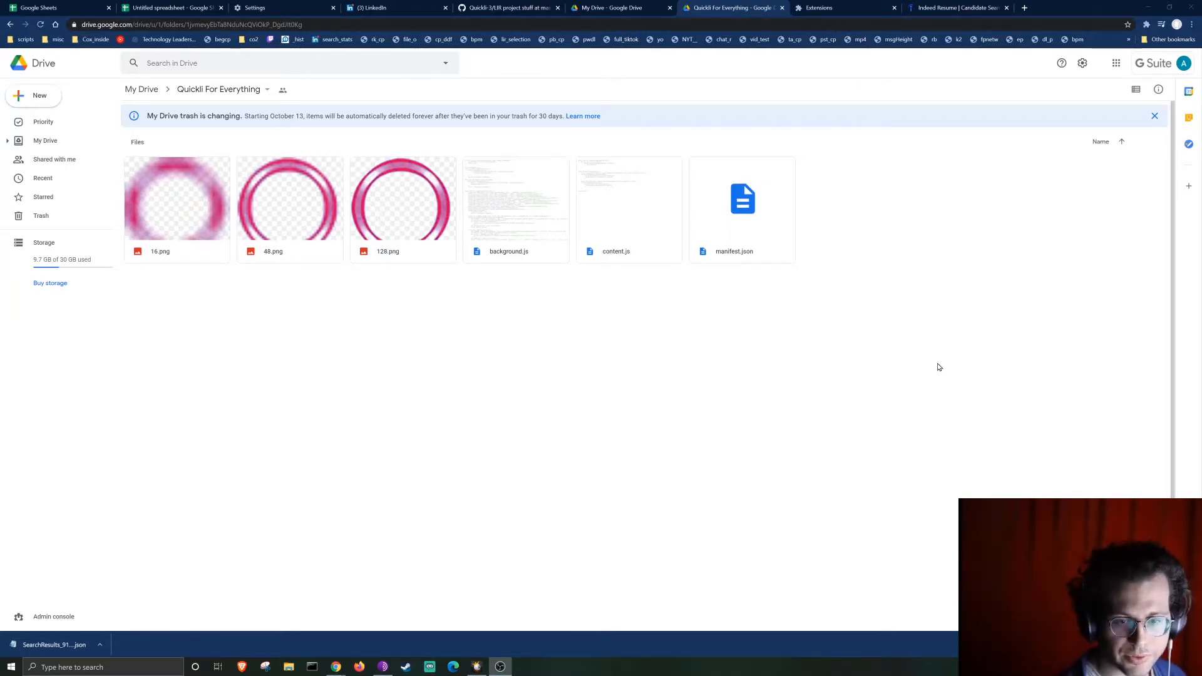
Download the Quickli For Everything folder from Google Drive, confirming that the site may be left.
left_click(833, 9)
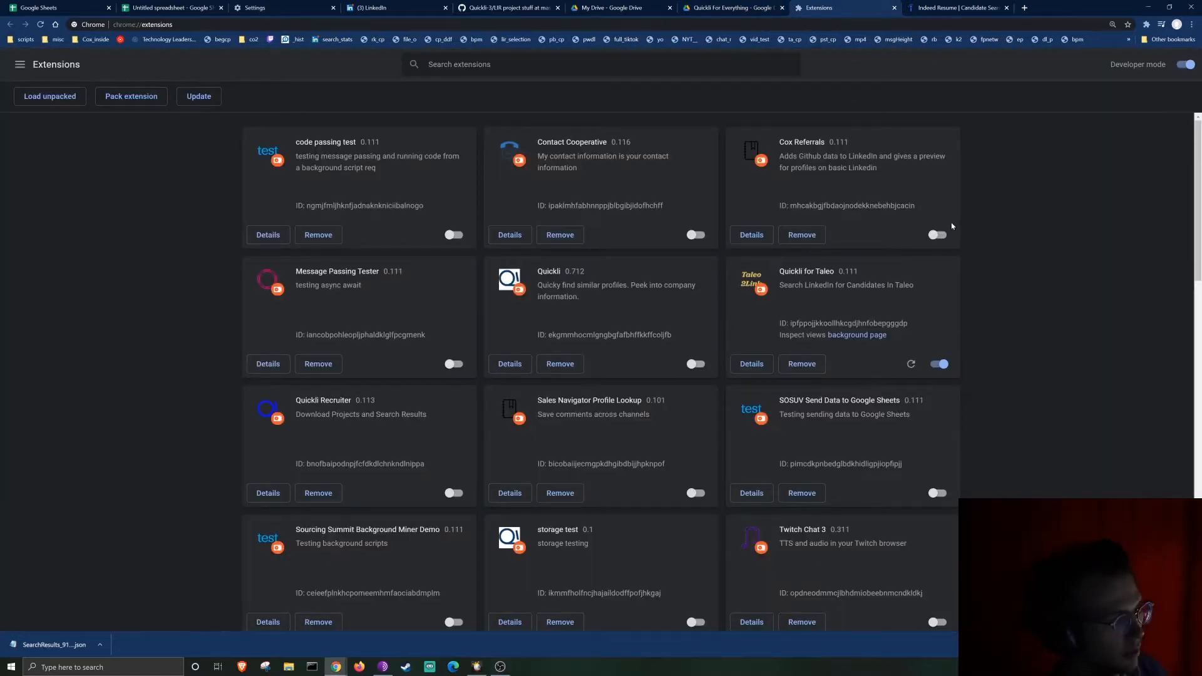
left_click(737, 9)
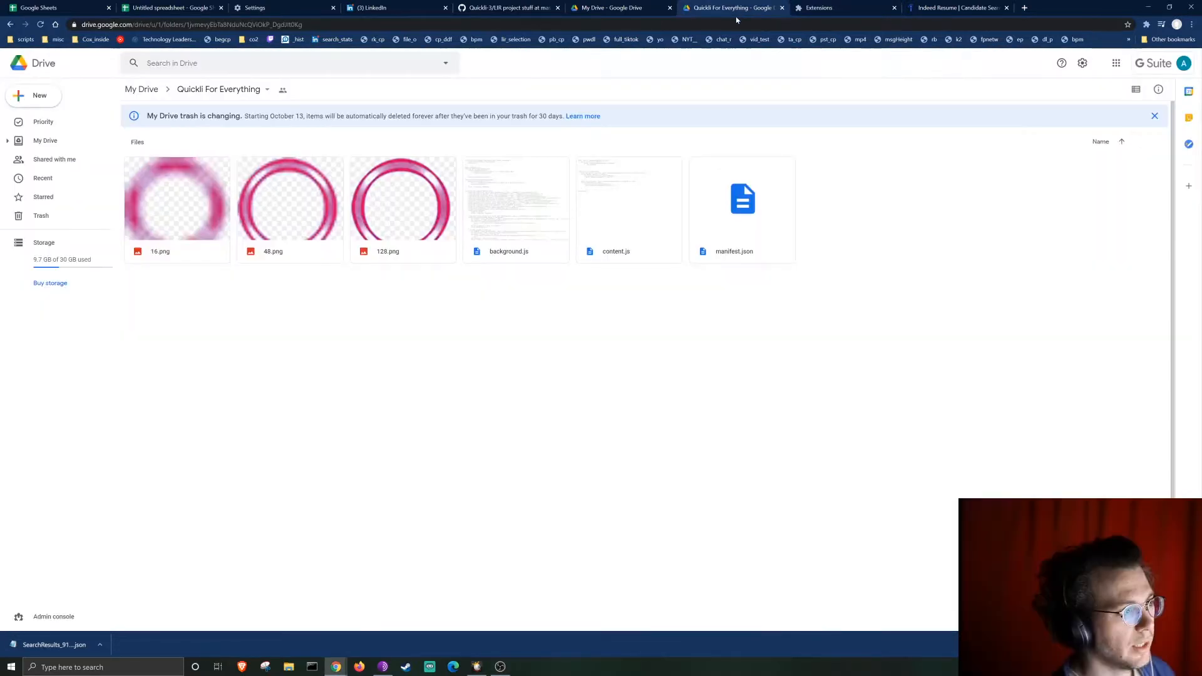
left_click(241, 89)
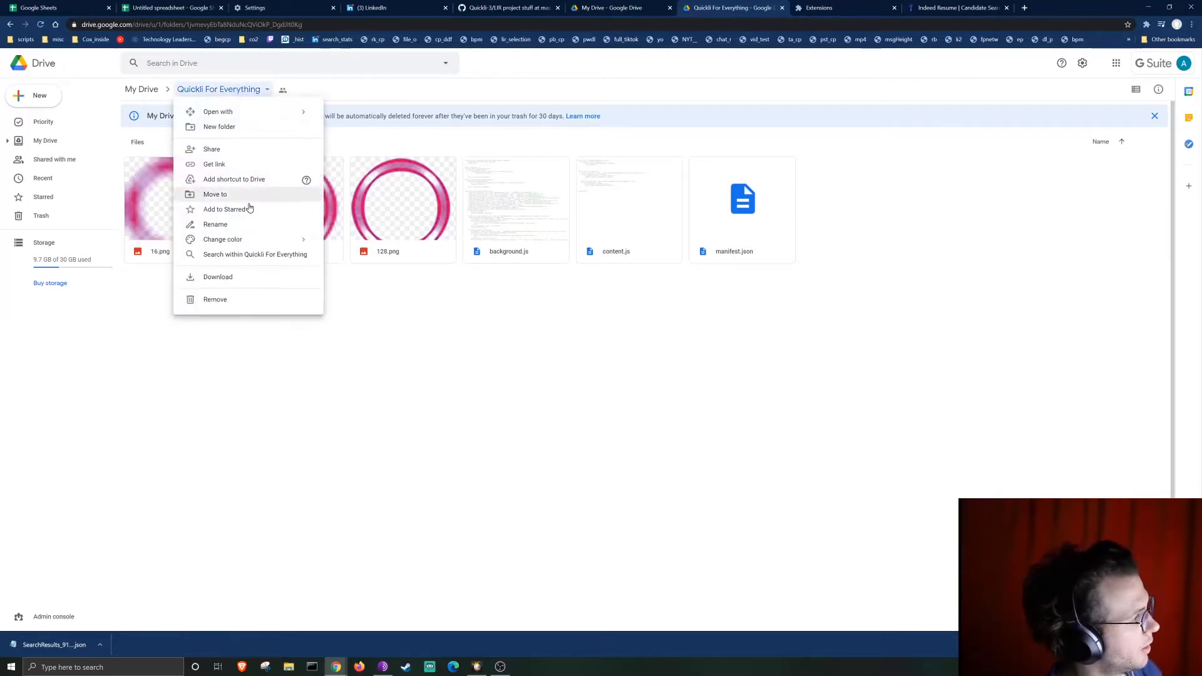
left_click(261, 278)
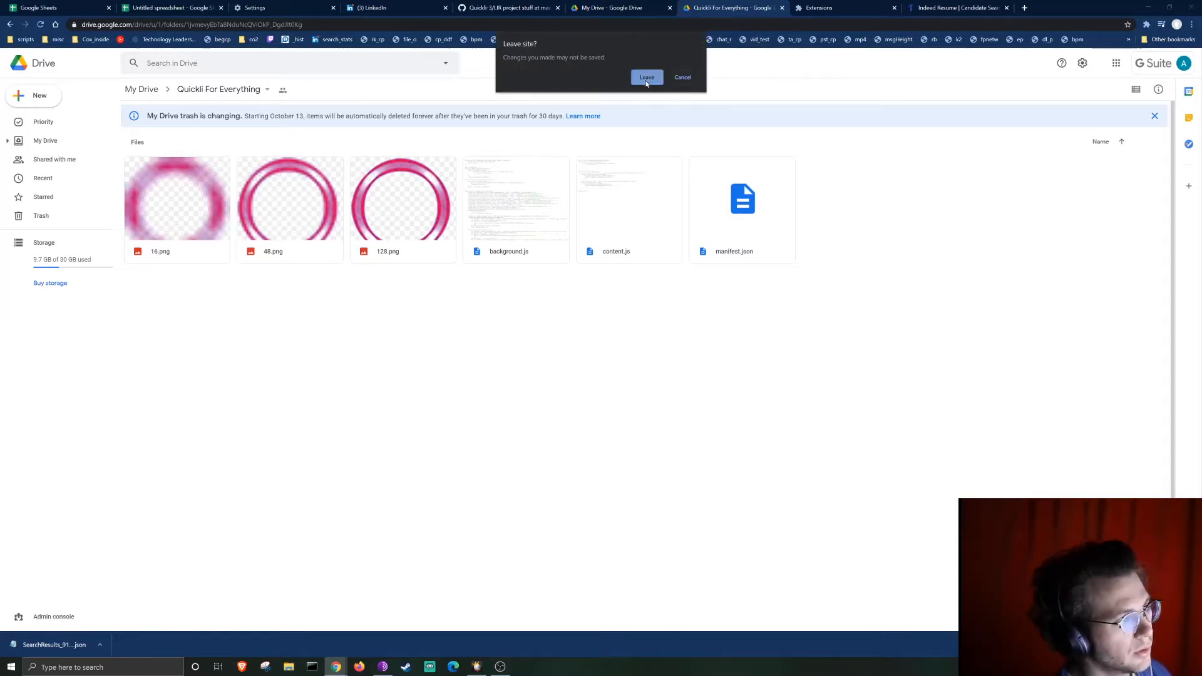
left_click(647, 77)
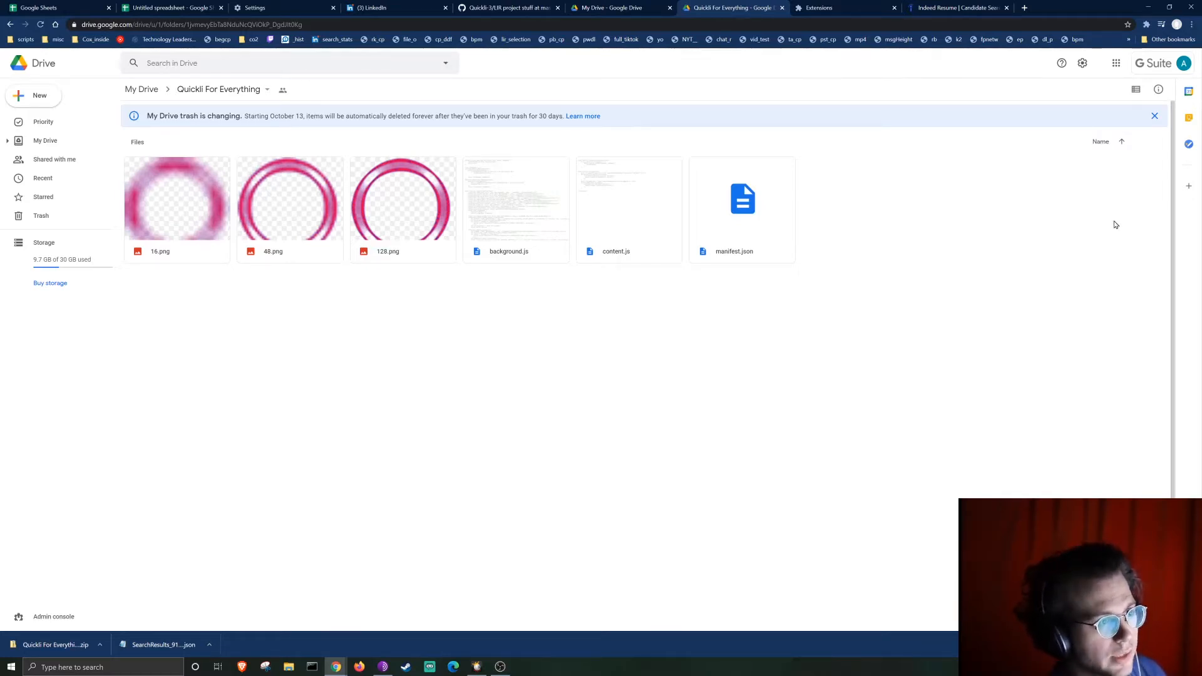
Load the Quickli For Everything folder from the extracted download in Downloads as an unpacked Chrome extension.
left_click(852, 8)
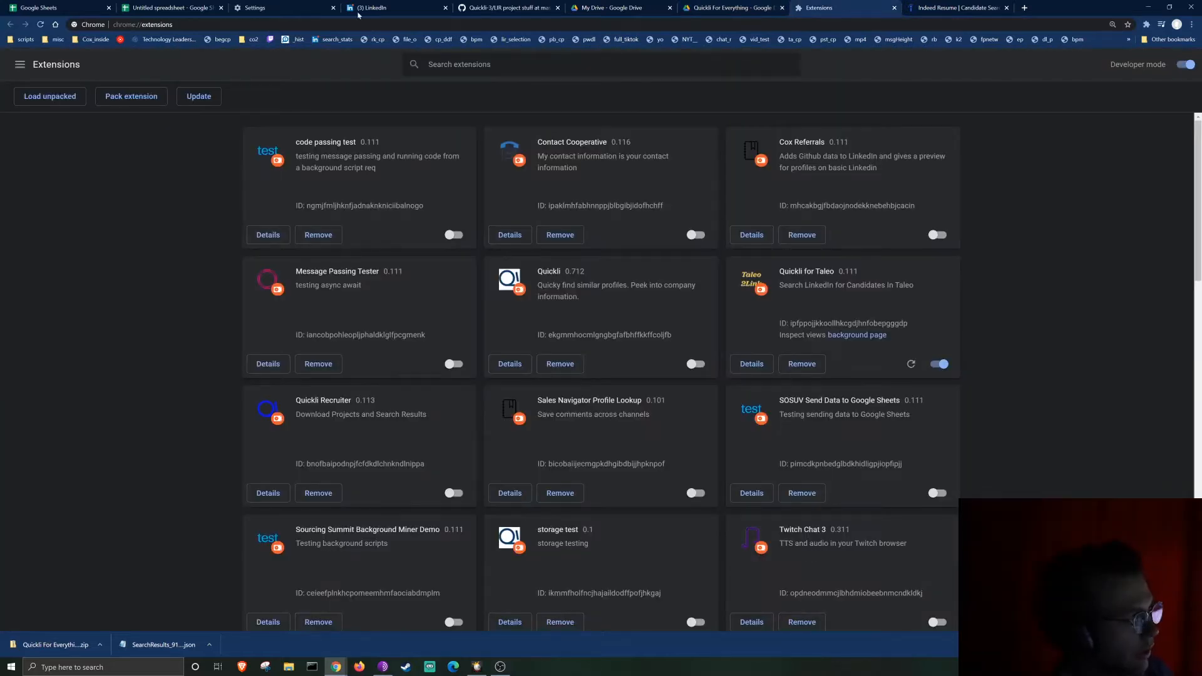
left_click(49, 99)
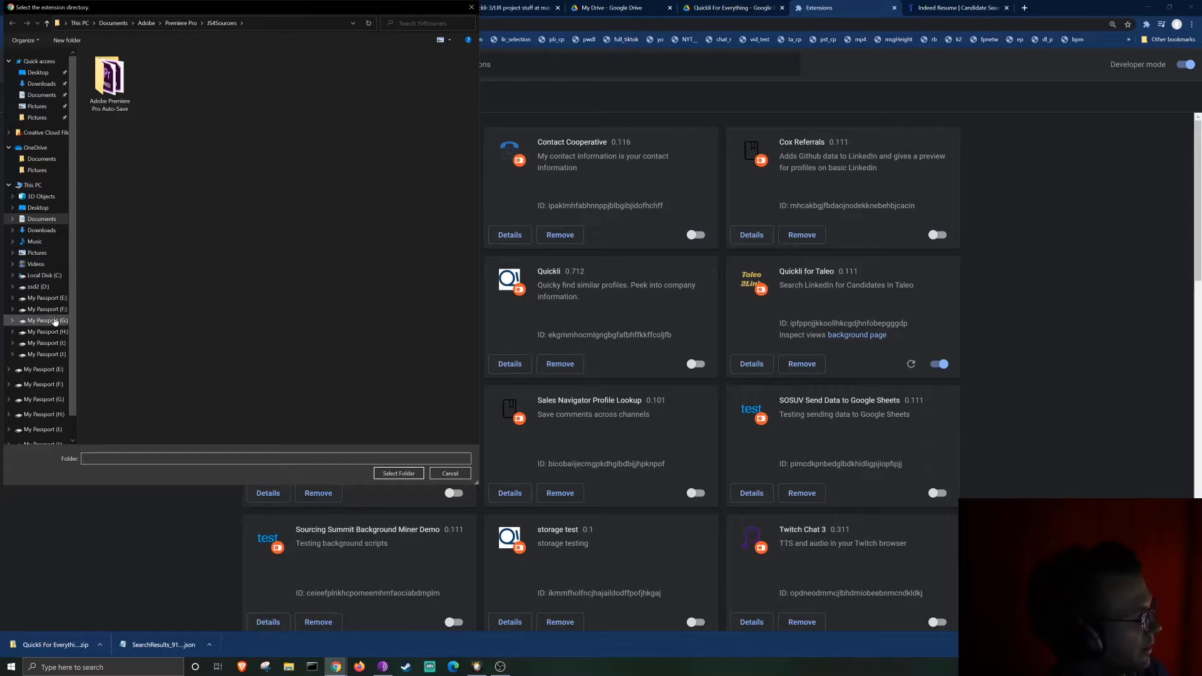
left_click(41, 230)
double_click(165, 71)
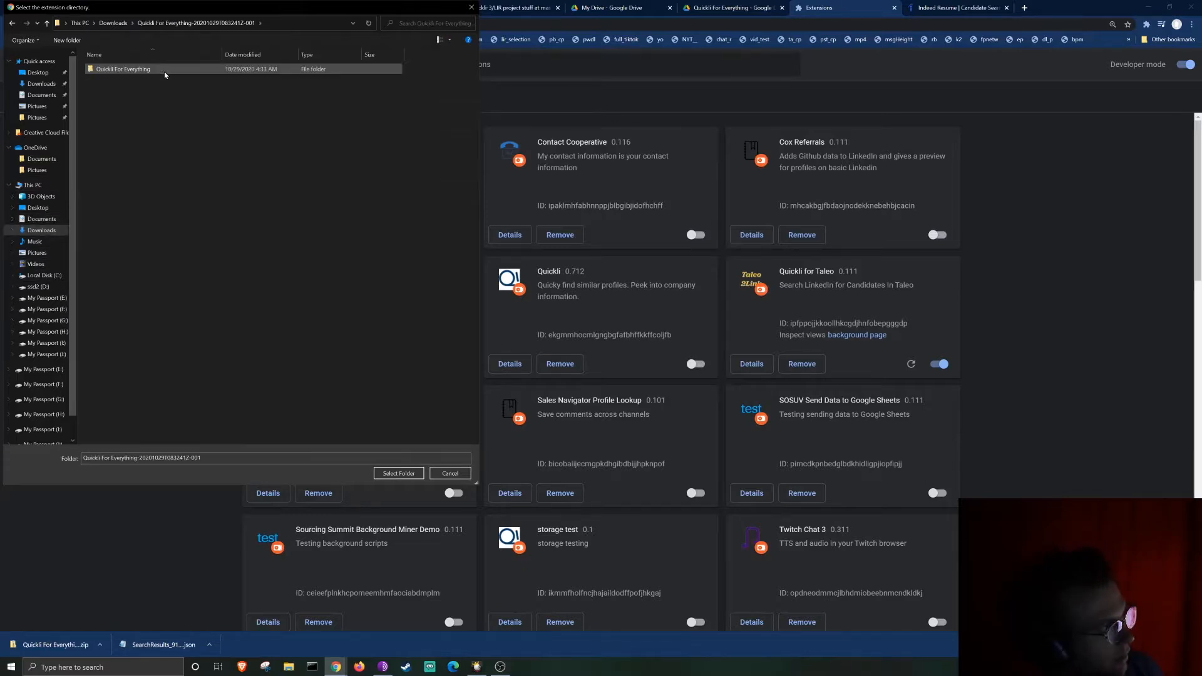
left_click(122, 73)
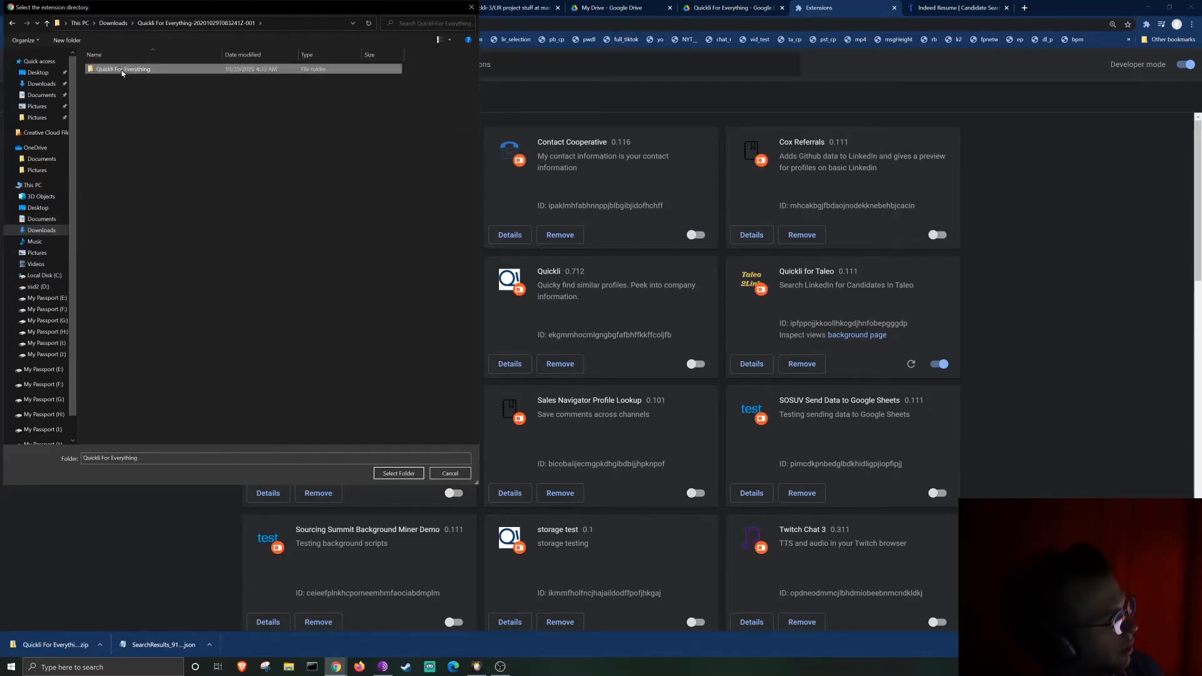
double_click(123, 71)
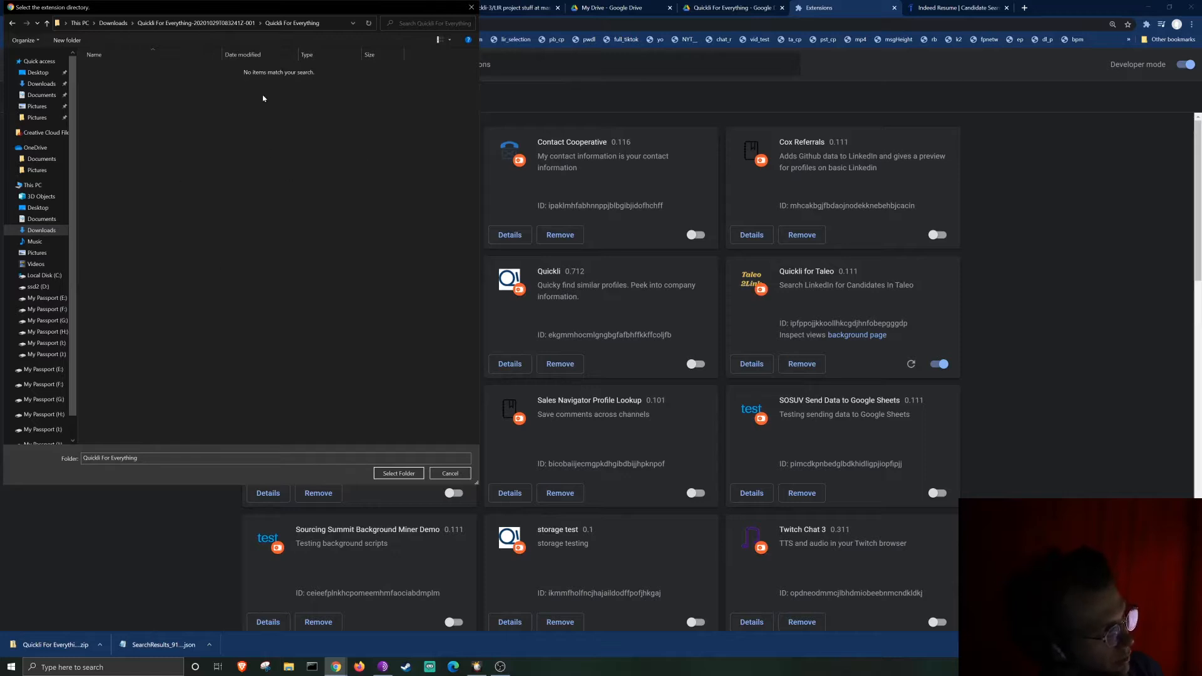
left_click_drag(362, 14, 619, 91)
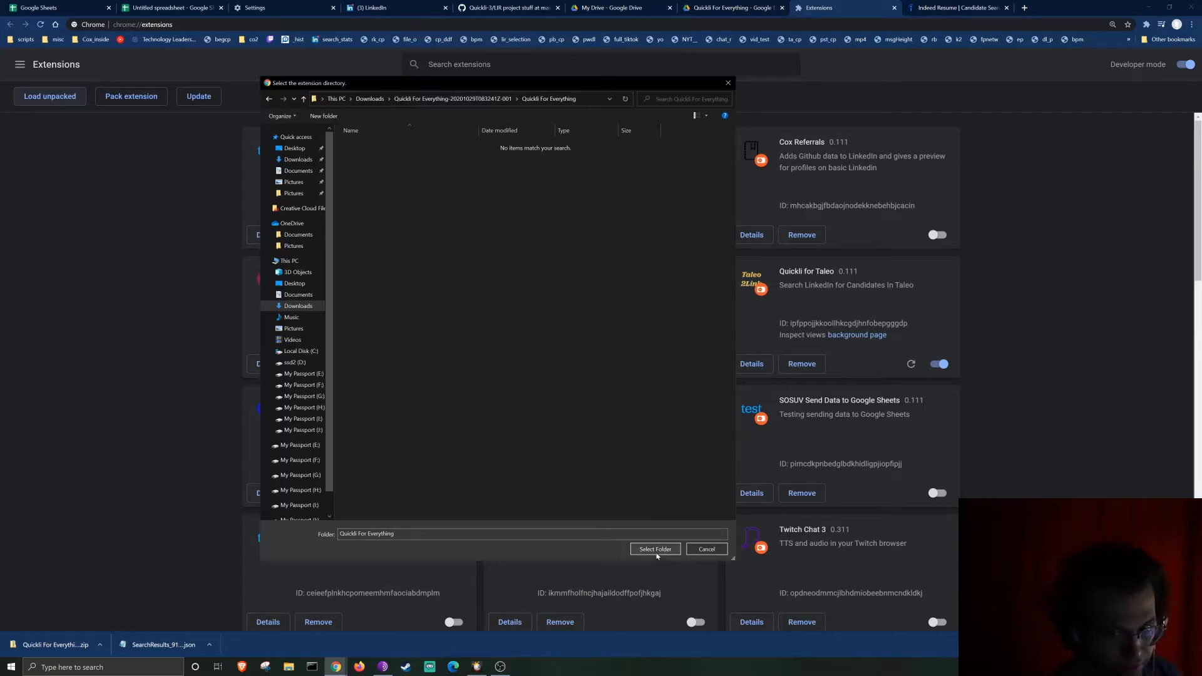
left_click(657, 554)
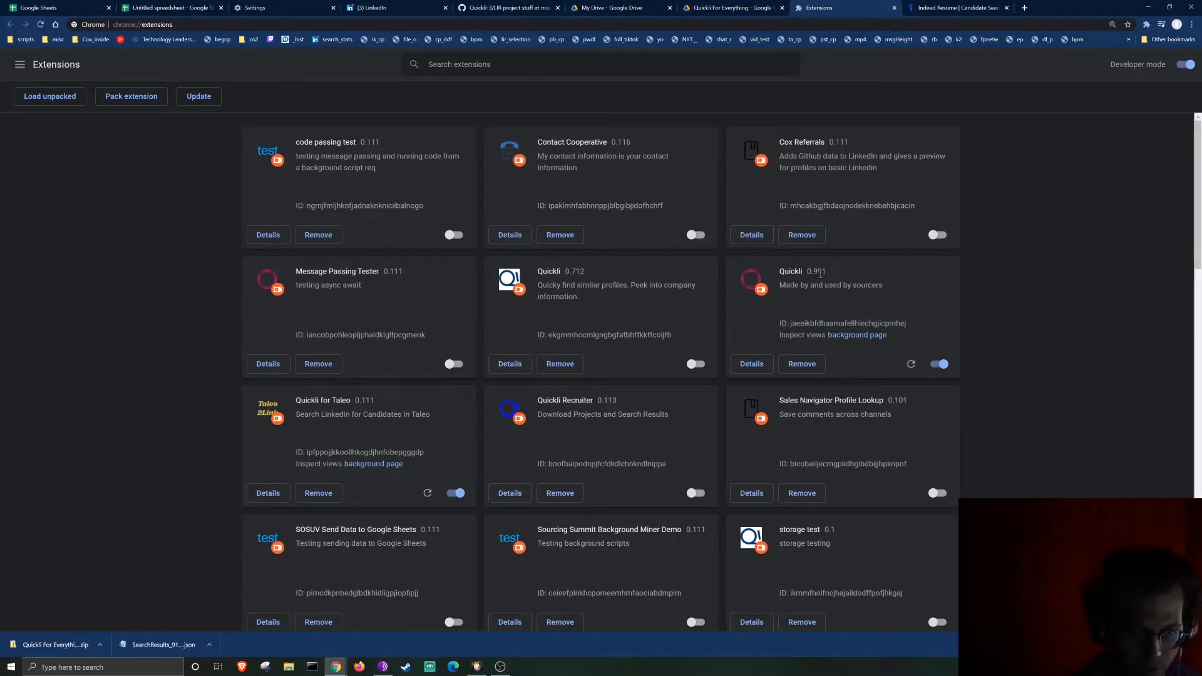
Pin the Quickli extension to the browser toolbar.
left_click(1147, 24)
left_click(1125, 92)
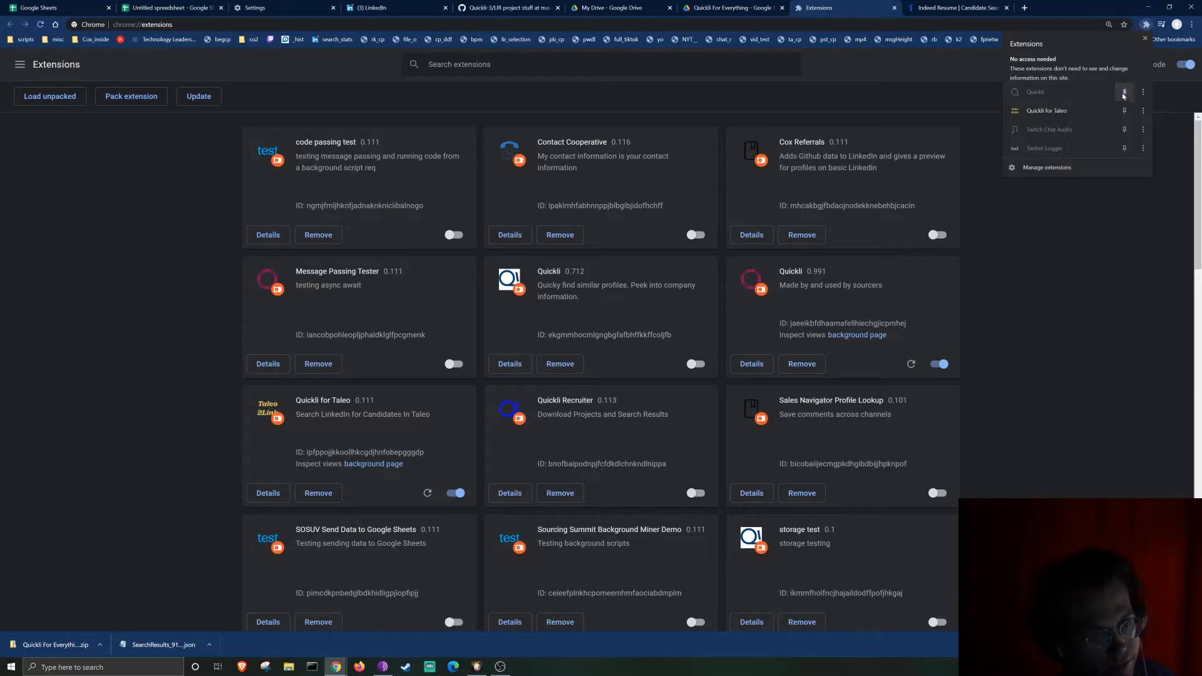
left_click(1090, 275)
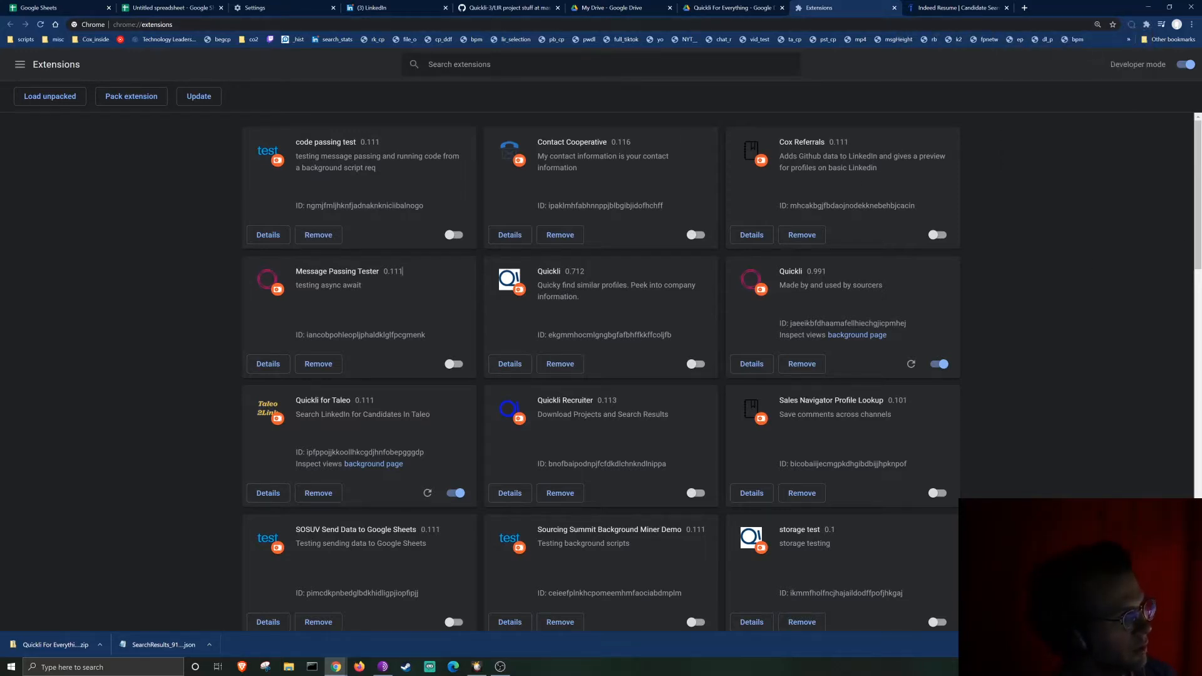
On LinkedIn, expand the Quickli panel, move it next to the feed and open its Enrich My Table window.
left_click(407, 9)
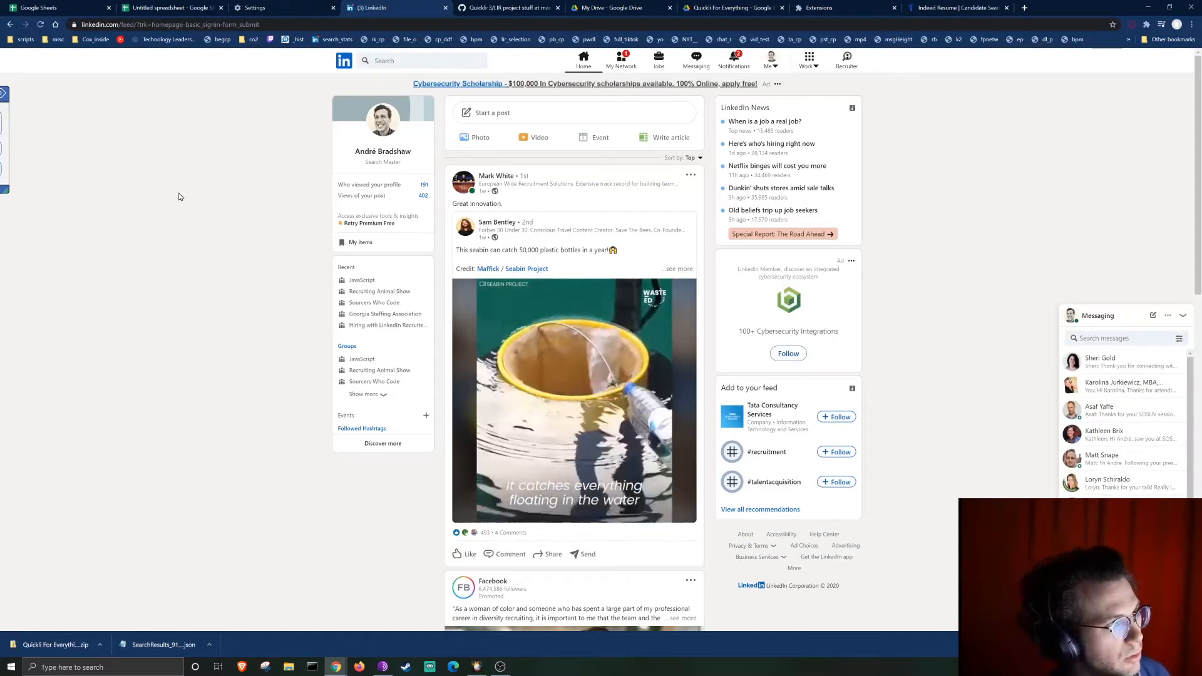
left_click(3, 94)
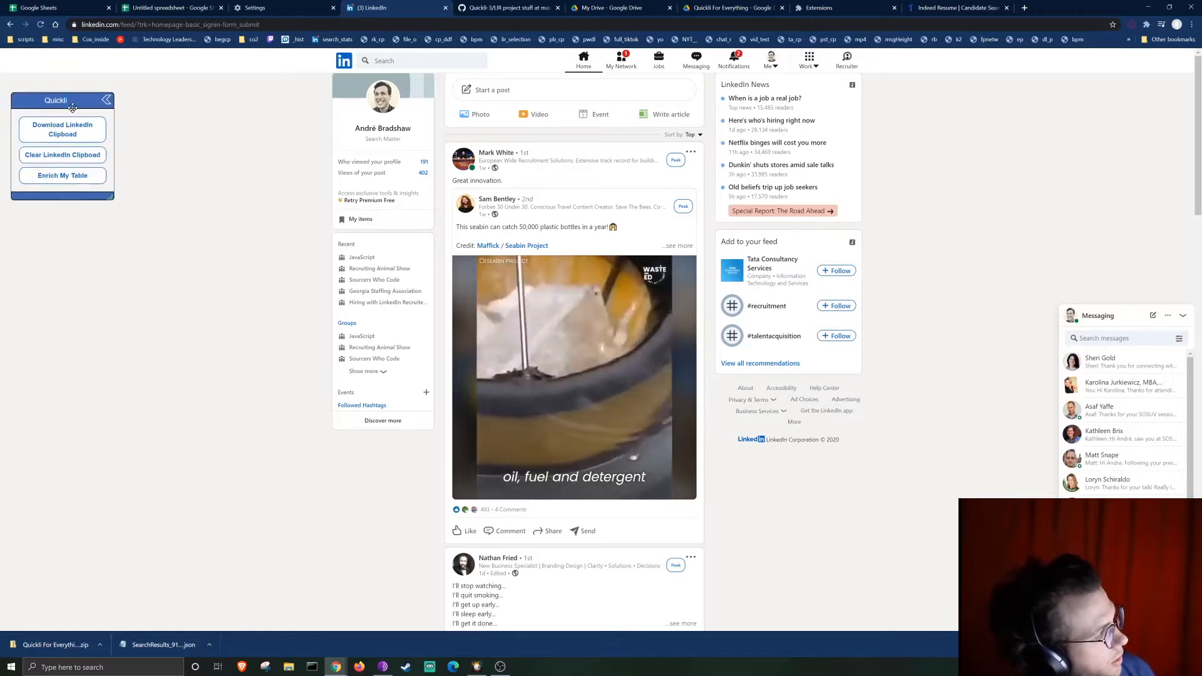
left_click_drag(66, 99, 239, 149)
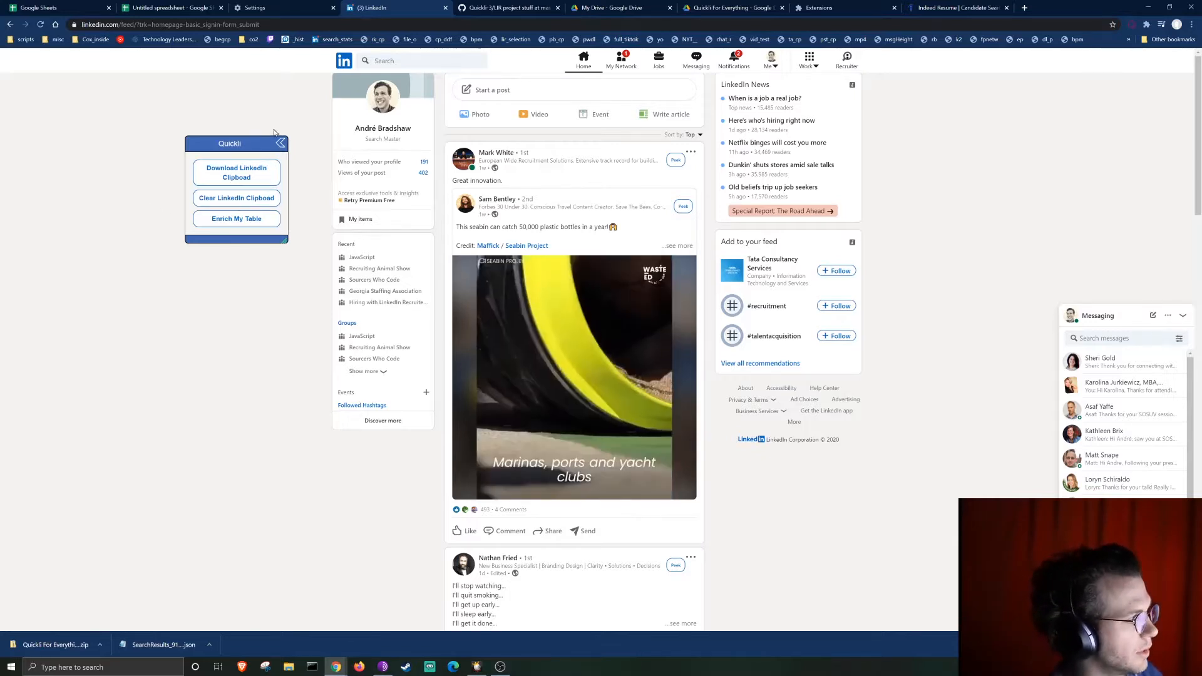
left_click(254, 221)
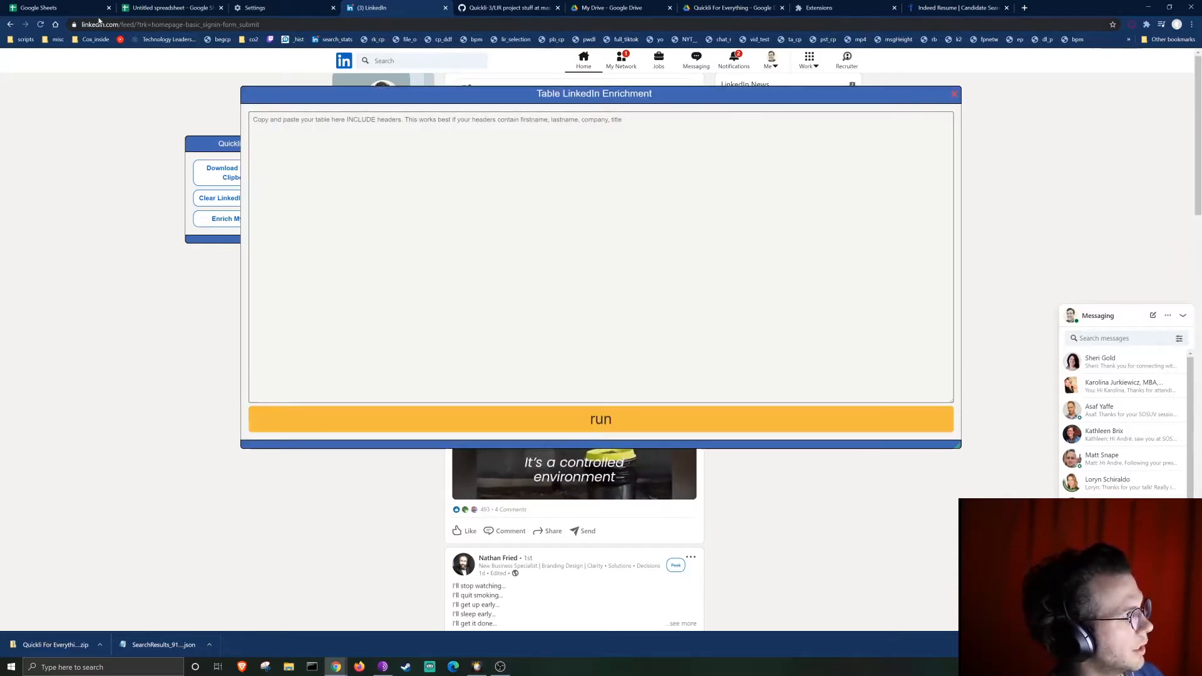
Open the WHOOVA SOSUV spreadsheet and copy the full_name, company and title columns from the header through row 29.
key("ctrl+2")
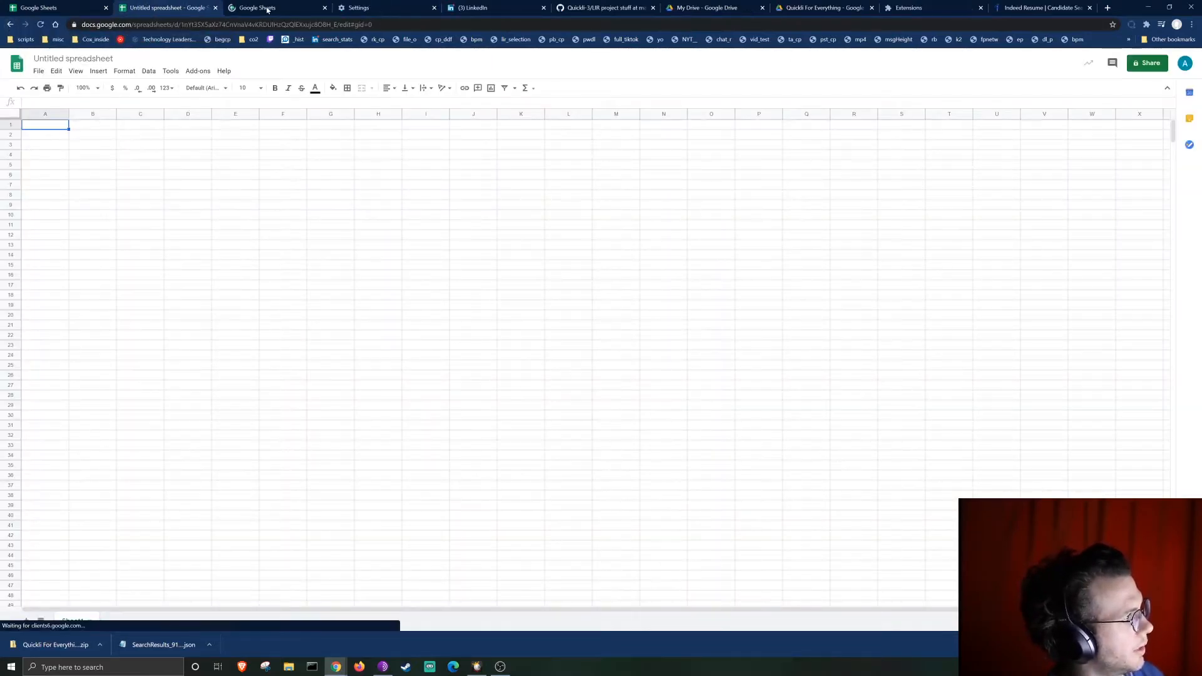
left_click(268, 8)
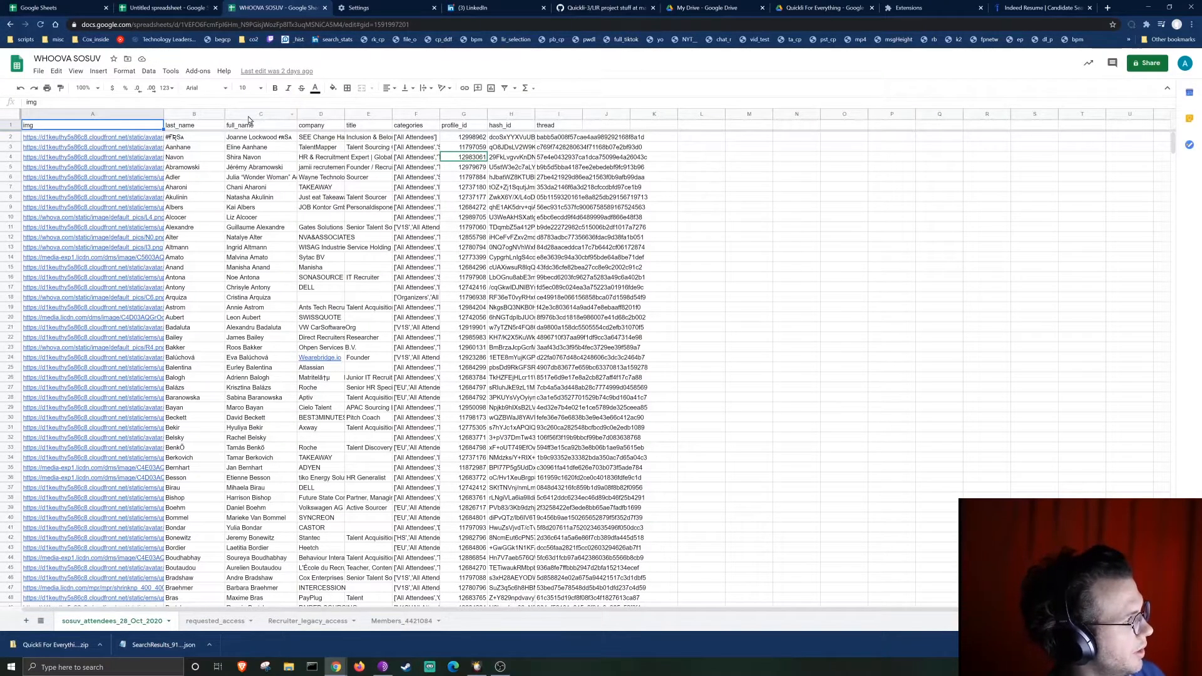
left_click_drag(250, 126, 378, 408)
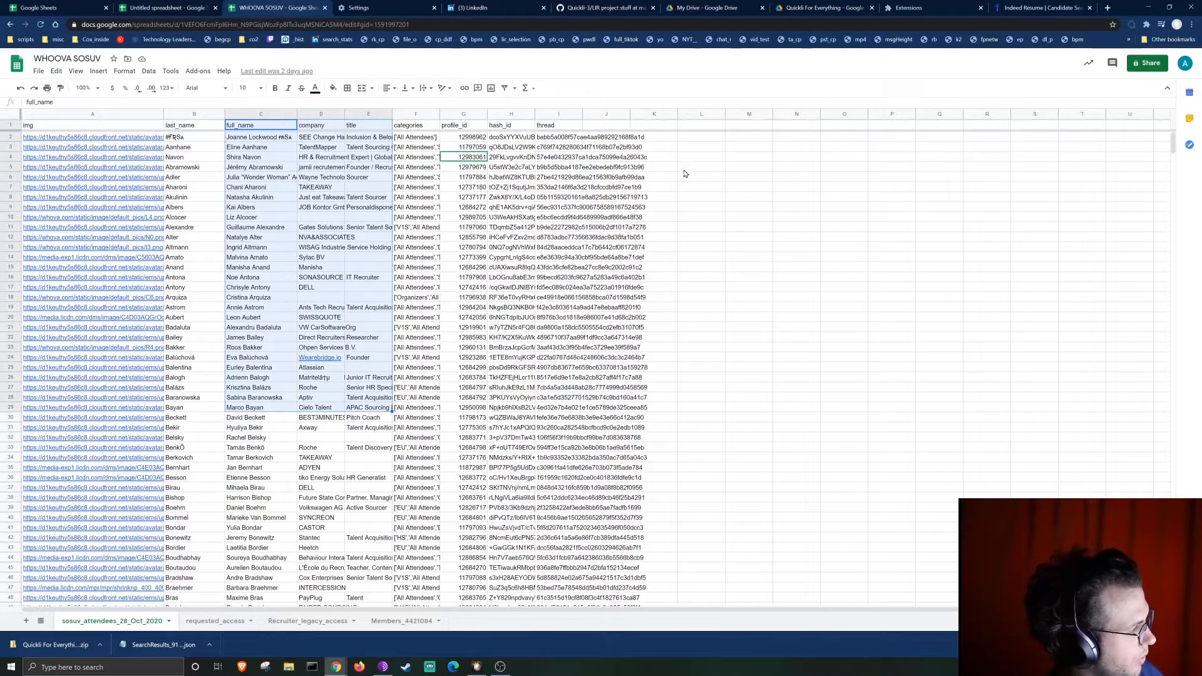
key("ctrl+c")
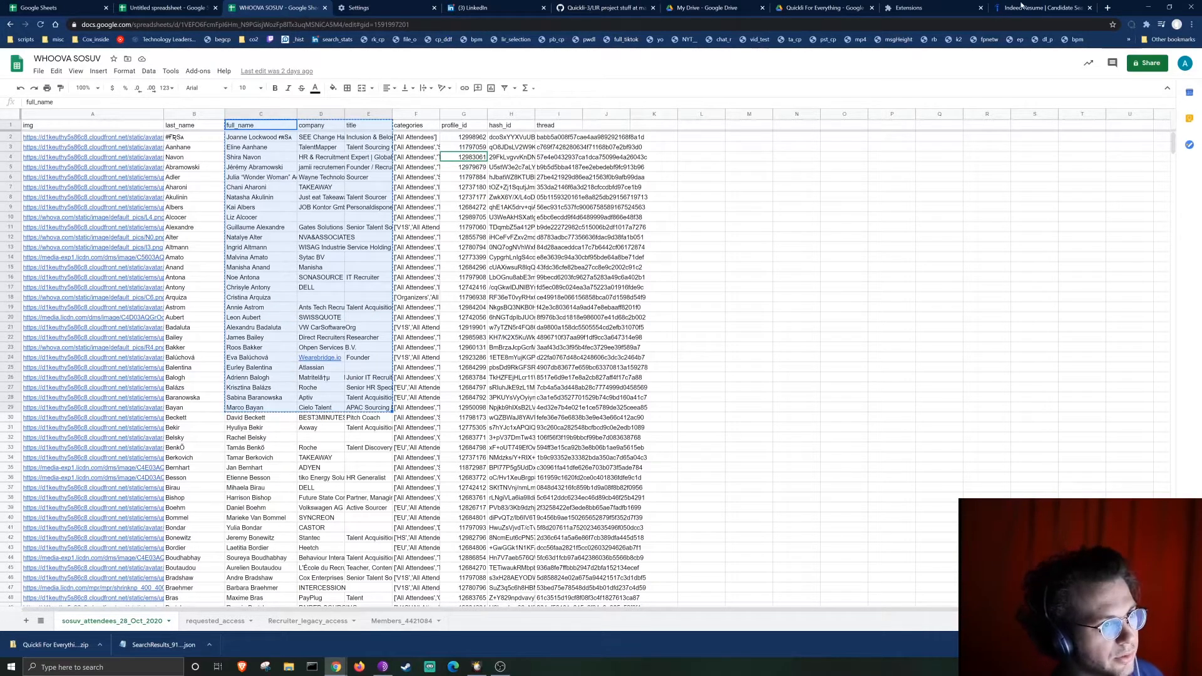
Run the Table LinkedIn Enrichment on the copied attendee table including its headers, and narrow the enrichment window.
left_click(1022, 7)
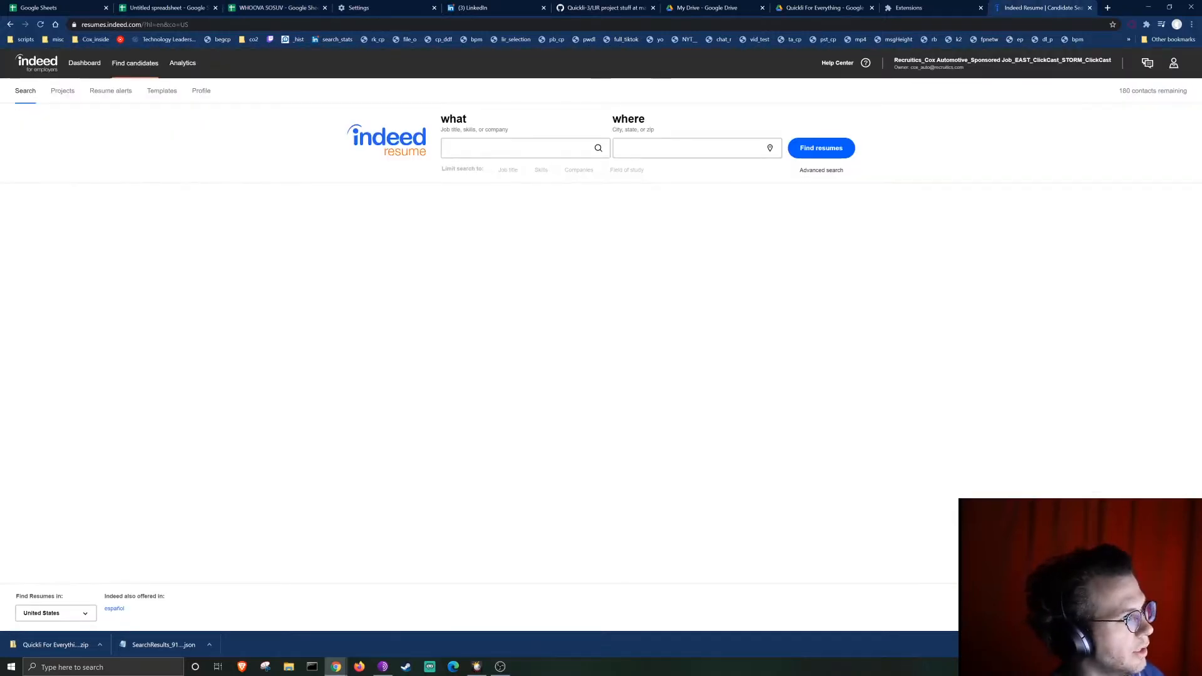
left_click(495, 7)
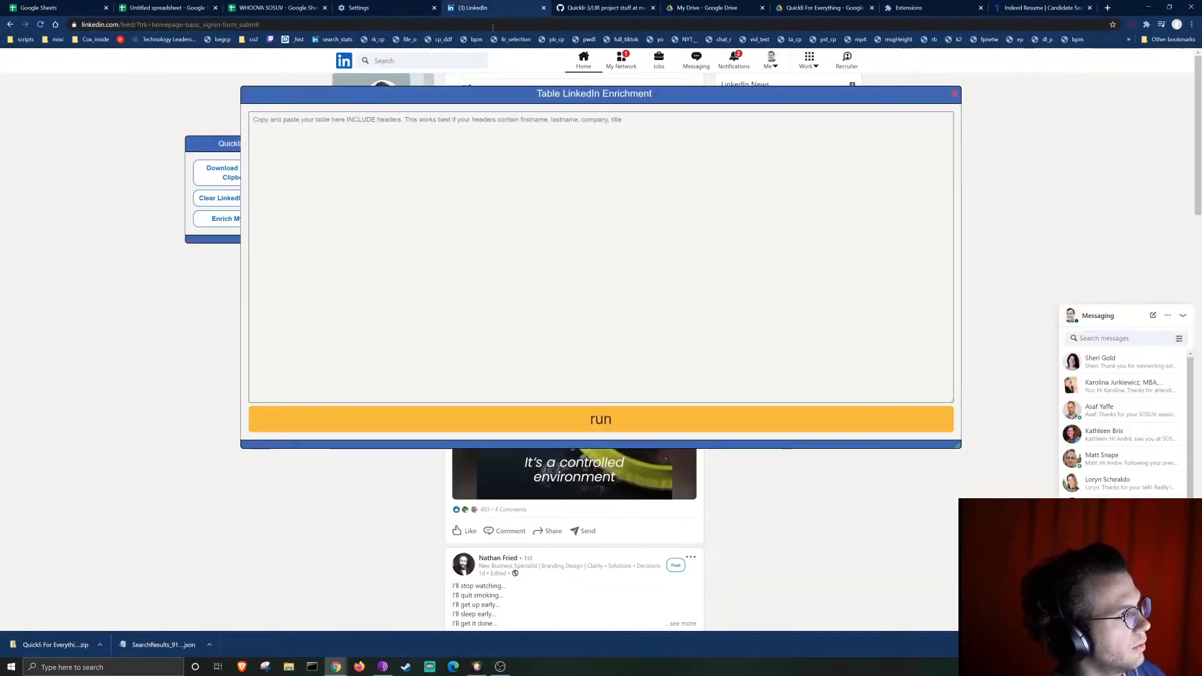
left_click(435, 199)
key("ctrl+v")
key("ctrl+z")
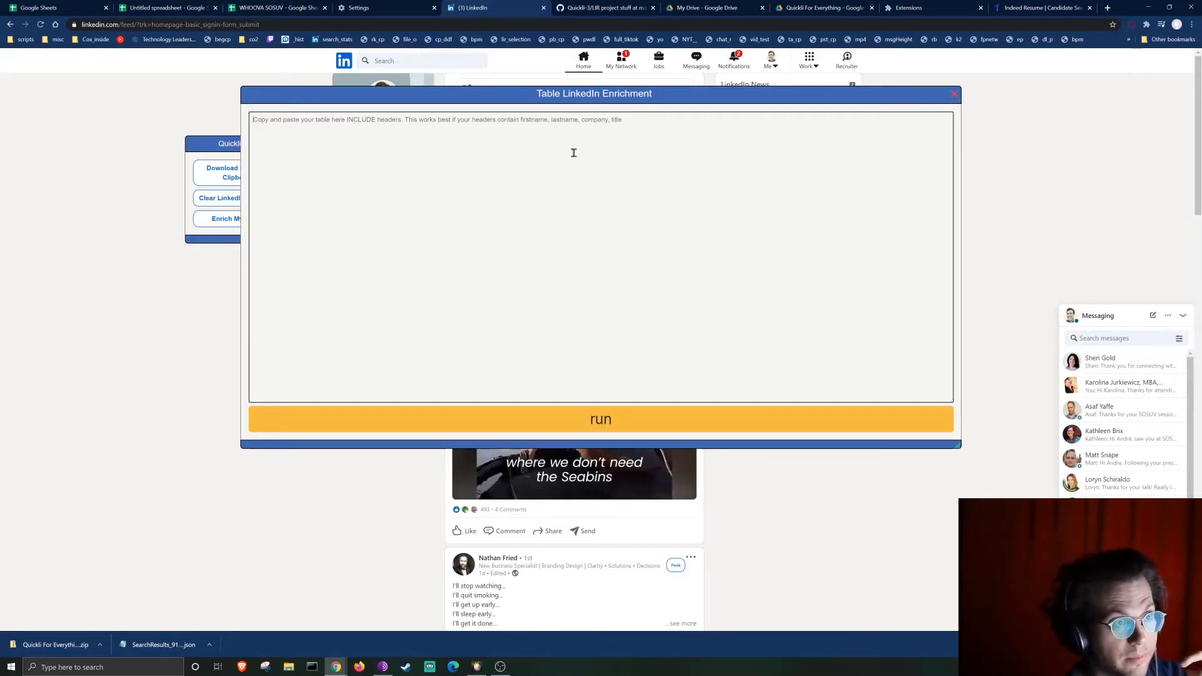
key("ctrl+v")
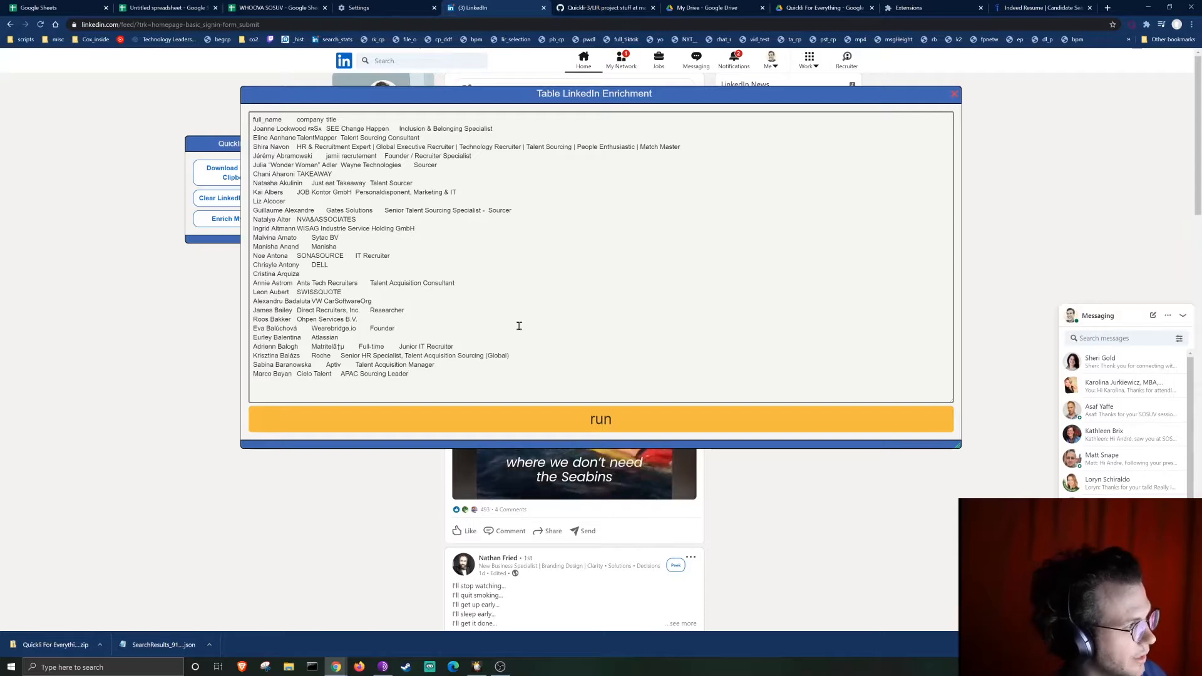
left_click(552, 421)
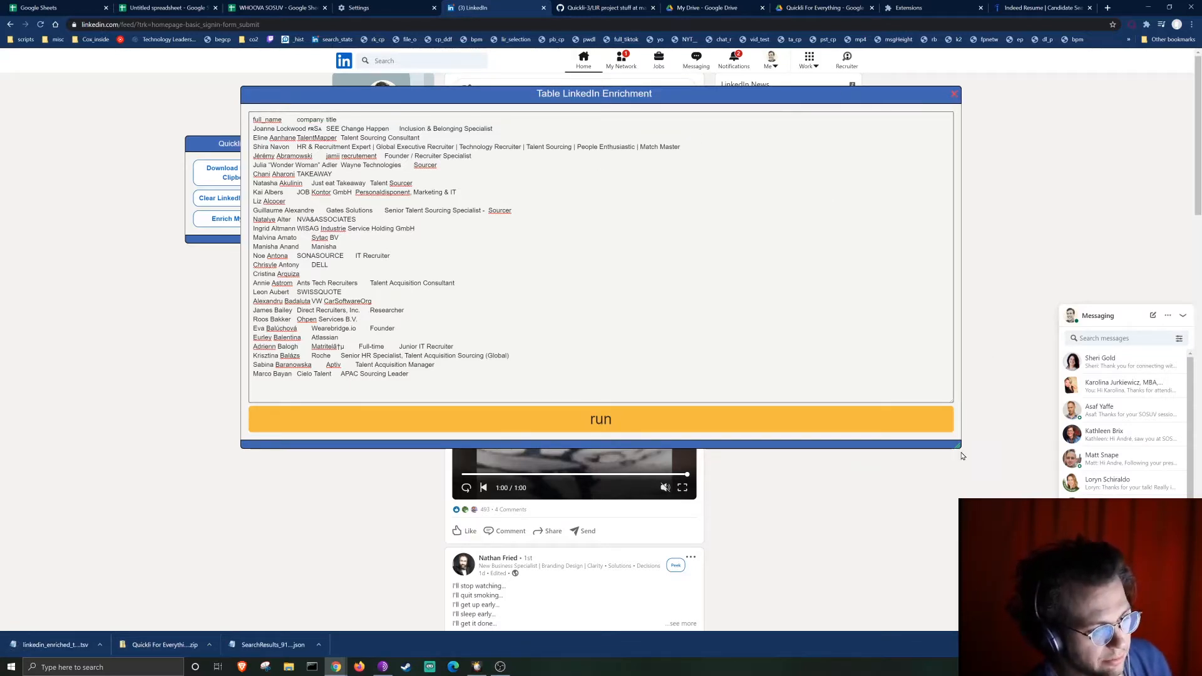
left_click_drag(960, 449, 769, 456)
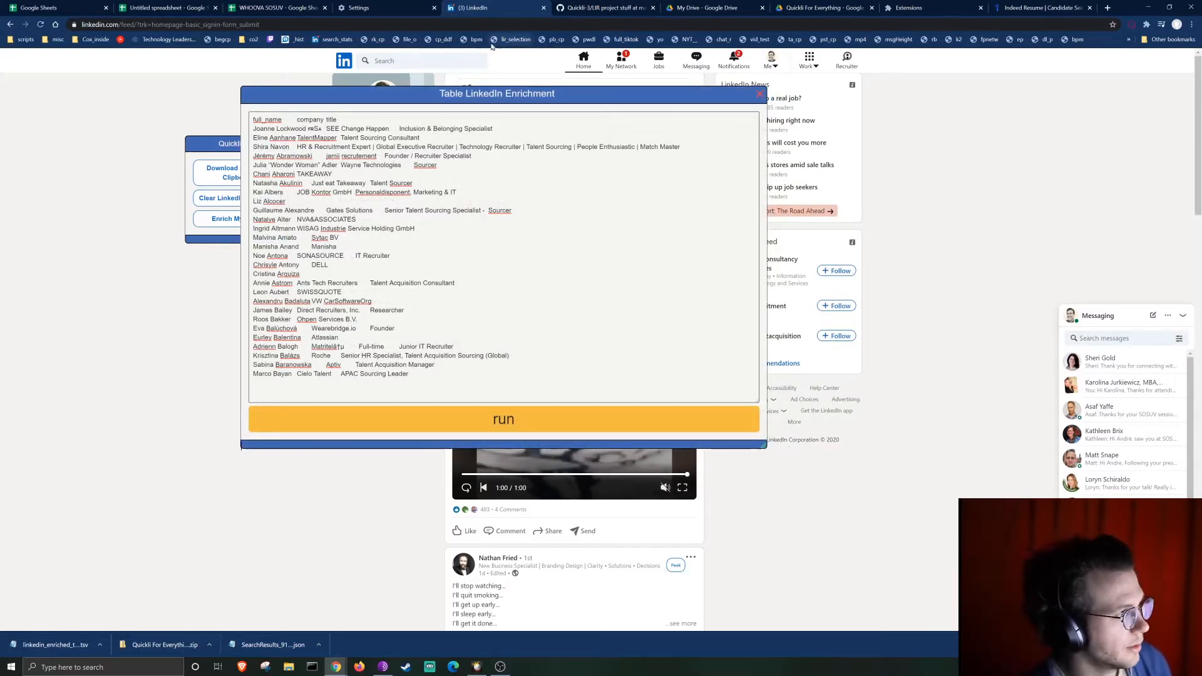
Import the downloaded linkedin_enriched_table (12).tsv into the untitled spreadsheet, replacing the spreadsheet and using Tab as separator.
left_click(177, 7)
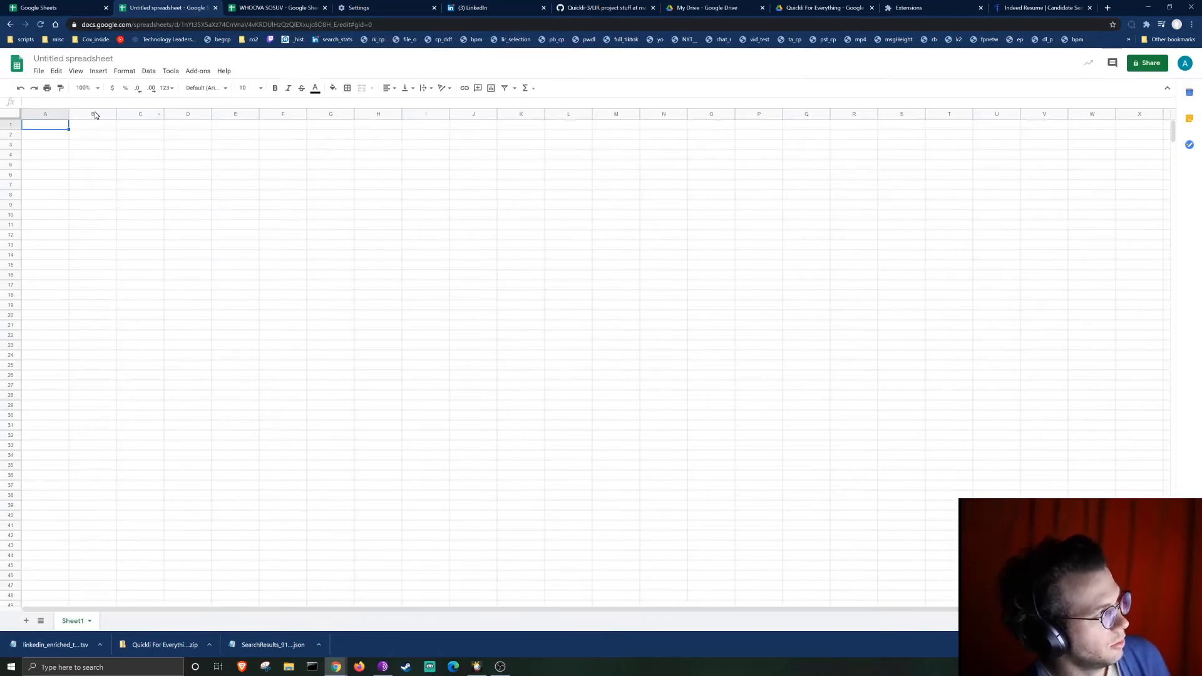
left_click(38, 72)
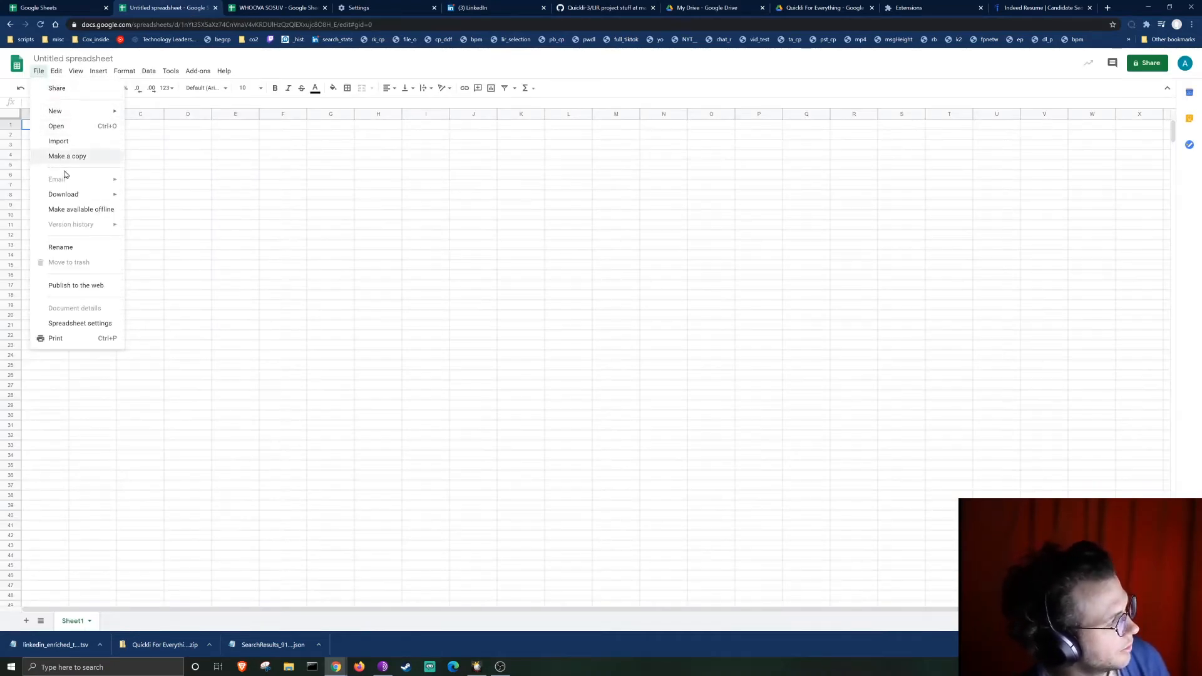
left_click(59, 141)
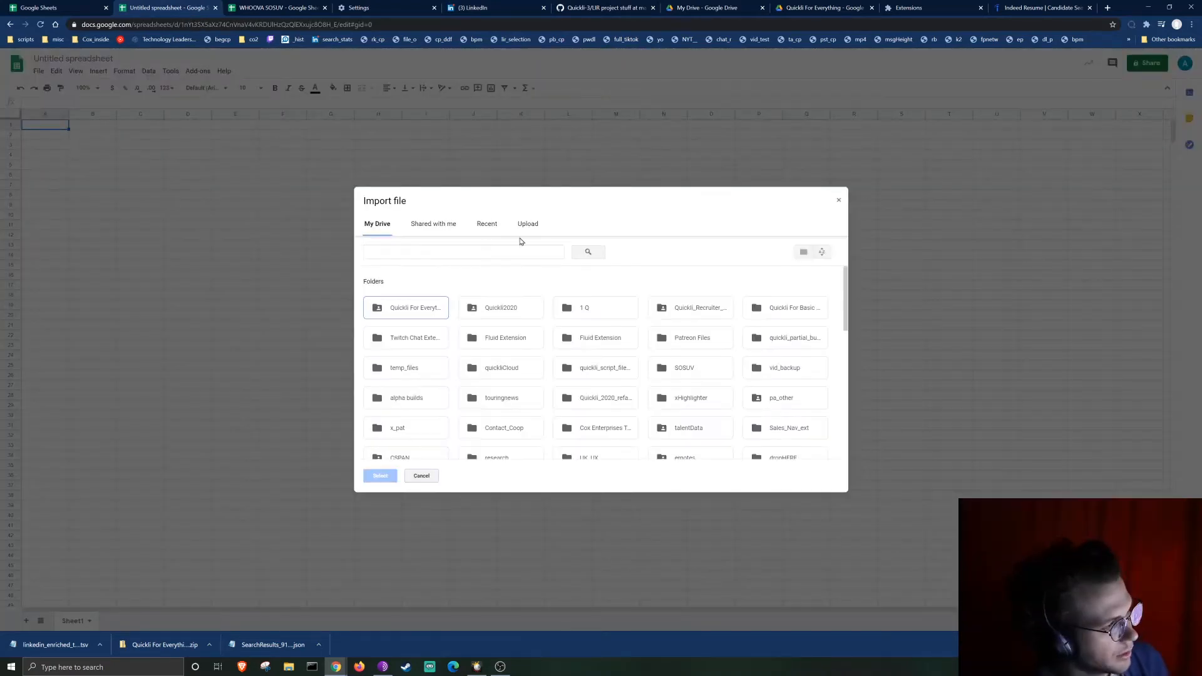
left_click(529, 232)
left_click_drag(73, 634, 540, 363)
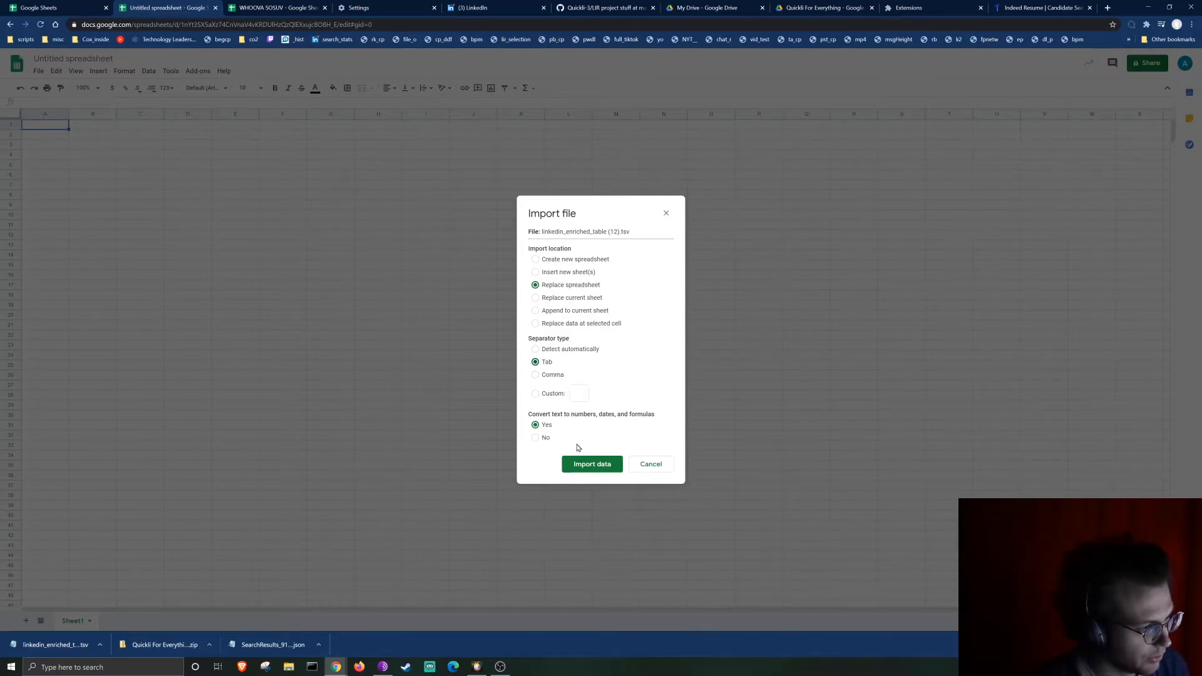
left_click(600, 465)
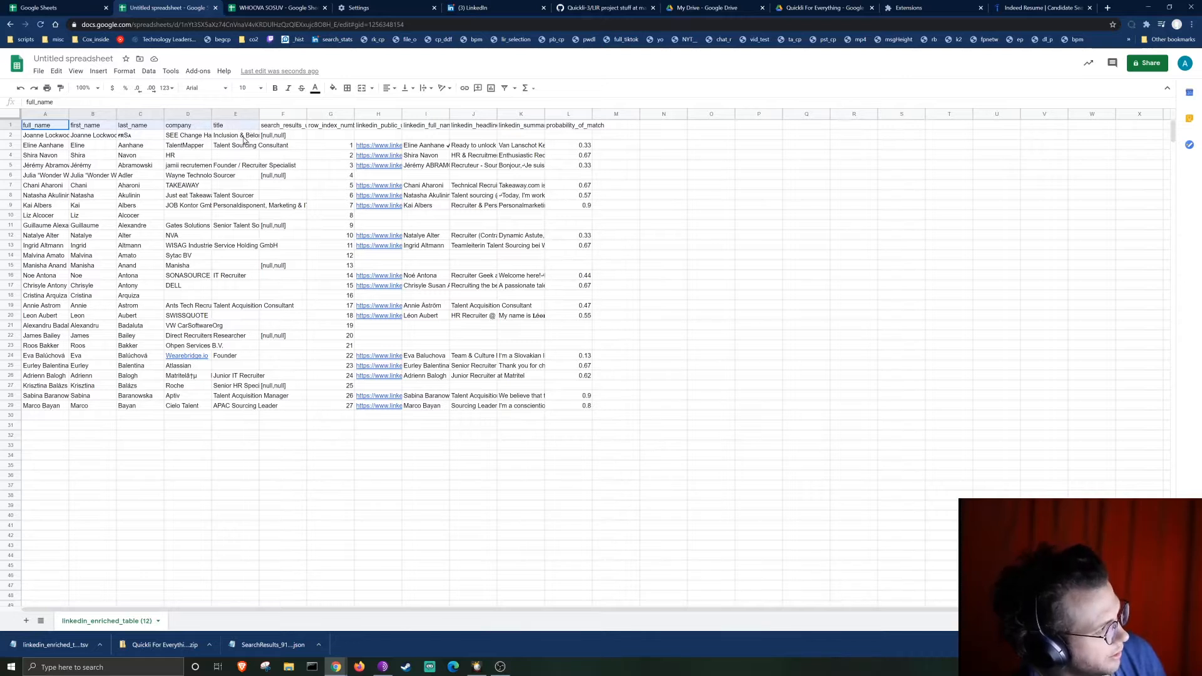
Review the full_name to title columns of the enriched table and the entries in the search results column.
left_click_drag(239, 128, 233, 408)
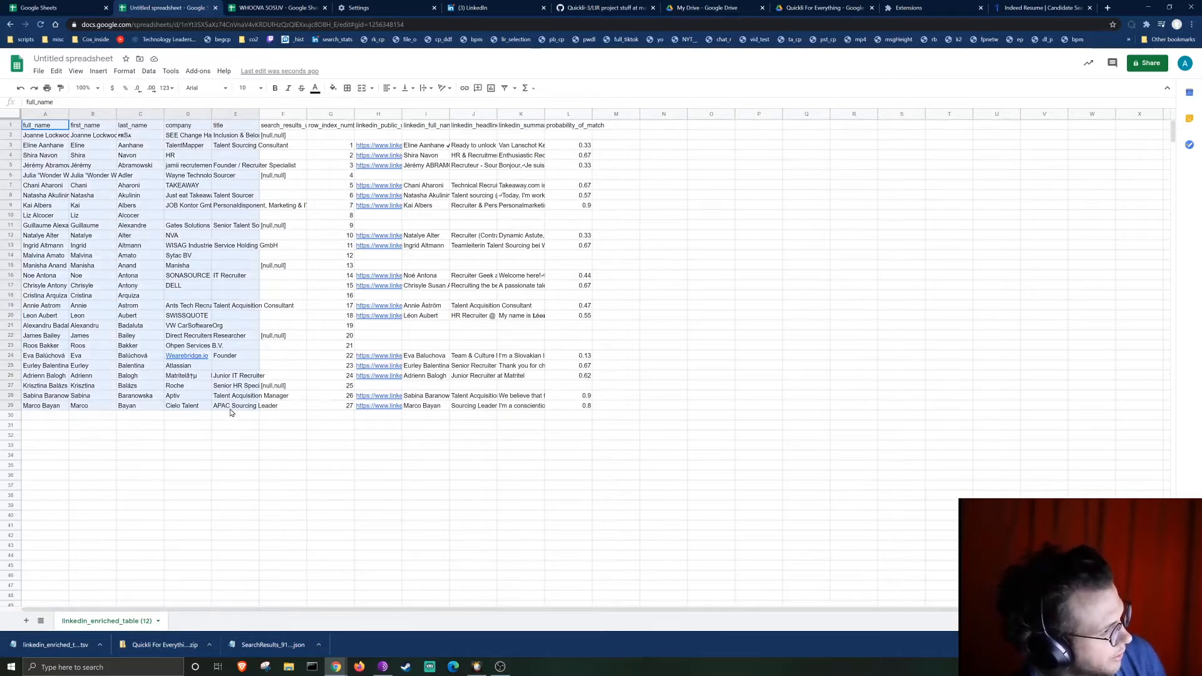
left_click(282, 127)
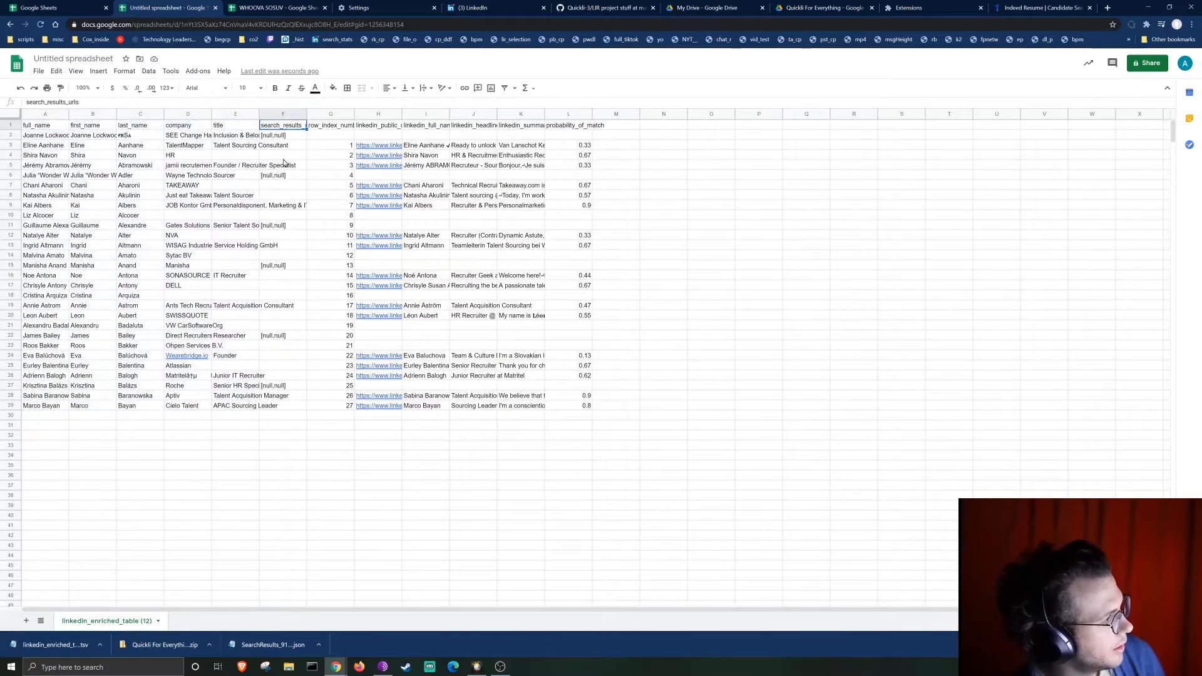
left_click(287, 138)
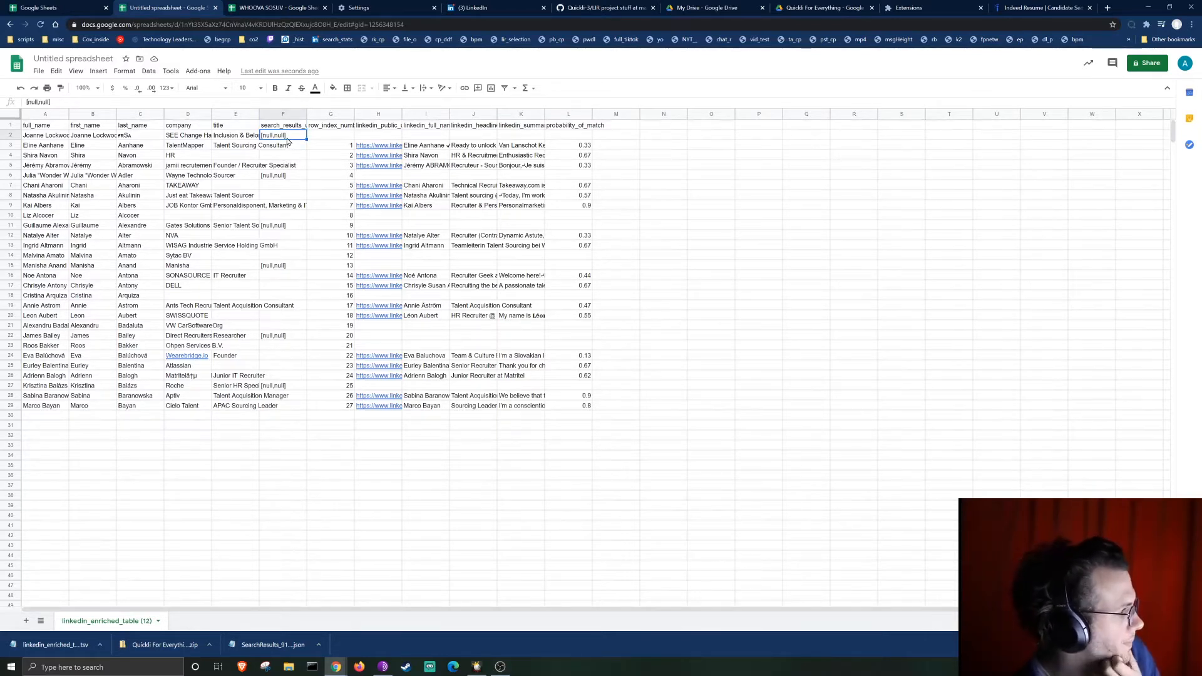
left_click(288, 127)
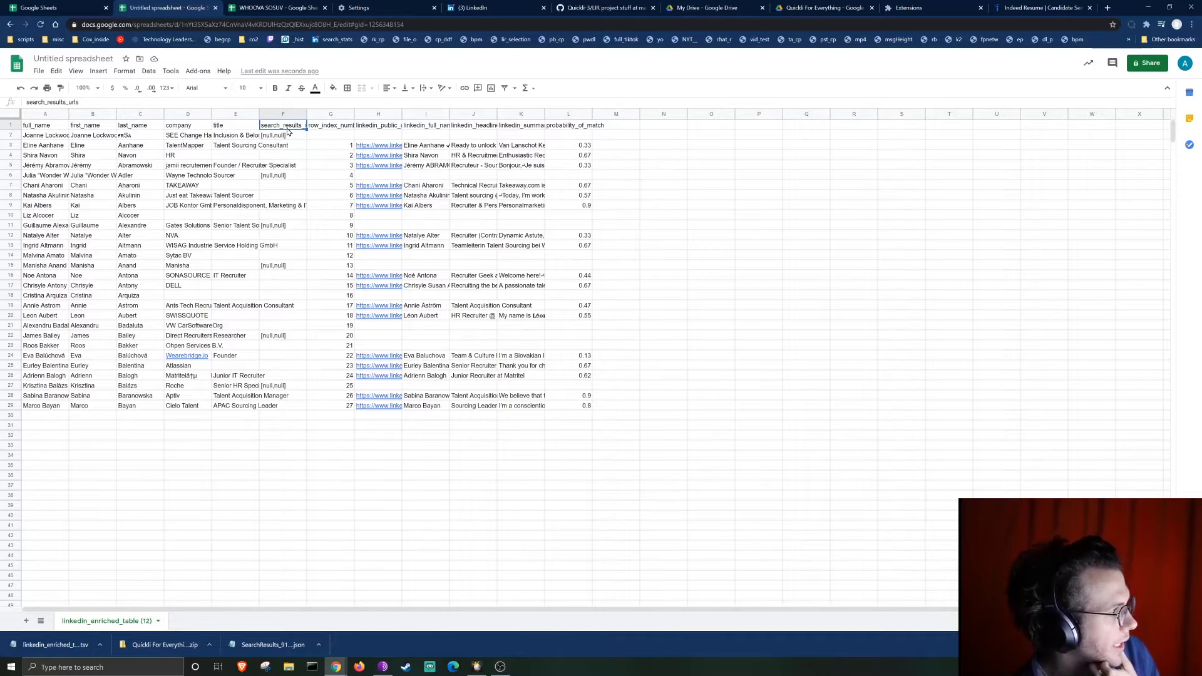
left_click(277, 337)
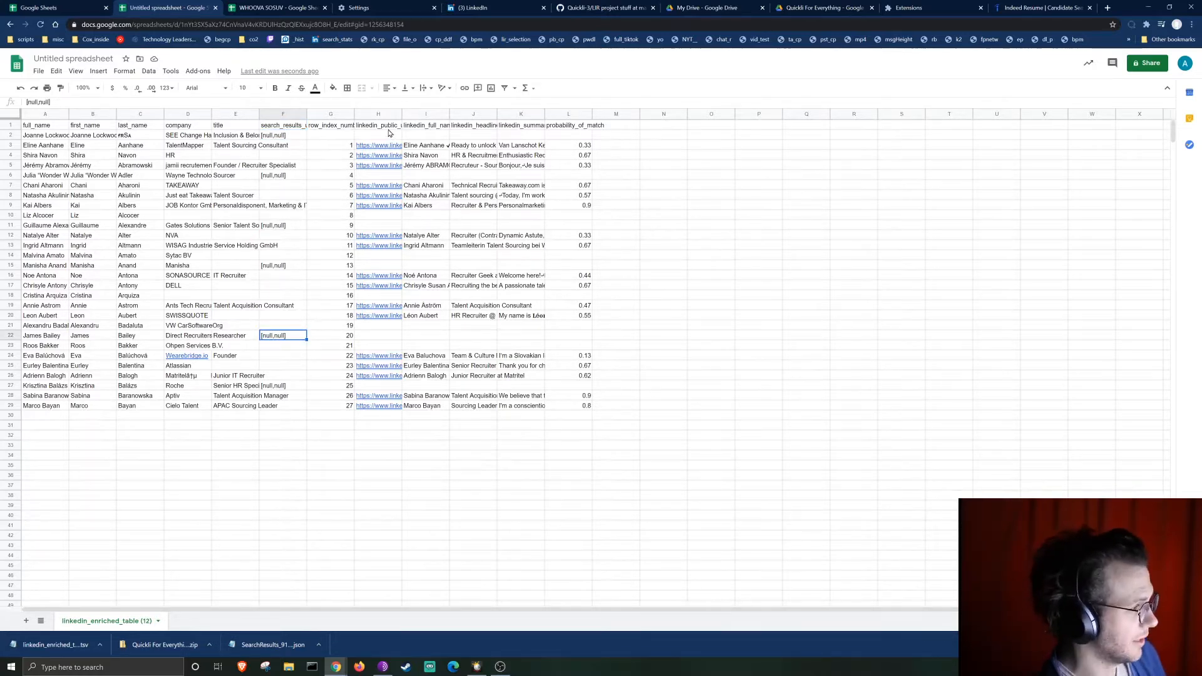
Examine the LinkedIn full name, headline and probability_of_match values of the matched attendees, including row 19.
left_click_drag(430, 147, 441, 399)
left_click(461, 407)
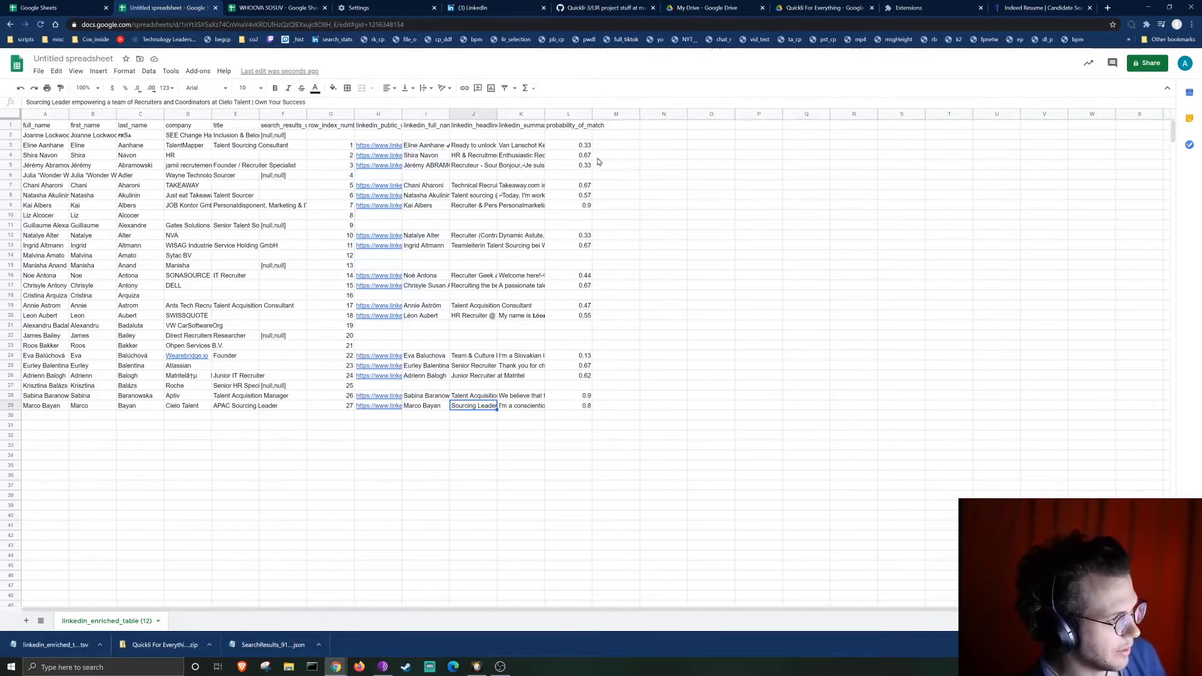
left_click_drag(589, 146, 586, 407)
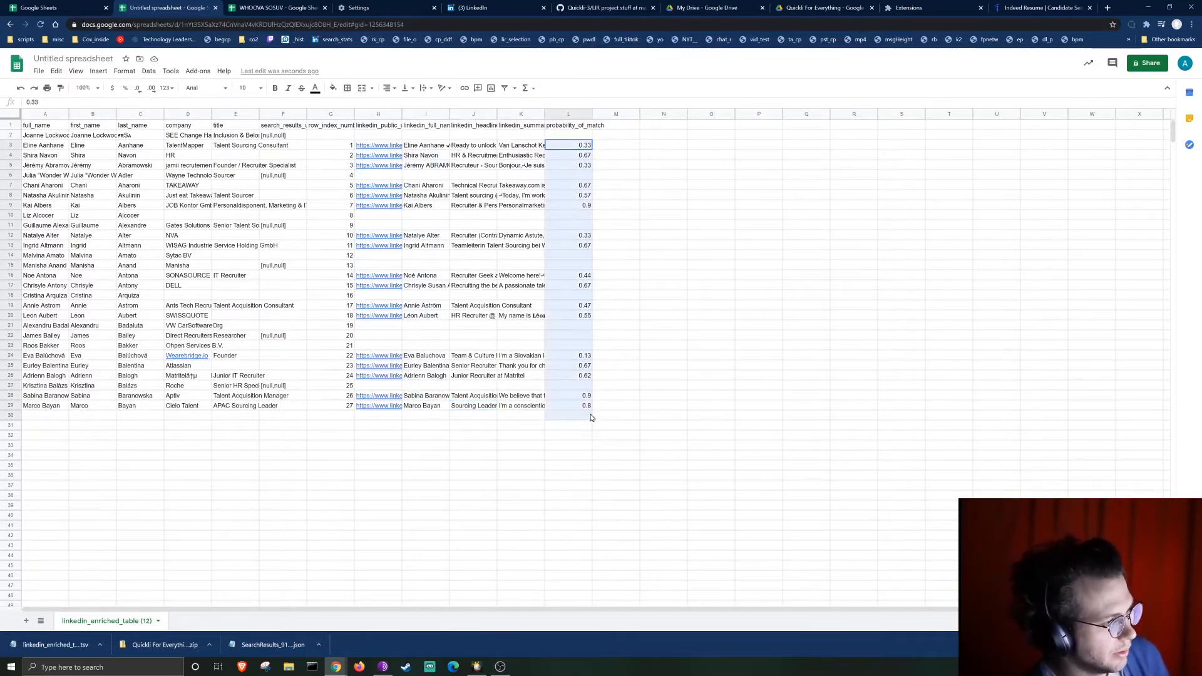
left_click(662, 227)
left_click_drag(579, 146, 588, 407)
left_click(632, 376)
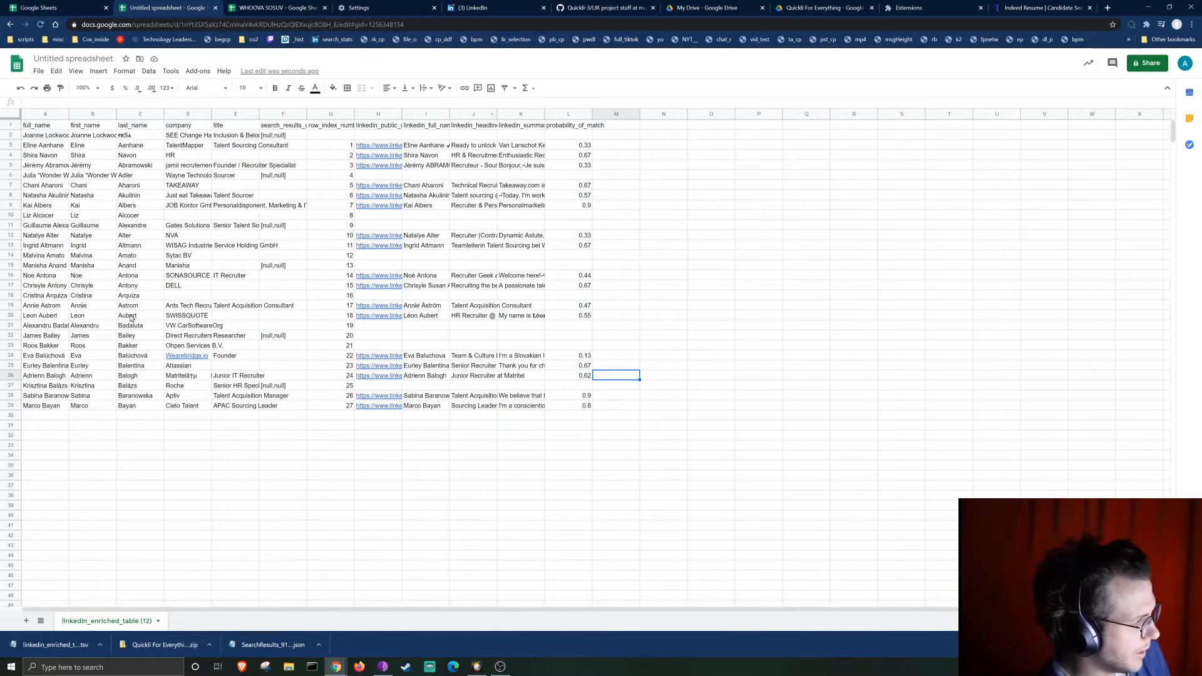
left_click(430, 309)
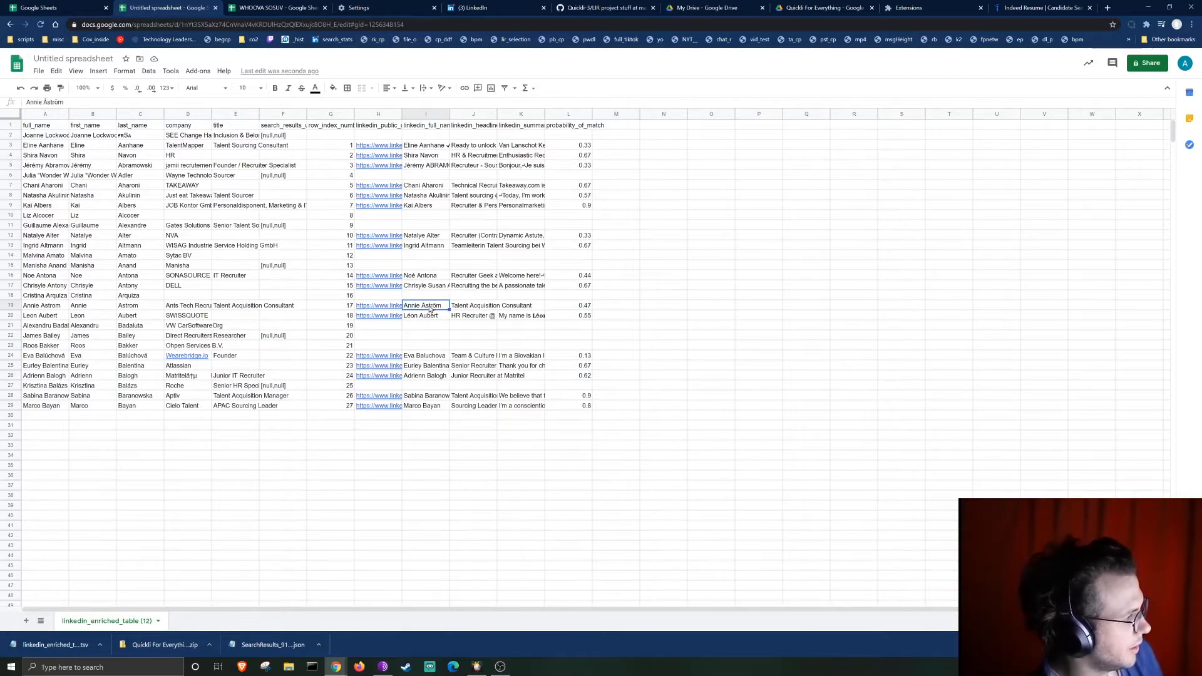
left_click(472, 308)
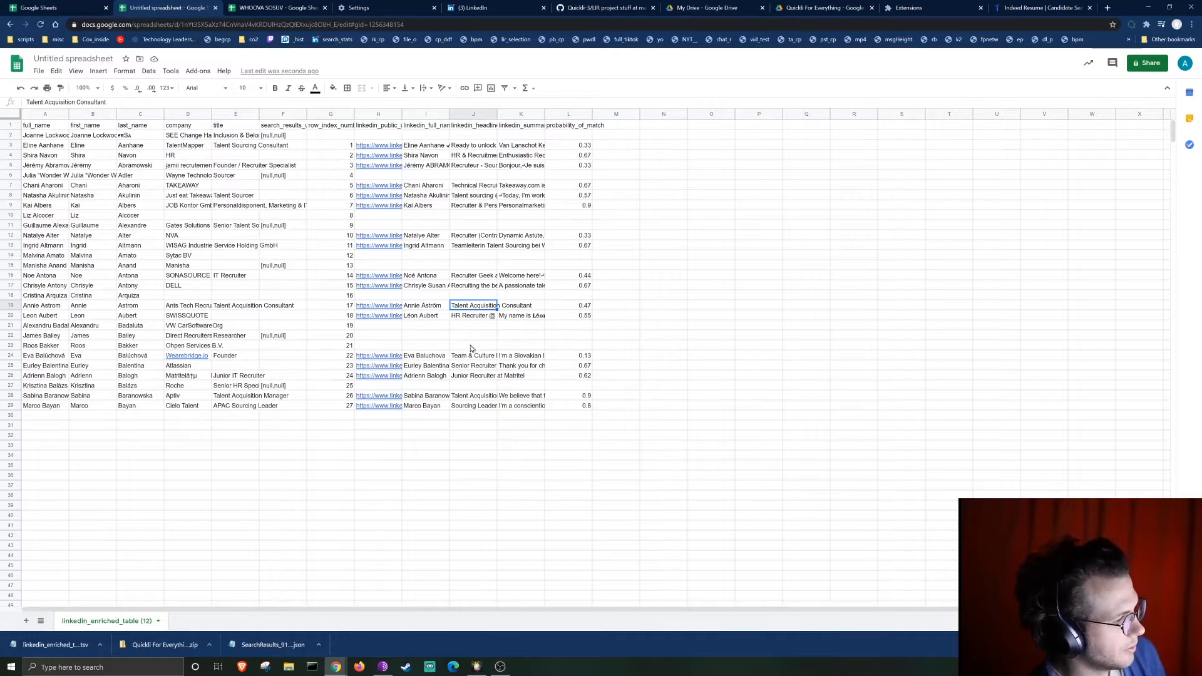
left_click(567, 326)
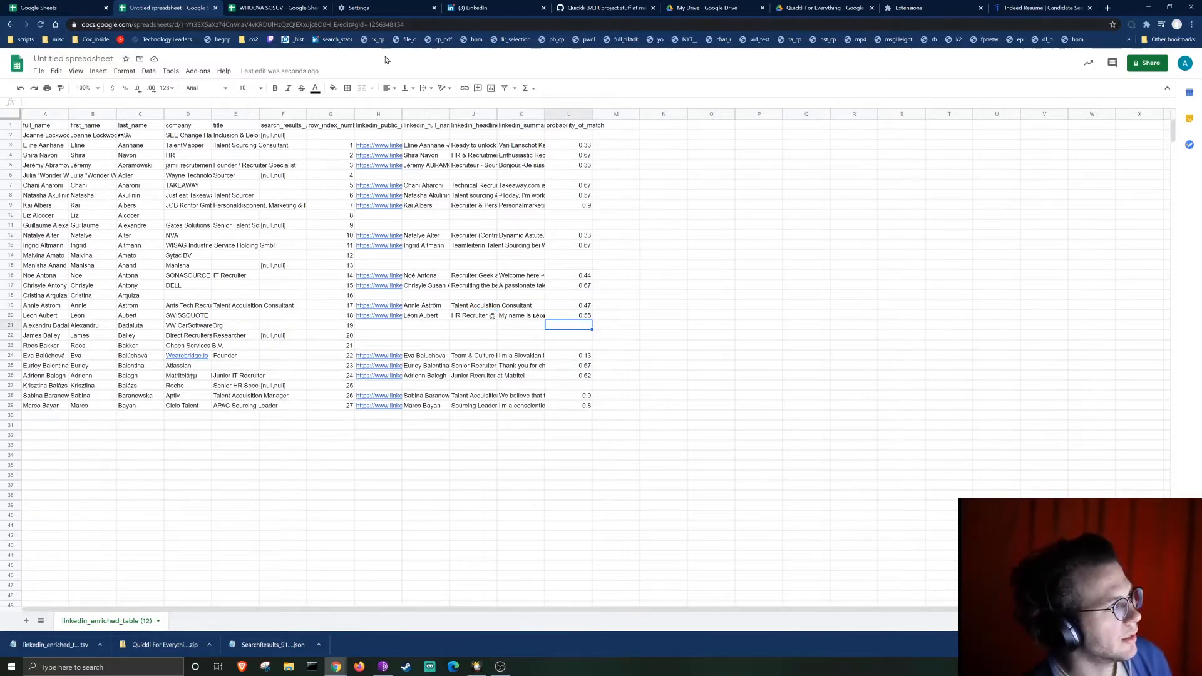
Return to LinkedIn, close the Table LinkedIn Enrichment window and collapse the Quickli panel.
left_click(472, 7)
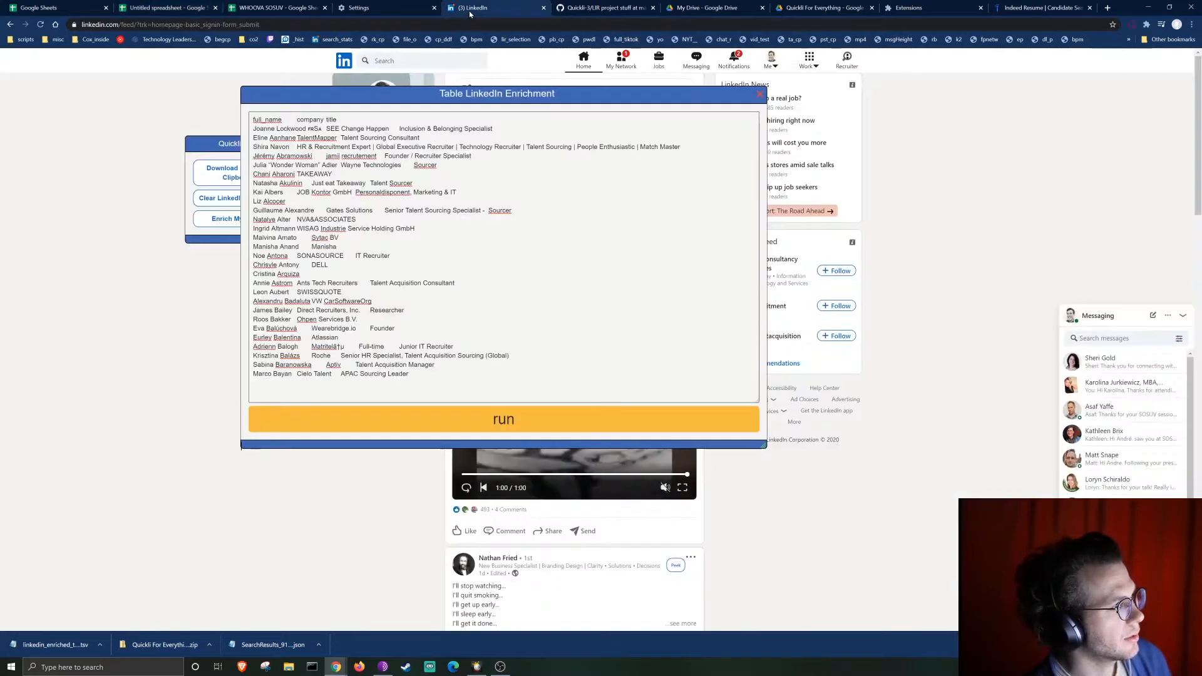
left_click(761, 96)
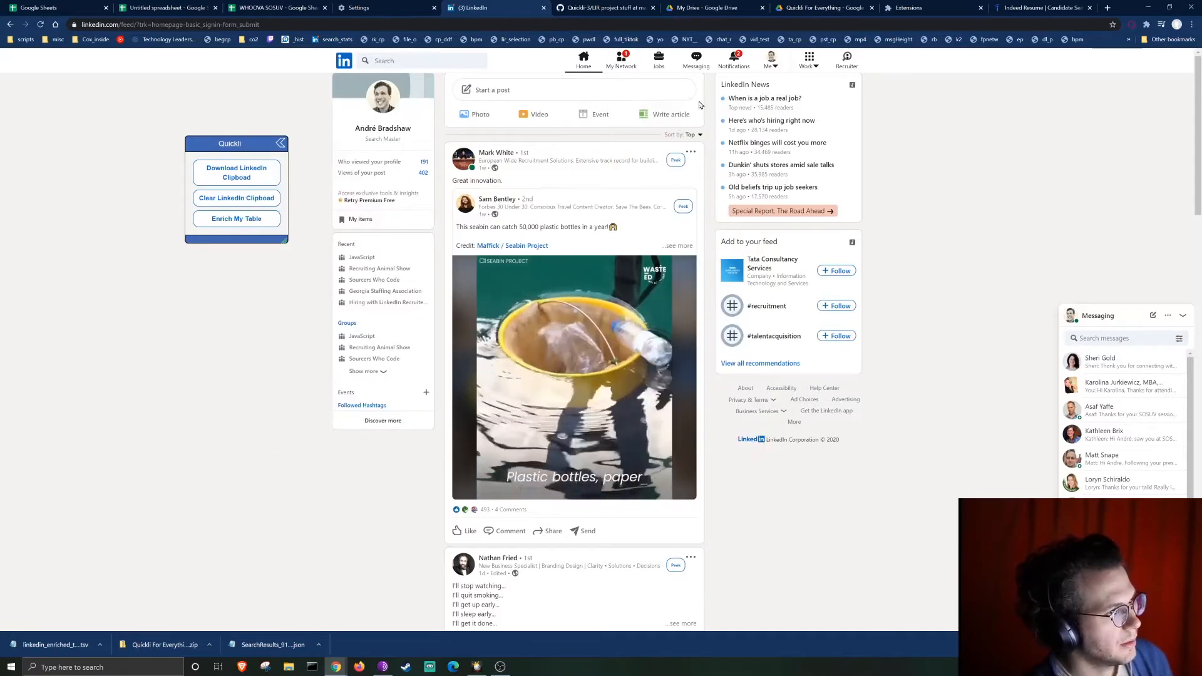
left_click(281, 144)
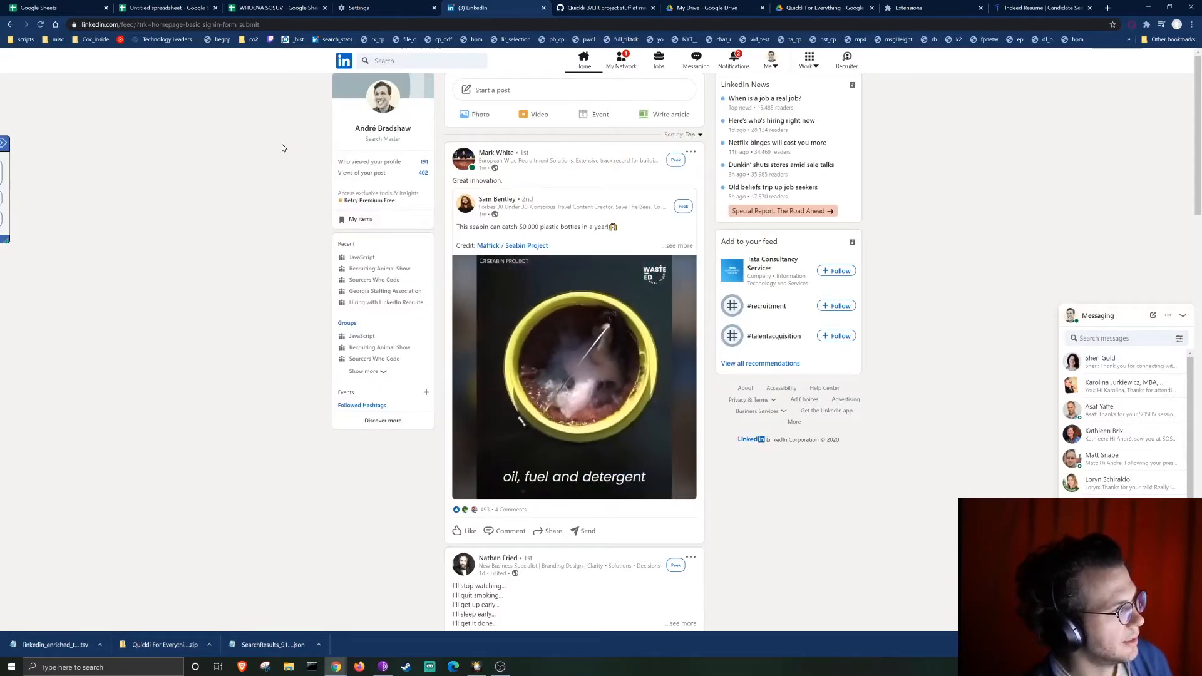
Search LinkedIn for "javascript AND Google apps script" and filter the people results to the Atlanta Metropolitan Area.
left_click(404, 61)
type("javascript AND Google apps script")
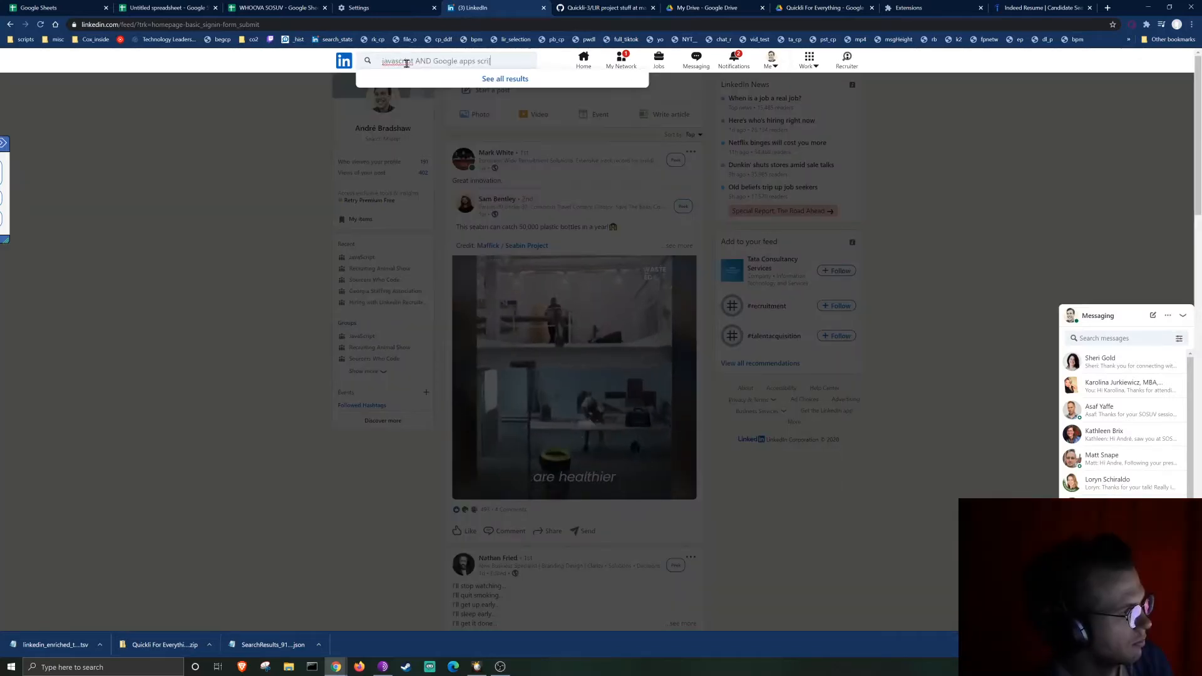
key("Return")
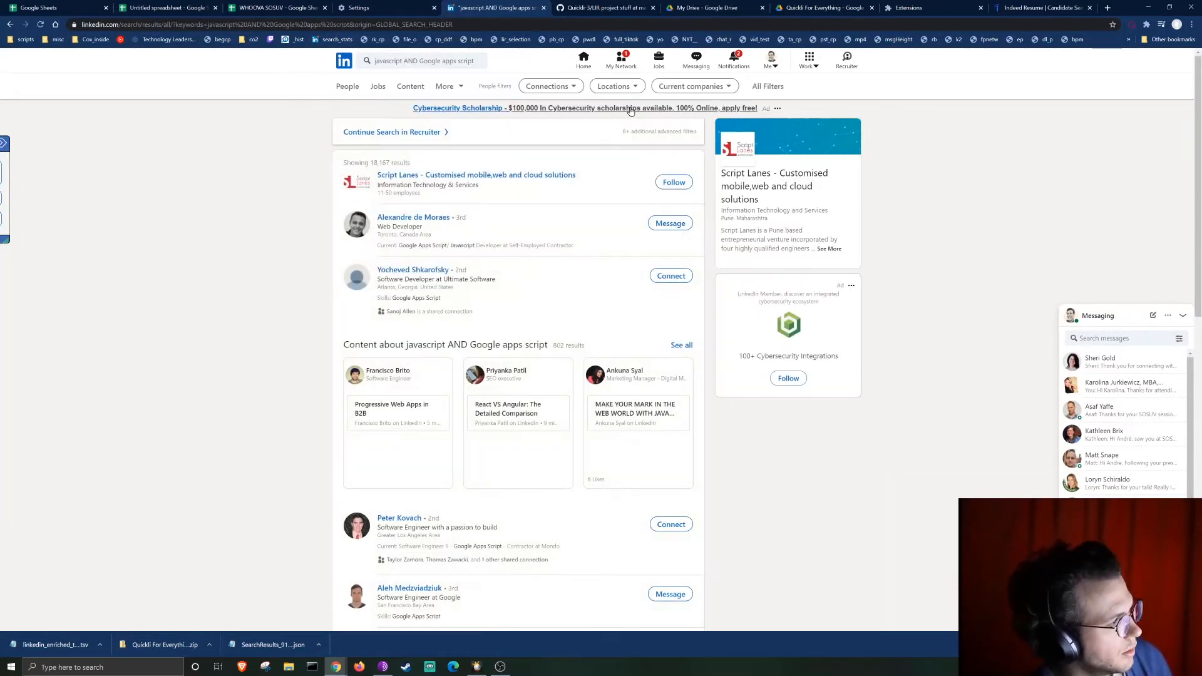
left_click(767, 86)
left_click(686, 149)
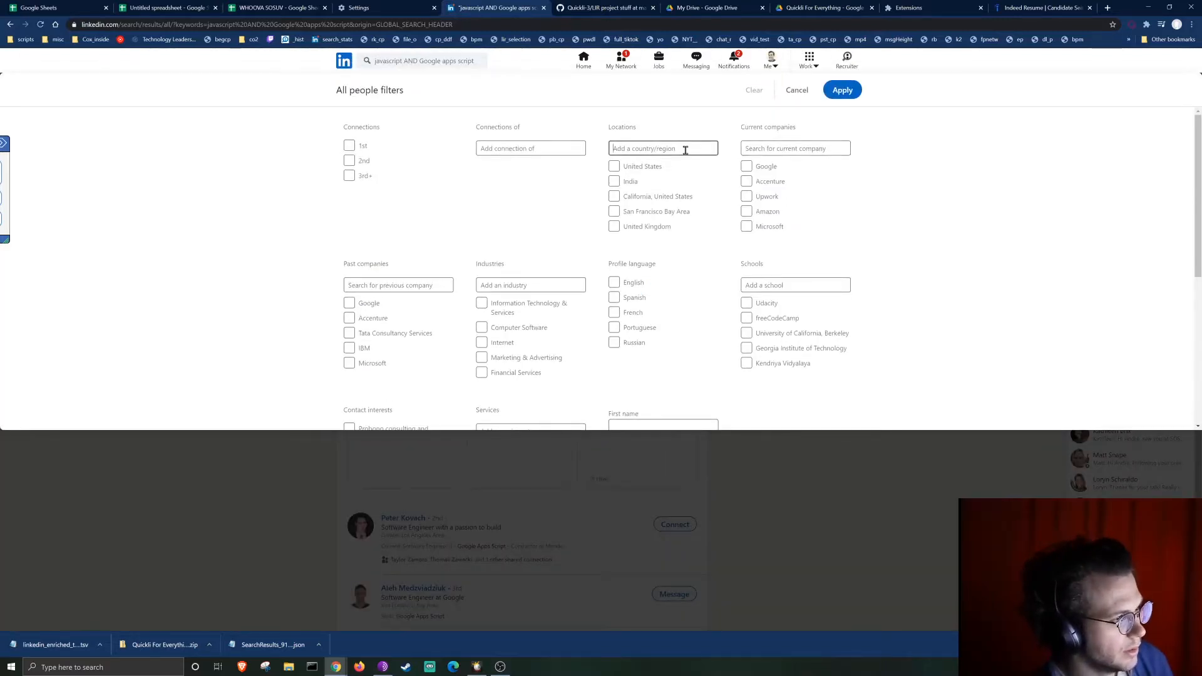
left_click(672, 168)
left_click(841, 92)
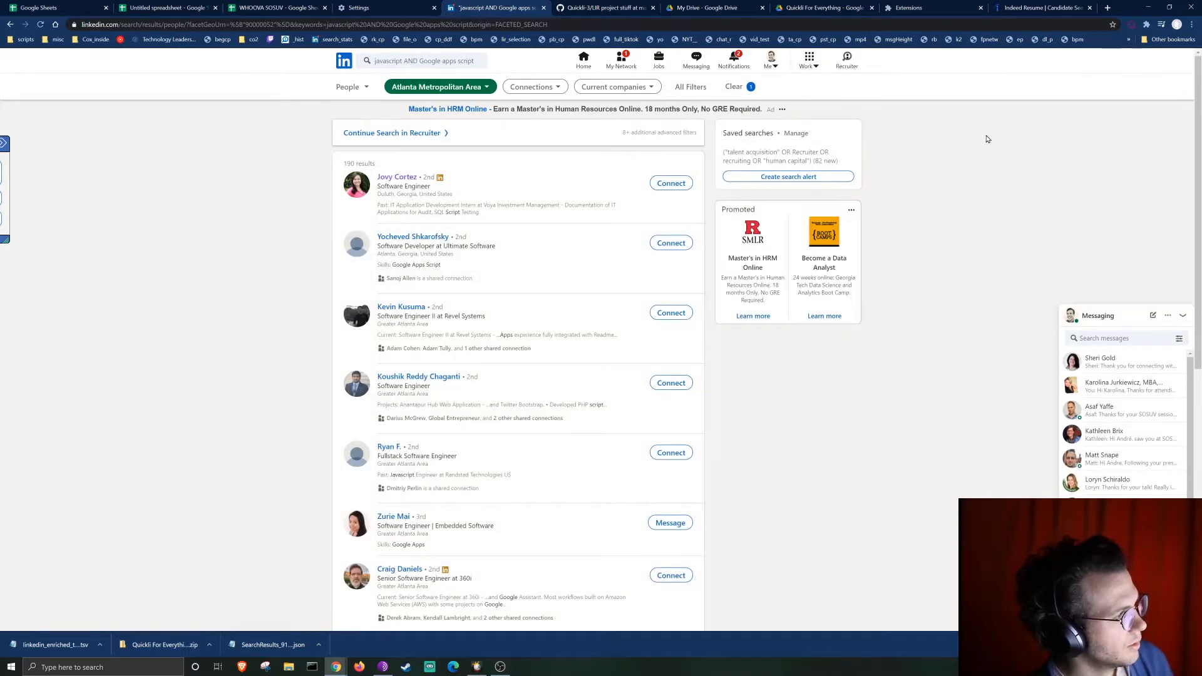
Expand the Quickli panel and start the Download Search operation for the filtered people results.
mouse_move(2, 155)
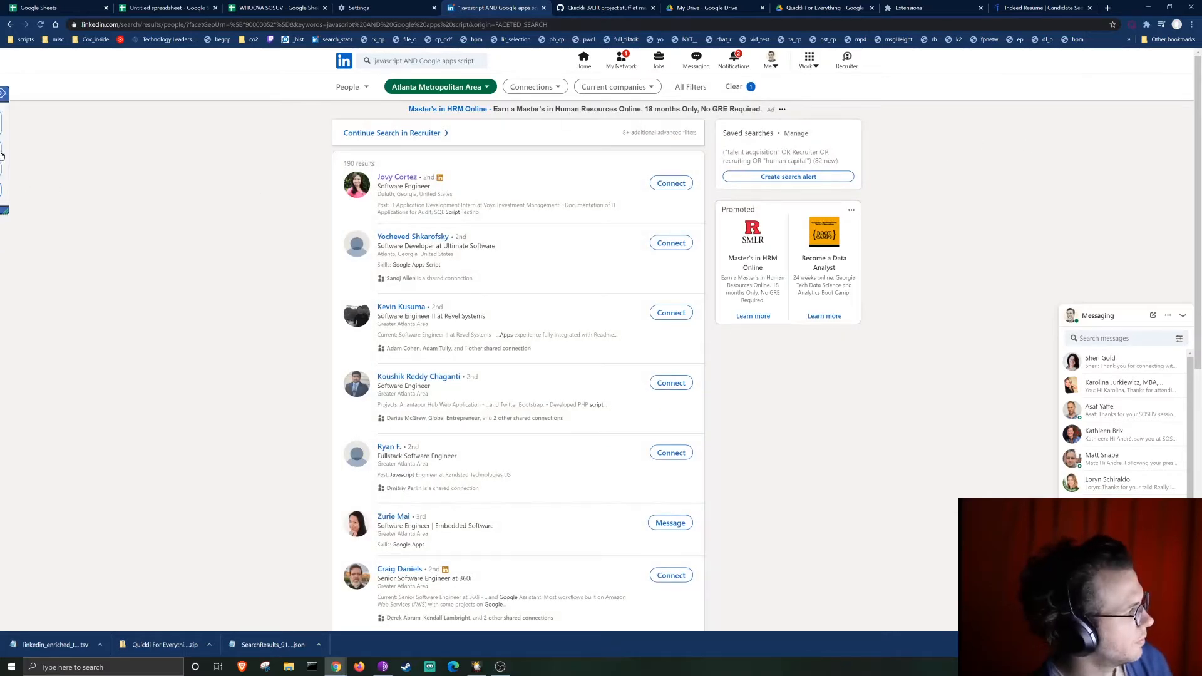
left_click(3, 93)
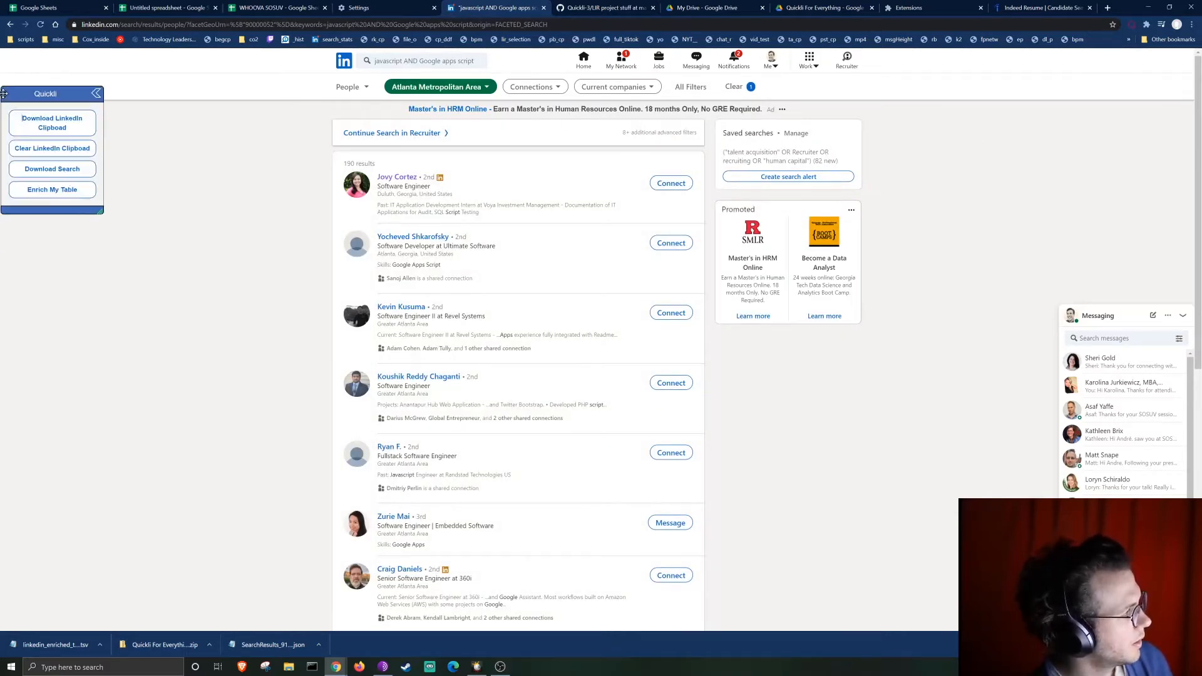
left_click(62, 179)
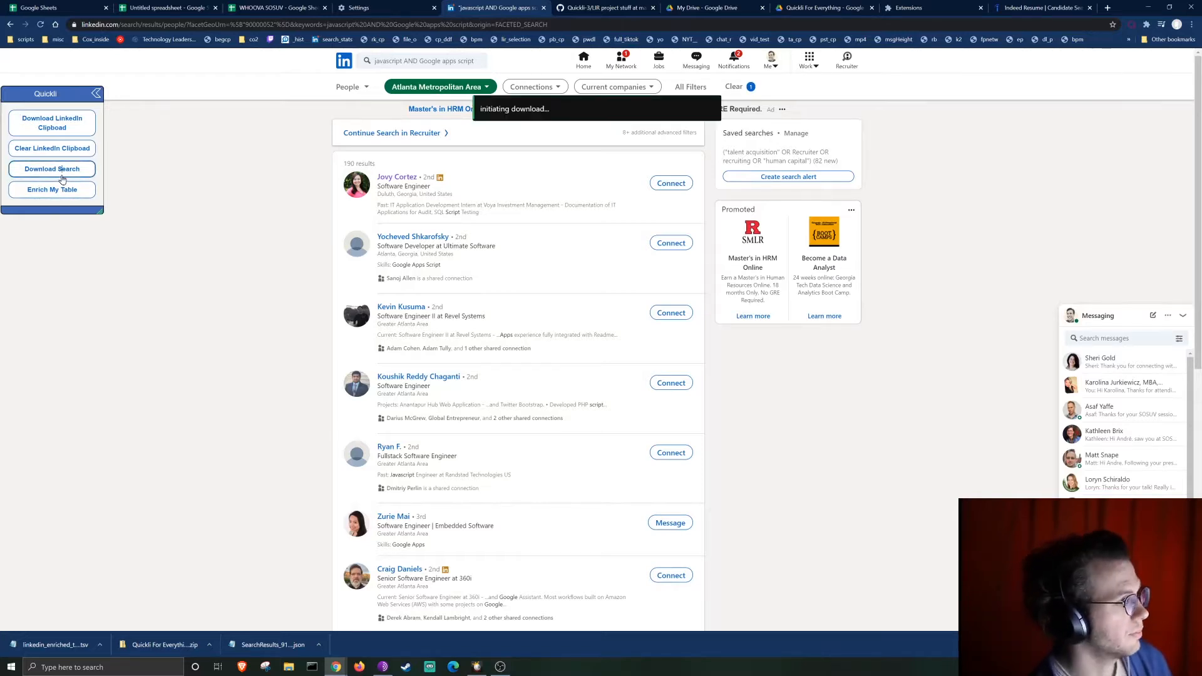
scroll(343, 269, "down", 2)
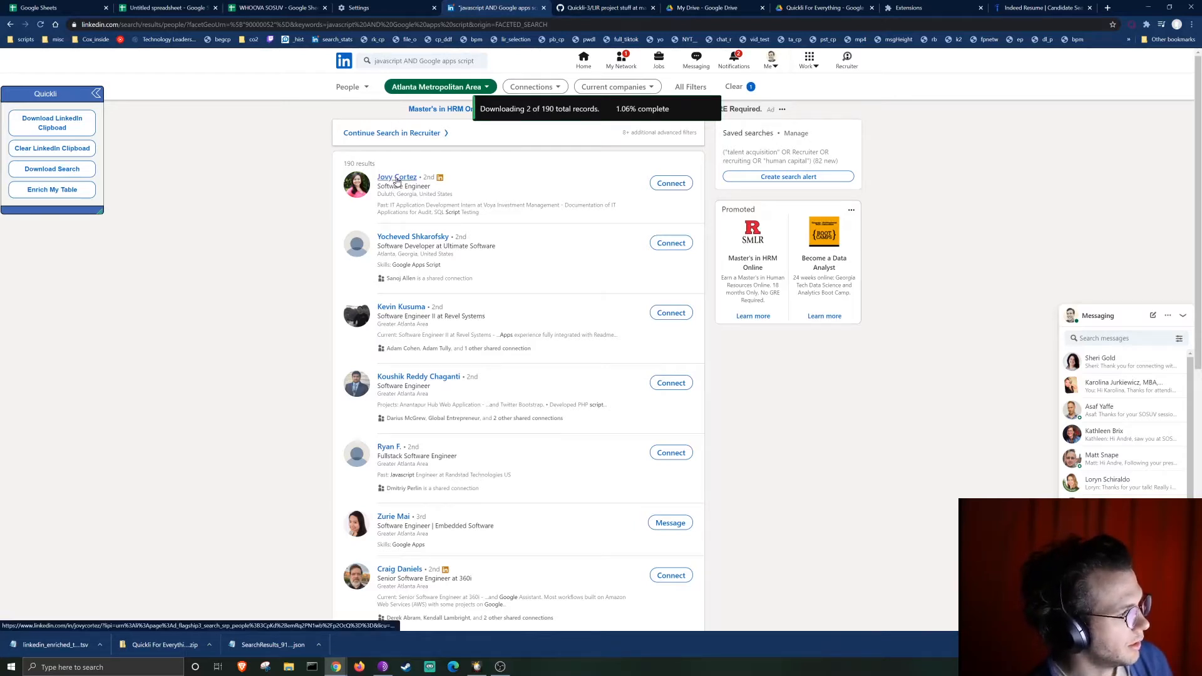
Open the first search result's profile in a separate browser tab and view the company info for the Landis+Gyr position.
middle_click(397, 178)
left_click(546, 9)
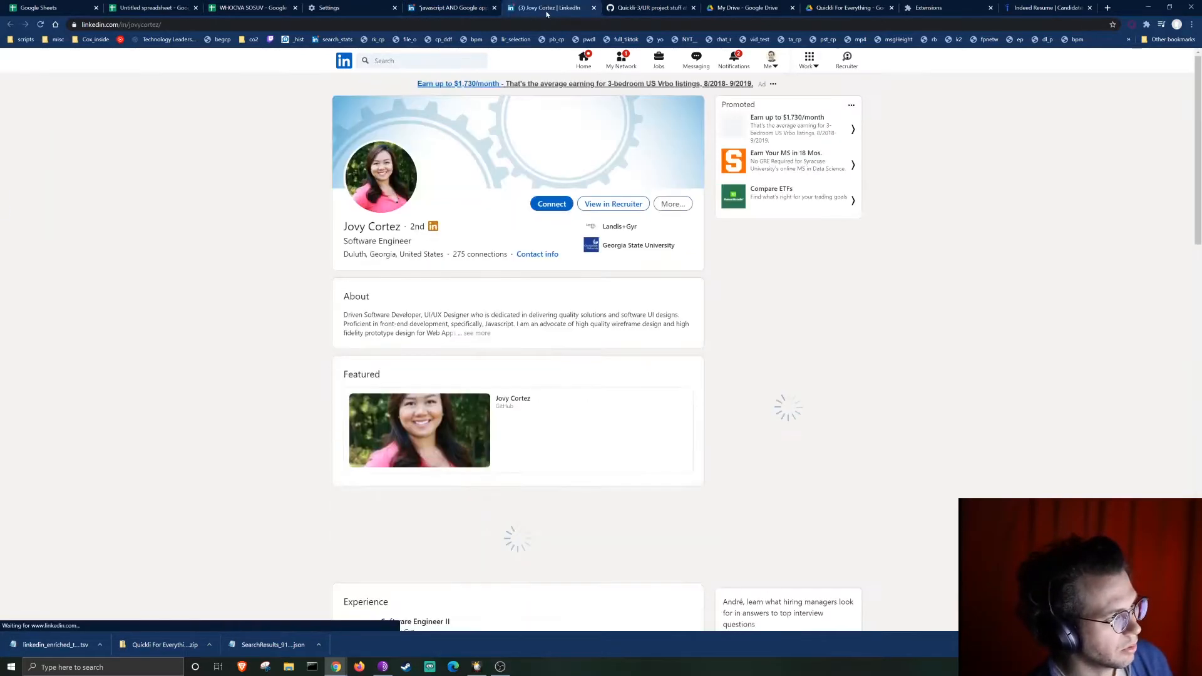
scroll(344, 205, "down", 7)
left_click(352, 196)
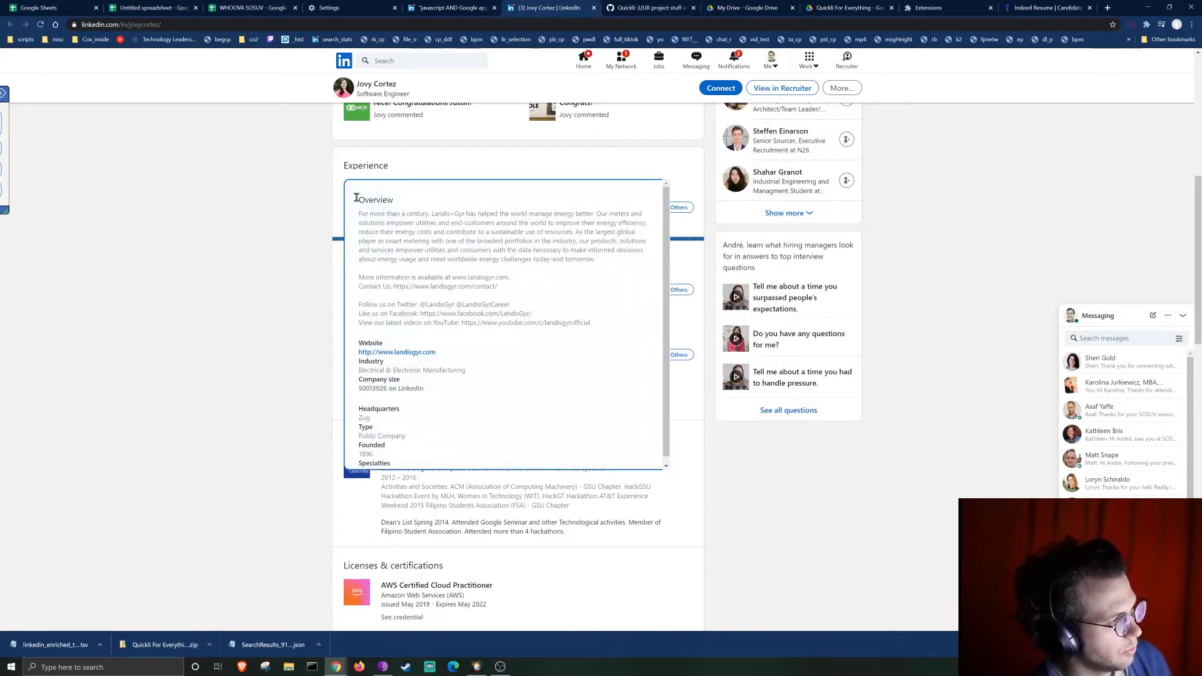
scroll(439, 321, "down", 1)
scroll(438, 323, "up", 1)
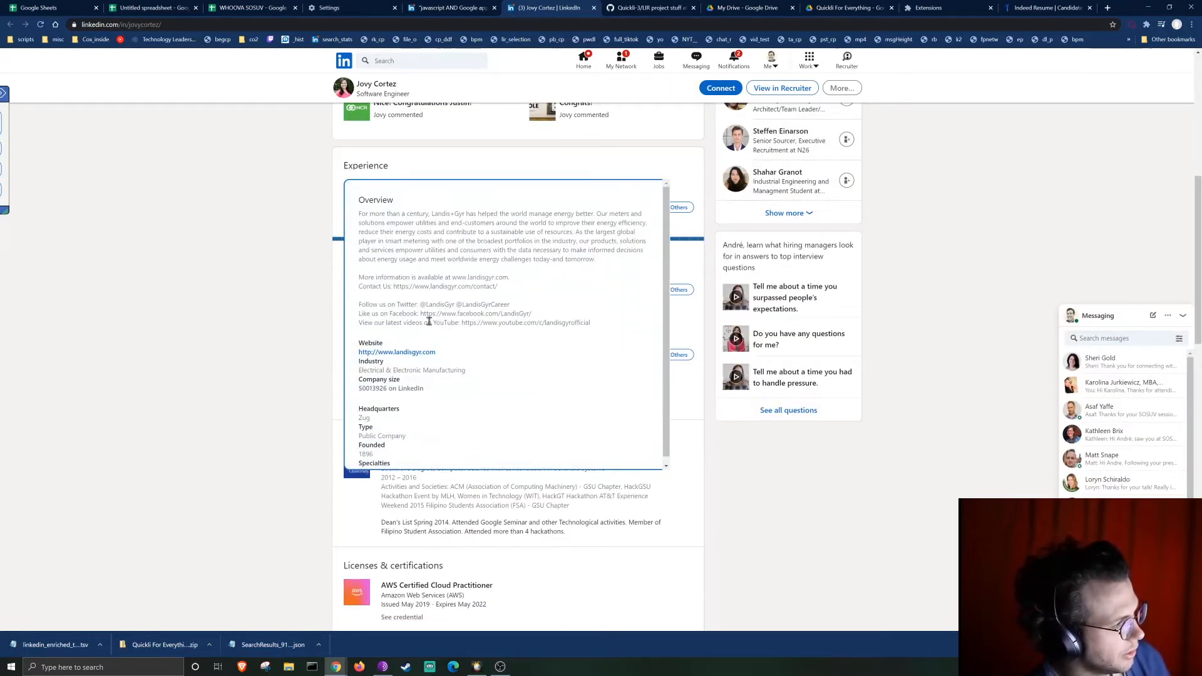
Close the company overview, expand the Quickli panel and add the open profile to the LinkedIn clipboard.
scroll(250, 291, "up", 5)
scroll(250, 290, "down", 4)
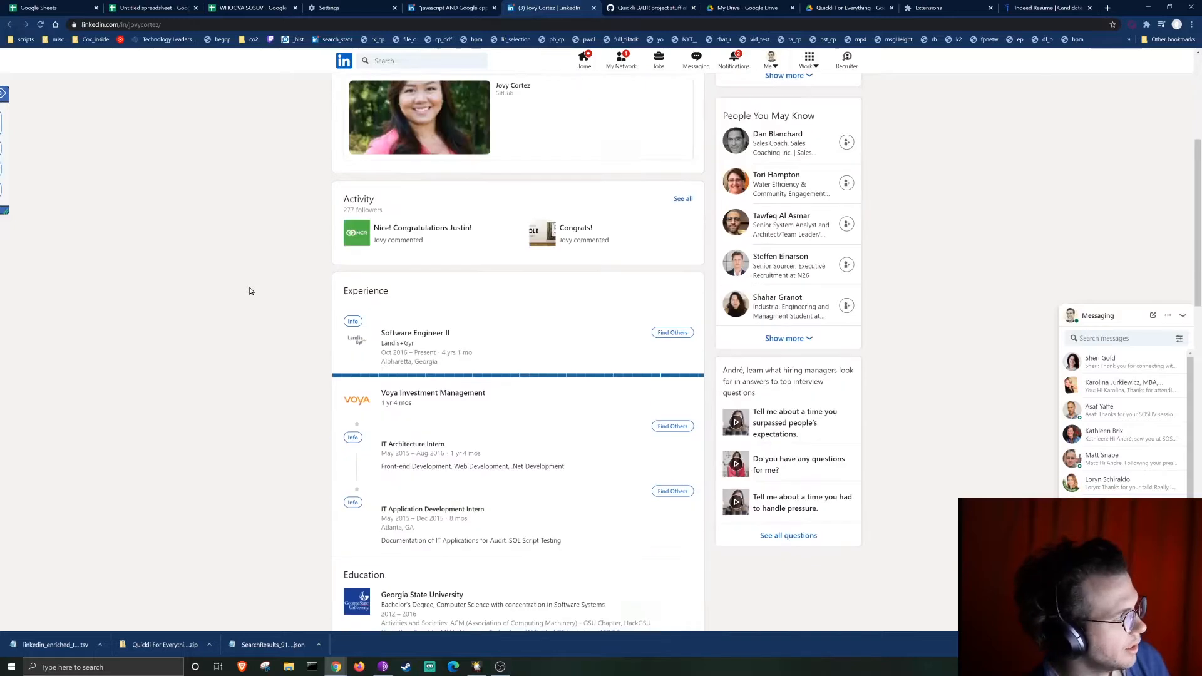
scroll(244, 285, "up", 2)
left_click(4, 93)
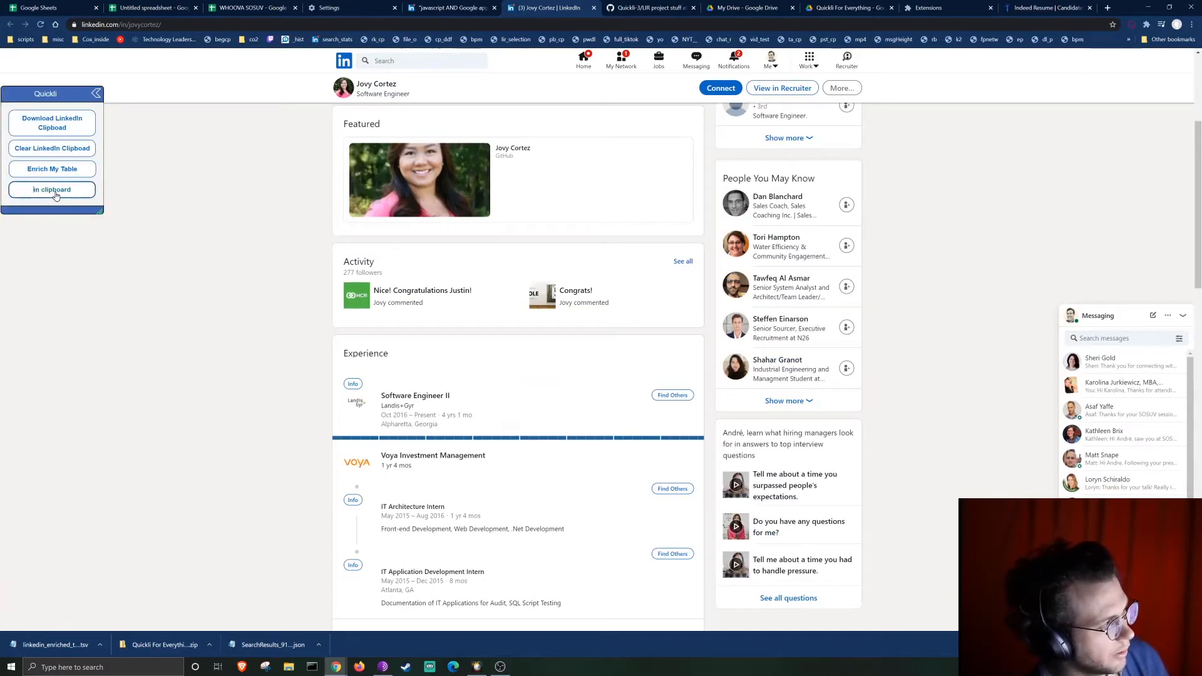
Find others like the Software Engineer II at Landis+Gyr in Alpharetta and look through the listed people.
scroll(427, 370, "down", 3)
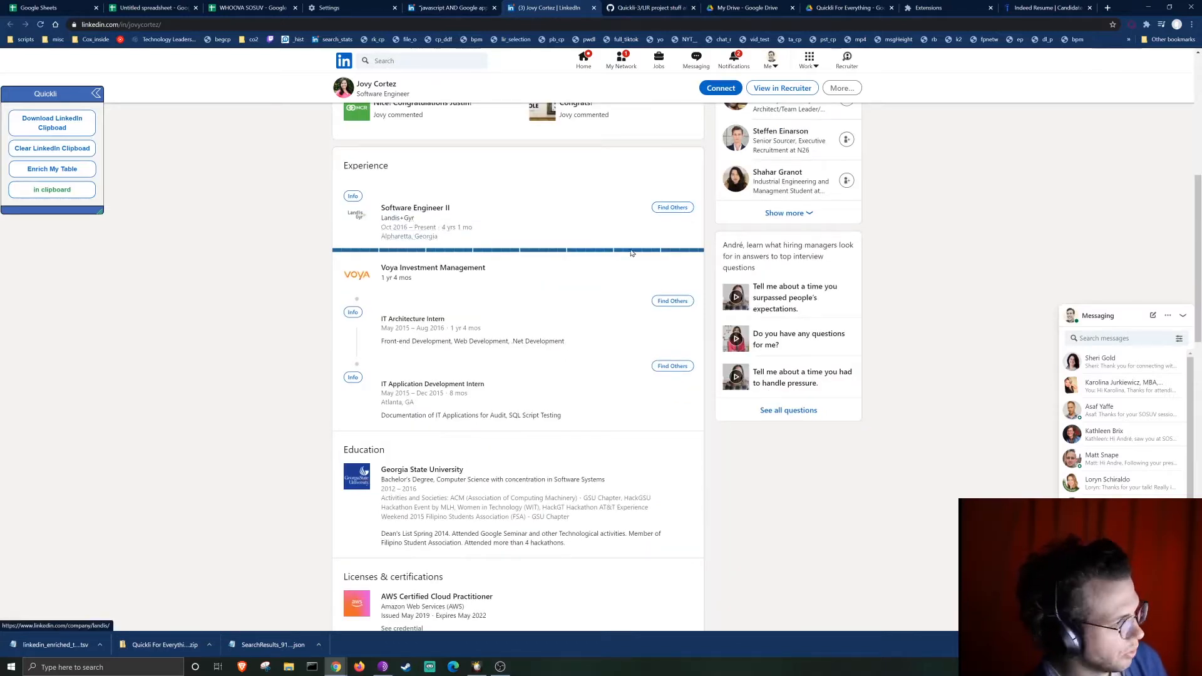
left_click(668, 215)
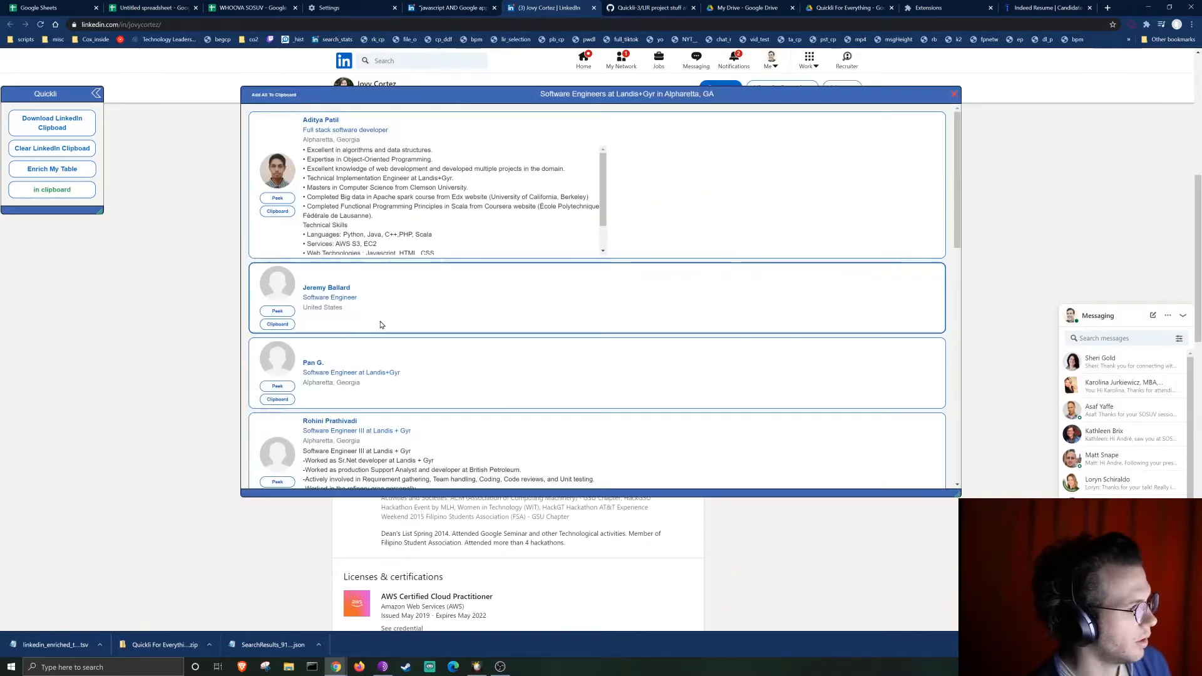
scroll(381, 325, "down", 10)
scroll(381, 325, "down", 2)
scroll(382, 326, "up", 10)
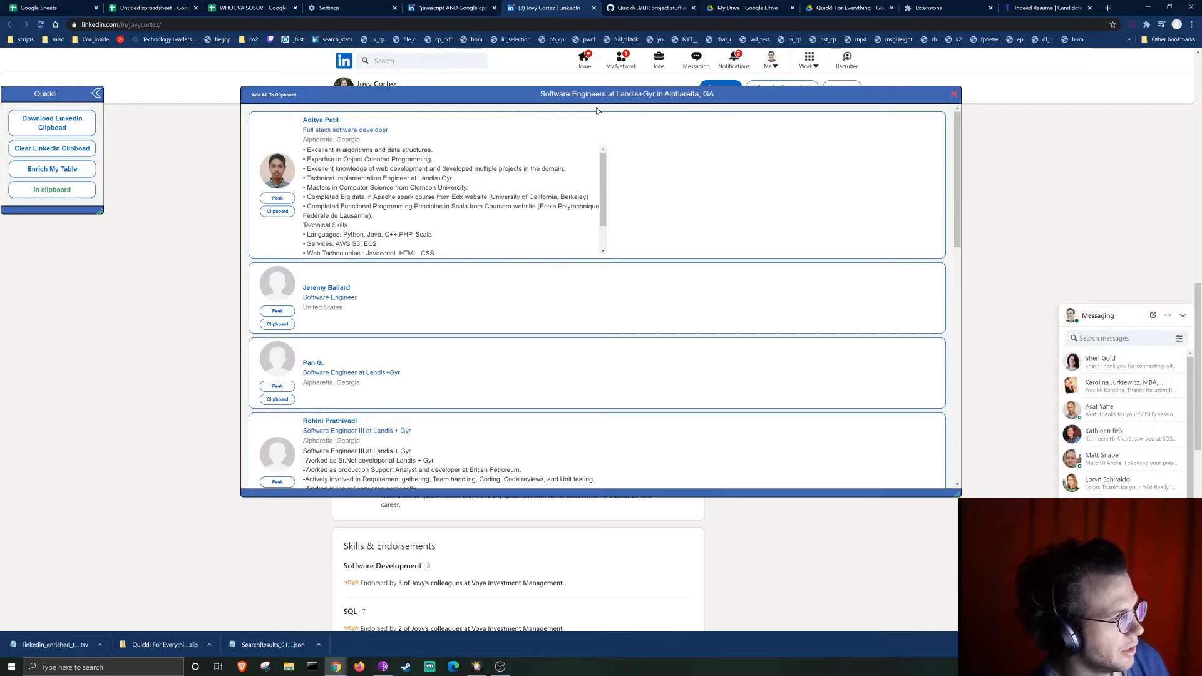
scroll(320, 253, "down", 12)
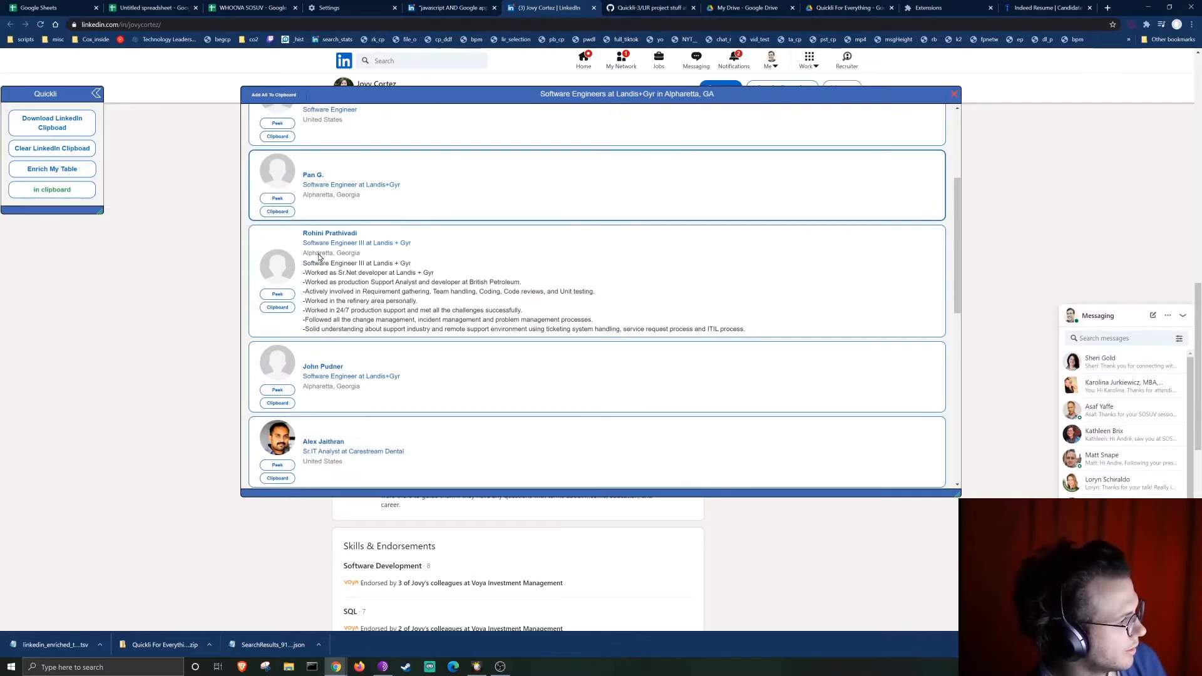
scroll(319, 249, "down", 3)
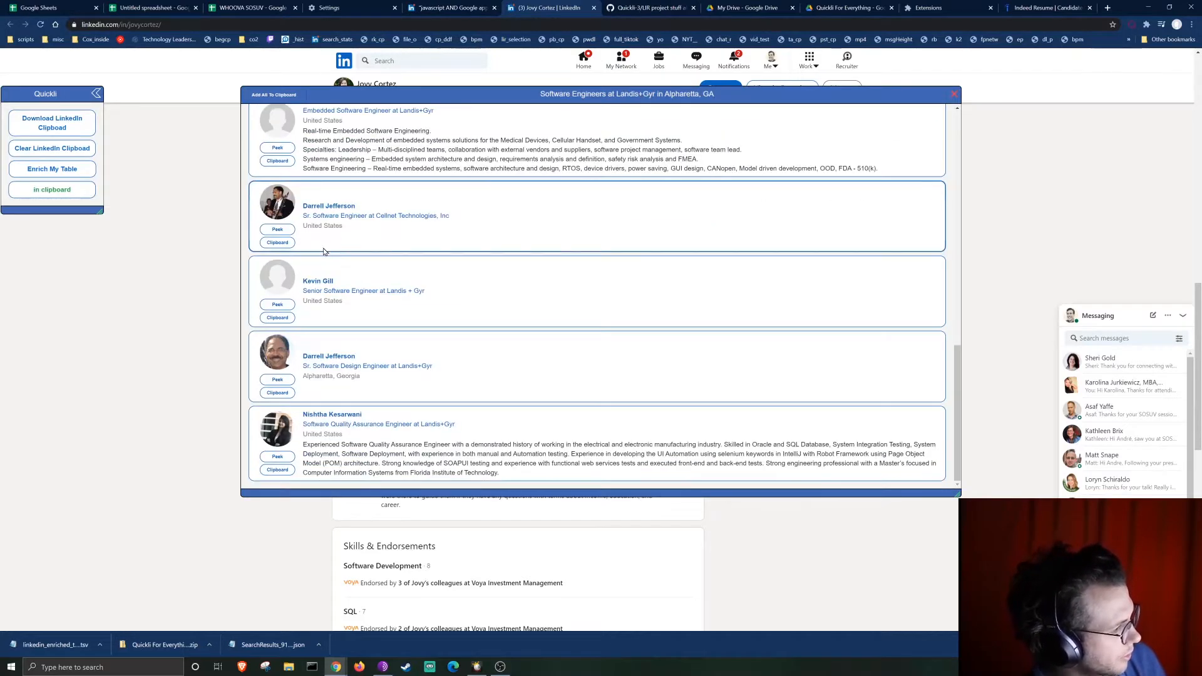
Add all the listed Landis+Gyr software engineers to the clipboard and check the entries down to the last one.
scroll(349, 255, "up", 3)
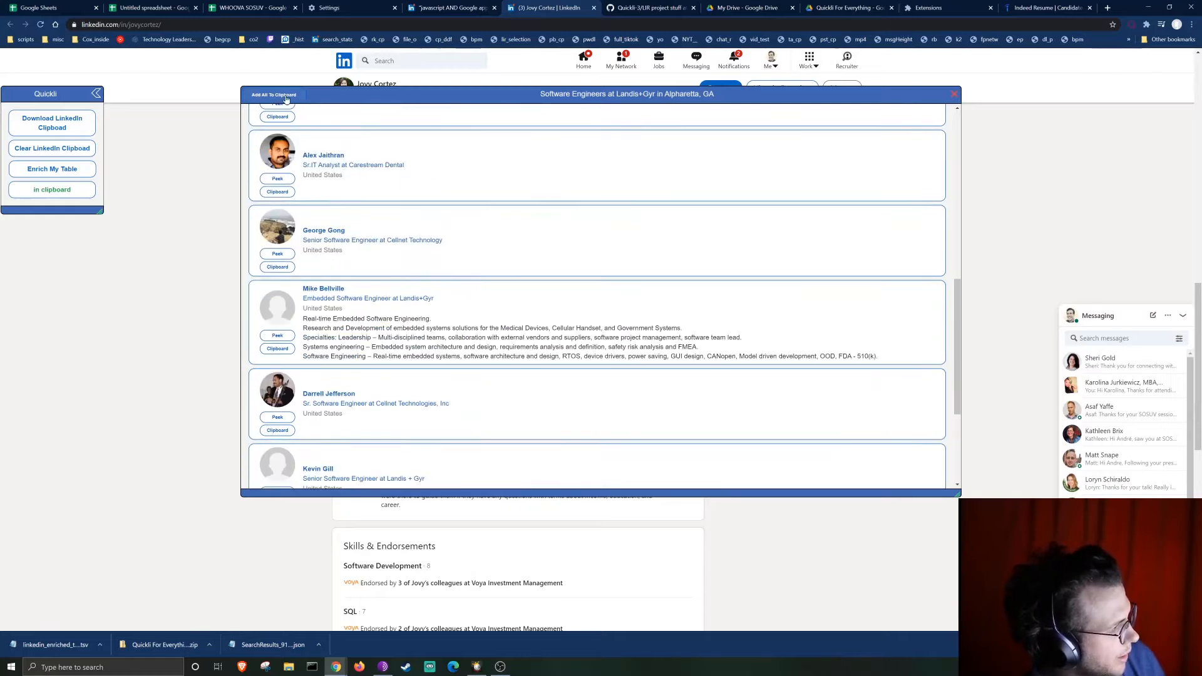
left_click(281, 95)
scroll(345, 282, "up", 8)
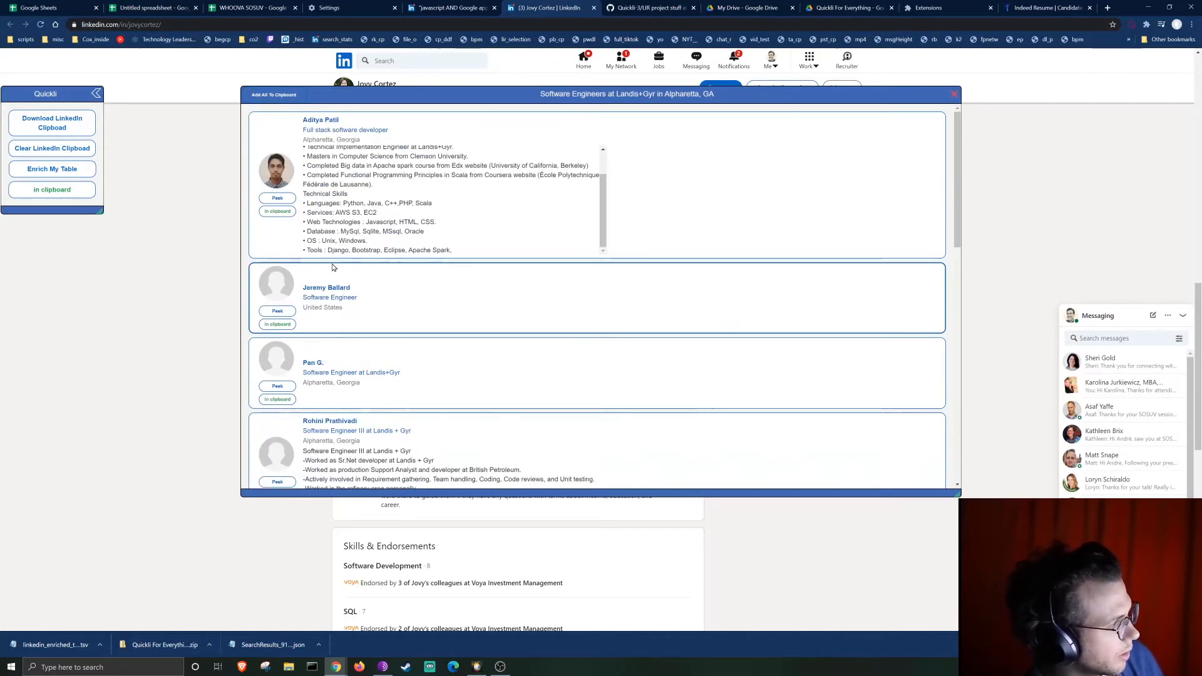
scroll(333, 267, "down", 12)
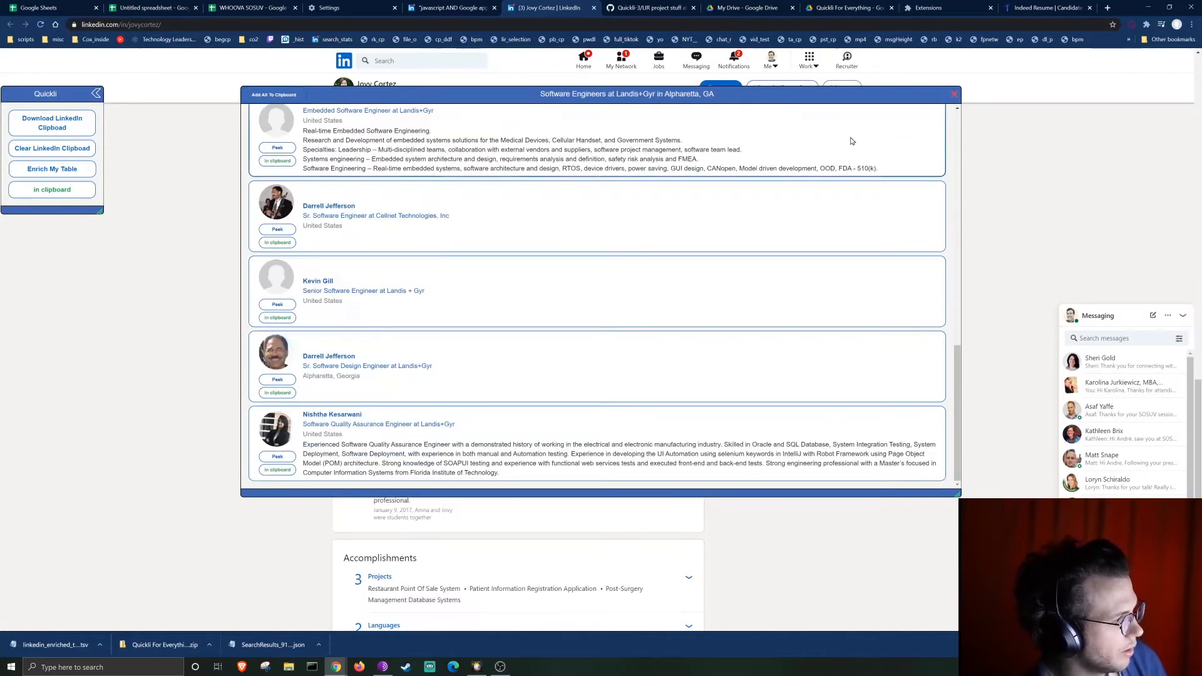
Close the list of similar people and find others again for the Software Engineer II position at Landis+Gyr.
left_click(955, 96)
scroll(634, 246, "up", 10)
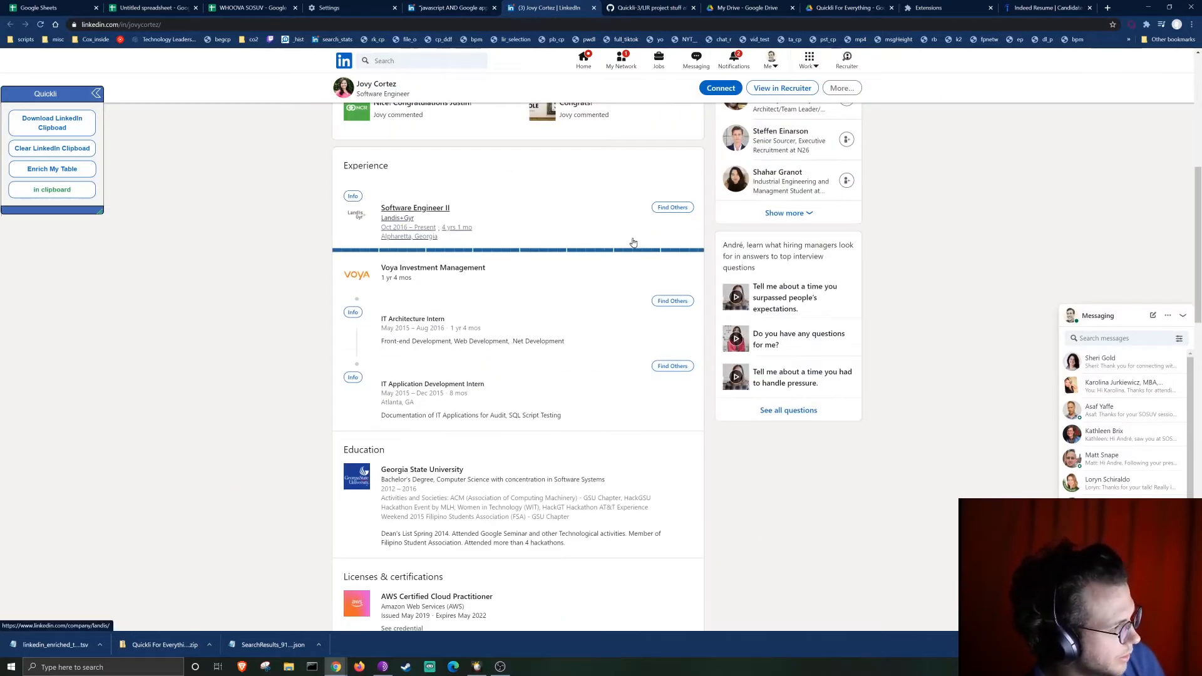
scroll(653, 250, "up", 5)
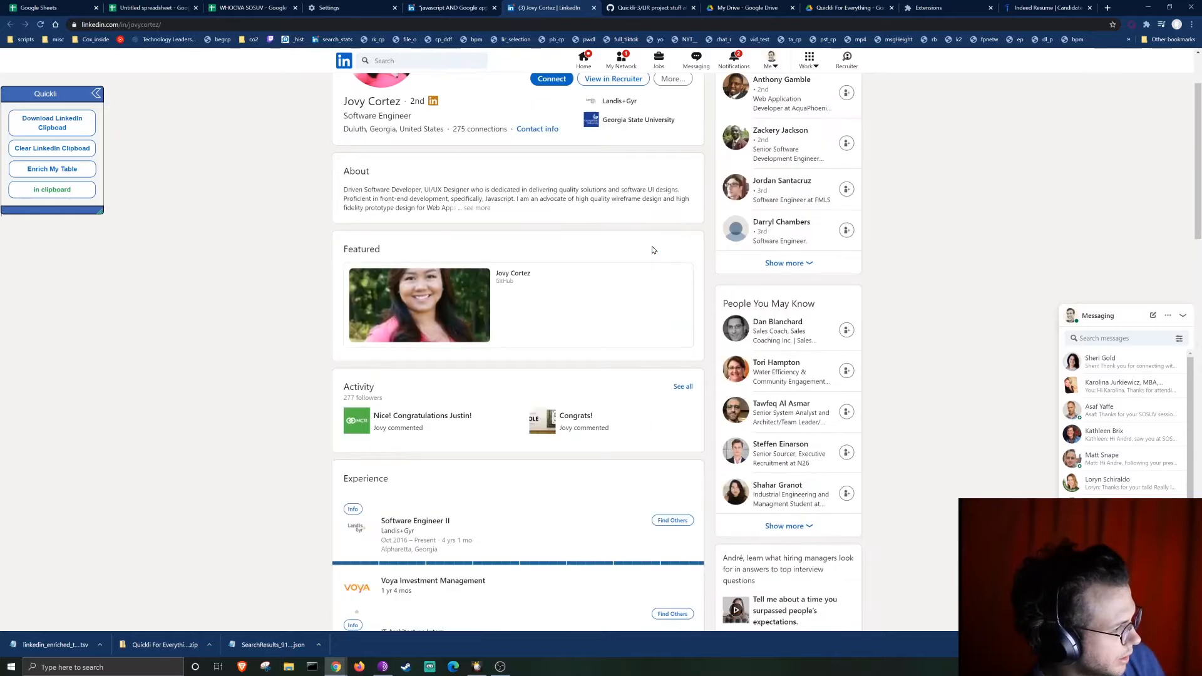
left_click(670, 522)
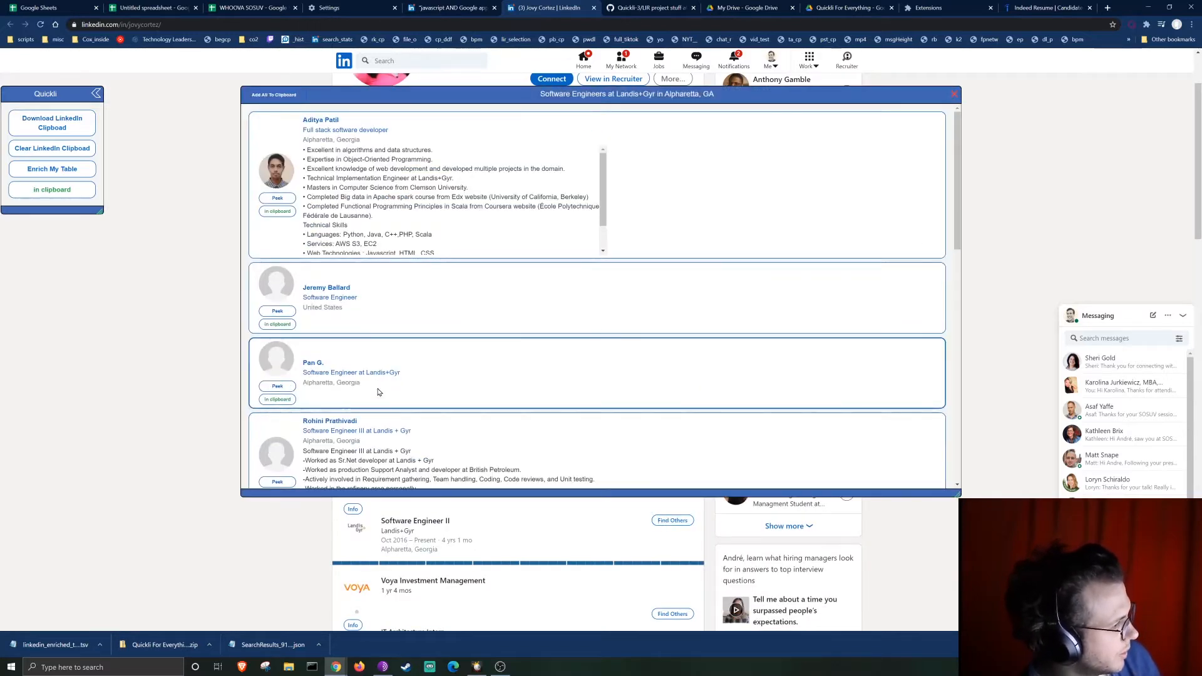
Peek at the first listed person's profile and look through the experience, education and skills.
left_click(277, 206)
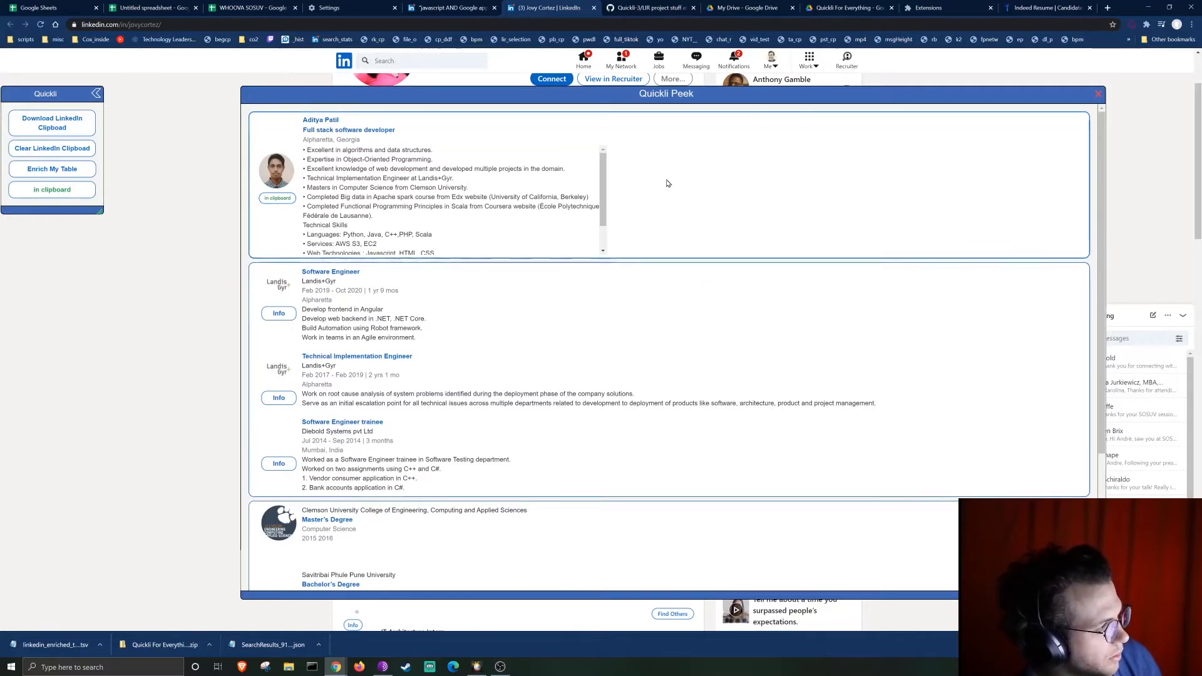
left_click_drag(722, 96, 707, 93)
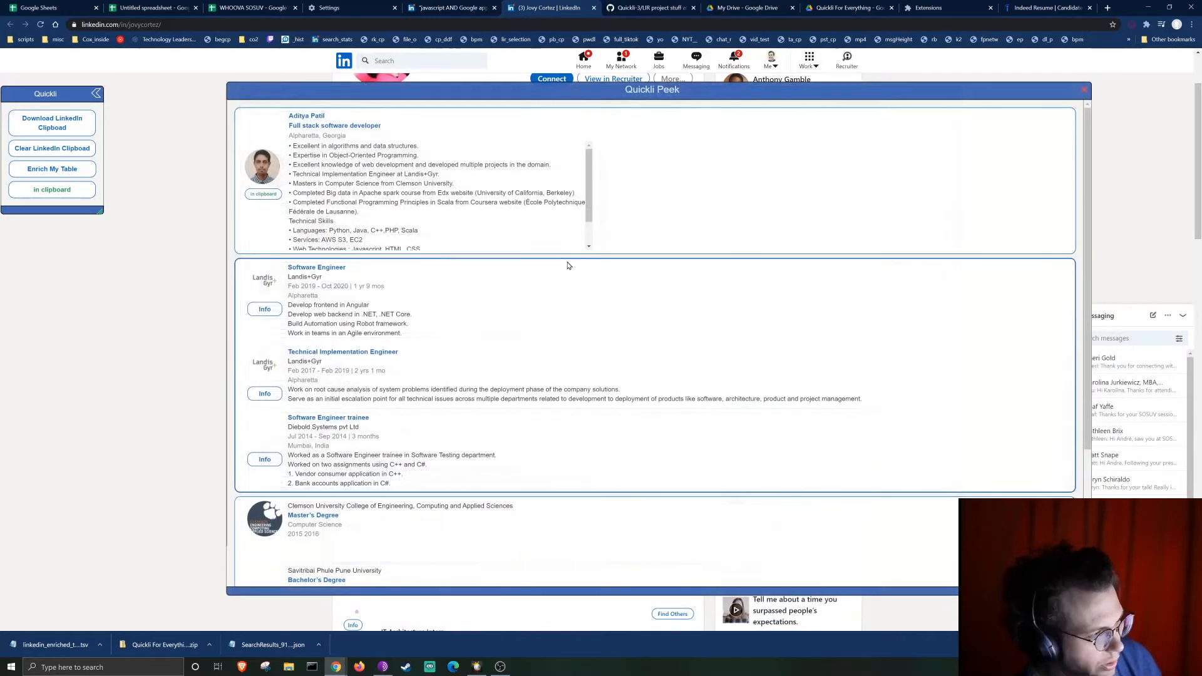
scroll(566, 266, "down", 3)
scroll(551, 294, "up", 3)
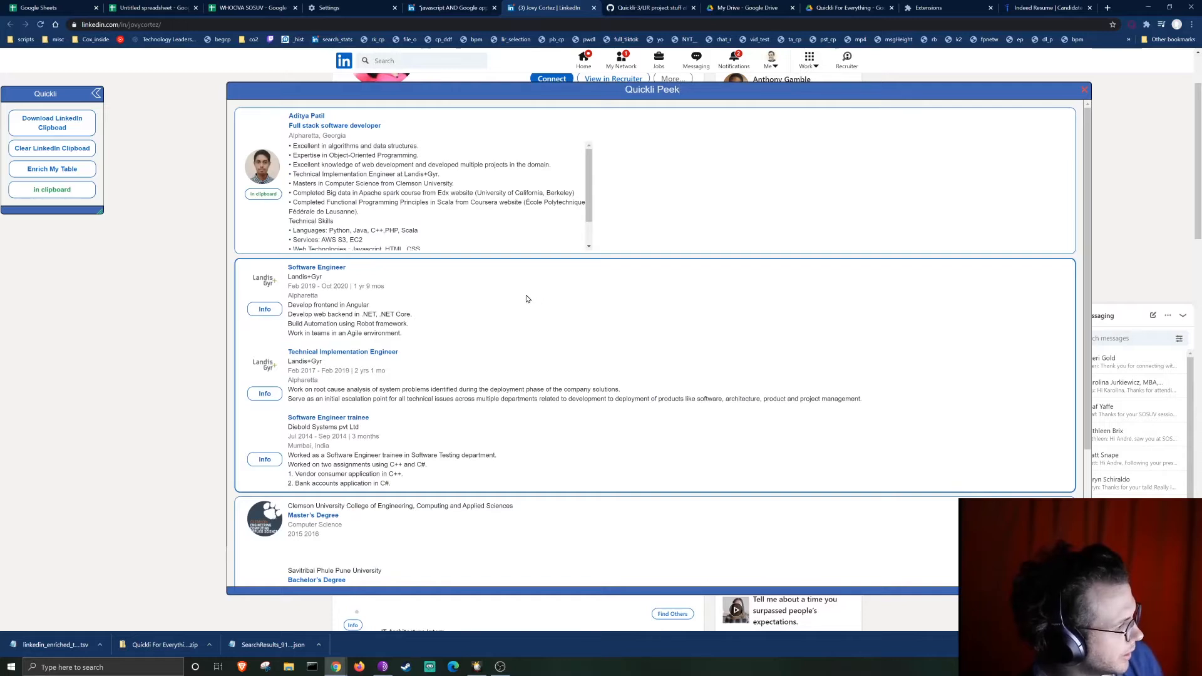
left_click(259, 309)
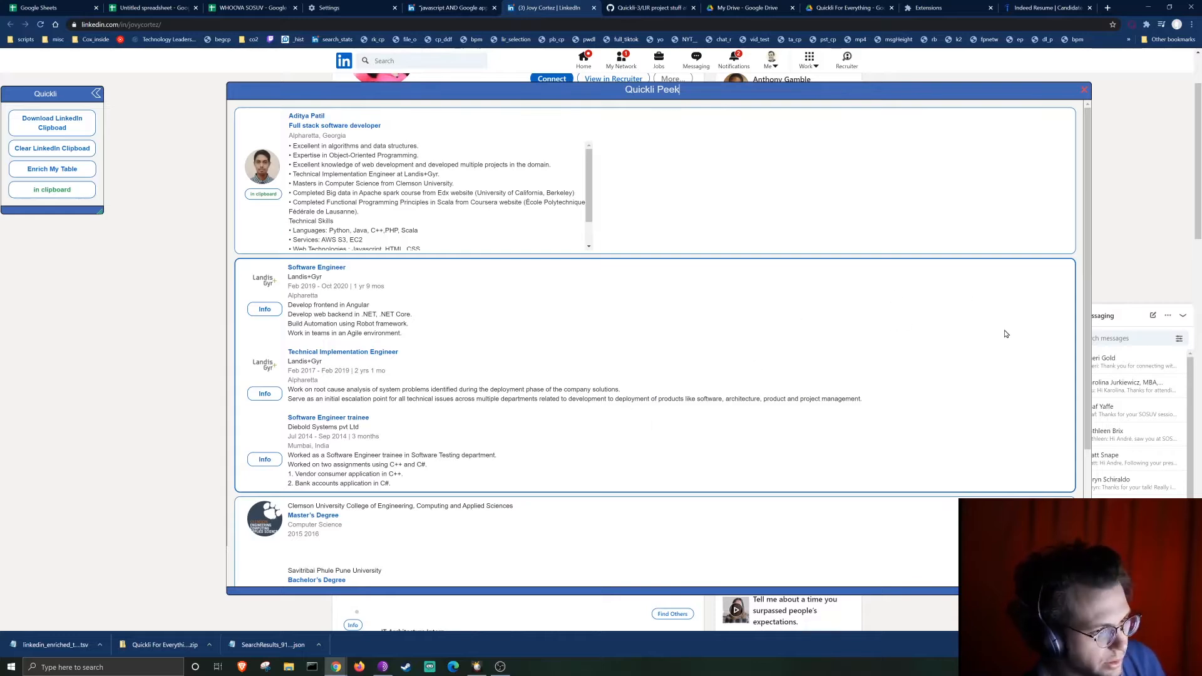
scroll(400, 397, "down", 2)
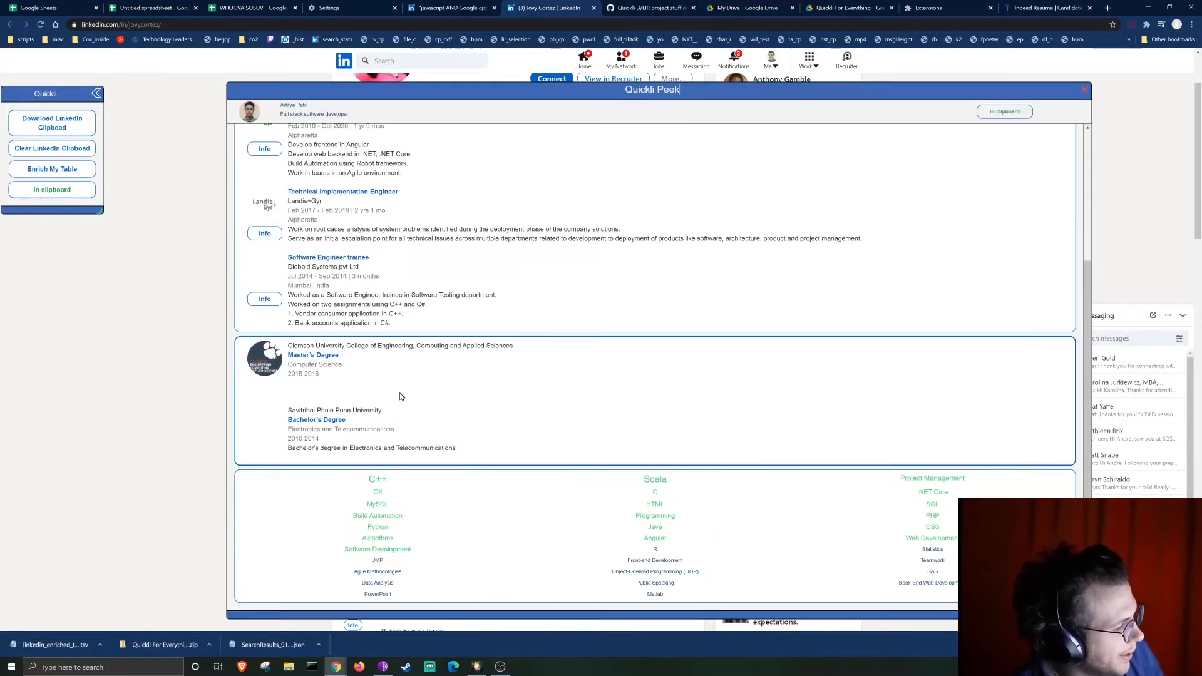
scroll(401, 390, "up", 2)
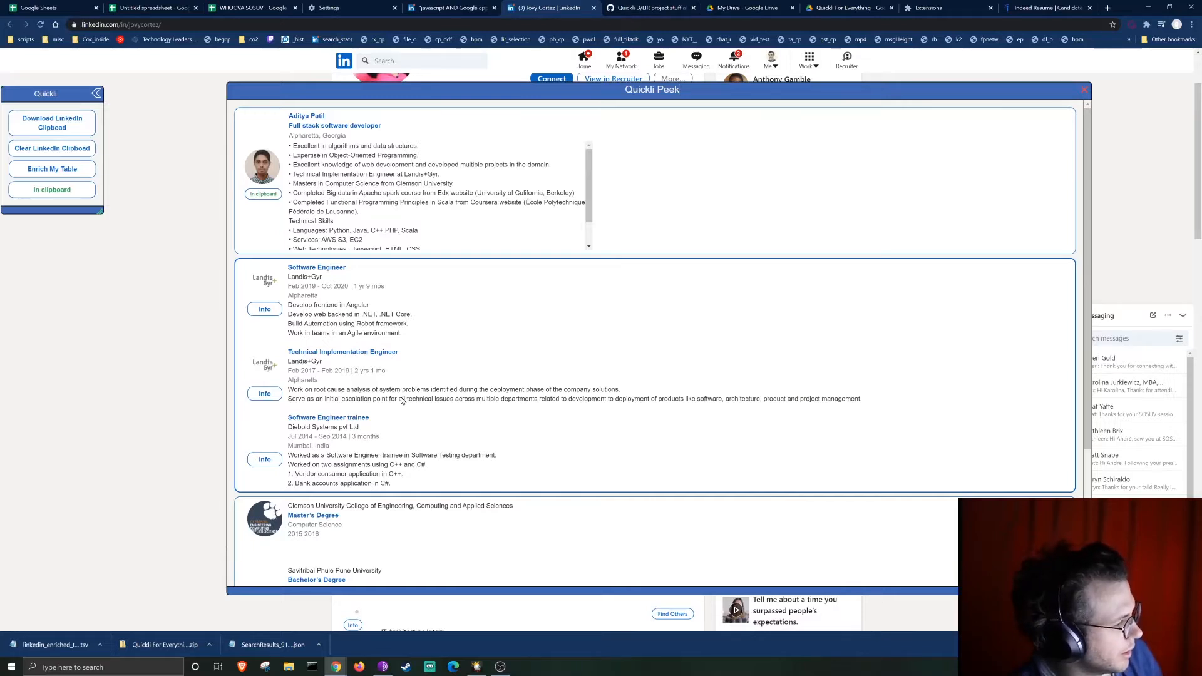
Close the profile peek, look further down the Landis+Gyr software engineers and close the list.
left_click(1084, 90)
scroll(577, 325, "down", 2)
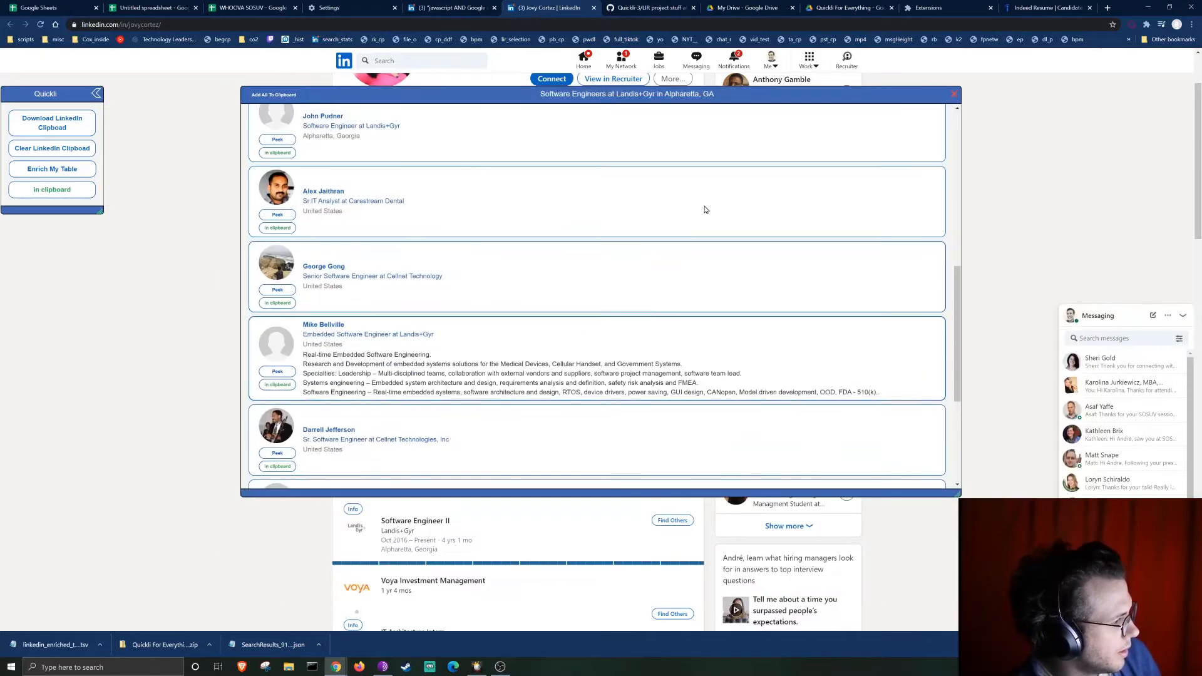
left_click(956, 94)
From the people search results, open Recruiter in a separate tab with the Cox Enterprises Corporate contract and start an advanced search.
key("ctrl+shift+Tab")
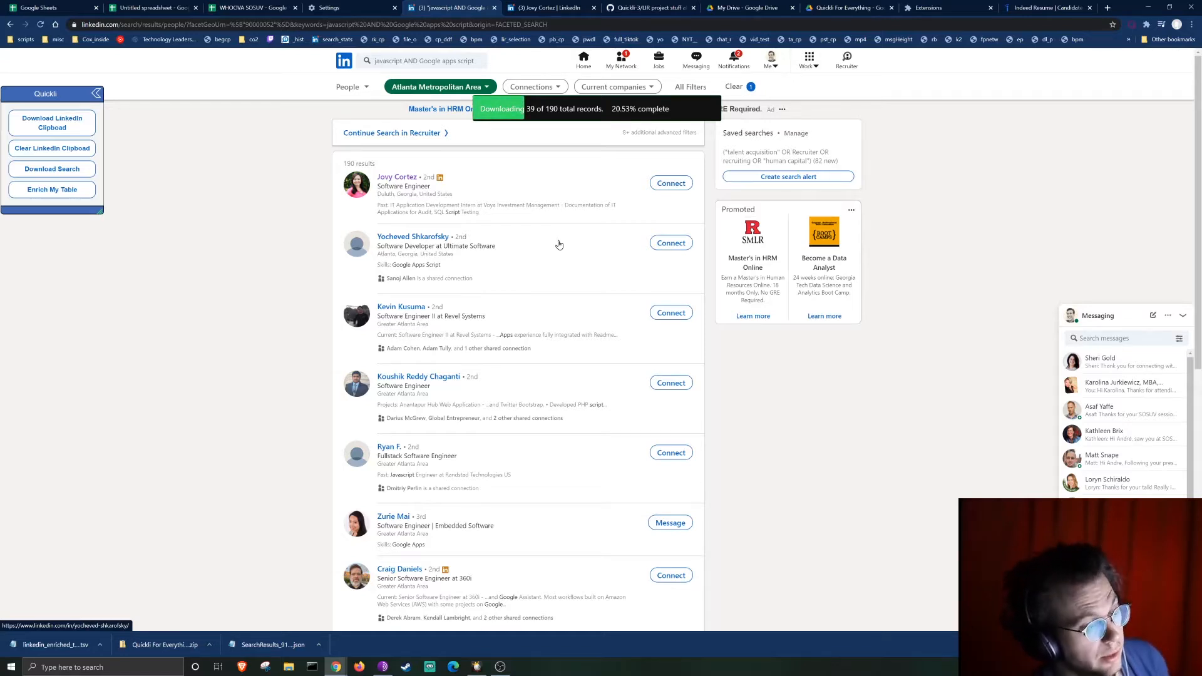
middle_click(847, 61)
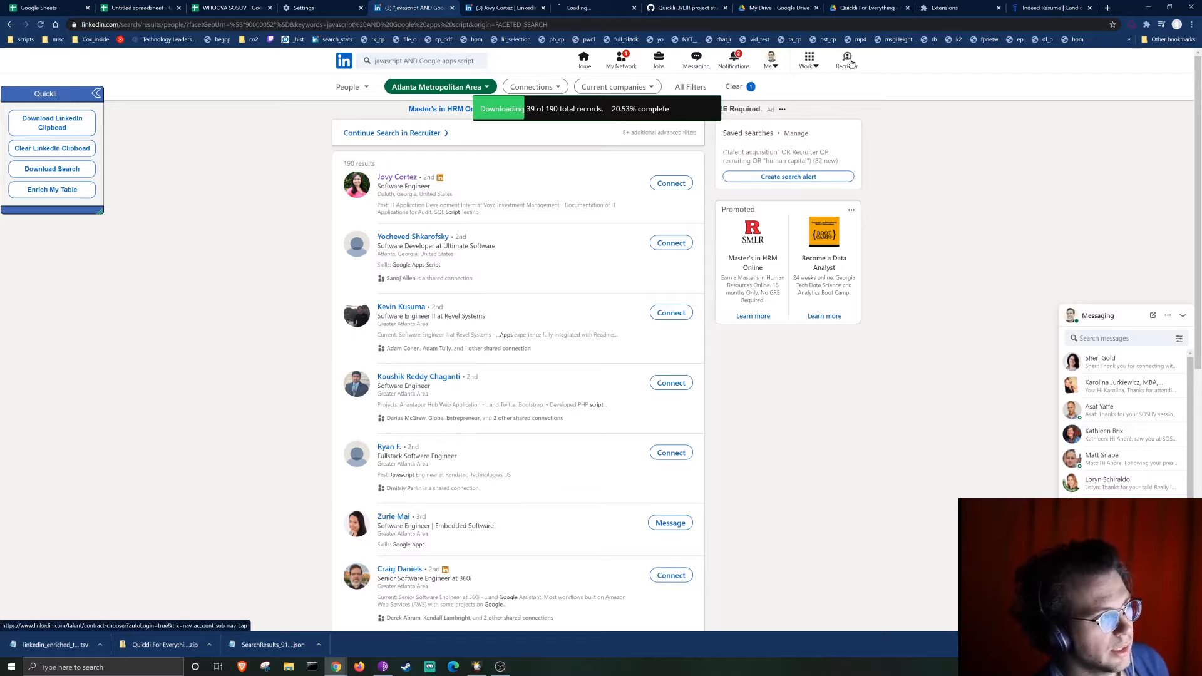
left_click(606, 10)
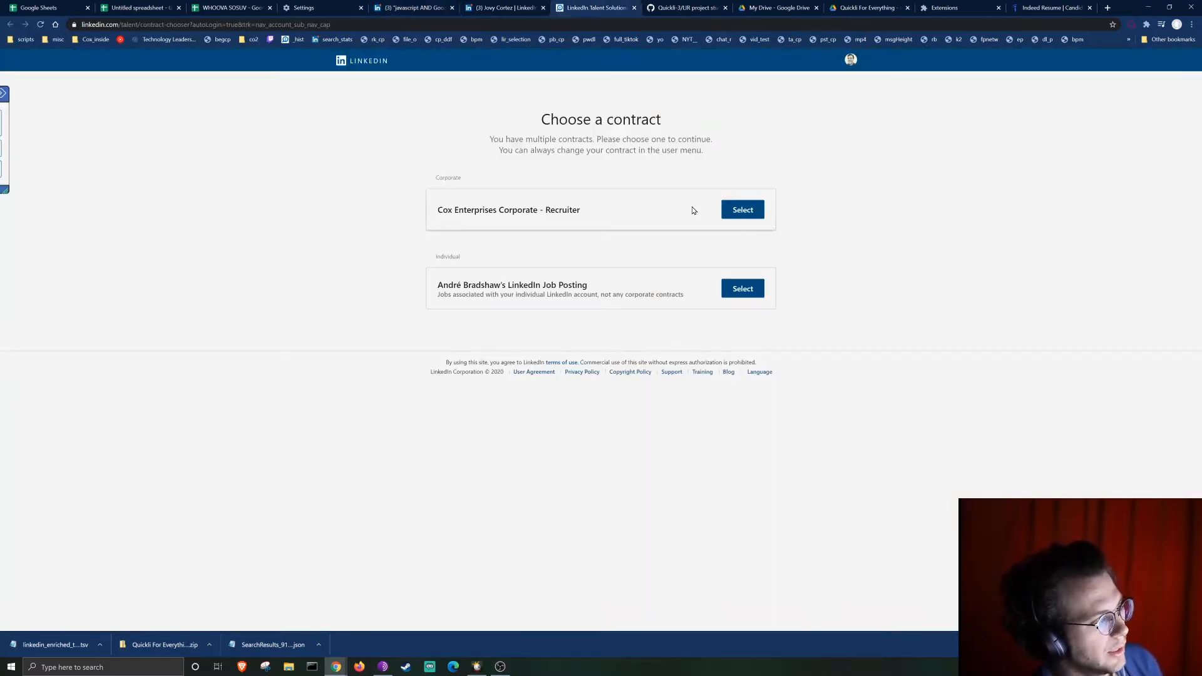
left_click(740, 213)
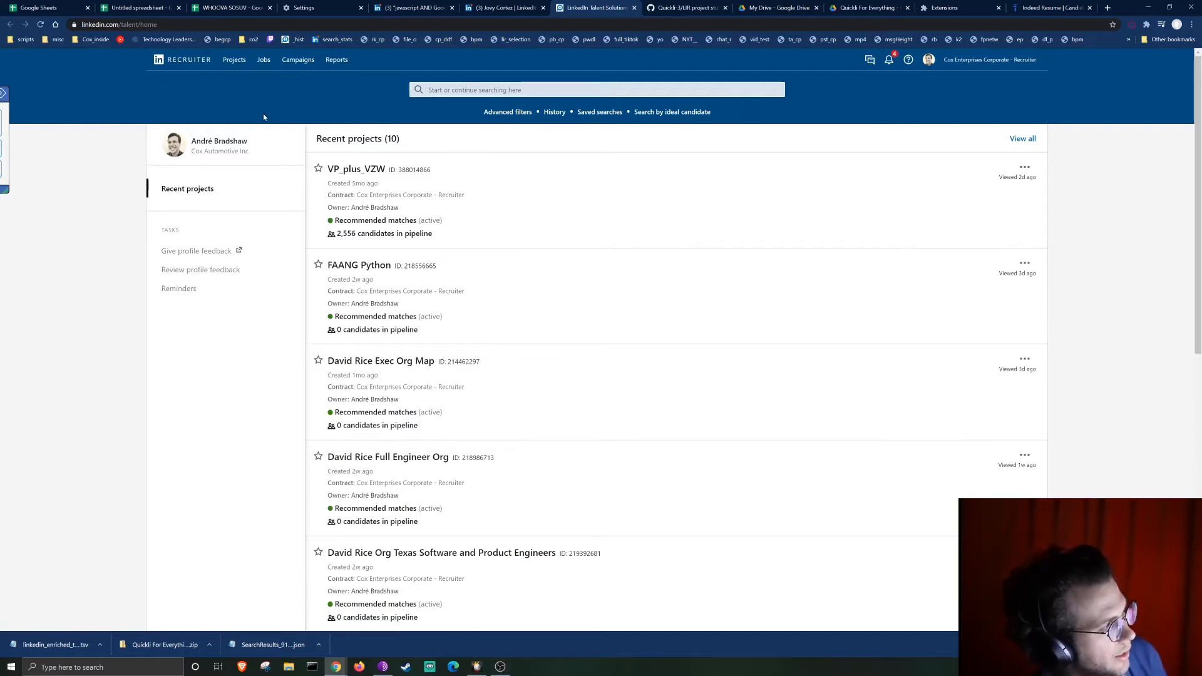
left_click(515, 114)
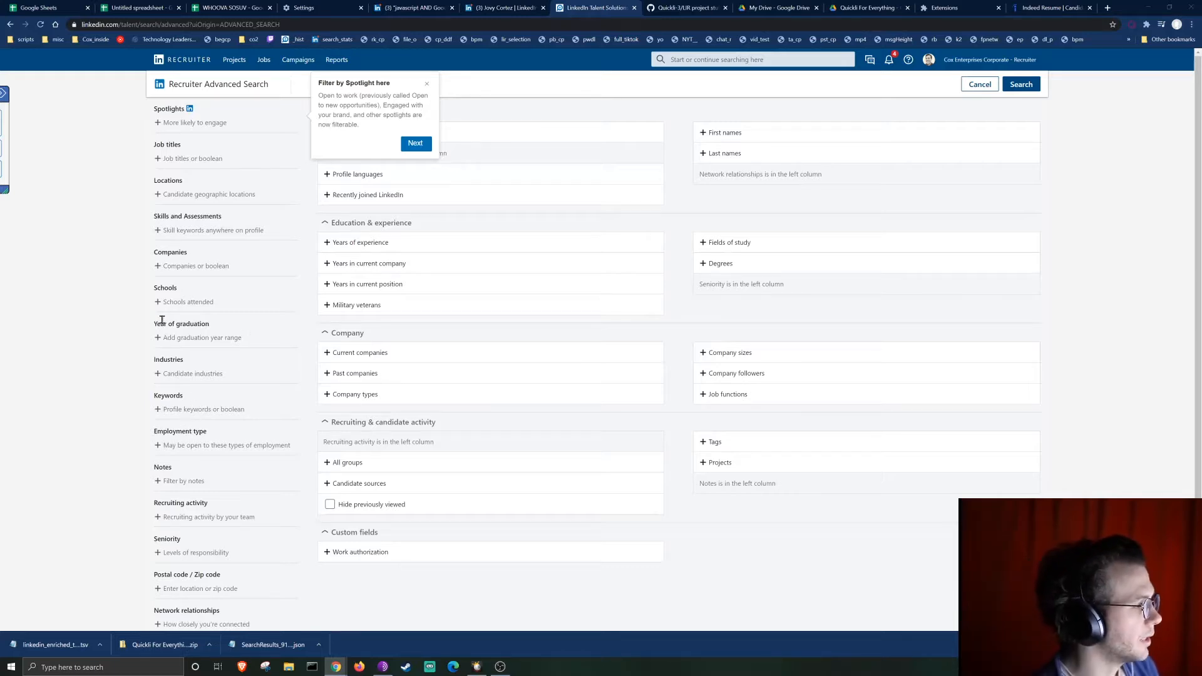
Add the keyword boolean ("managed cloud" OR "managed services") AND network AND sales AND cloud to the advanced search.
left_click(197, 446)
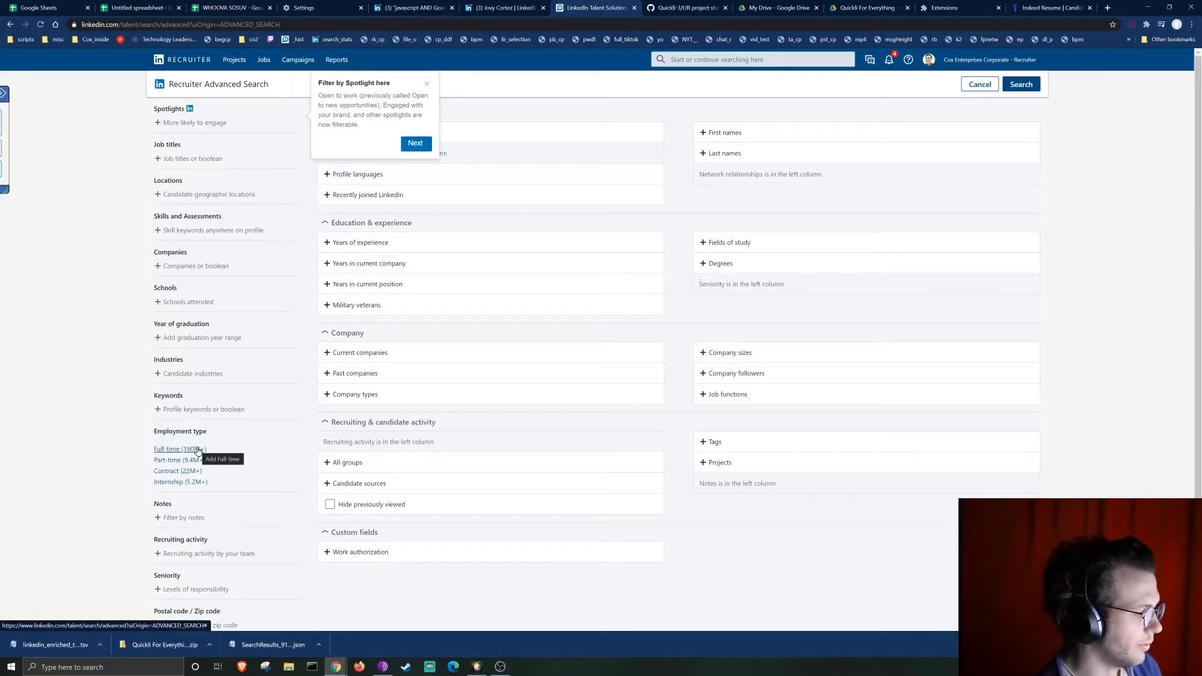
scroll(197, 451, "down", 2)
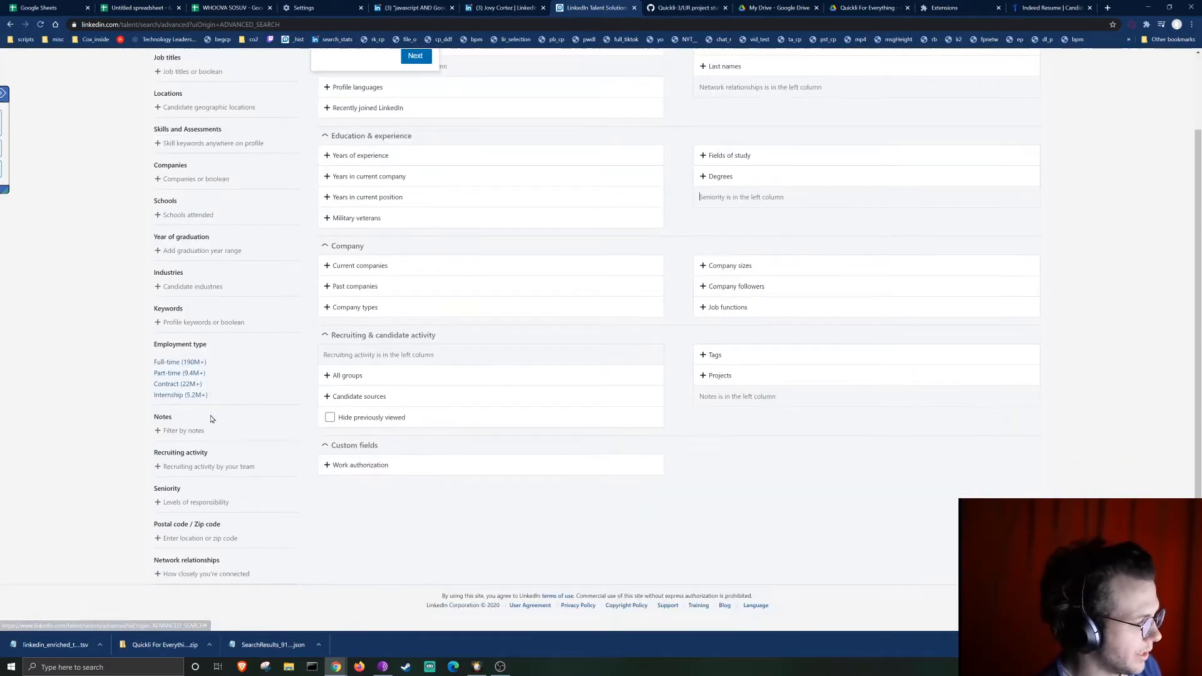
left_click(197, 325)
type("\"managed cloud\" OR \"managed services\") AND network AND sales AND cloud")
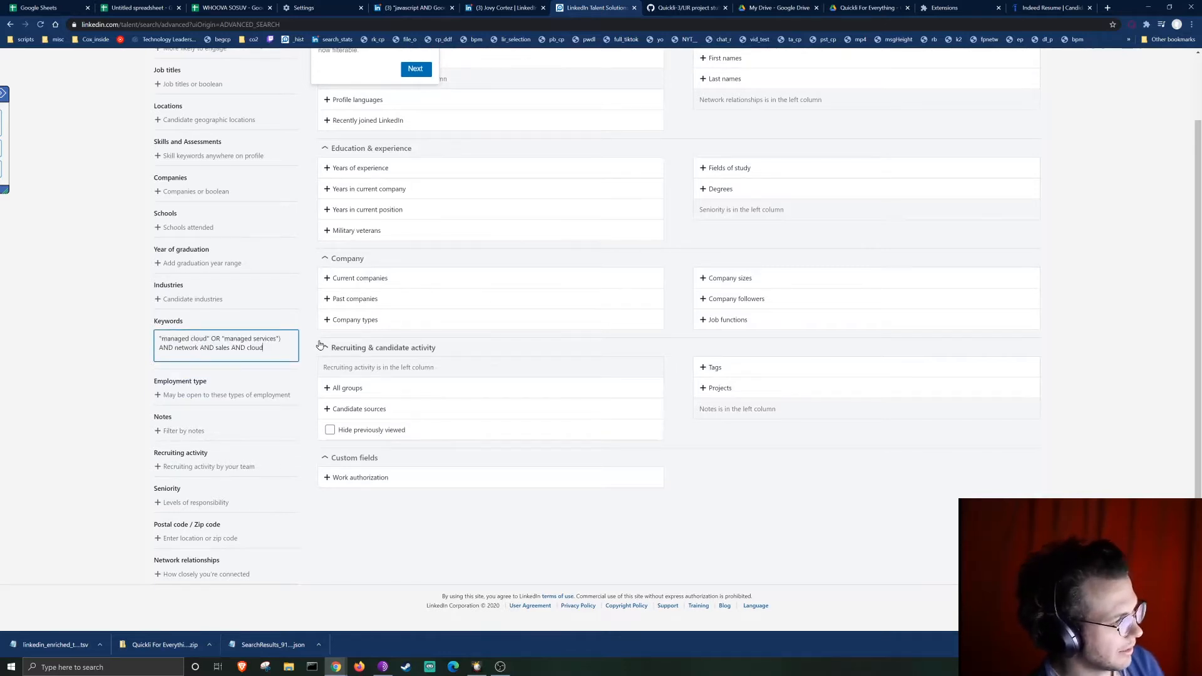
left_click(342, 411)
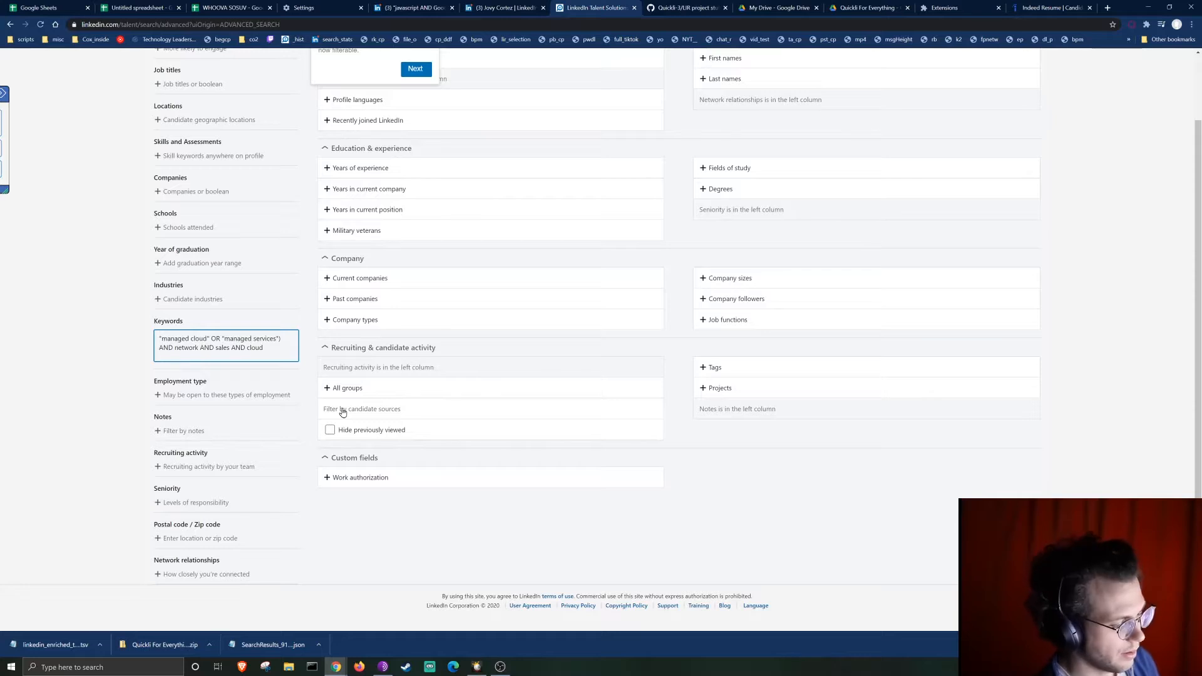
key("Return")
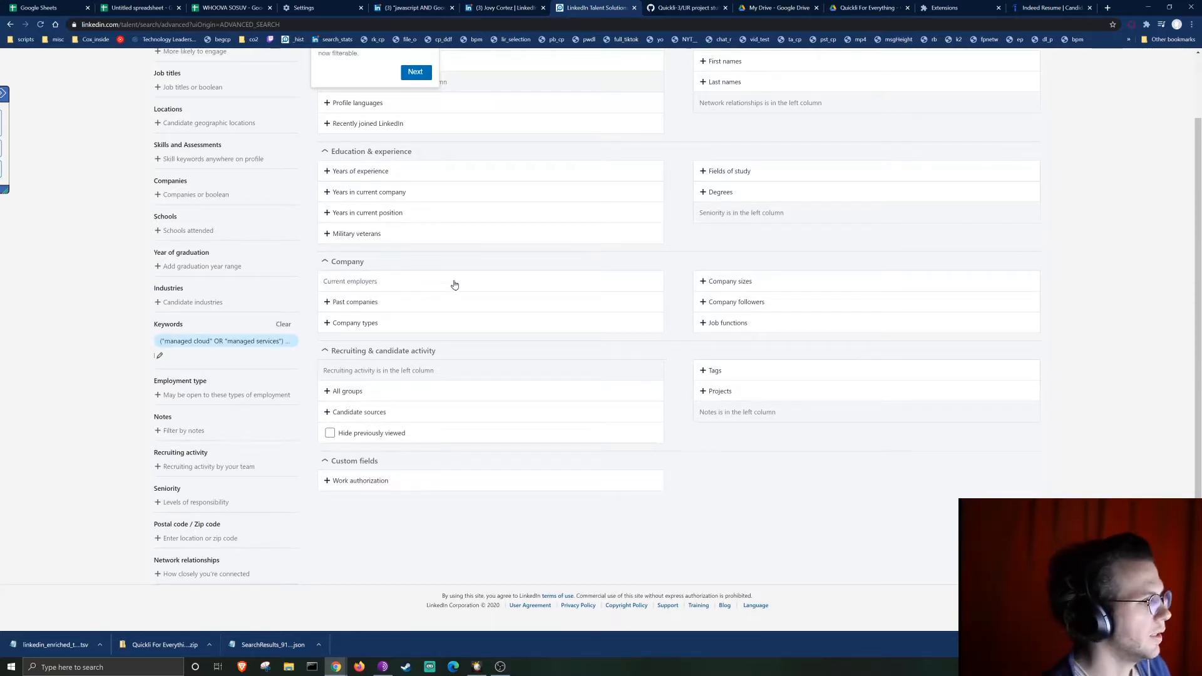
Dismiss the spotlight tip, add the locations Phoenix, Arizona, United States and Greater Phoenix Area, and run the search.
scroll(278, 226, "up", 2)
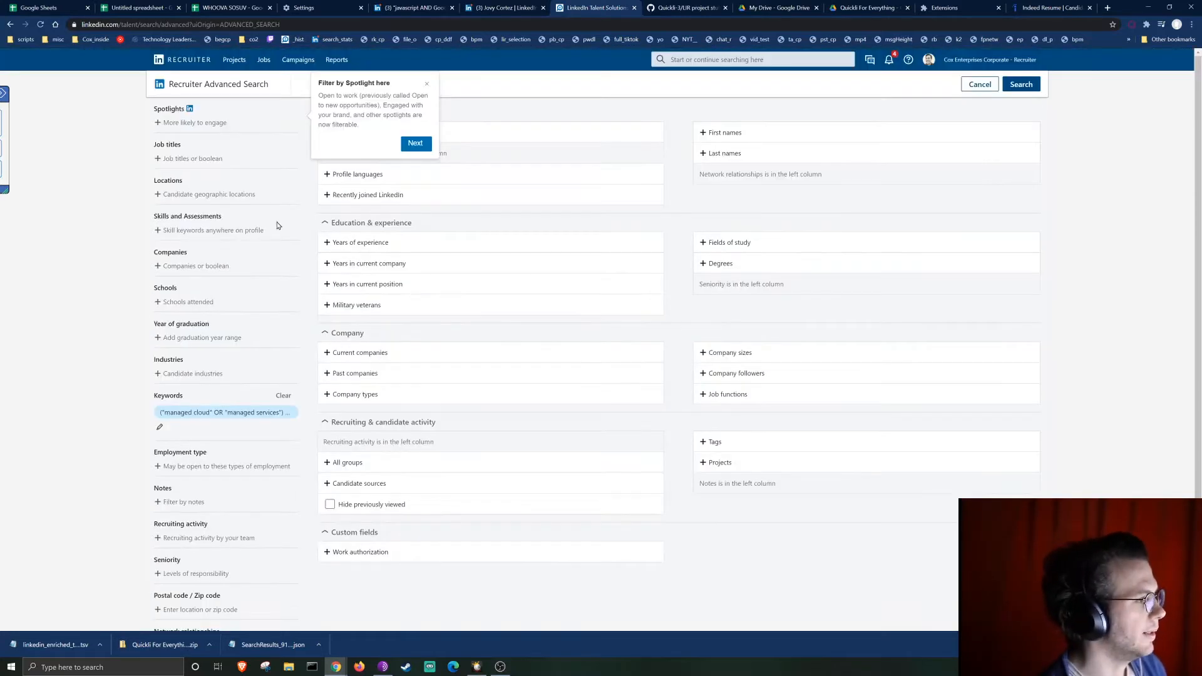
left_click(426, 84)
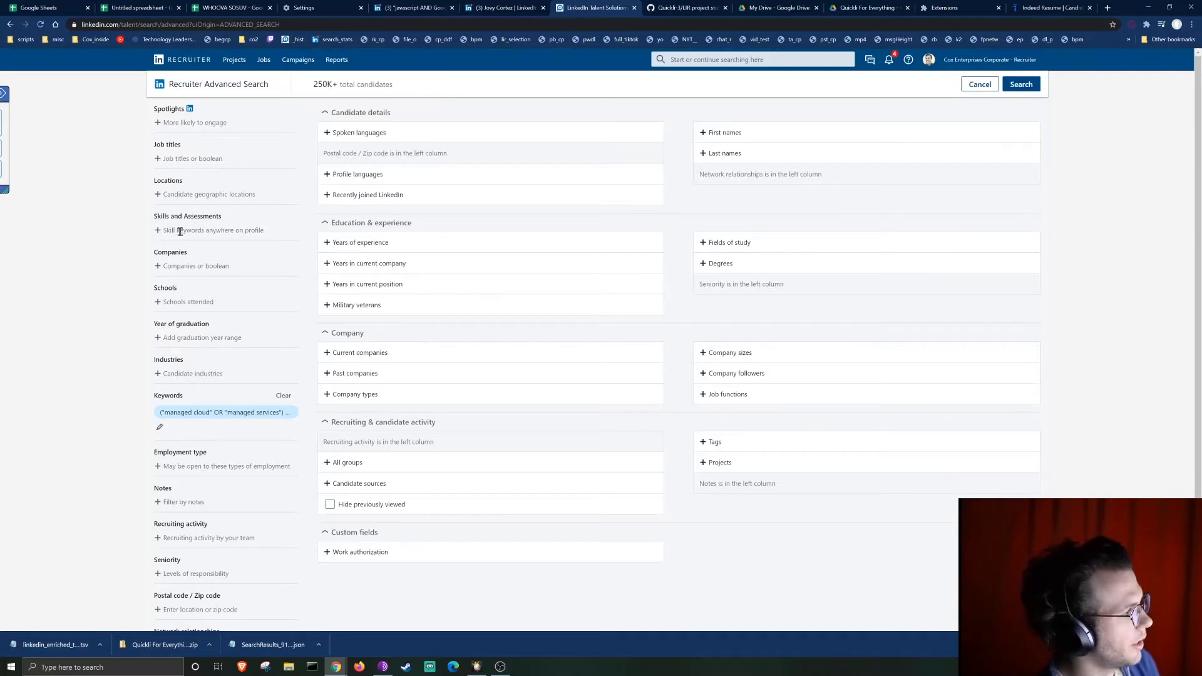
left_click(194, 196)
type("phoe")
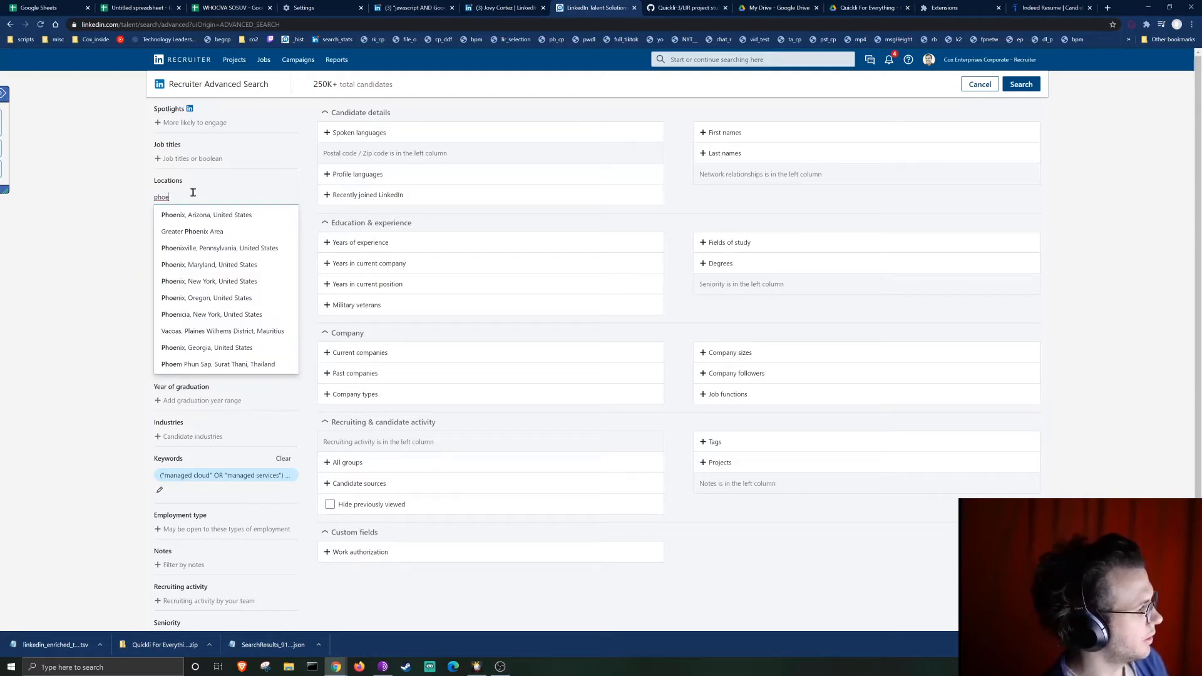
key("Return")
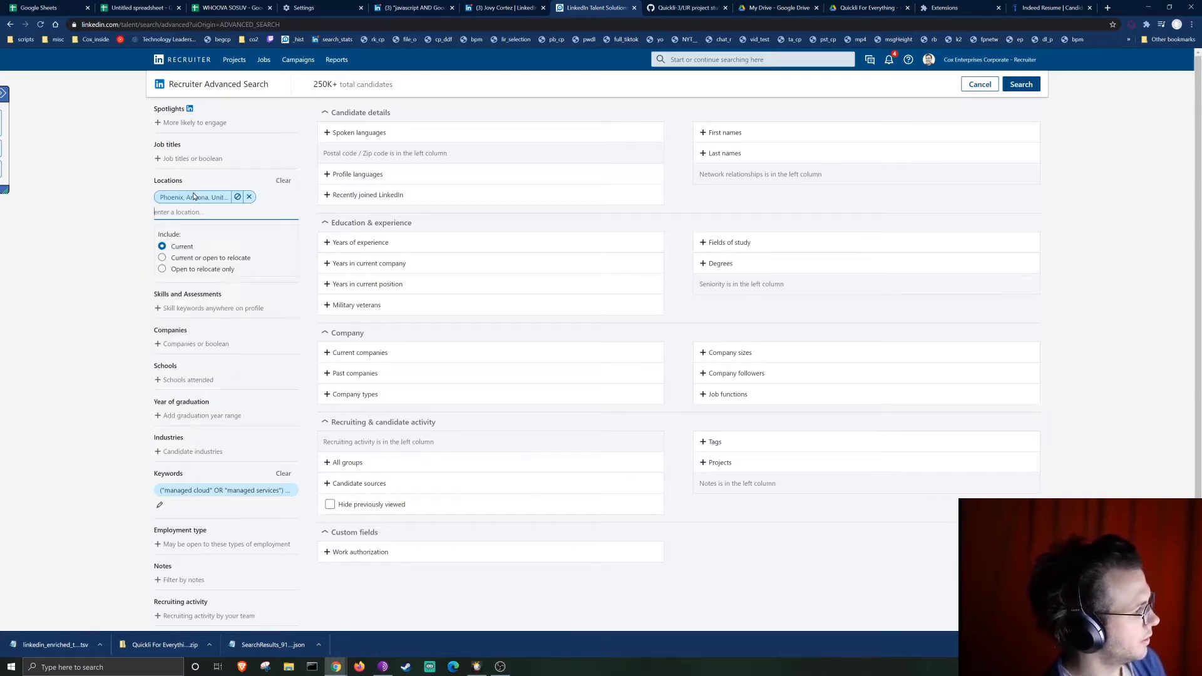
type("phoe")
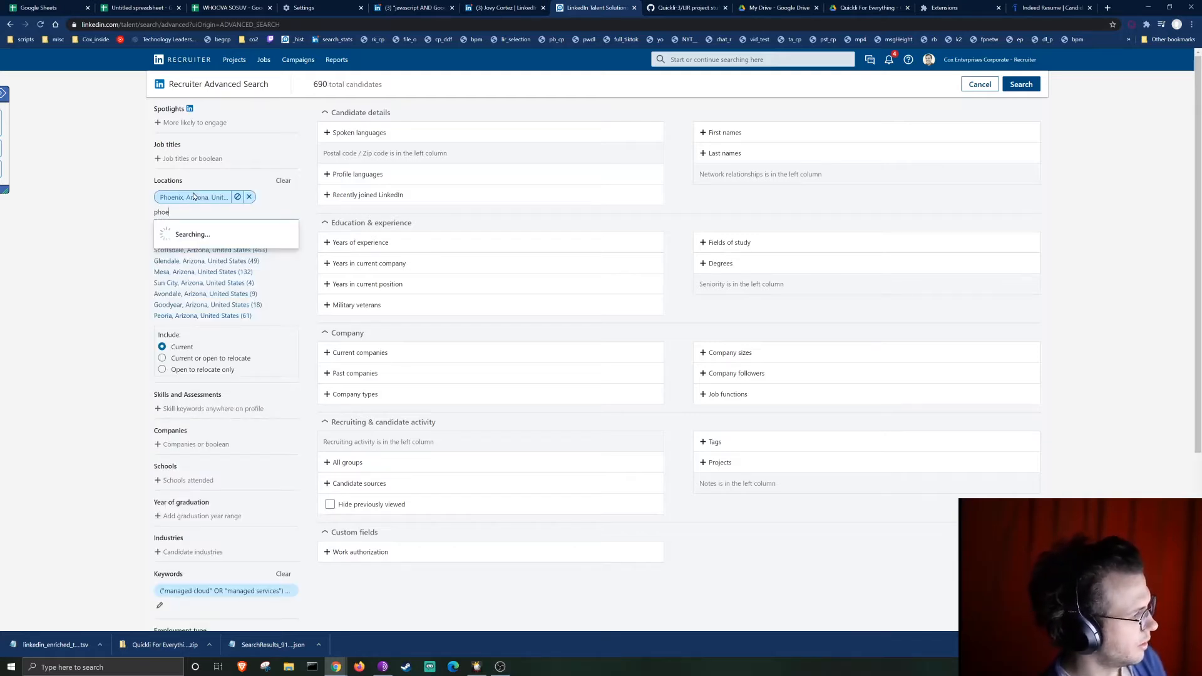
key("Return")
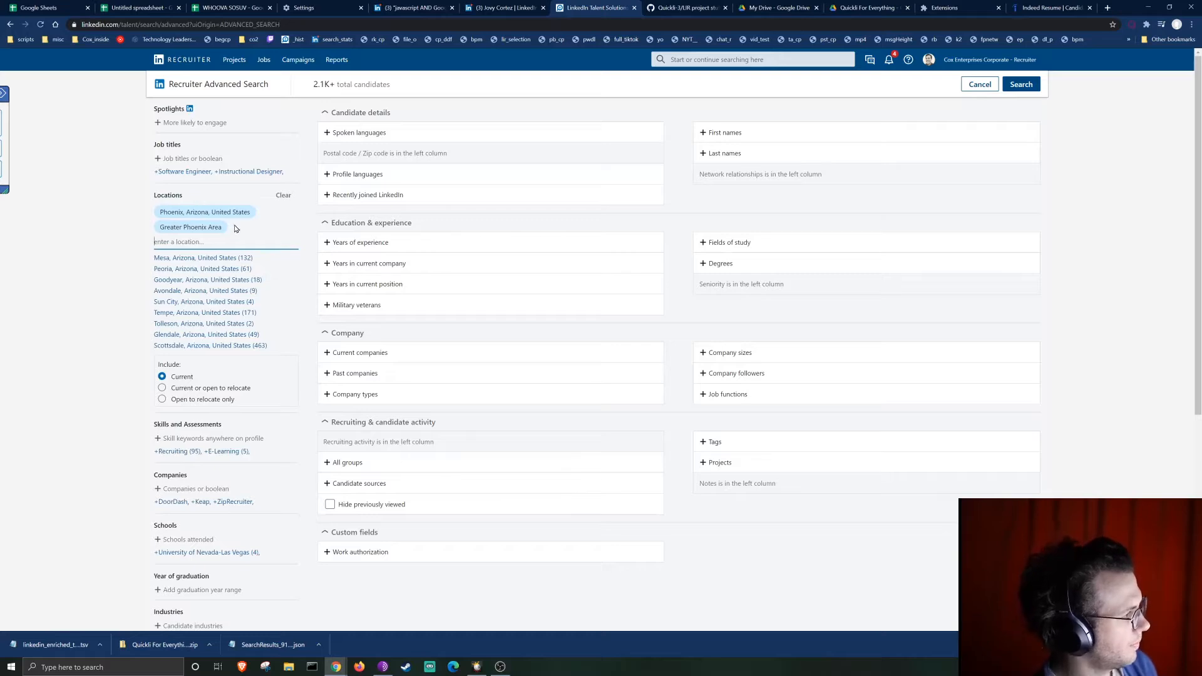
left_click(1021, 84)
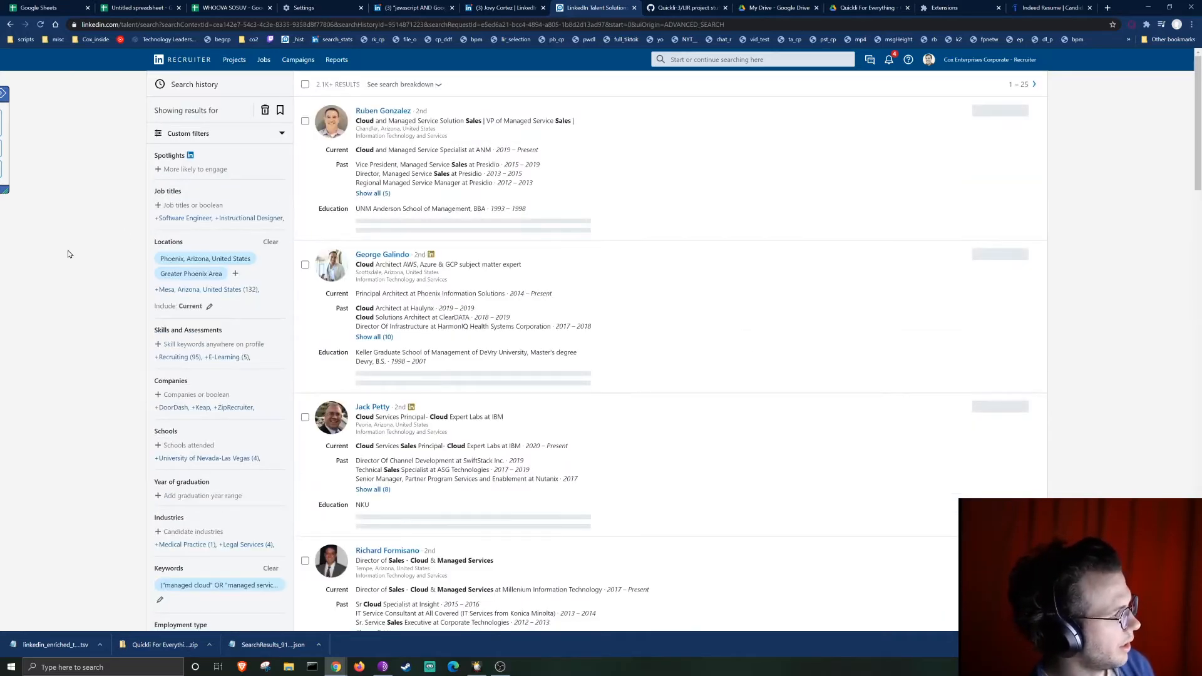
Extend the keyword boolean with OR terms including "Daas", "desktop as a service" and "SD WAN", and look through the updated results.
scroll(123, 260, "down", 4)
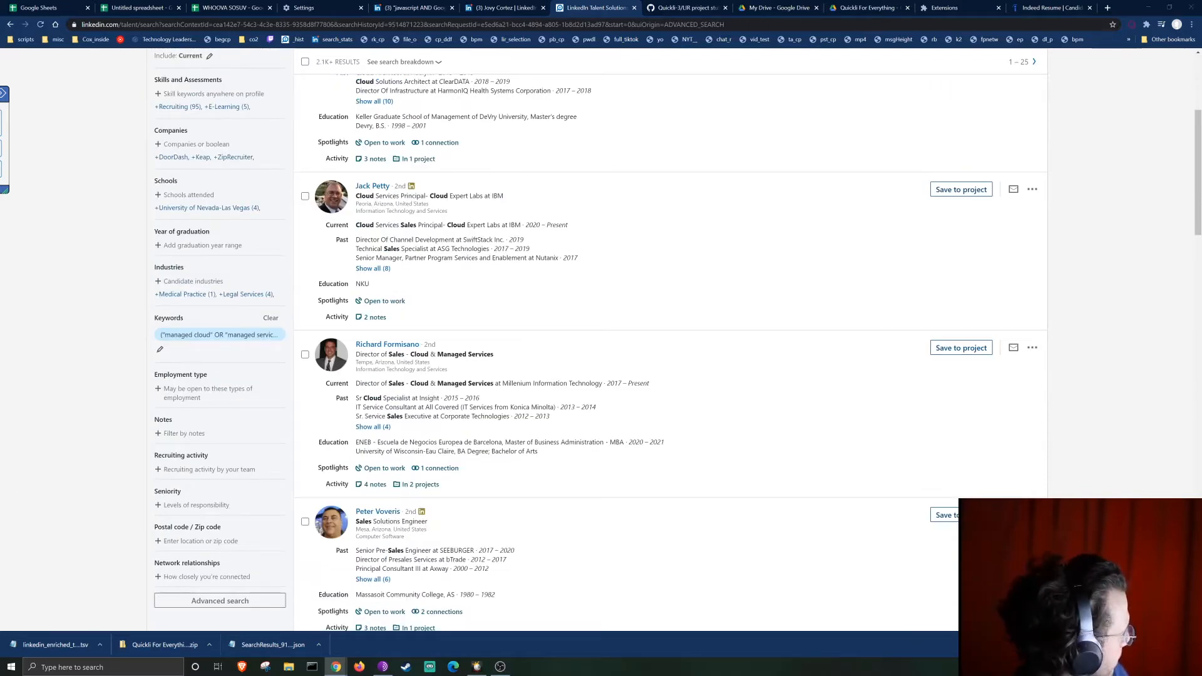
left_click(159, 349)
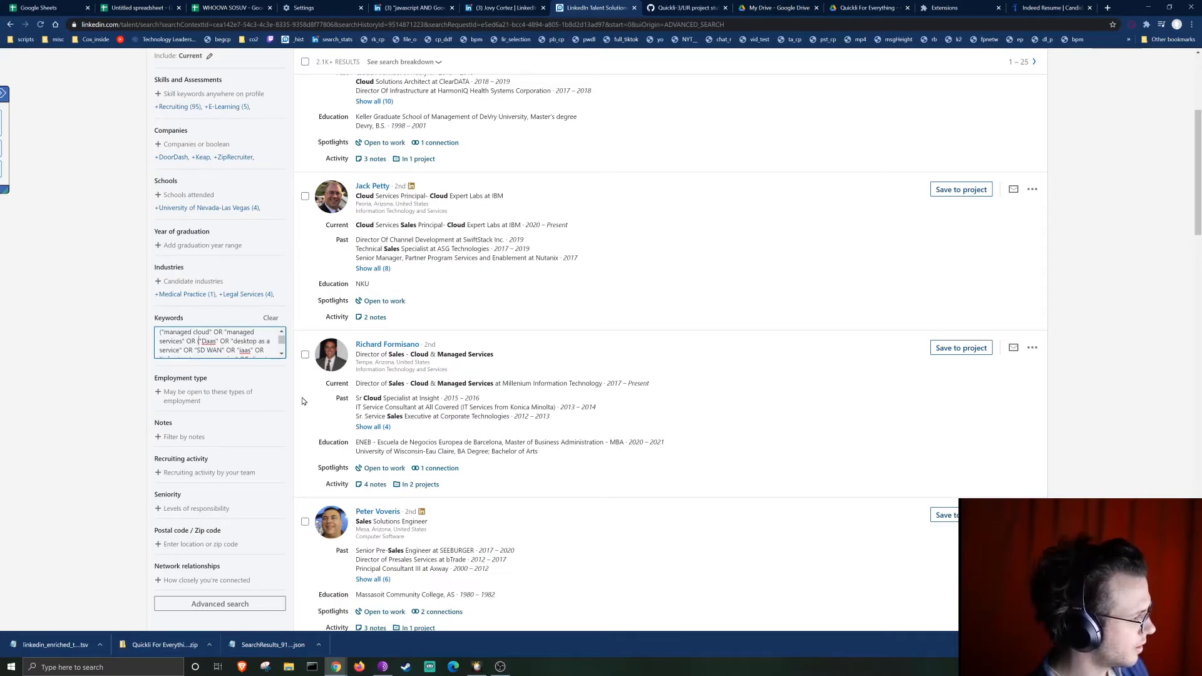
key("Return")
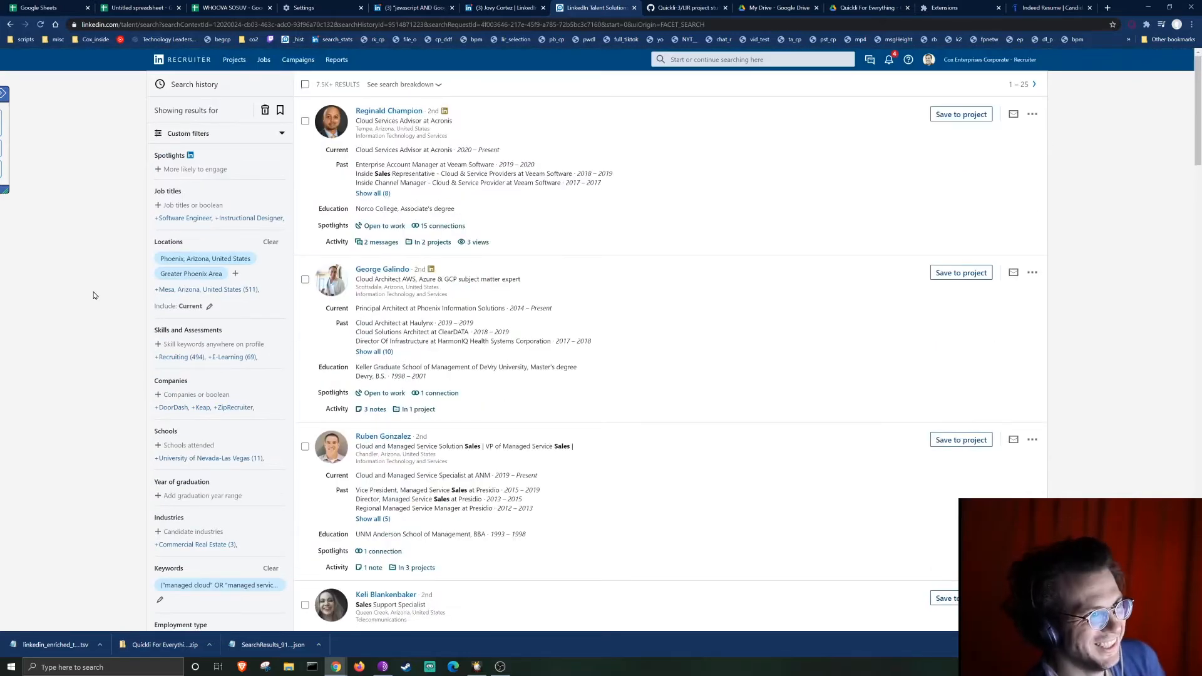
scroll(94, 295, "down", 10)
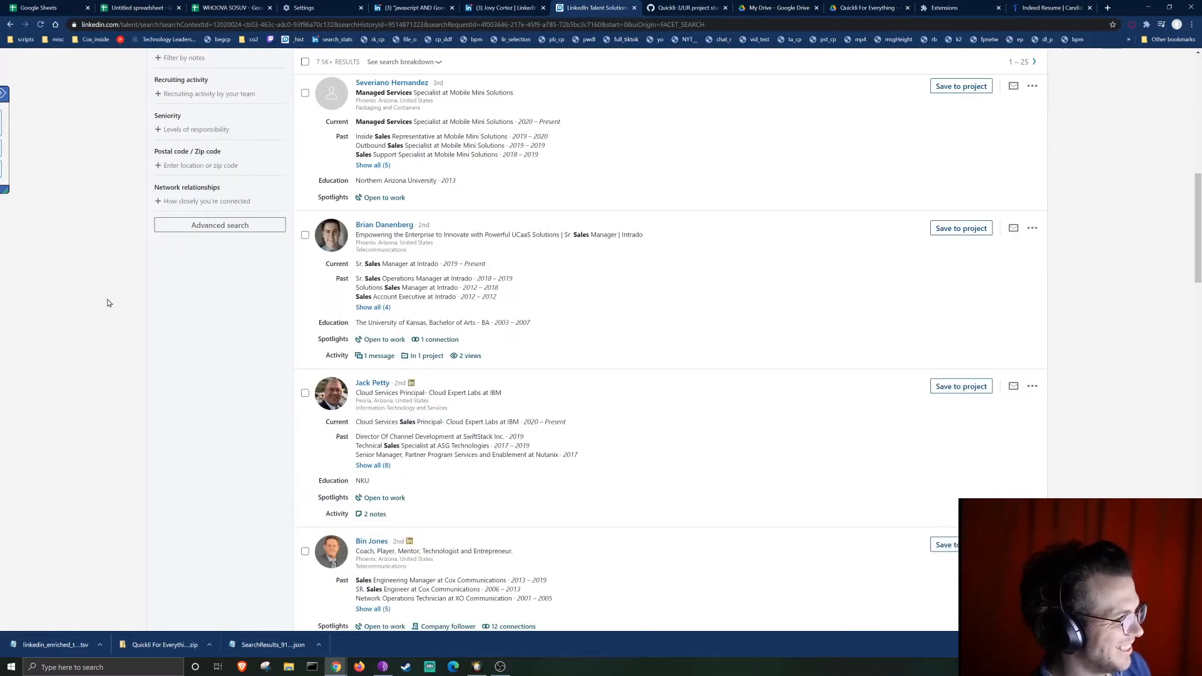
scroll(107, 303, "up", 10)
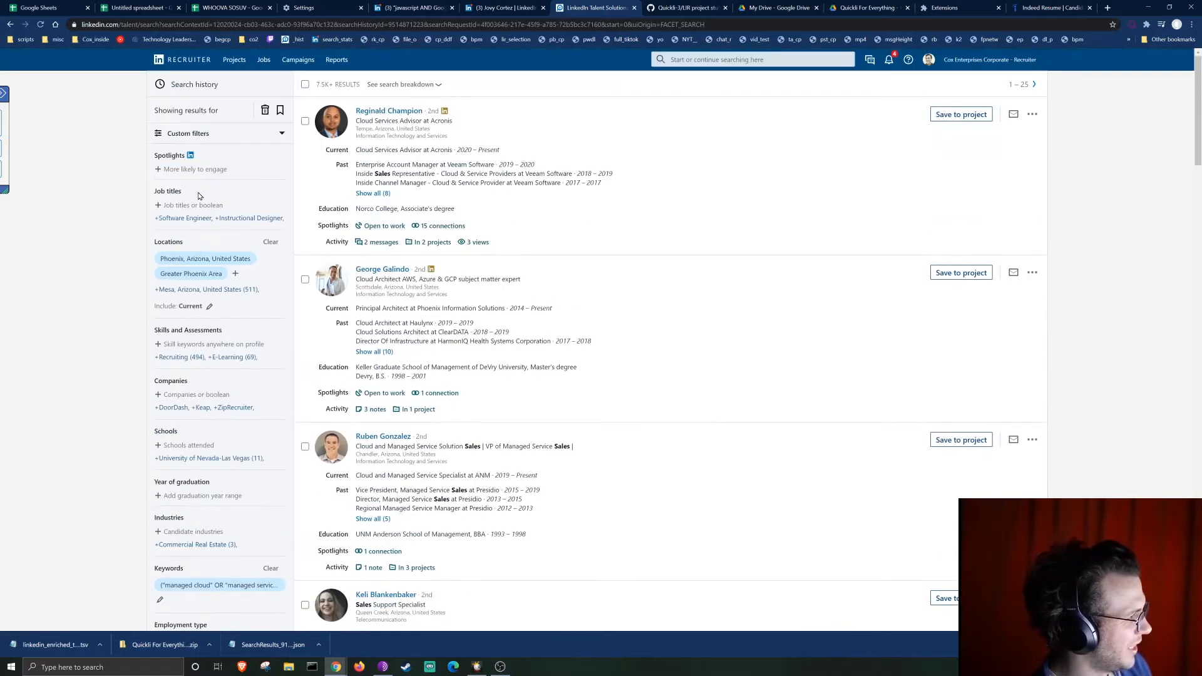
Filter the candidate search by Senior seniority, leaving the job titles filter empty, and return to the start of the results.
left_click(187, 206)
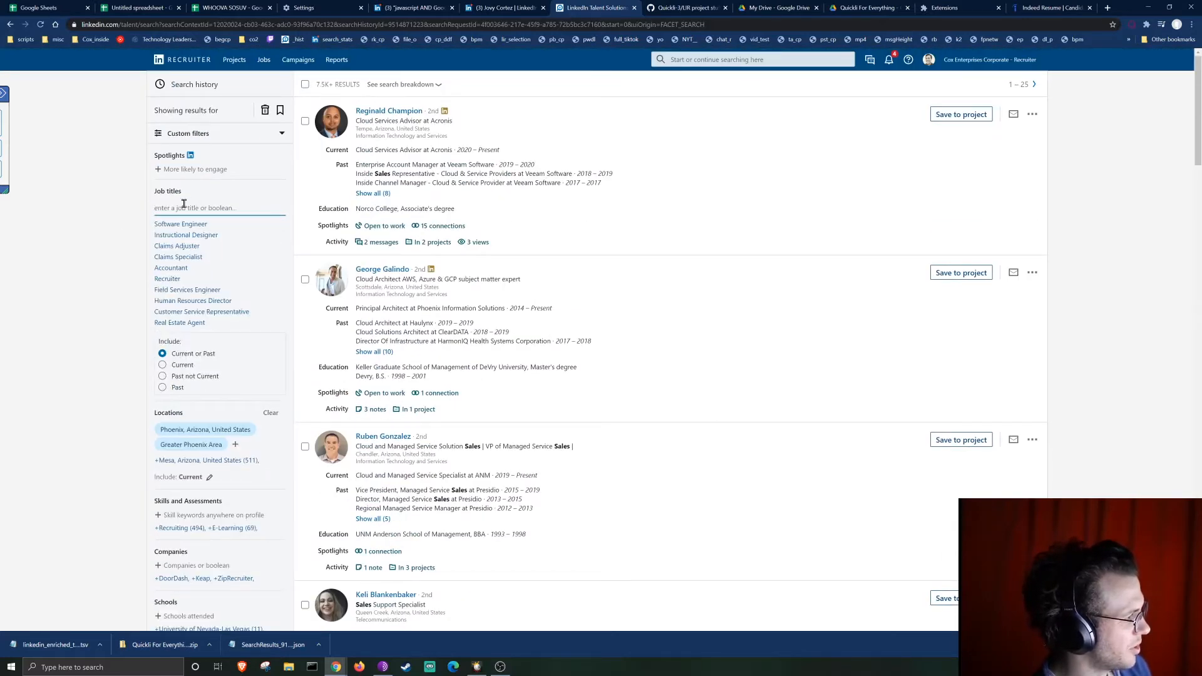
left_click(145, 285)
scroll(146, 307, "down", 6)
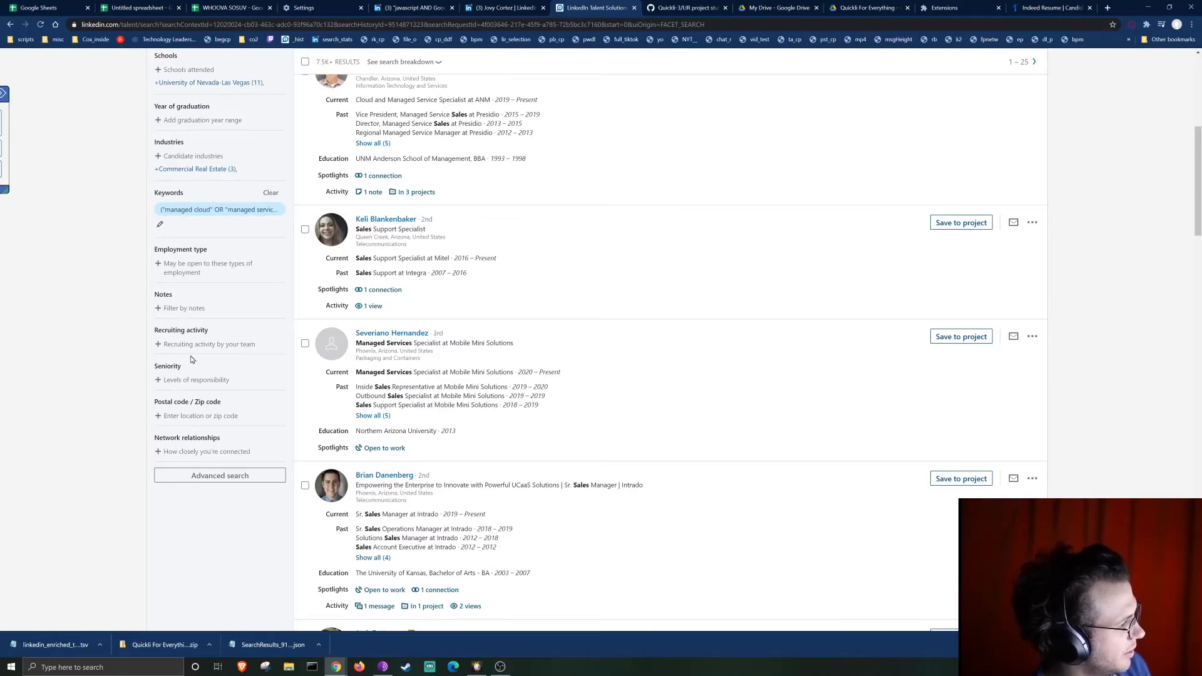
left_click(188, 380)
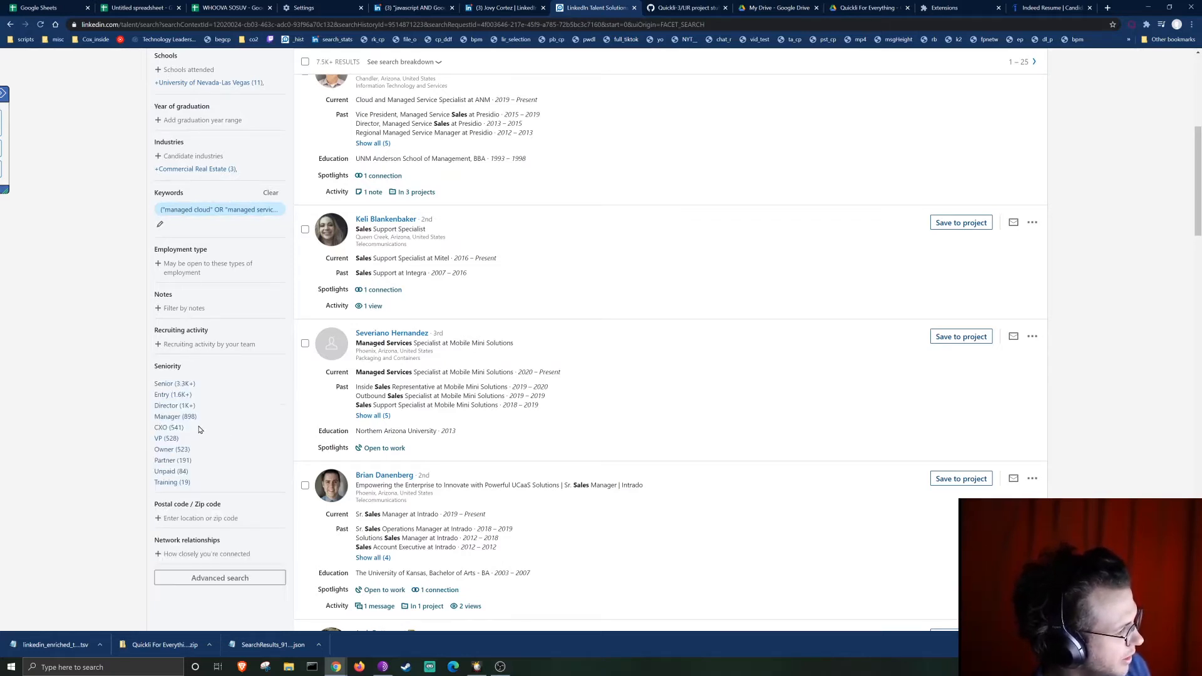
left_click(180, 386)
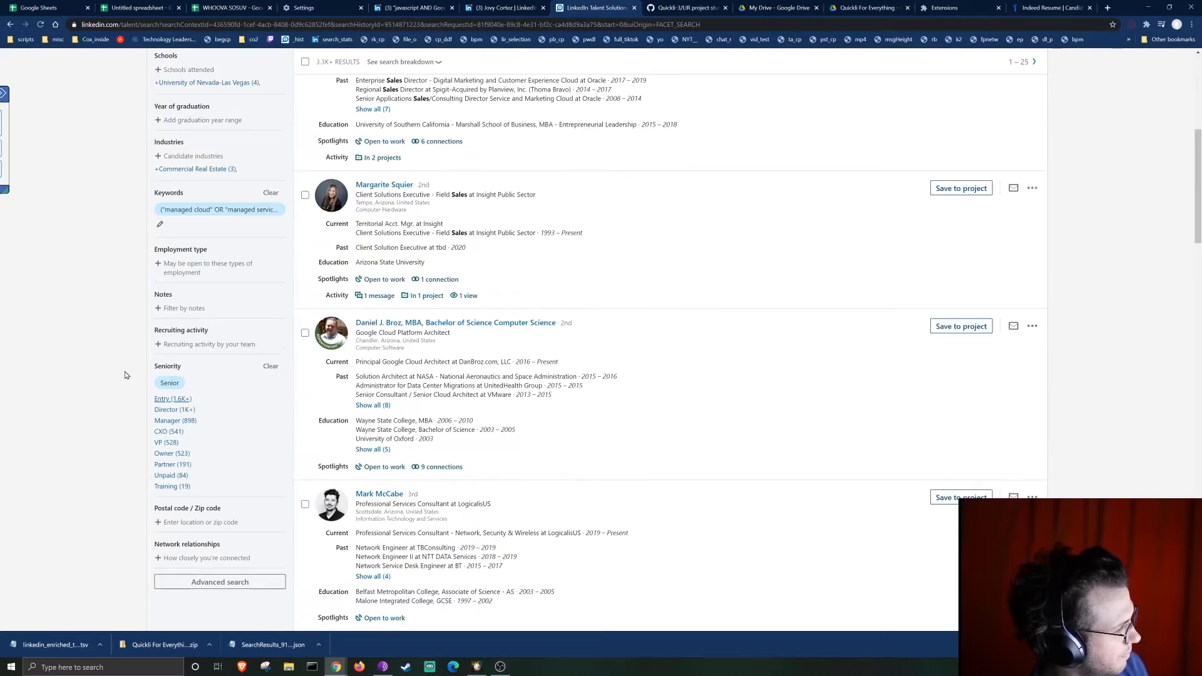
scroll(199, 361, "up", 6)
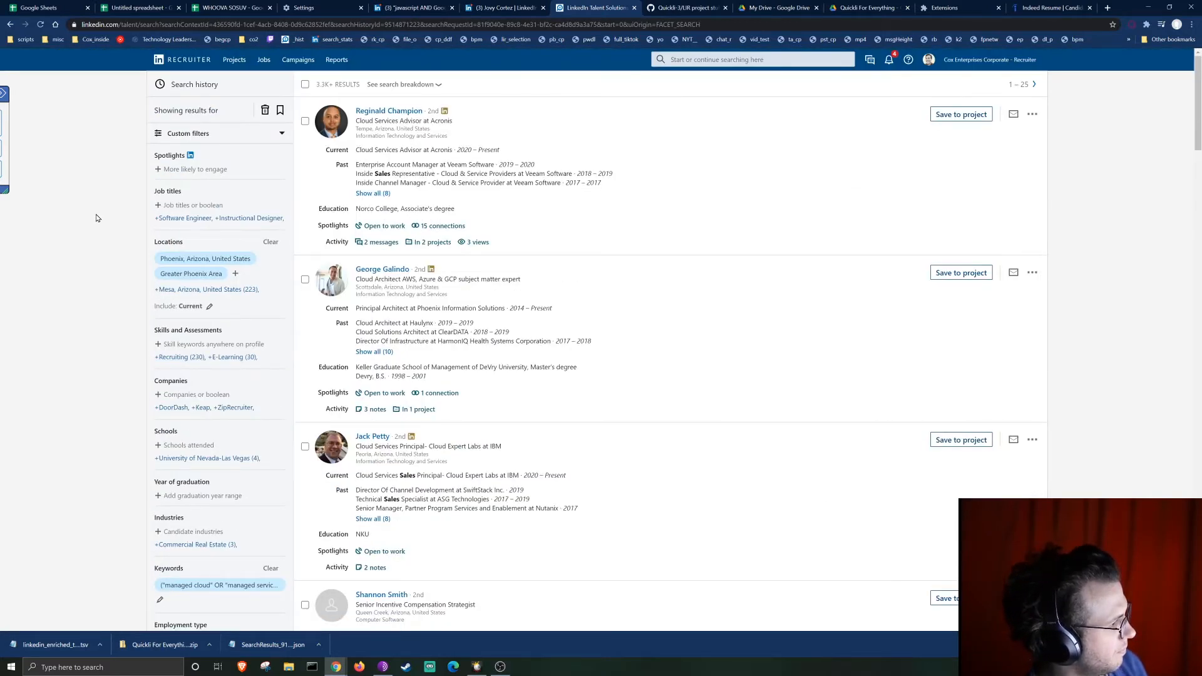
scroll(97, 218, "down", 1)
scroll(97, 221, "up", 1)
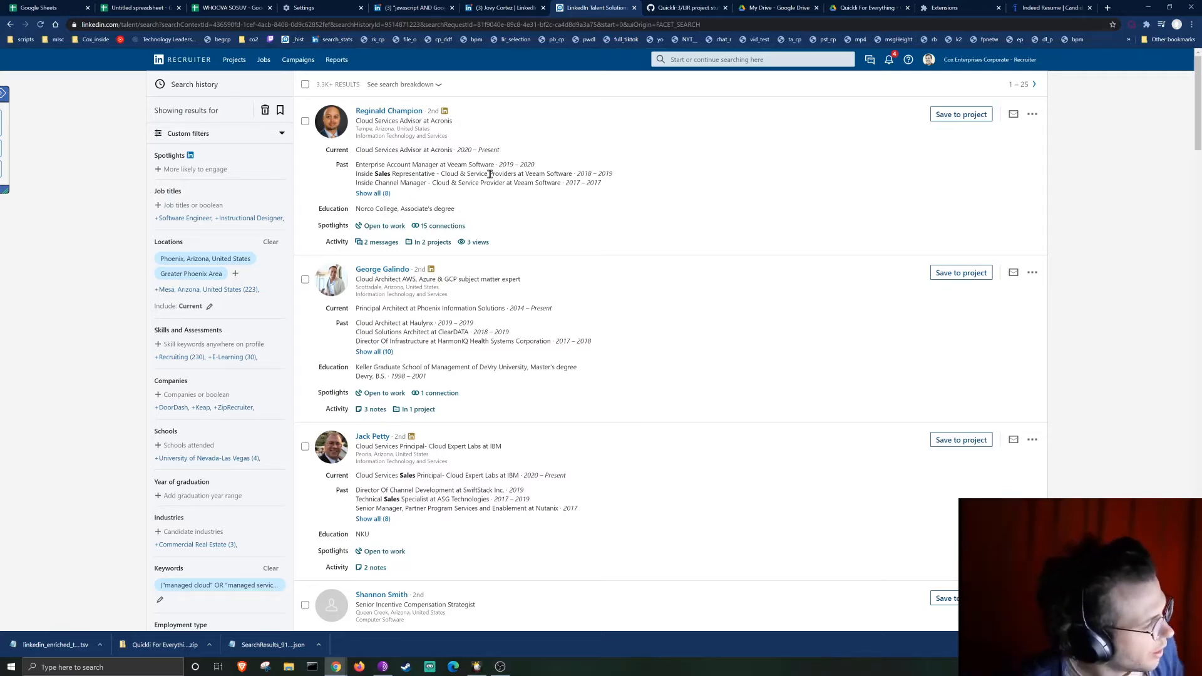
Start Quickli's search download for the filtered results and enlarge its table options window until all options fit.
left_click(4, 94)
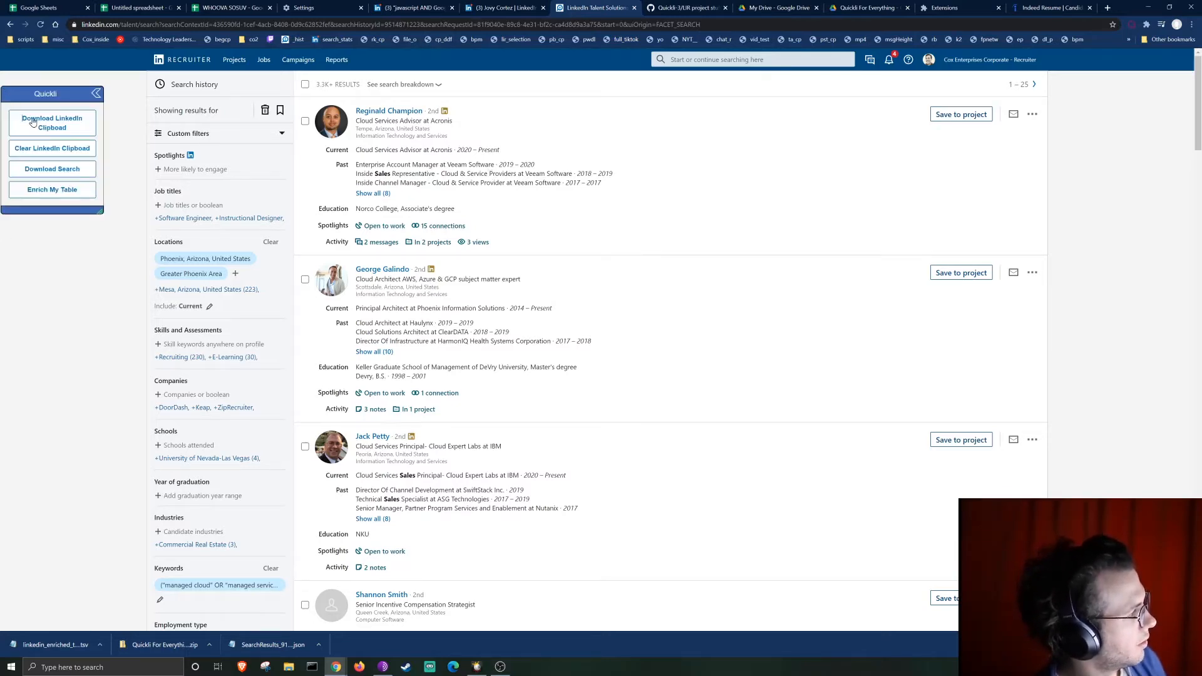
left_click(63, 171)
left_click(63, 171)
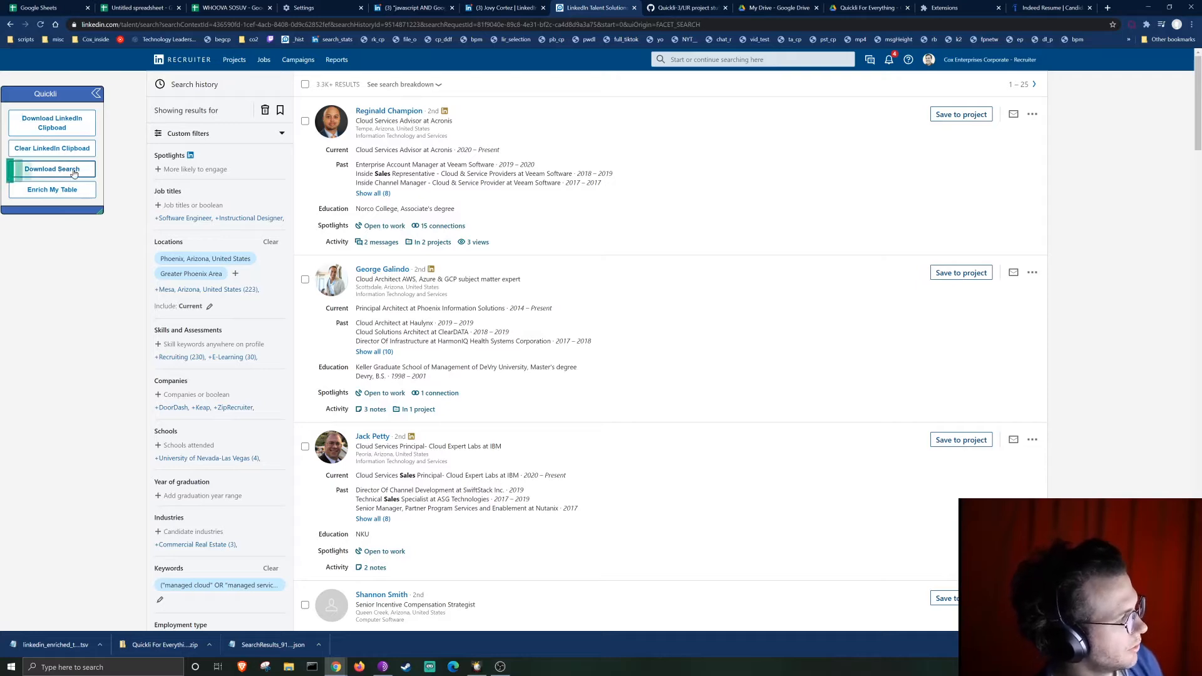
left_click(524, 13)
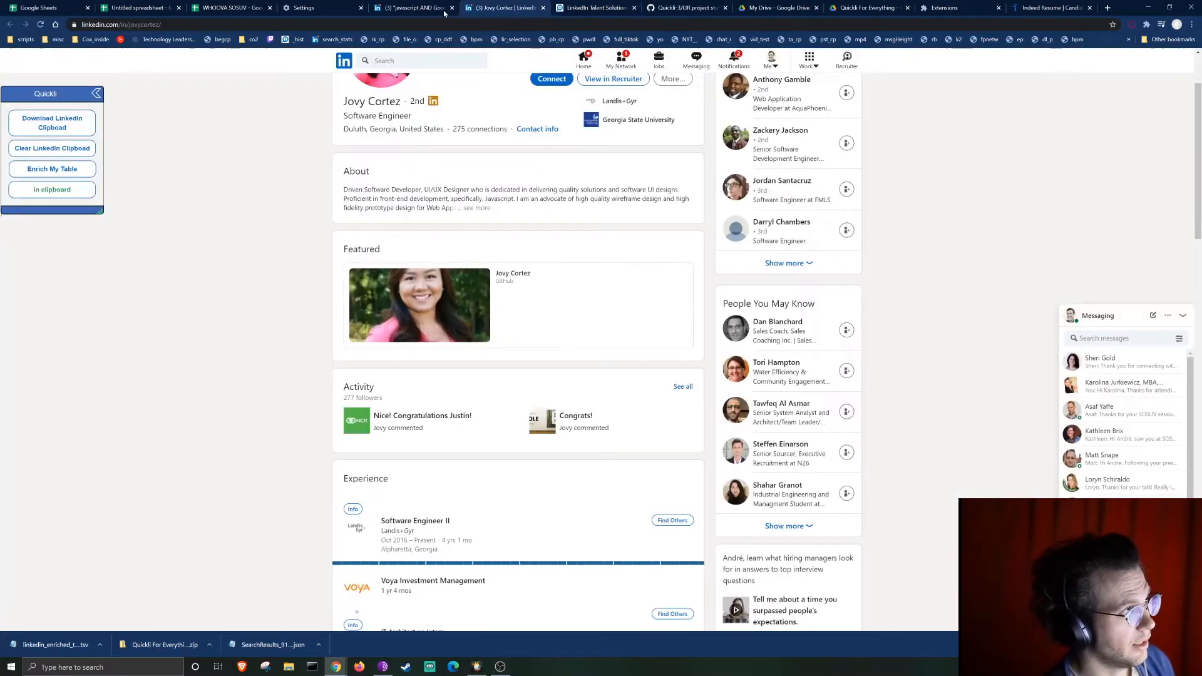
left_click(414, 8)
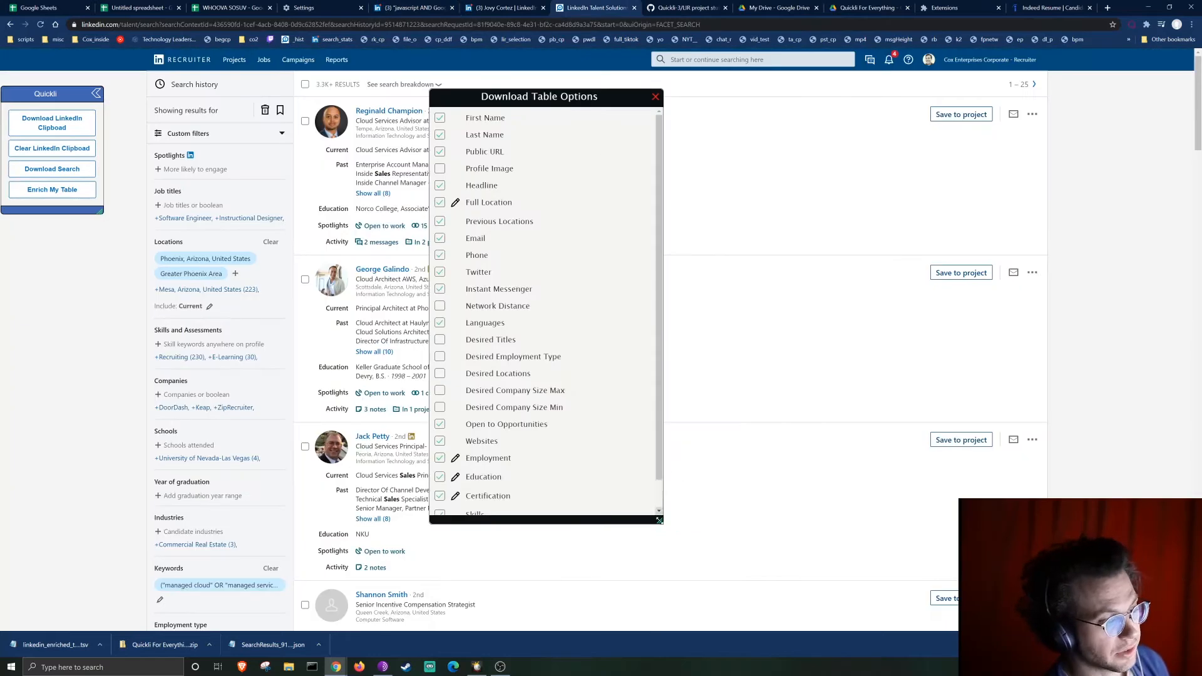
left_click_drag(658, 523, 747, 571)
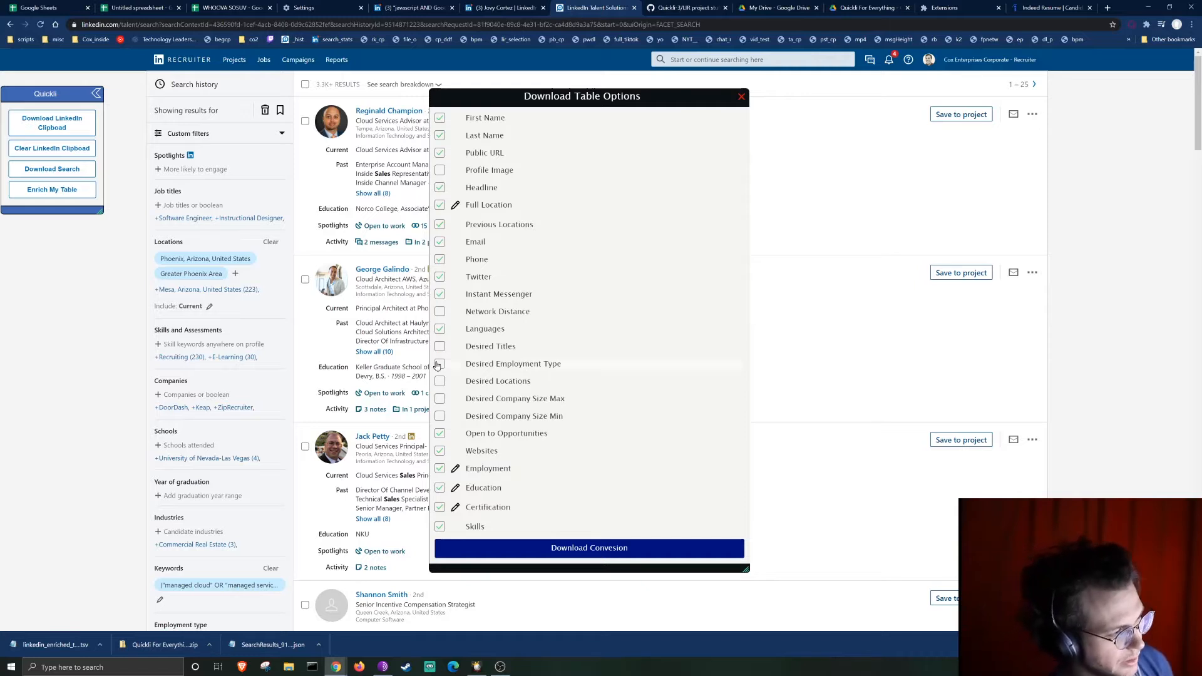
Include Desired Titles, Desired Employment Type, Desired Locations, Desired Company Size Max and Desired Company Size Min in the download table.
left_click(439, 346)
left_click(440, 364)
left_click(439, 381)
left_click(440, 398)
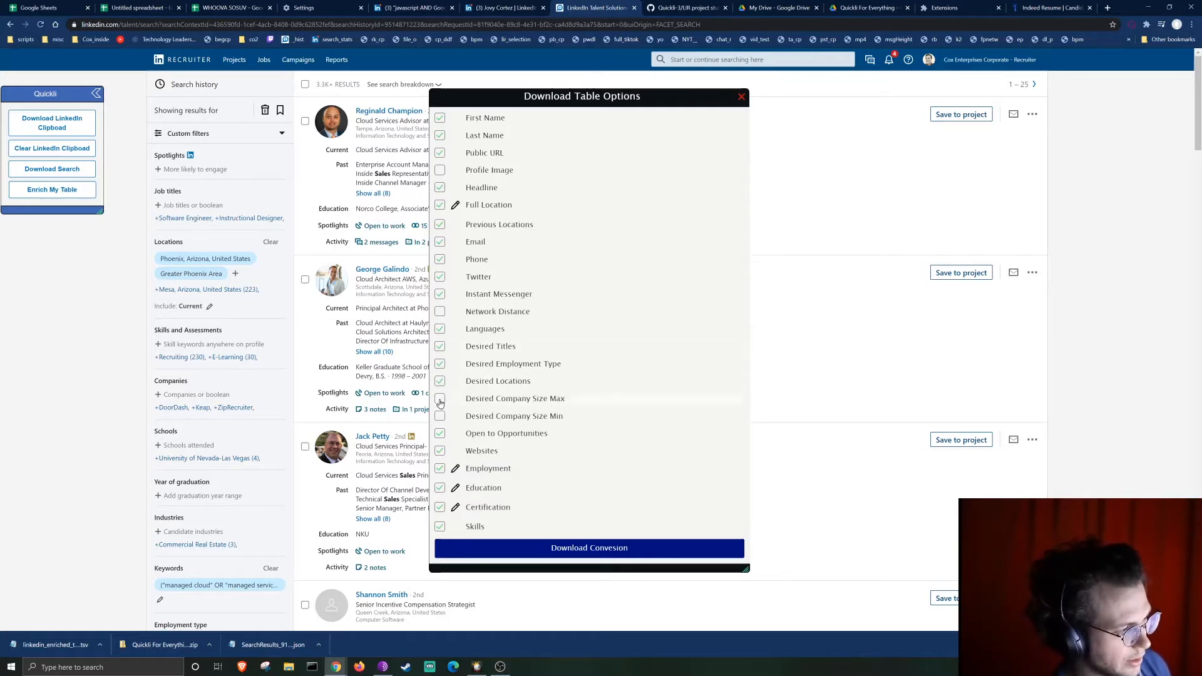
left_click(440, 416)
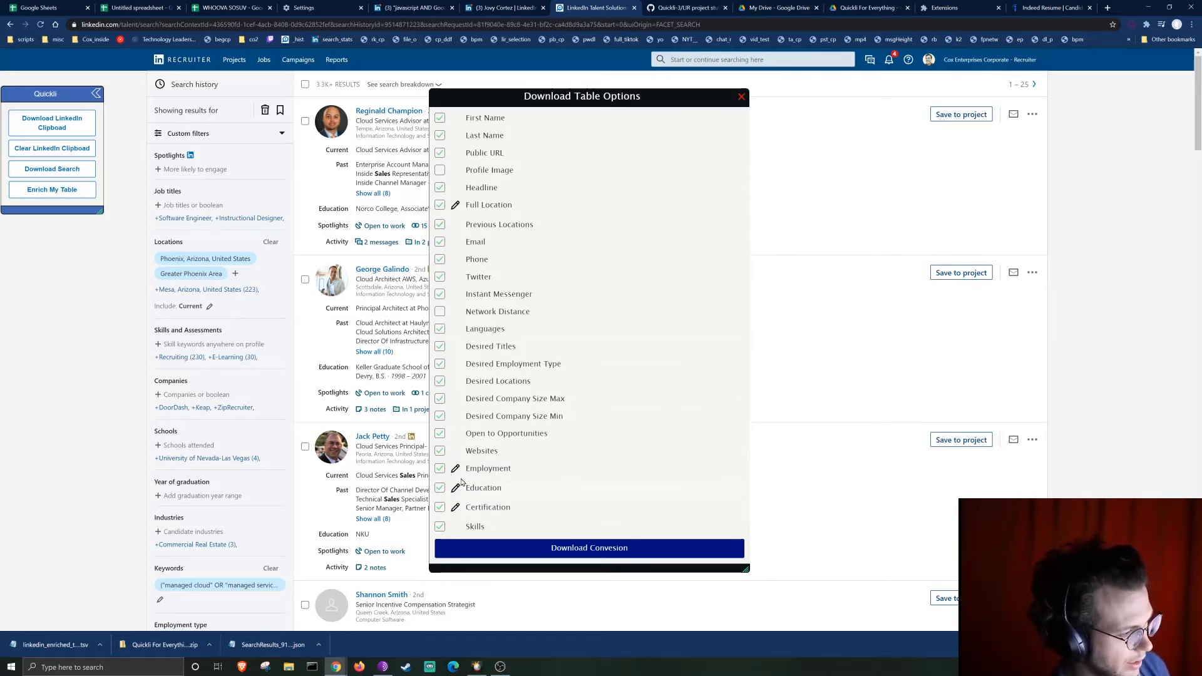
Open the Employment sub section options, move them beside the main options window, and choose to pull 3 employments.
left_click(456, 469)
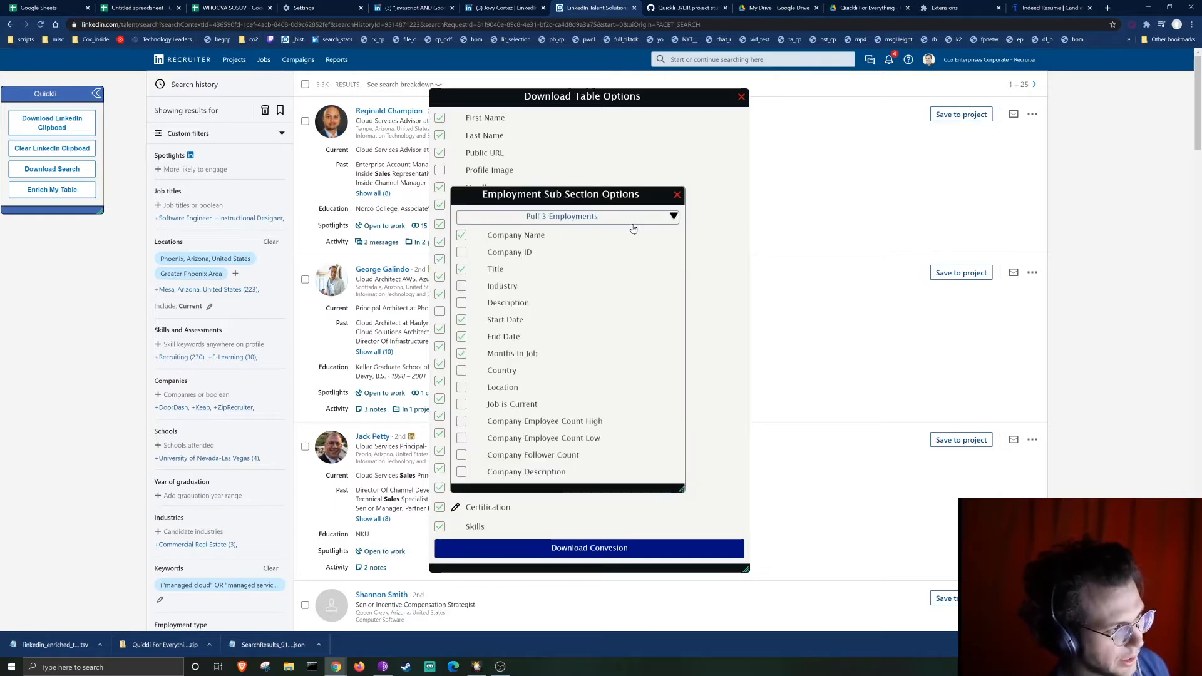
left_click(599, 217)
left_click(596, 201)
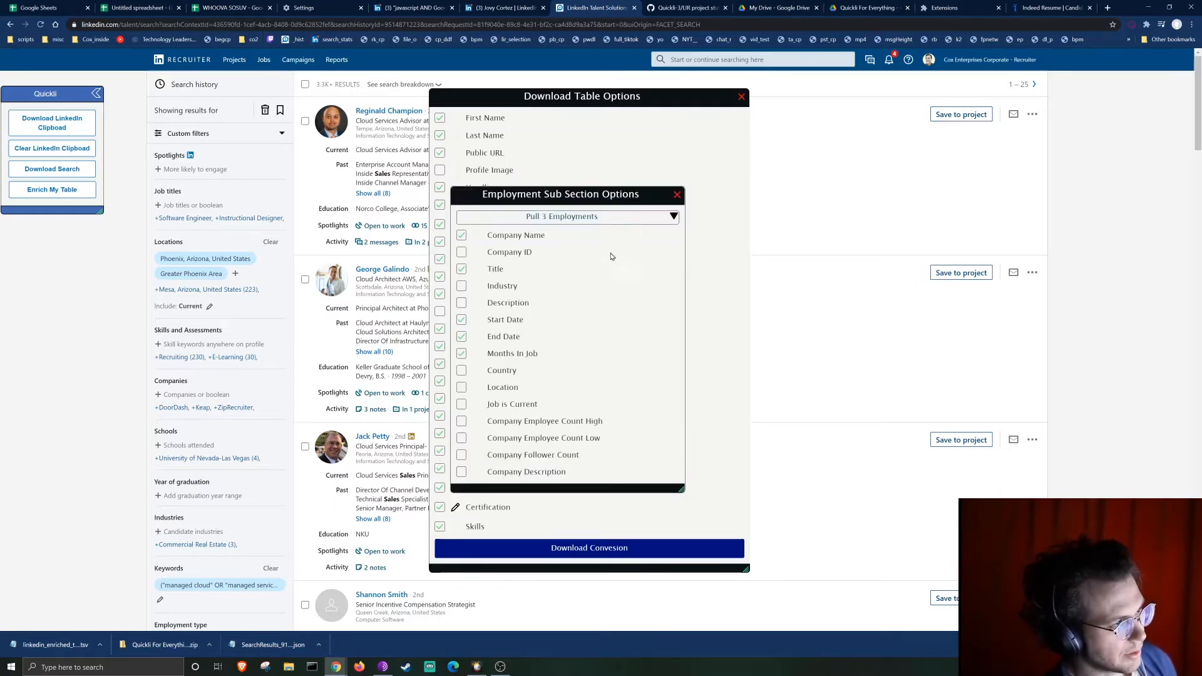
left_click_drag(640, 194, 912, 221)
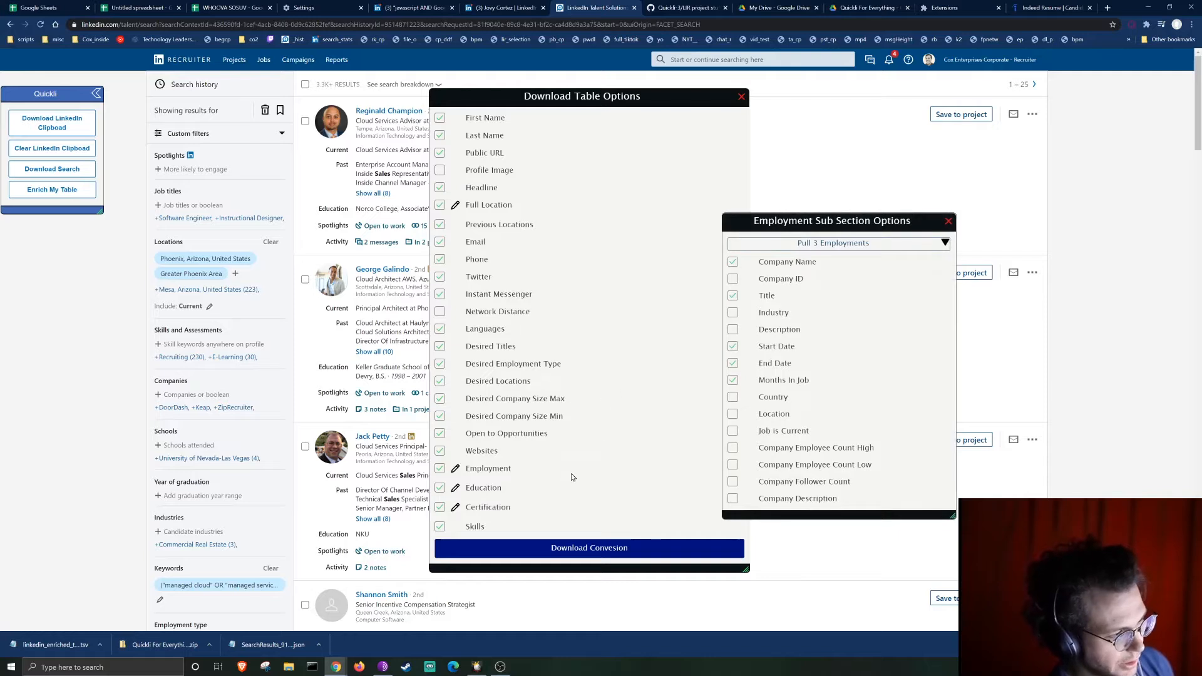
left_click(860, 249)
left_click(864, 251)
left_click(871, 253)
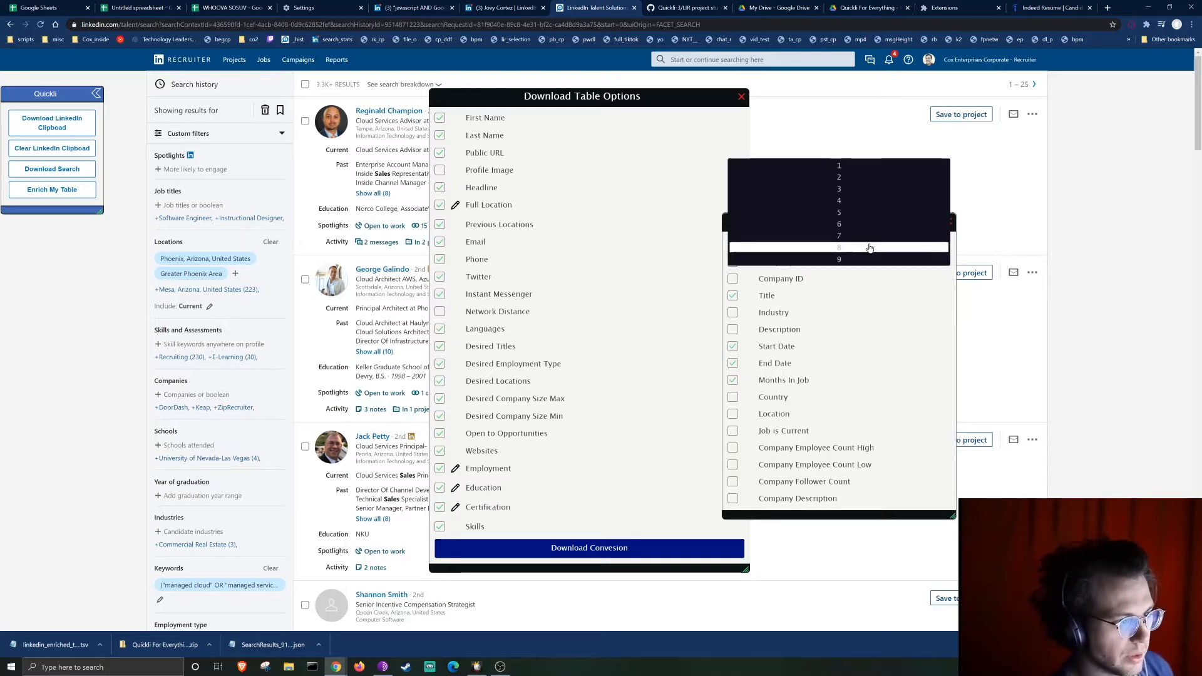
left_click(863, 204)
left_click(861, 248)
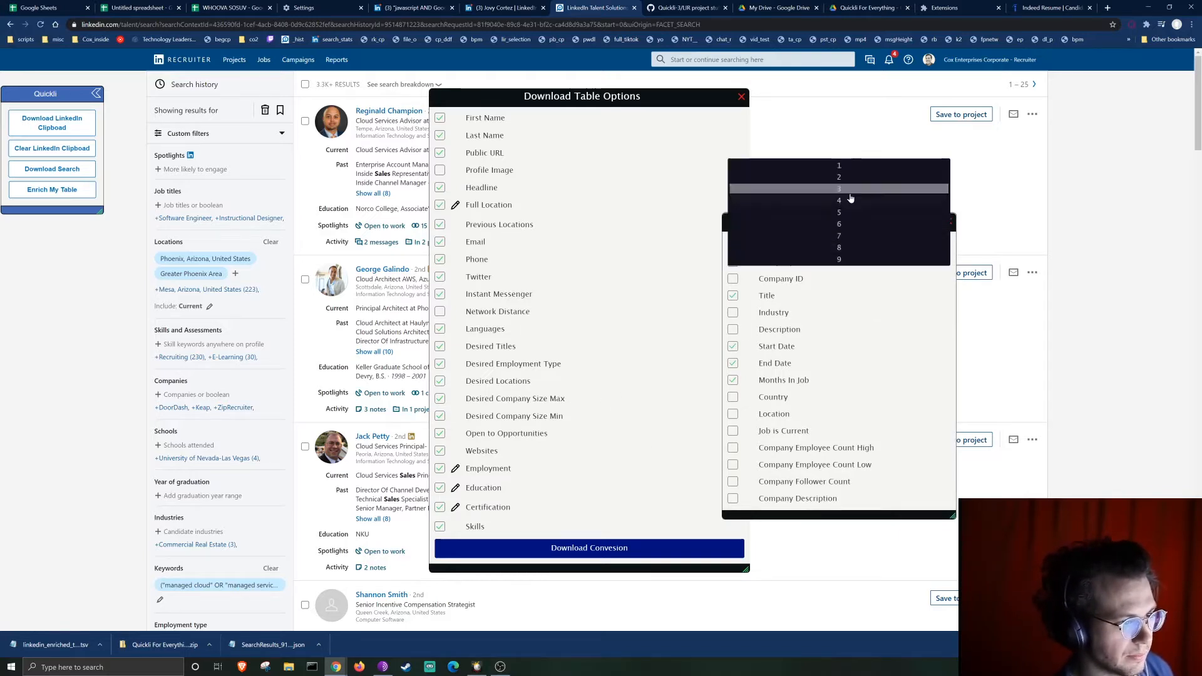
left_click(850, 191)
Include Country, Location, Job is Current, Company Employee Count High and Low, Company Follower Count and Company Description for employments, and close the sub section options.
left_click(732, 397)
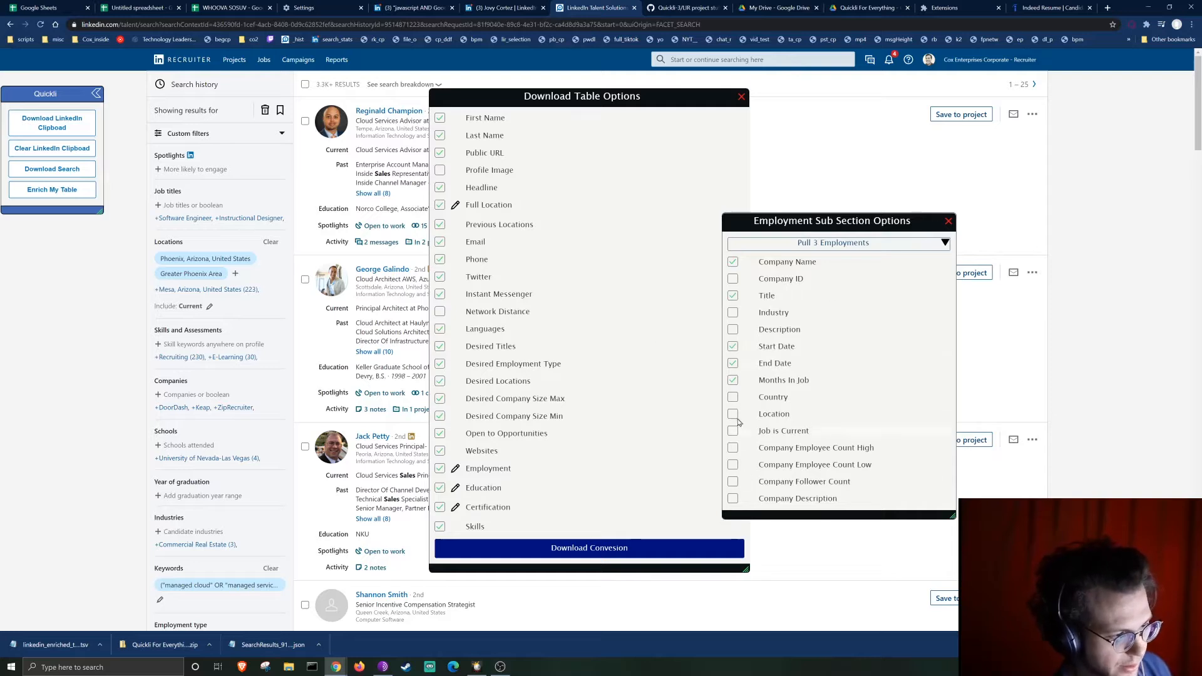
left_click(737, 415)
left_click(734, 432)
left_click(733, 447)
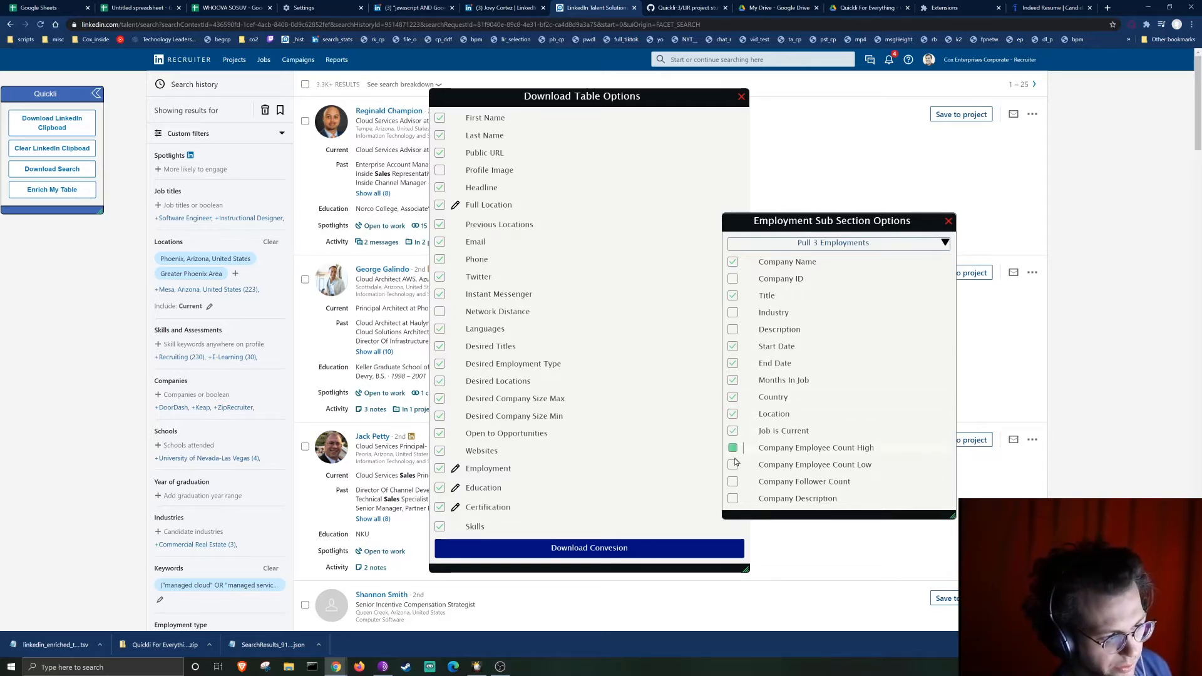
left_click(732, 465)
left_click(733, 482)
left_click(733, 500)
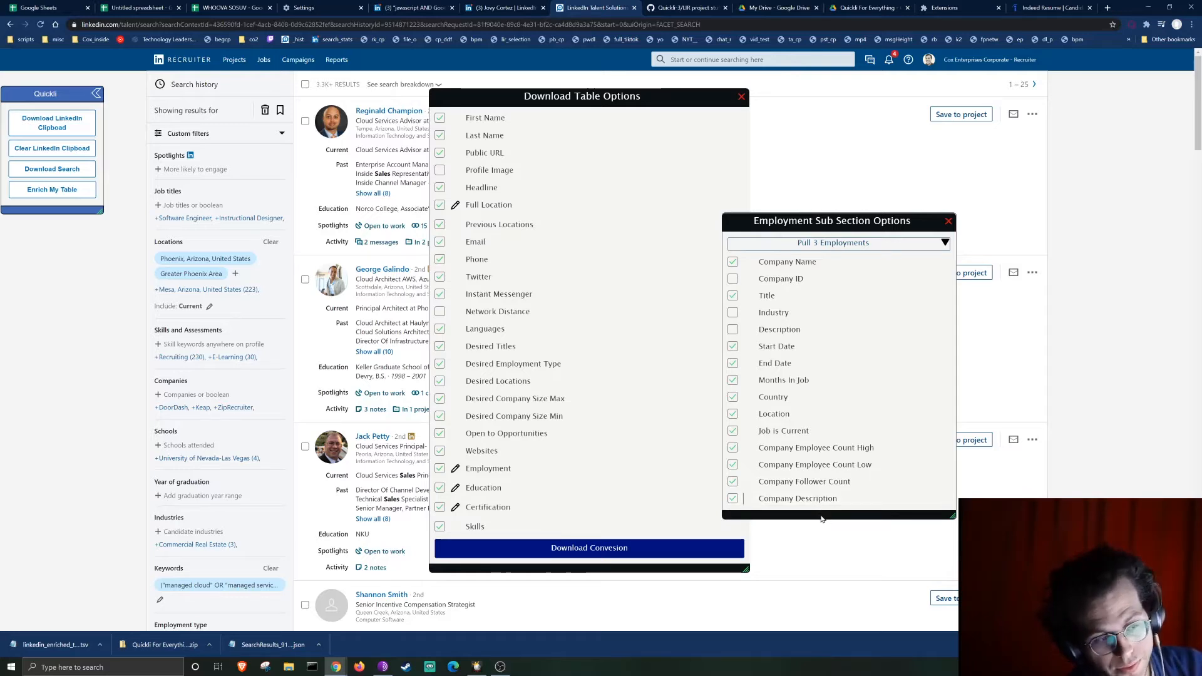
left_click(947, 223)
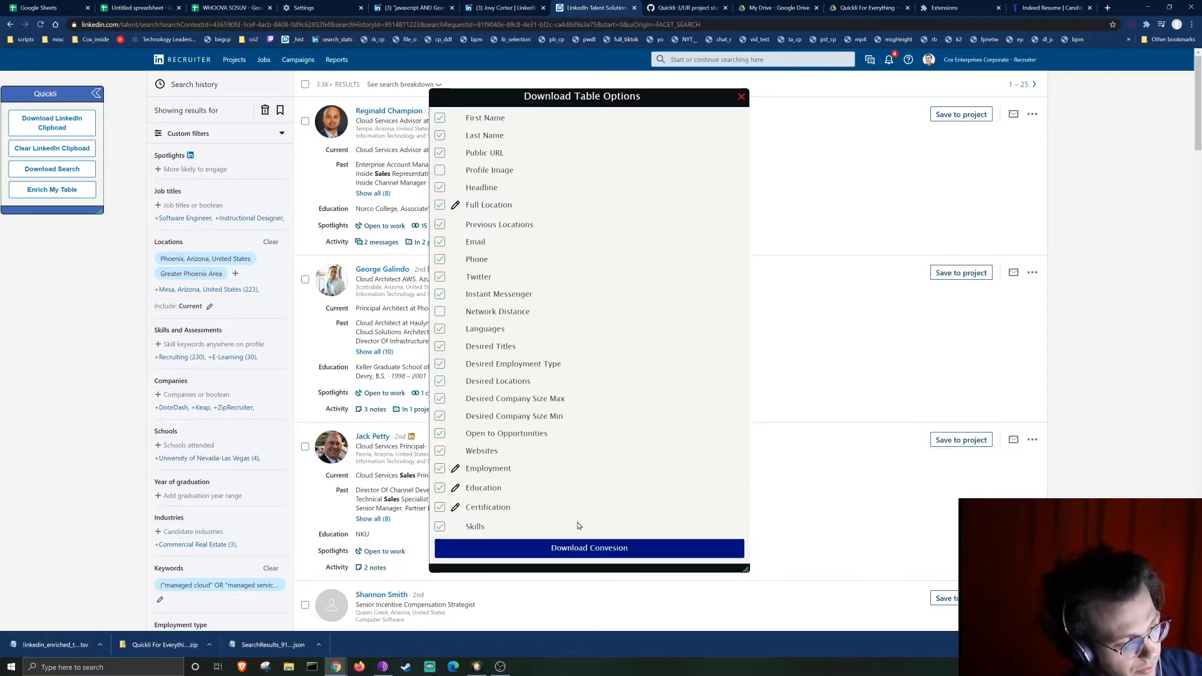
Exclude Certification, Skills and Education from the table and start the download conversion.
left_click(441, 507)
left_click(440, 526)
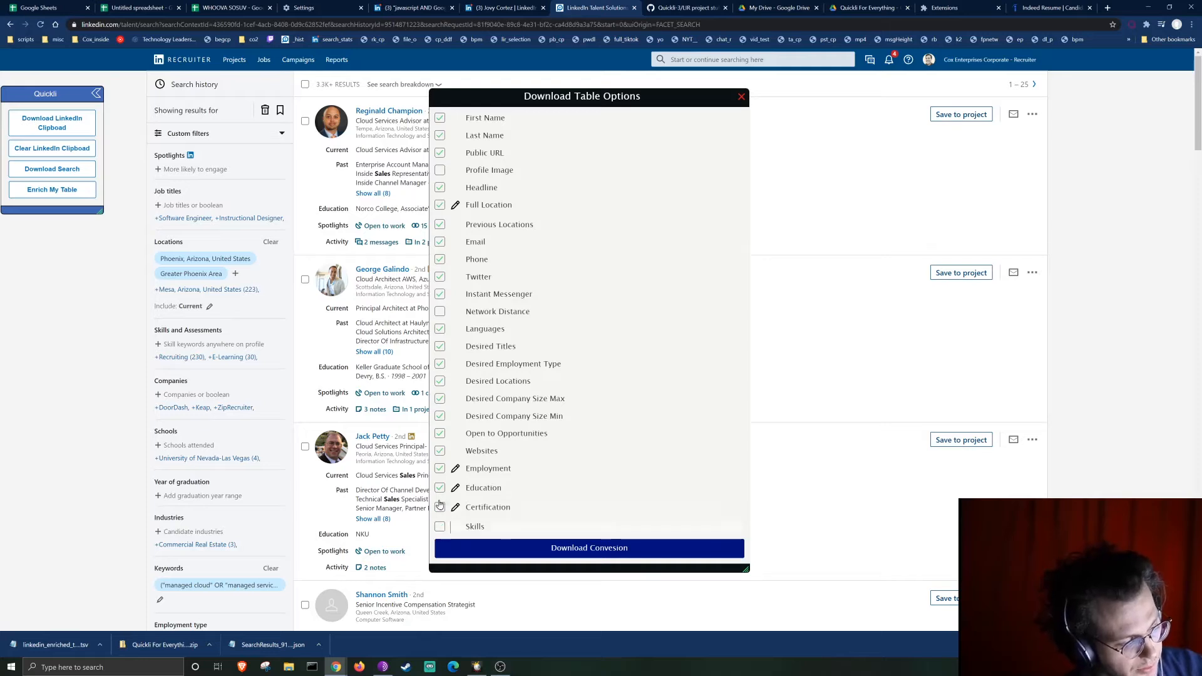
left_click(440, 488)
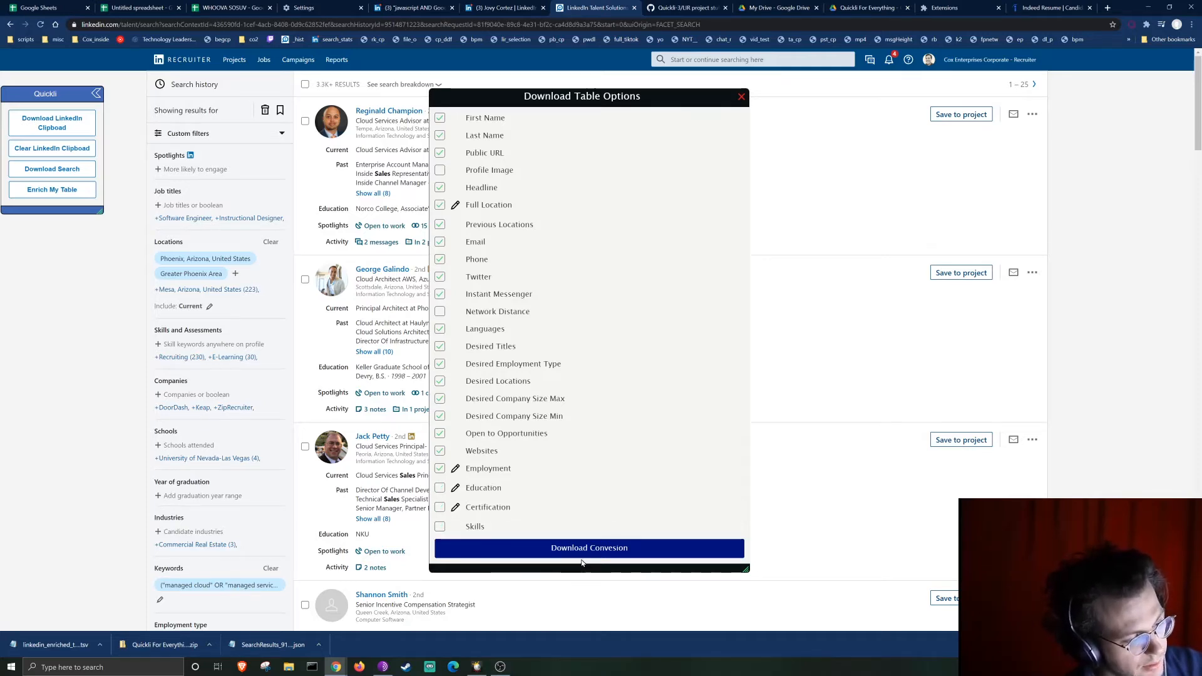
left_click(583, 548)
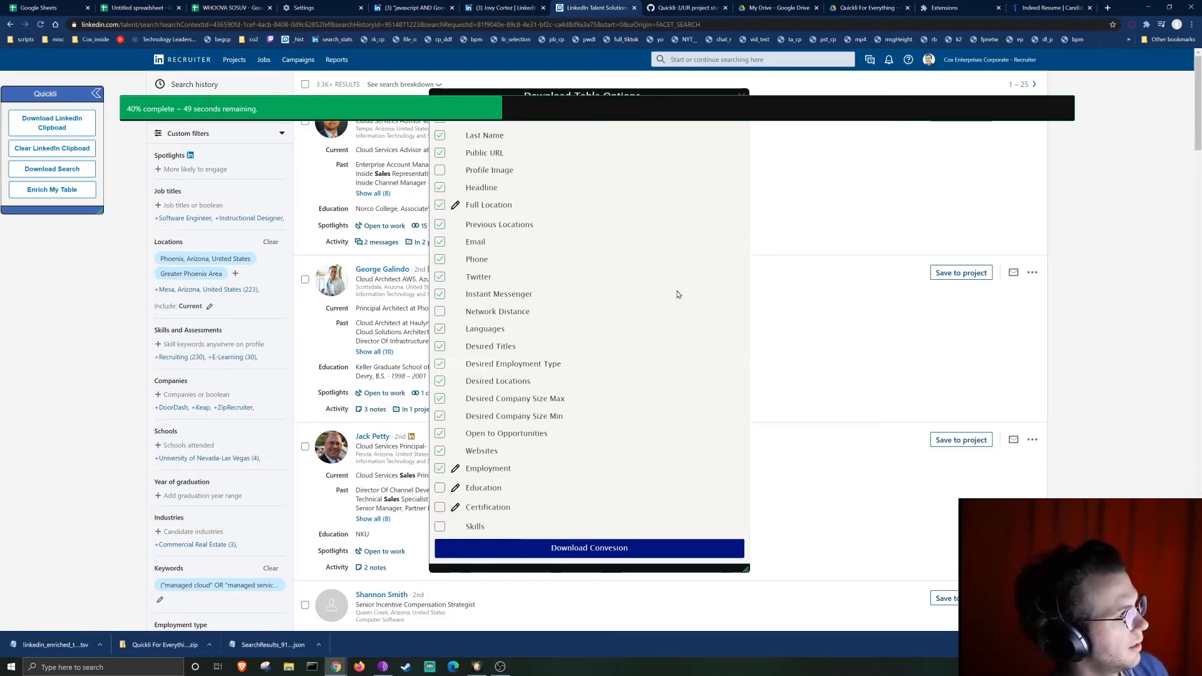
Switch to Indeed Resume and search resumes for javascript AND google apps script.
left_click(493, 7)
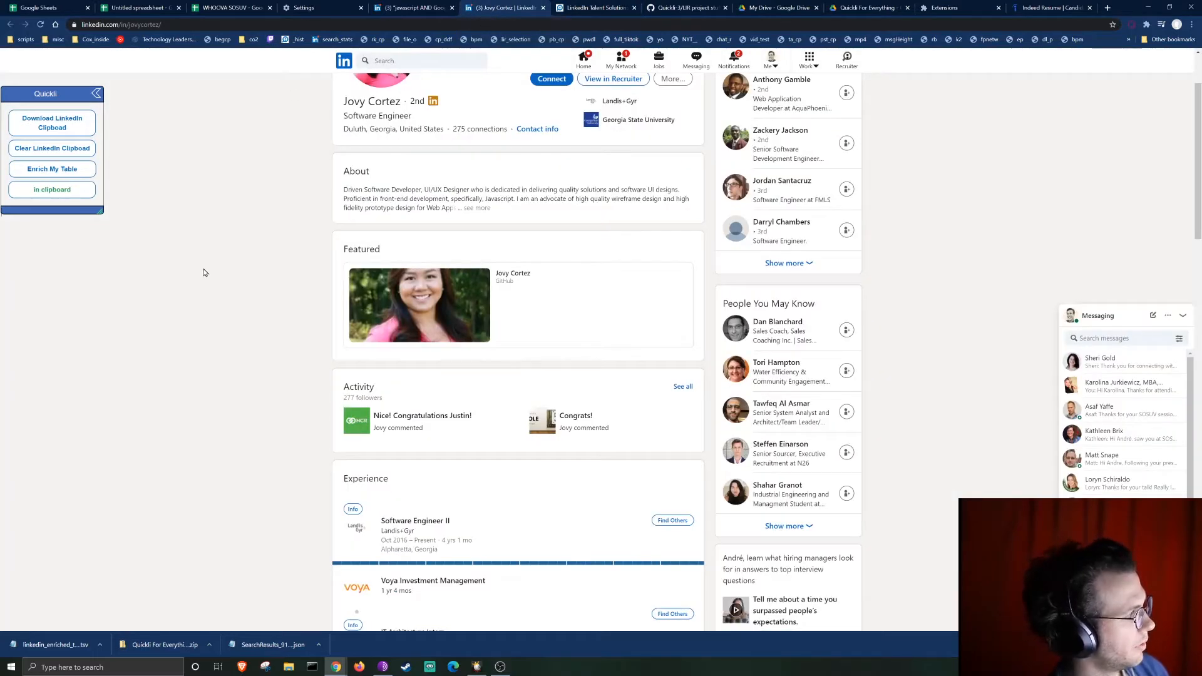
scroll(203, 273, "up", 2)
left_click(1047, 8)
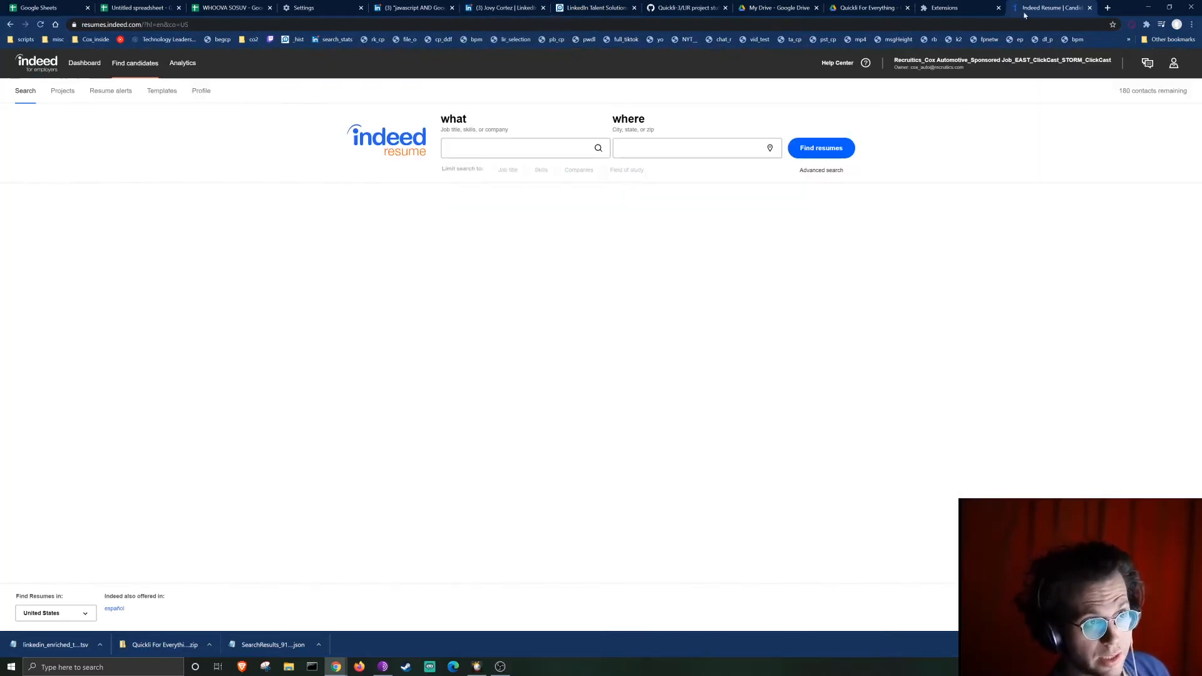
left_click(524, 146)
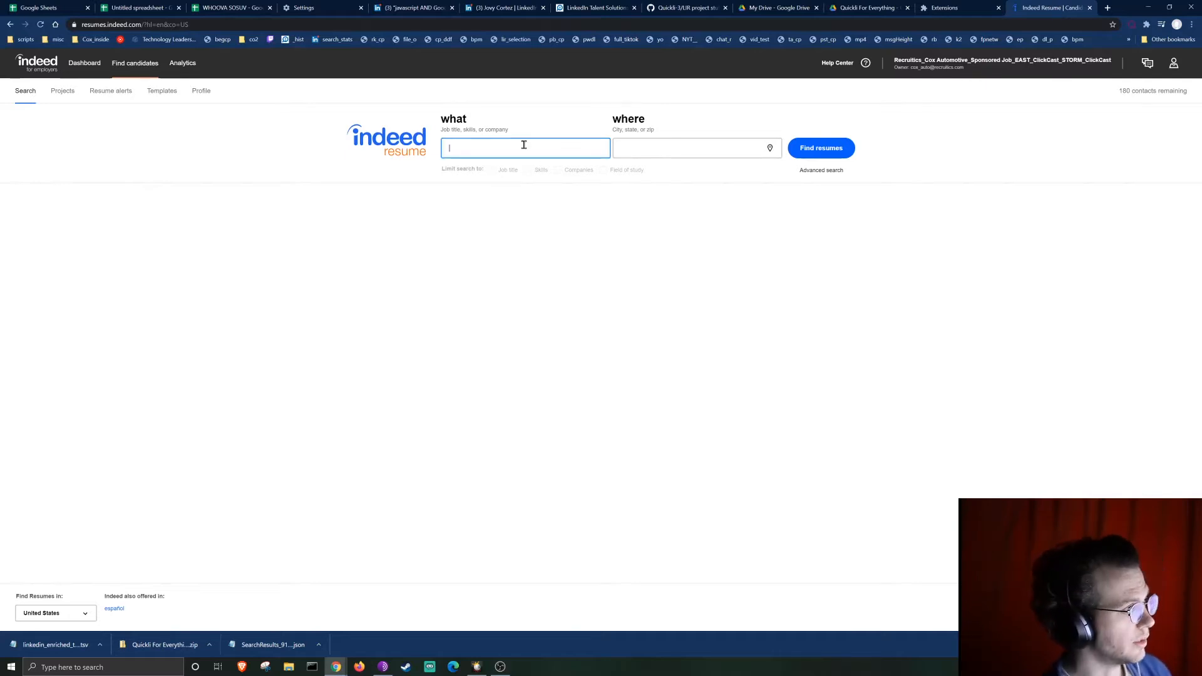
type("ja")
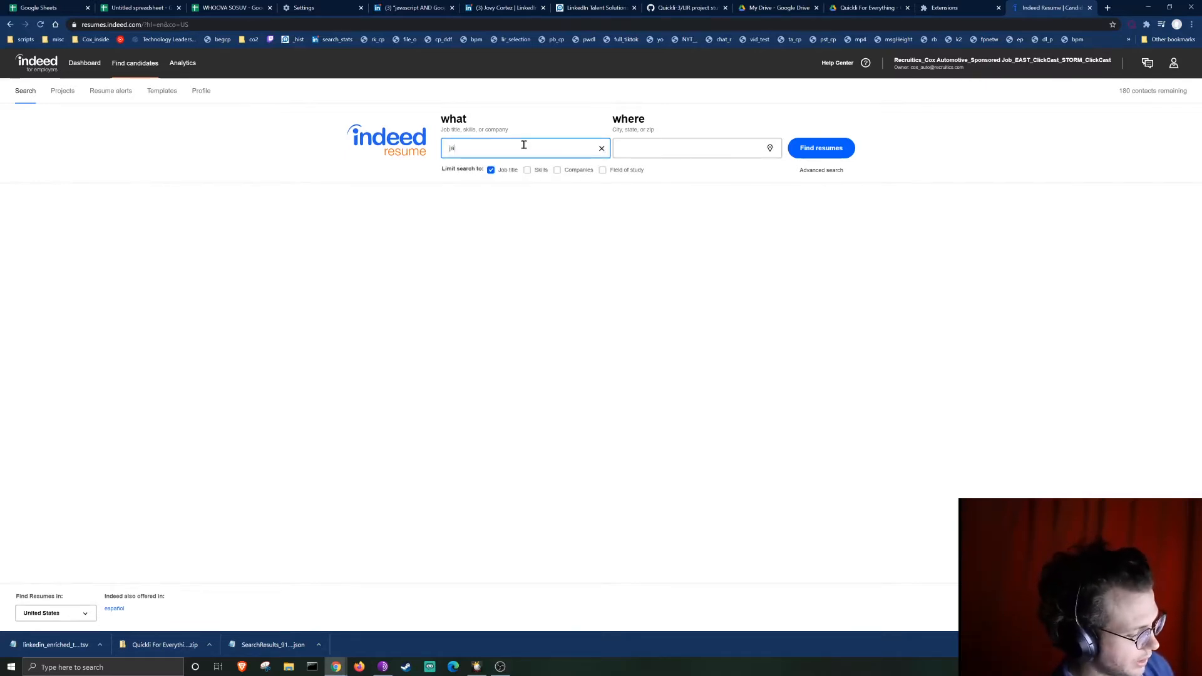
type("vascript AND ")
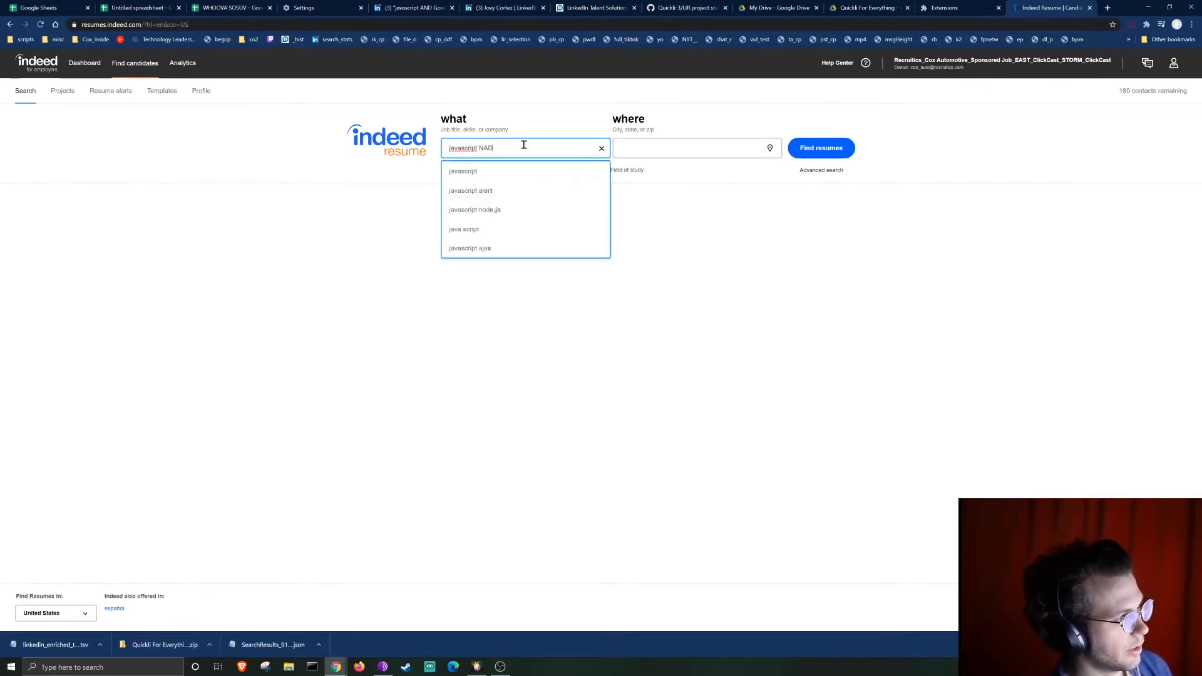
type("go")
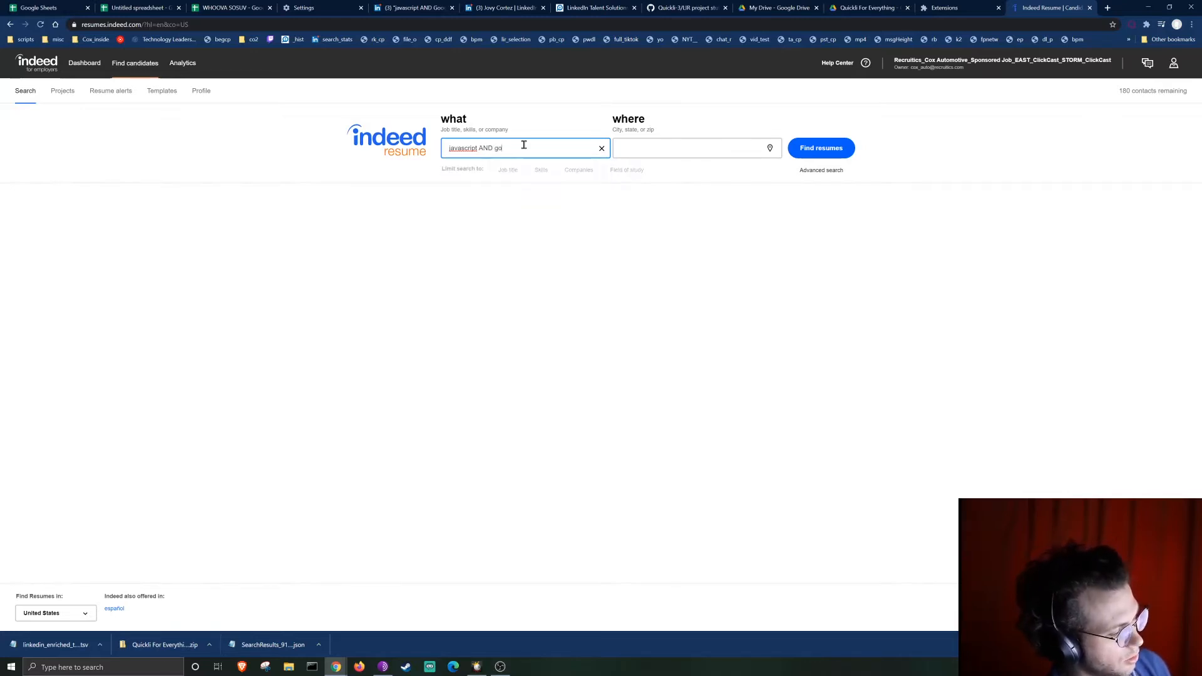
type("ogle apps scrip")
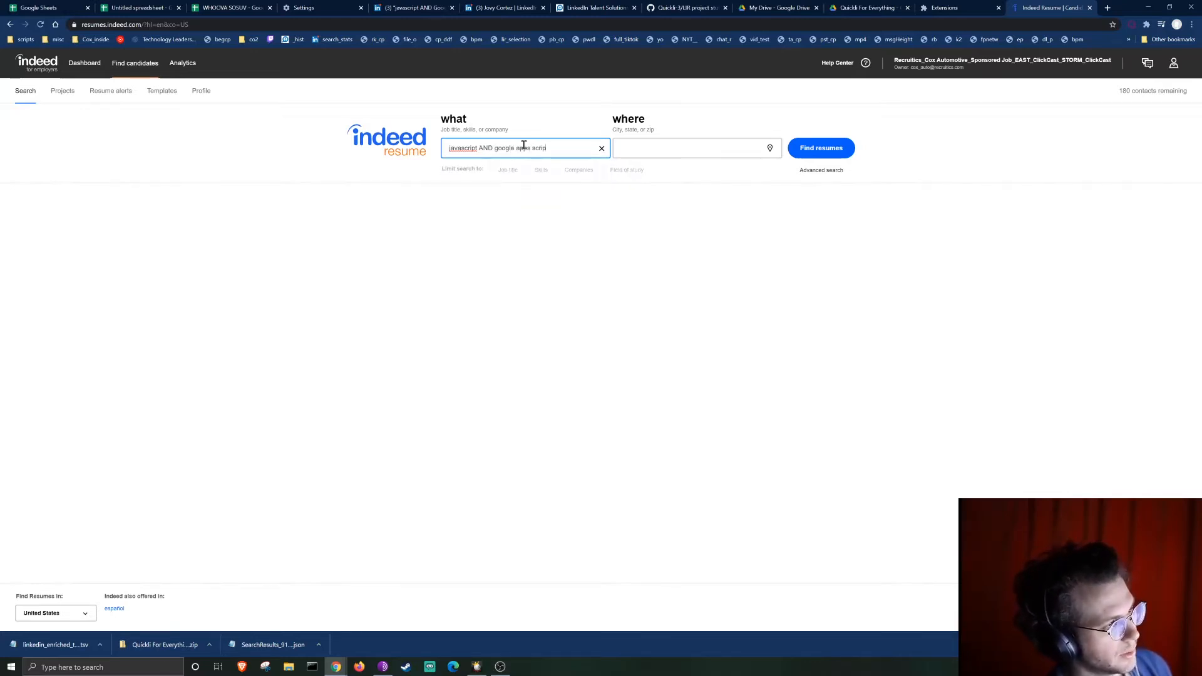
type("t")
key("Return")
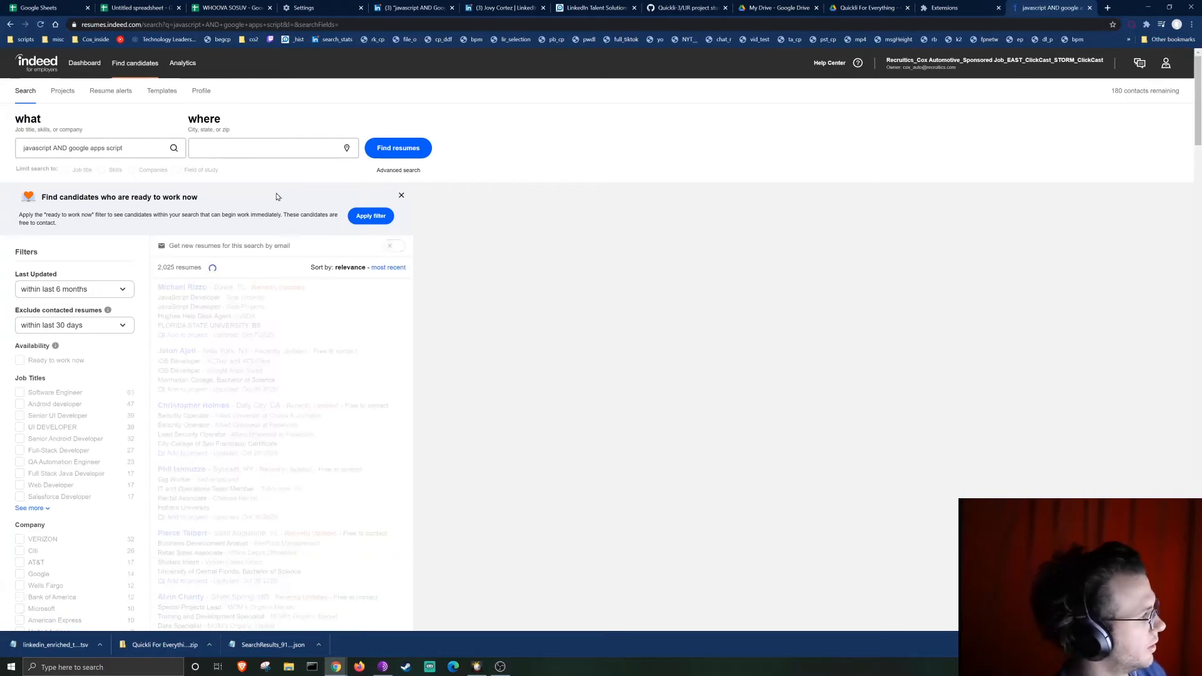
Search the Indeed resumes for candidates in Atlanta, GA, and preview a candidate from the results.
left_click(261, 151)
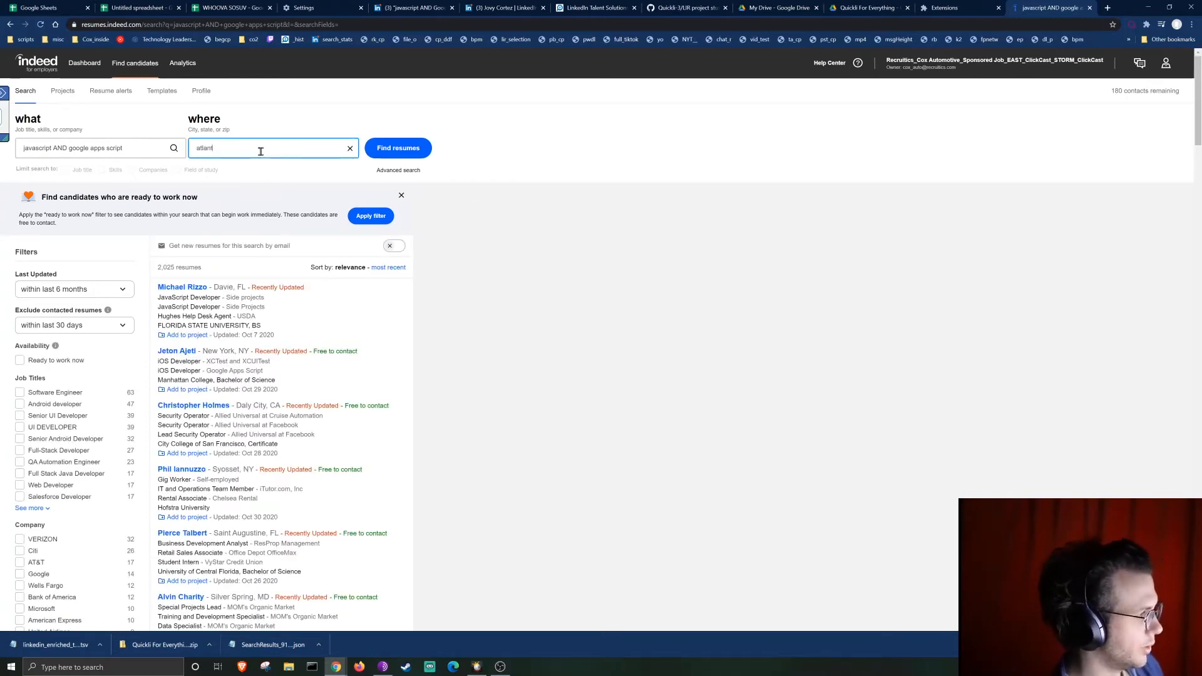
type("atlant")
left_click(216, 170)
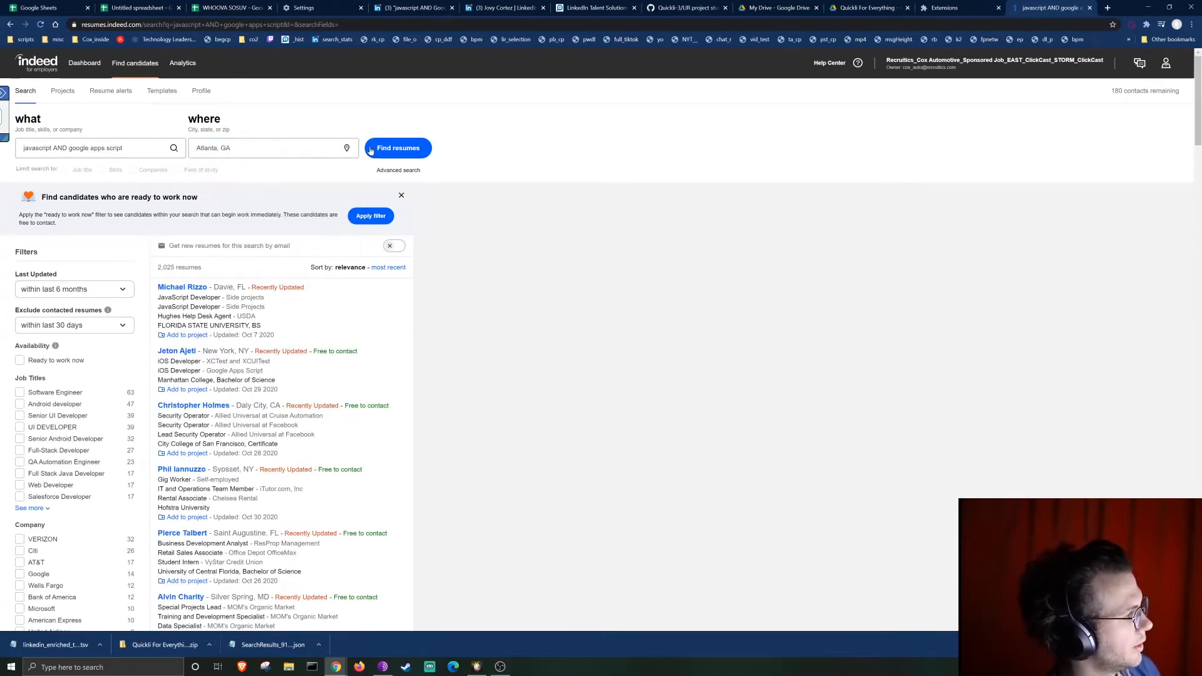
left_click(370, 151)
scroll(353, 321, "down", 4)
left_click(353, 321)
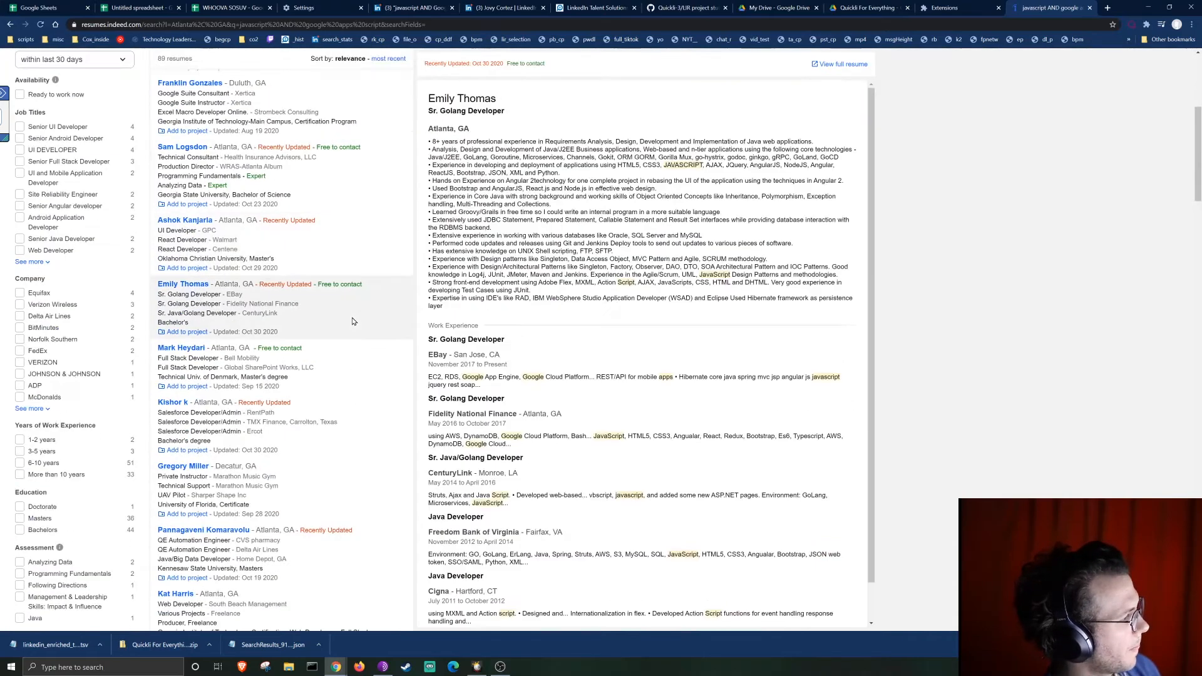
Expand the Quickli panel on the Indeed results and start downloading the search.
scroll(354, 321, "up", 5)
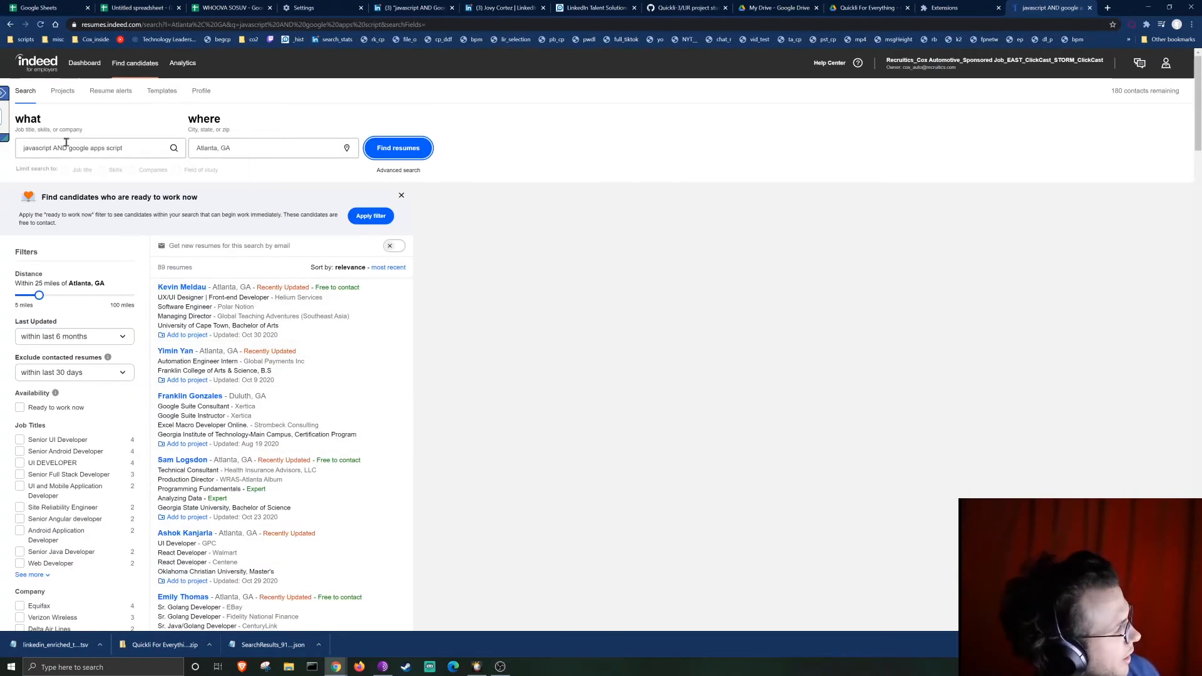
left_click(6, 93)
left_click(69, 122)
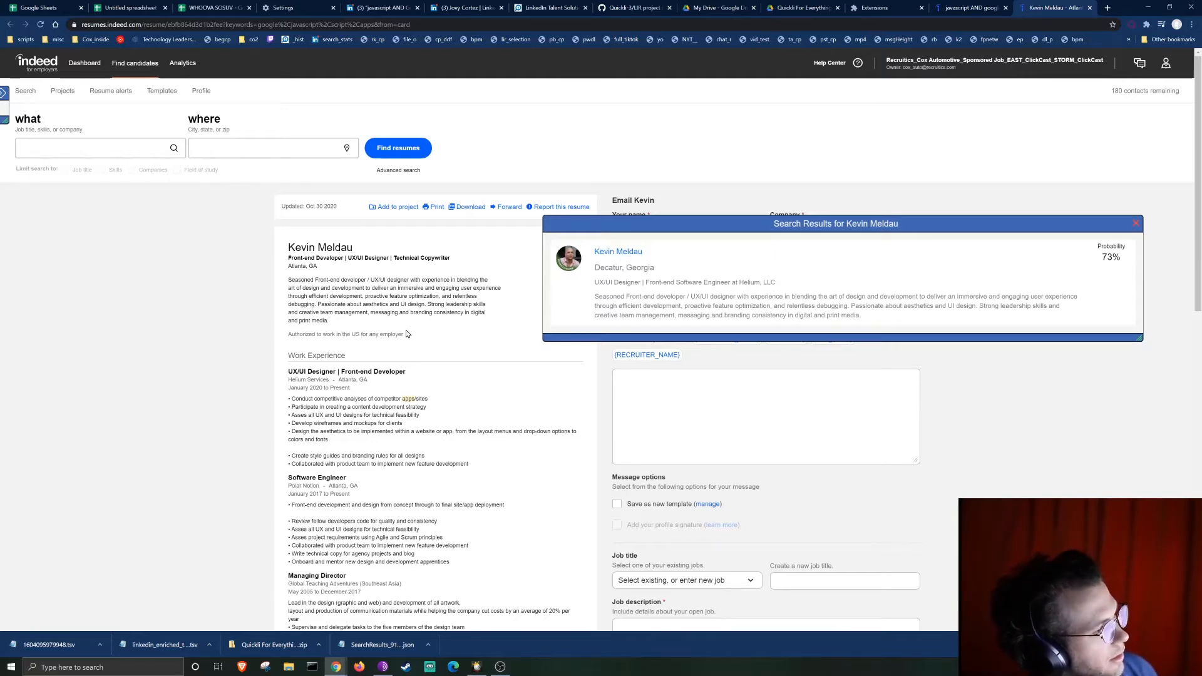
Open the LinkedIn profile matched to the Indeed candidate, show its Quickli options, and return to the Indeed download.
left_click(616, 258, "ctrl")
key("ctrl+Tab")
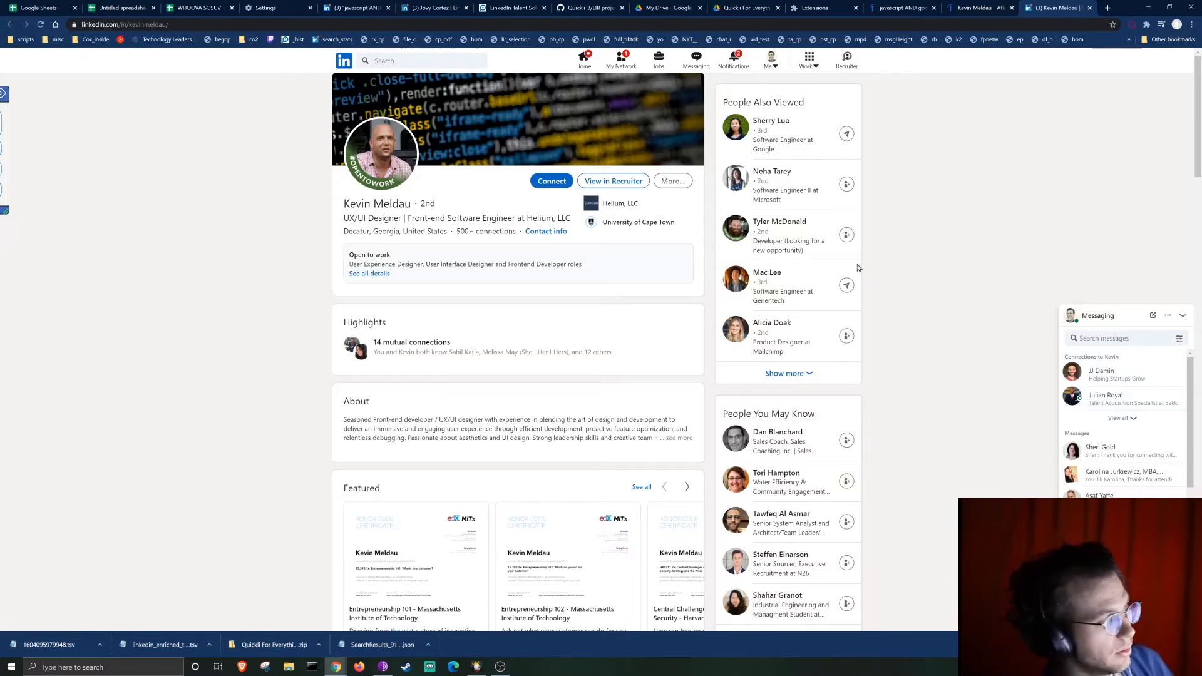
left_click(3, 94)
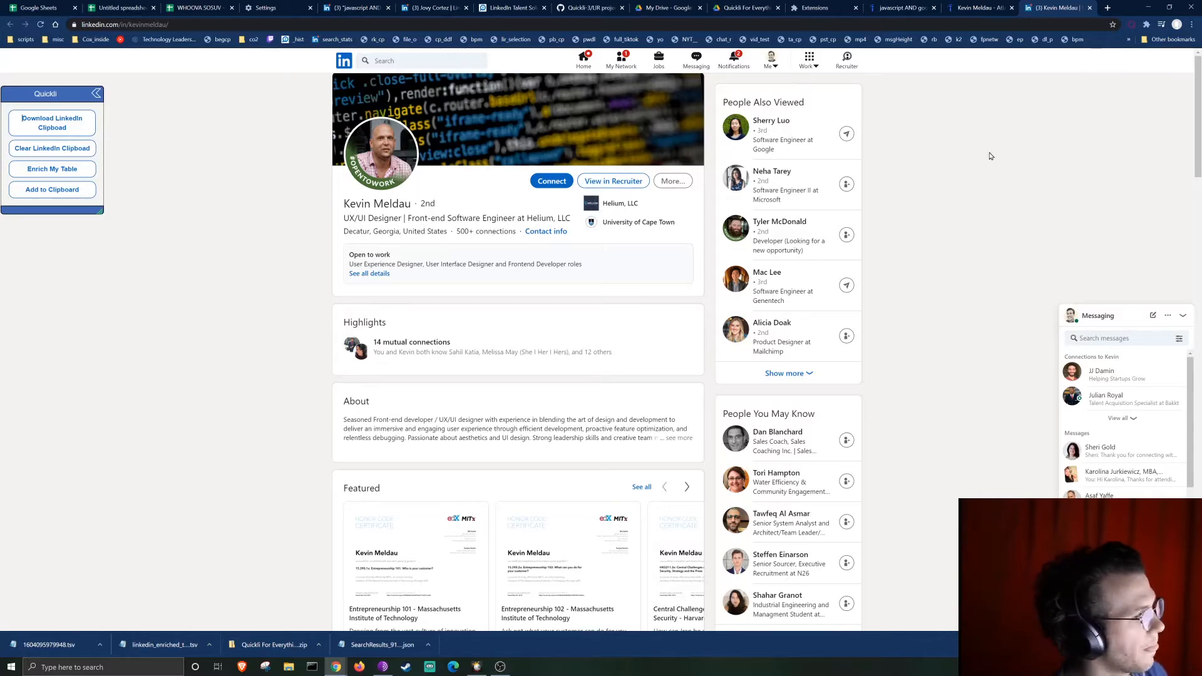
left_click(915, 9)
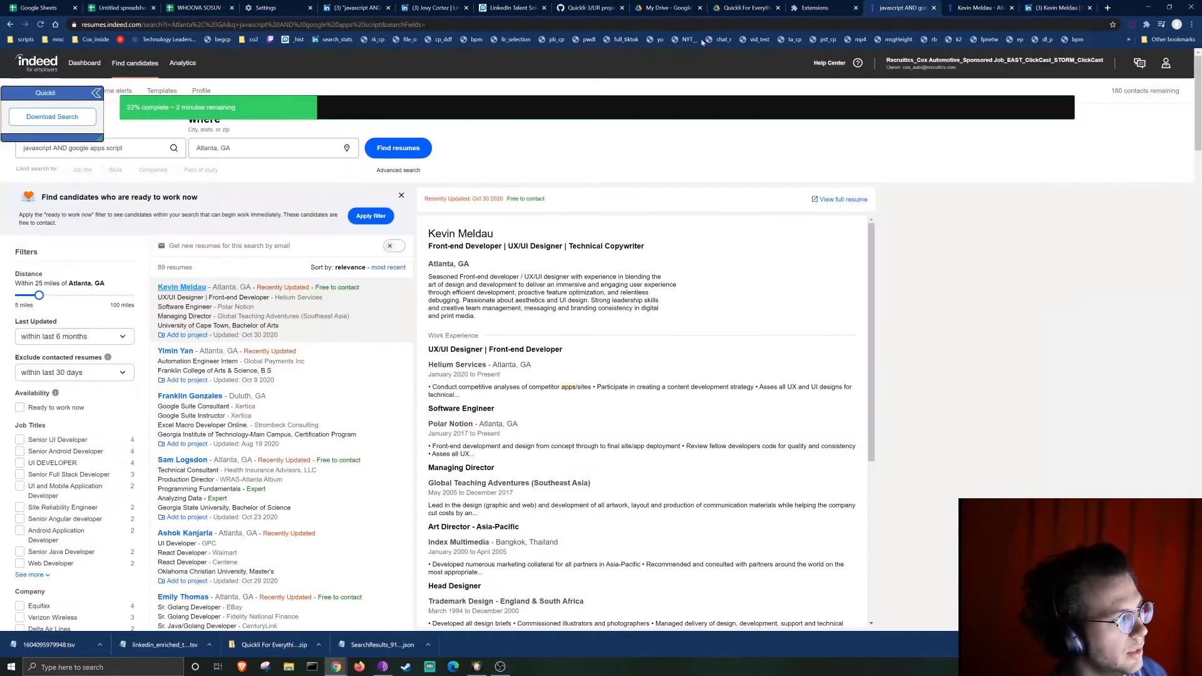
Switch to LinkedIn Recruiter and select company sizes 51-200 and 1001-5000 in the advanced filters.
left_click(539, 12)
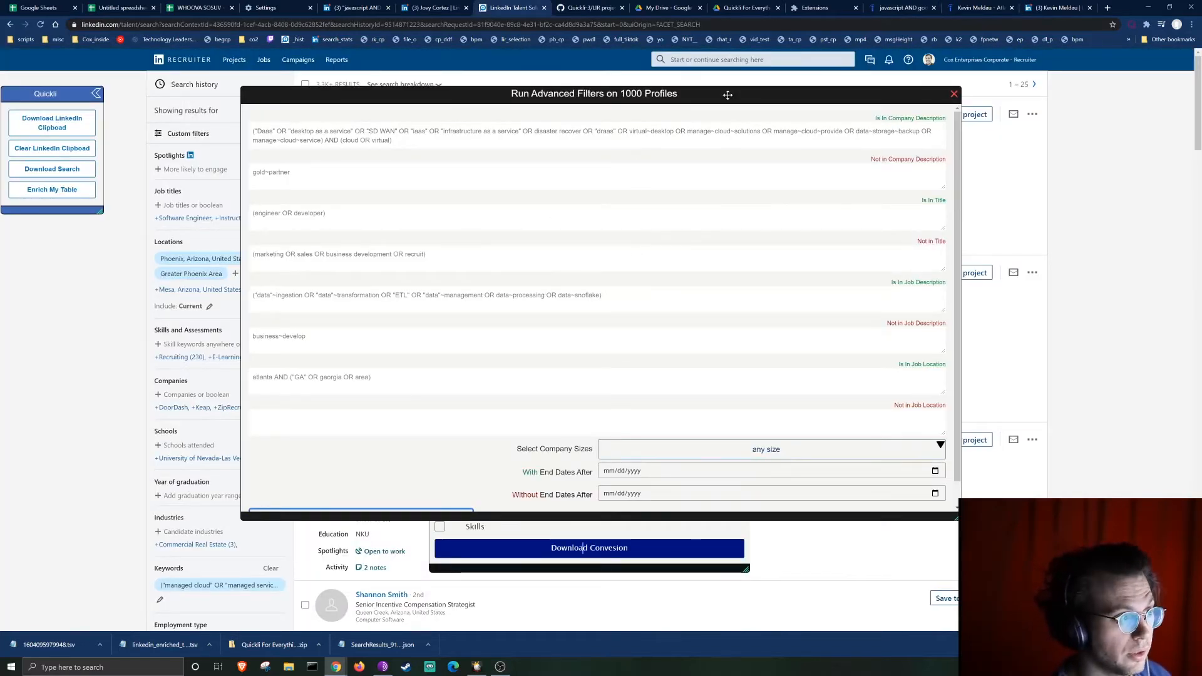
left_click_drag(727, 94, 781, 114)
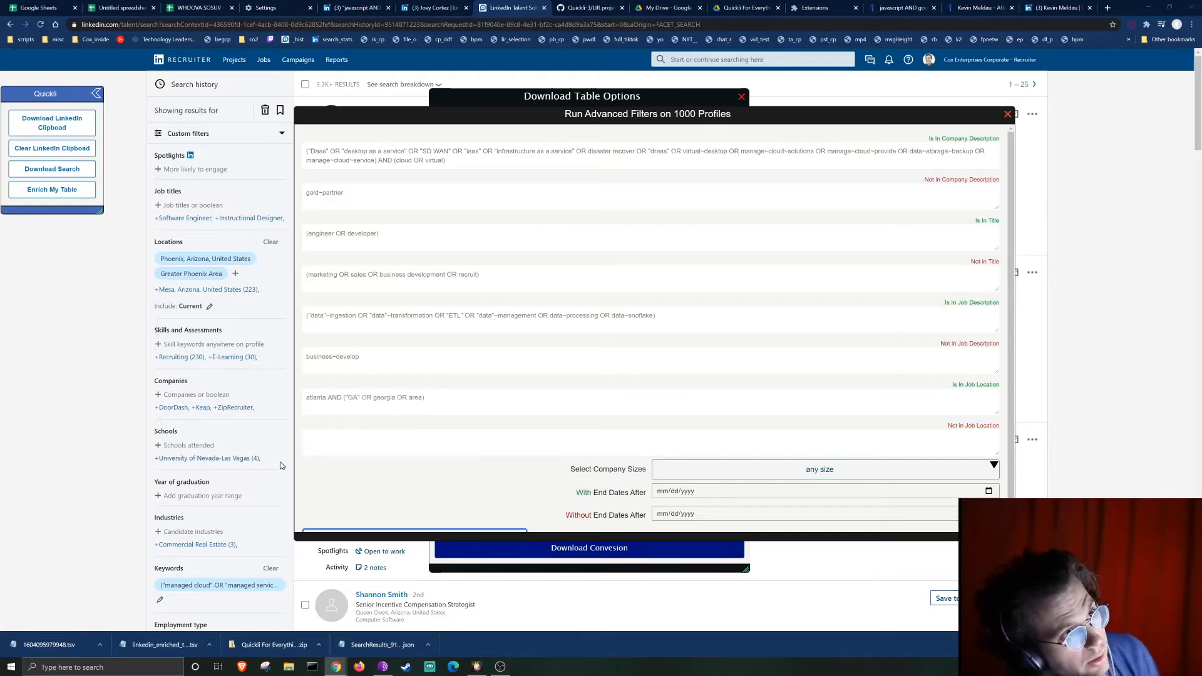
left_click(751, 471)
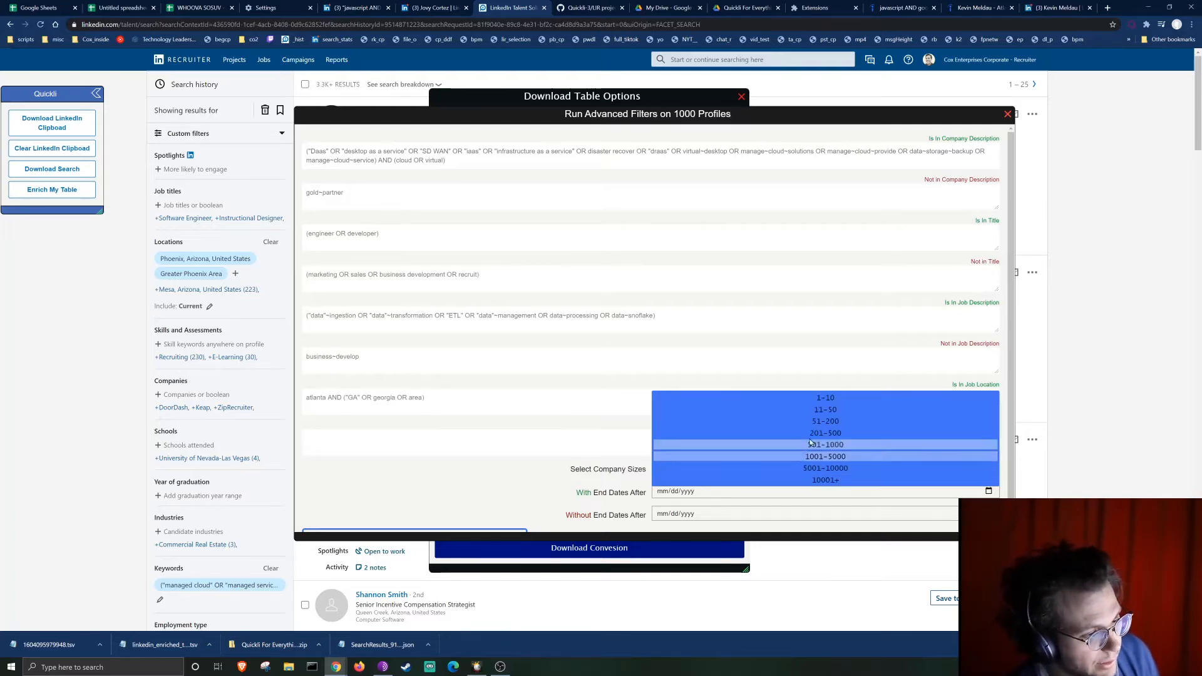
left_click(844, 425)
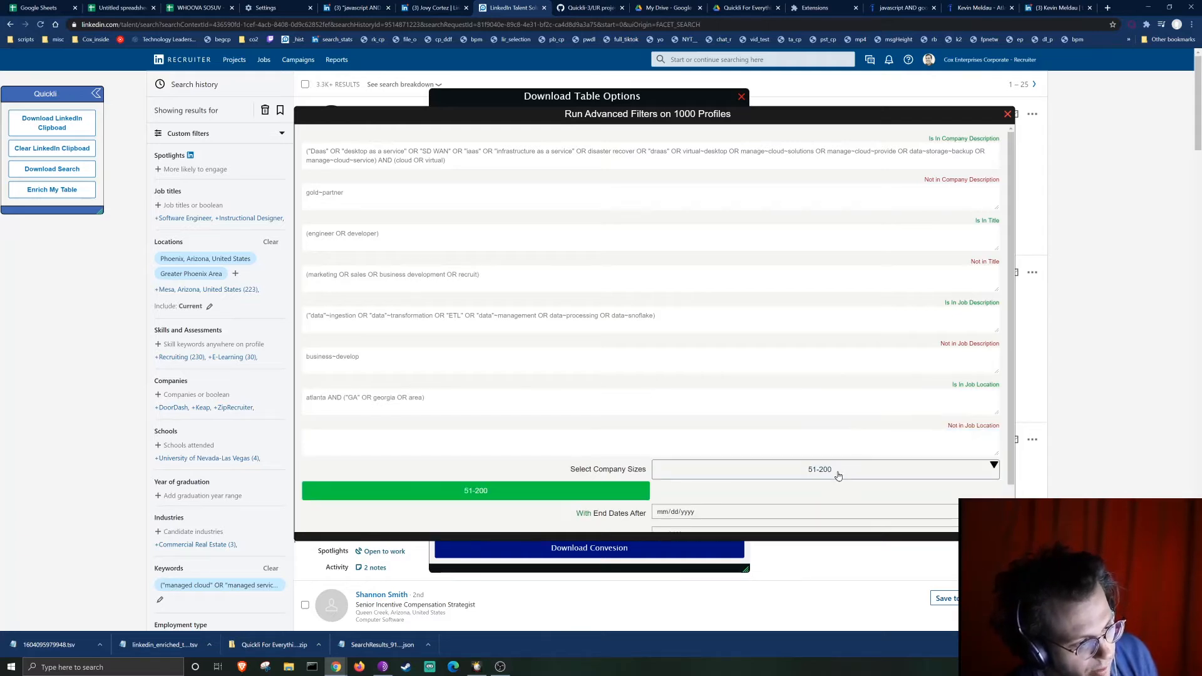
left_click(839, 474)
left_click(844, 459)
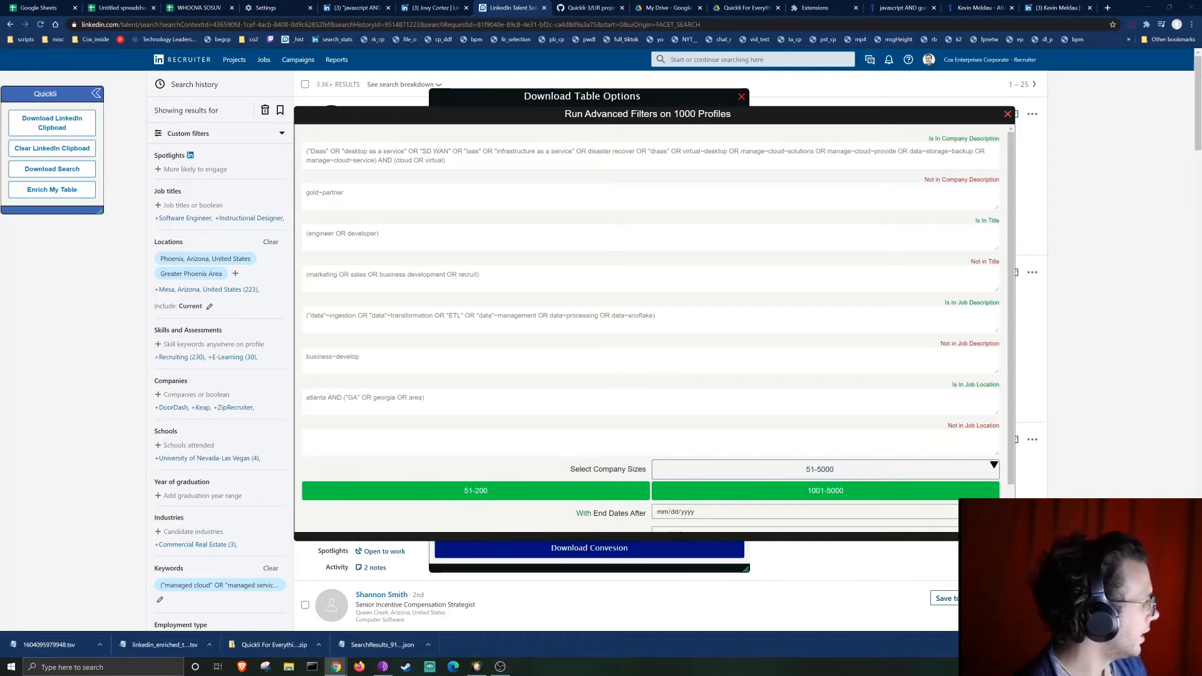
Paste the cloud-services boolean string into the Is In Company Description filter and remove its "cloud security" term.
left_click(490, 155)
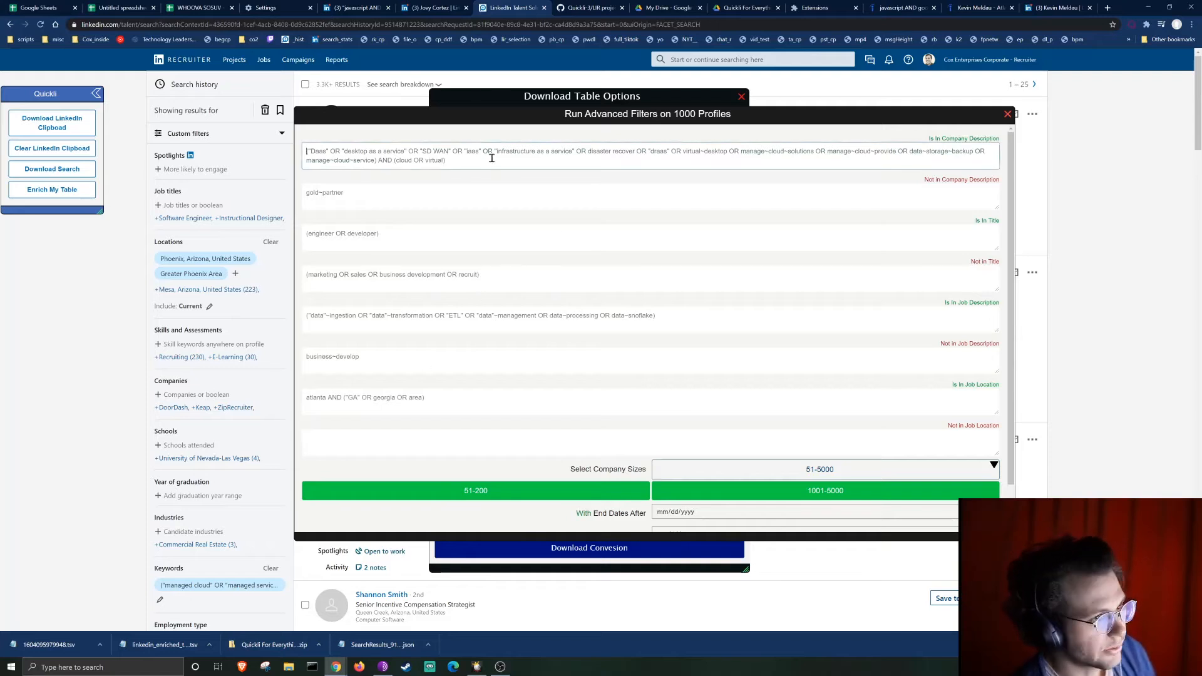
key("ctrl+v")
key("ctrl+shift+Left")
key("ctrl+shift+Left")
key("ctrl+shift+Left")
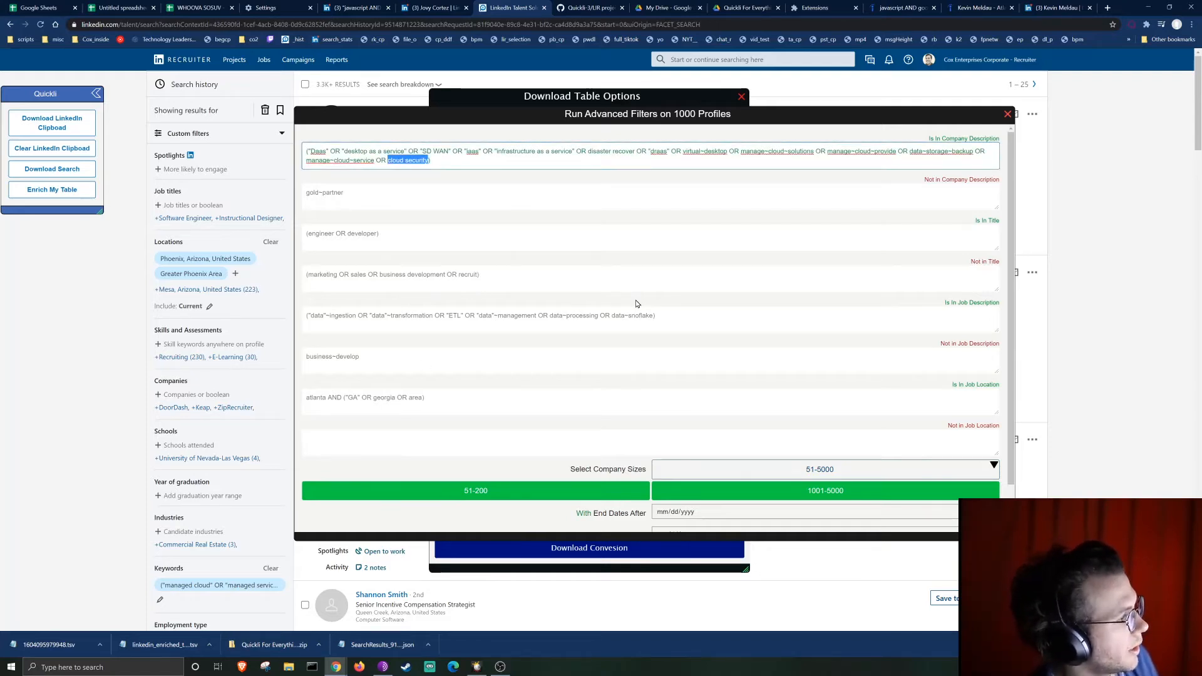
key("BackSpace")
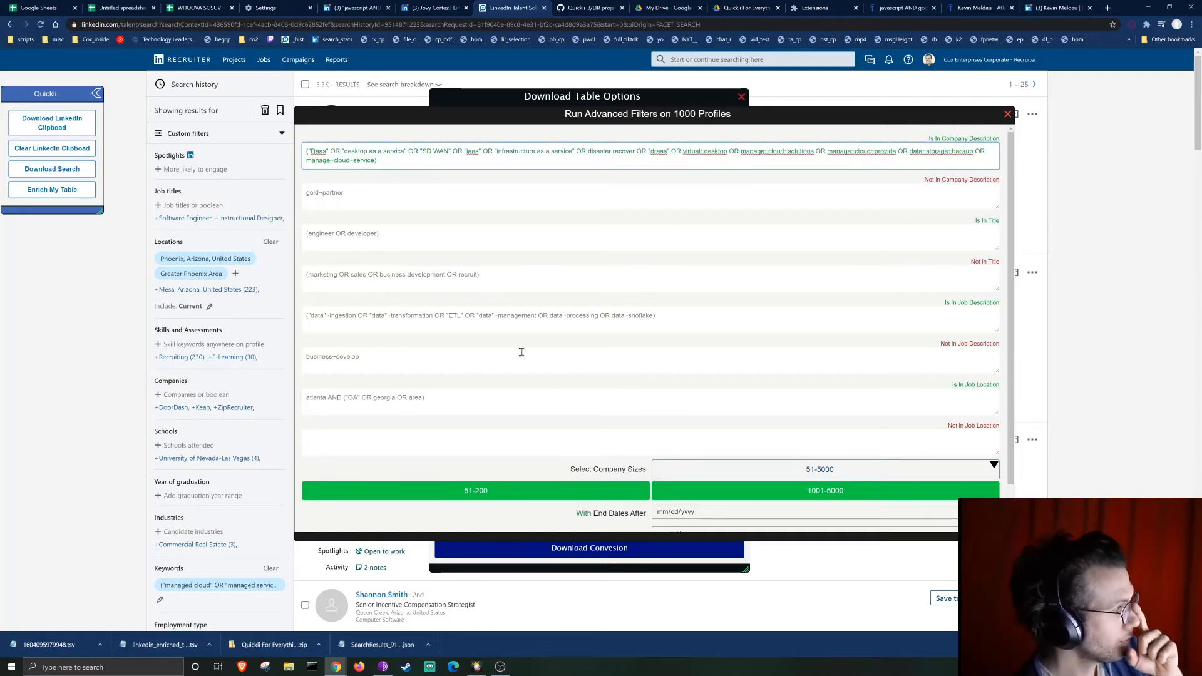
Exclude gold~partner from company descriptions in the advanced filters.
left_click(432, 195)
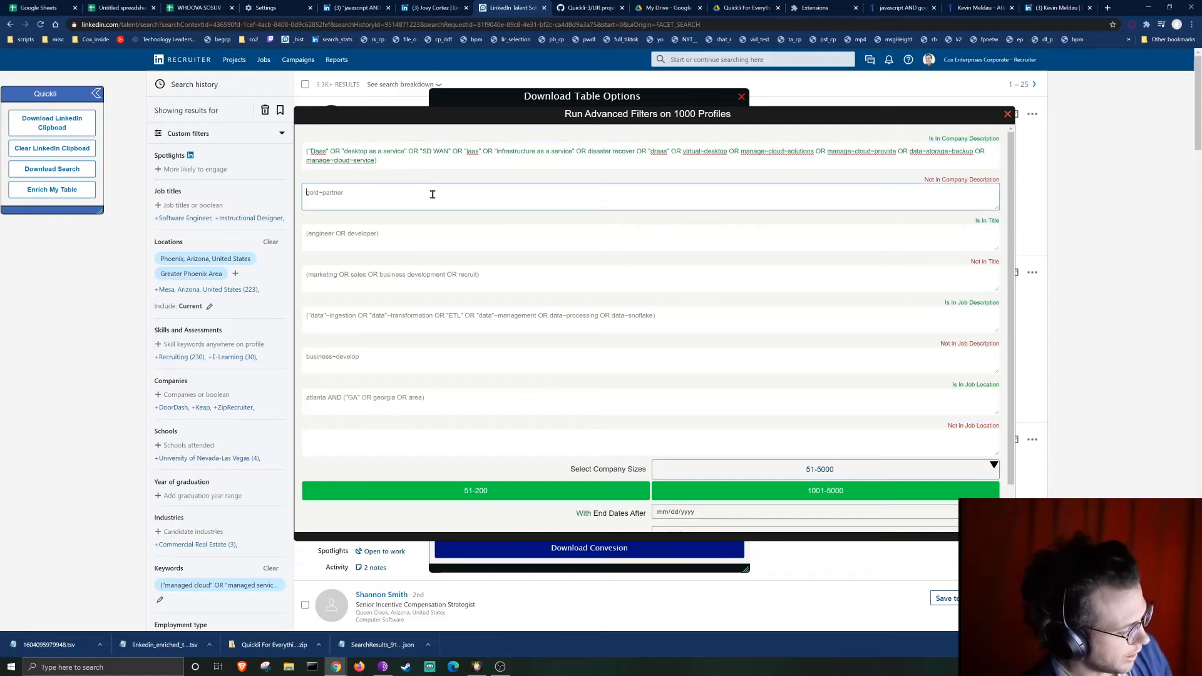
type("gold~")
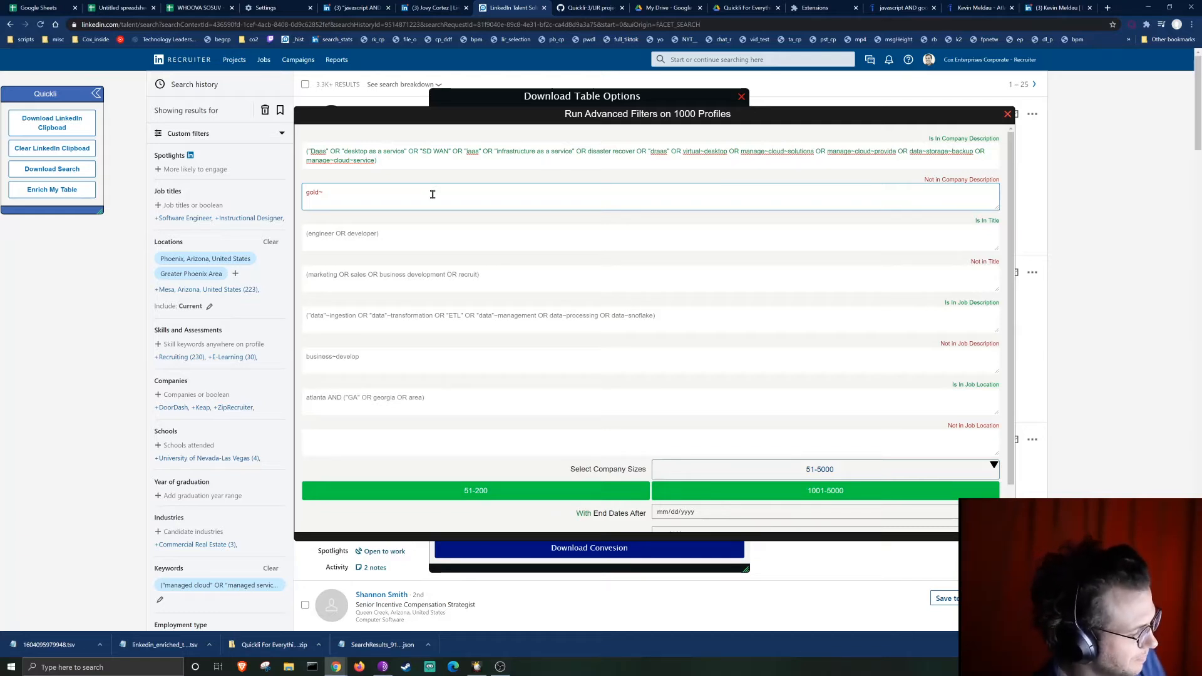
type("partner")
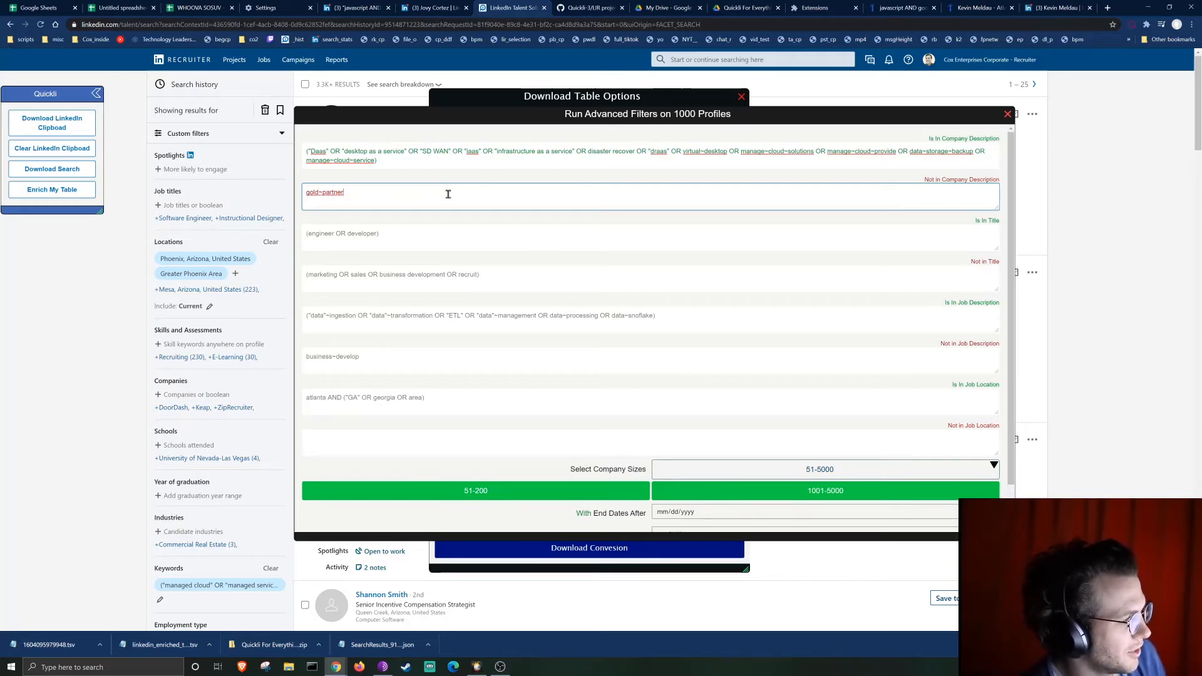
triple_click(408, 191)
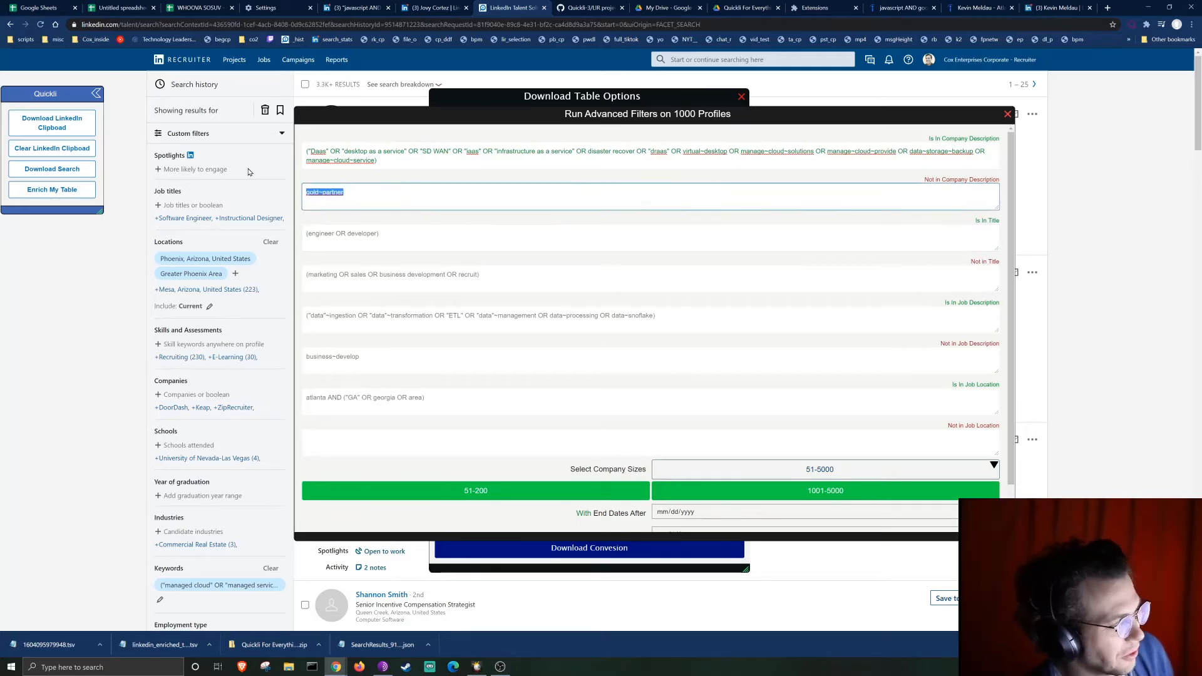
left_click(438, 186)
left_click(406, 237)
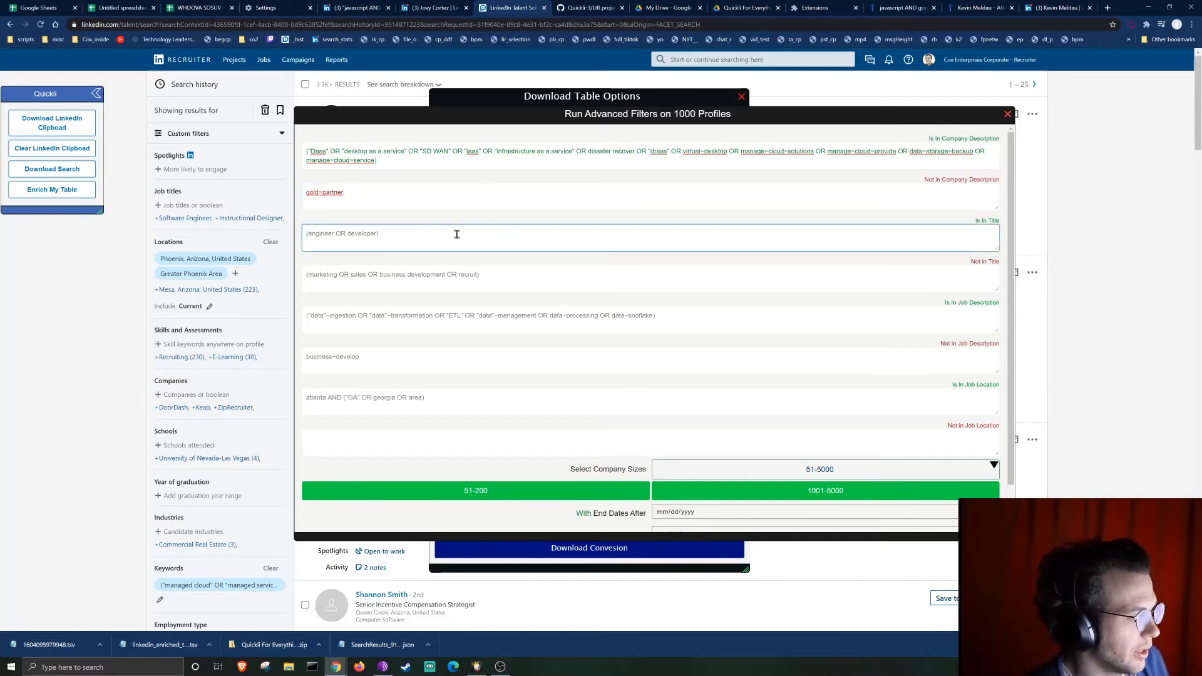
left_click(817, 194)
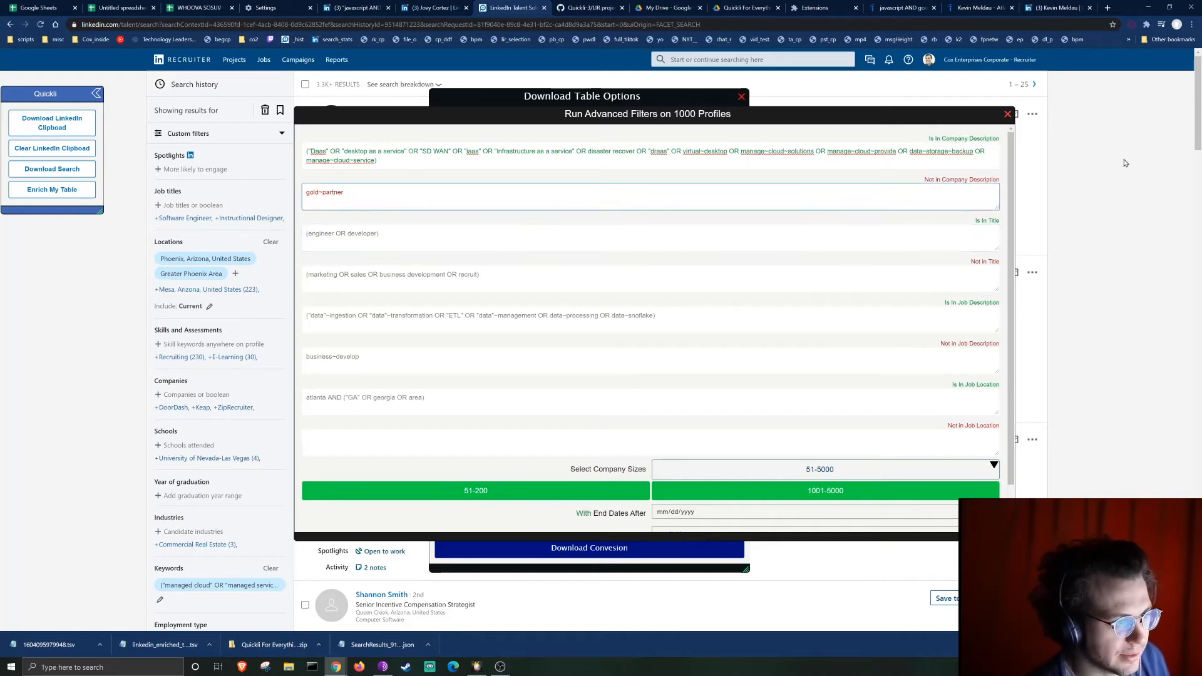
Begin the Is In Title filter with the boolean terms (sales OR business~dev.
left_click(748, 235)
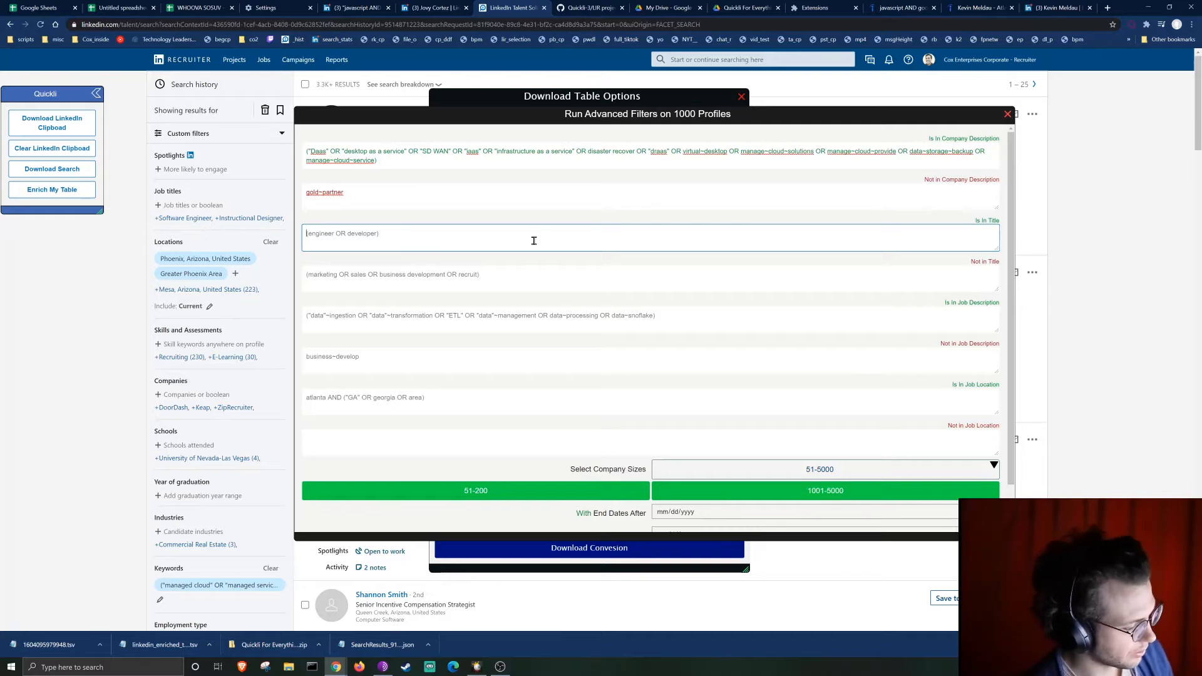
type("sales NA")
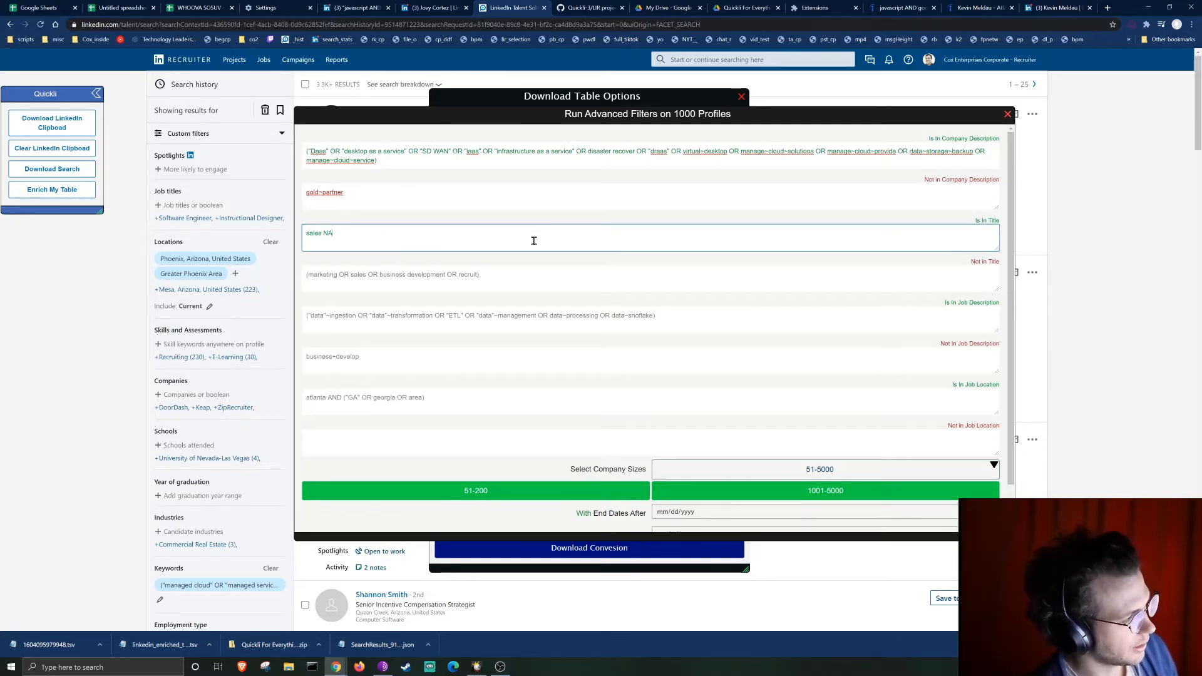
key("BackSpace")
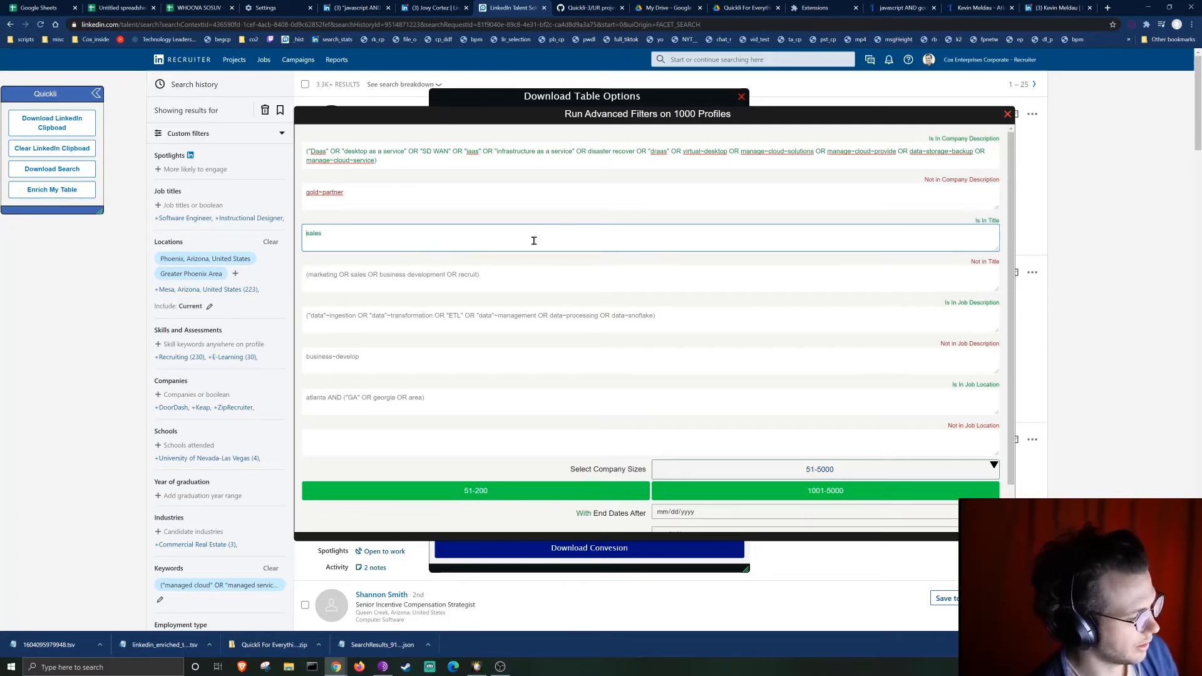
type("(")
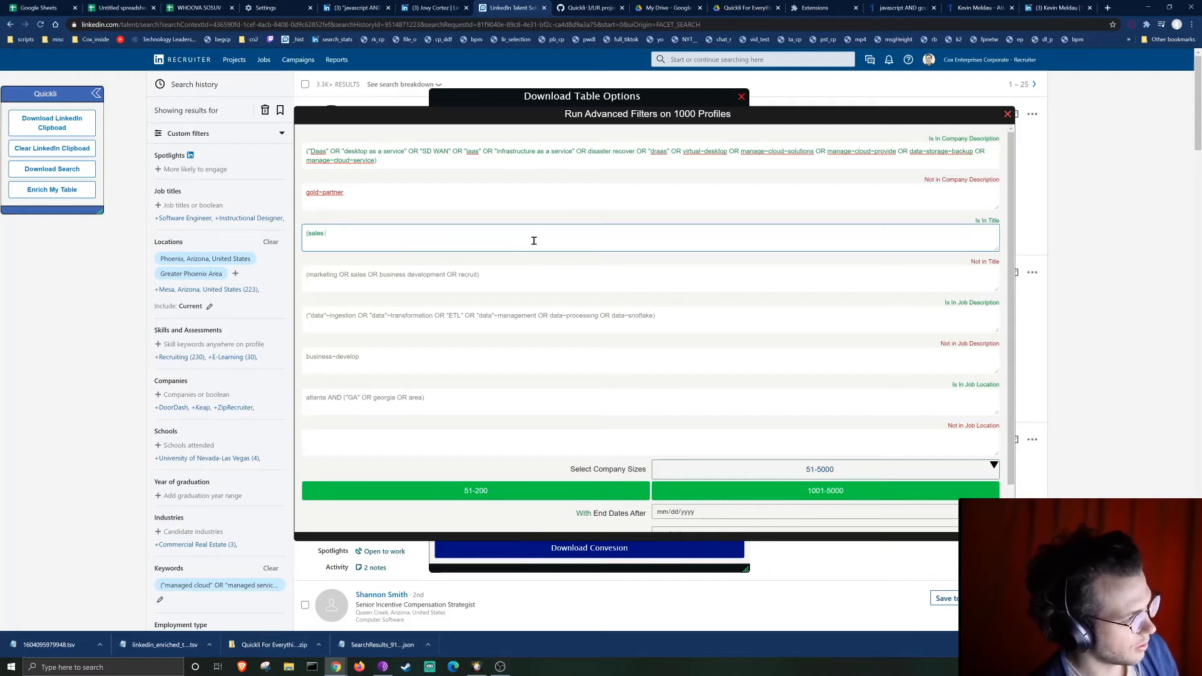
key("BackSpace")
key("BackSpace")
type("OR ")
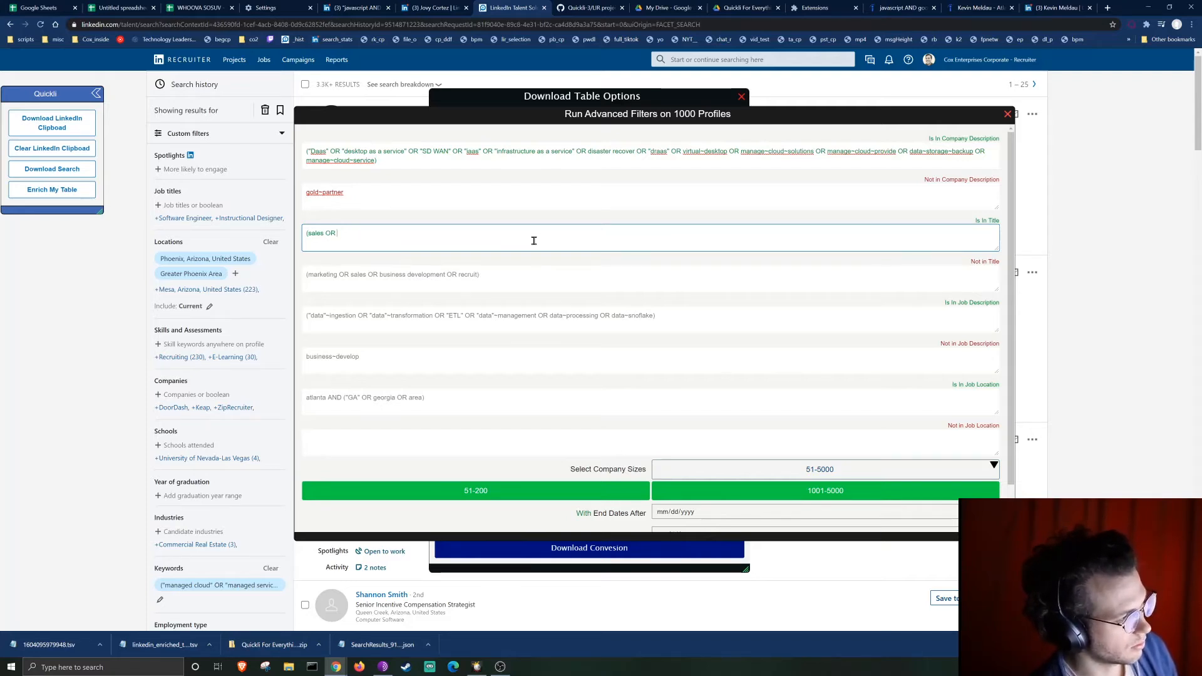
type("business")
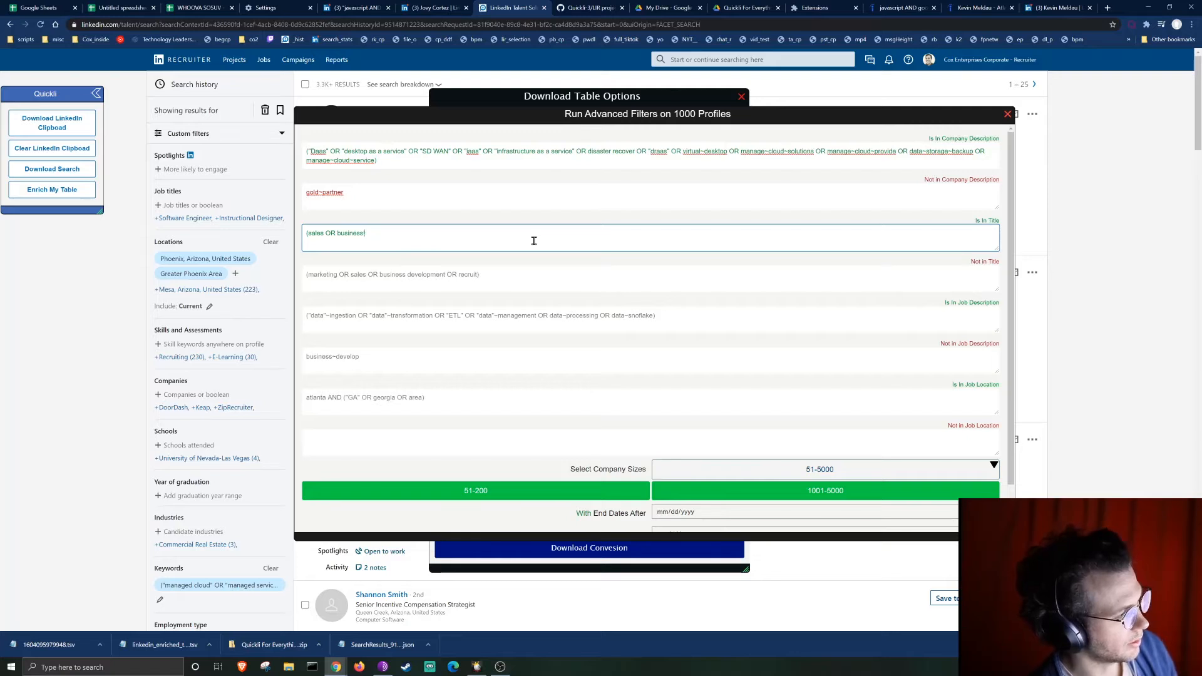
type("~")
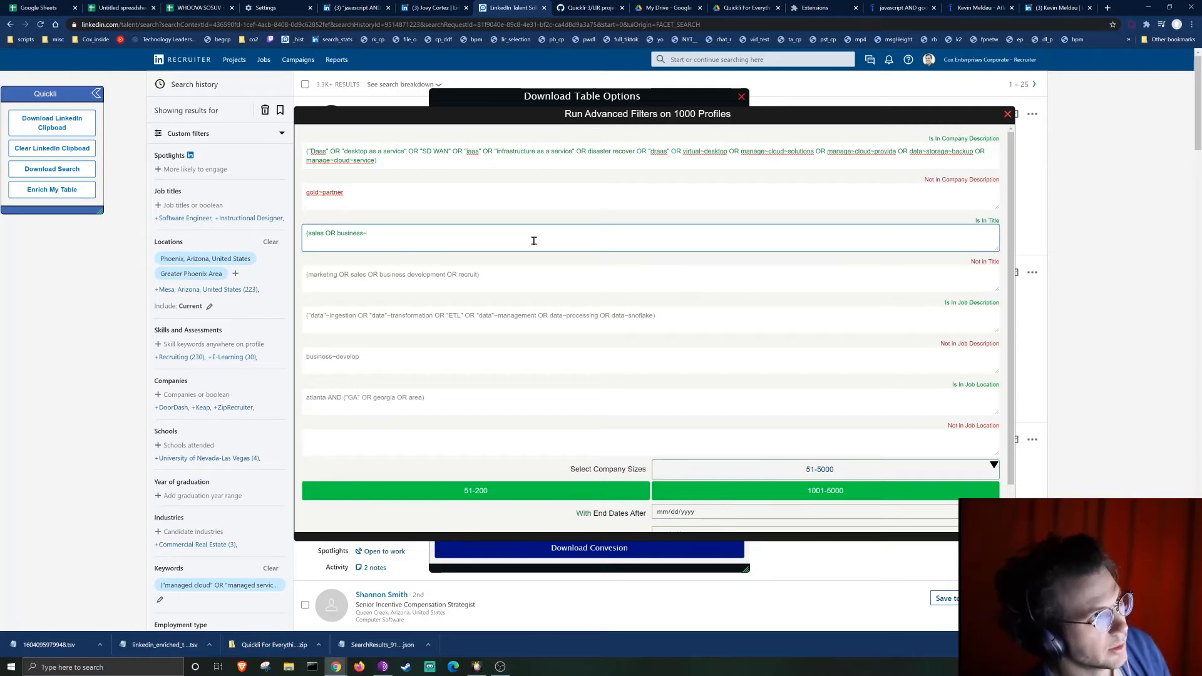
scroll(483, 265, "up", 1)
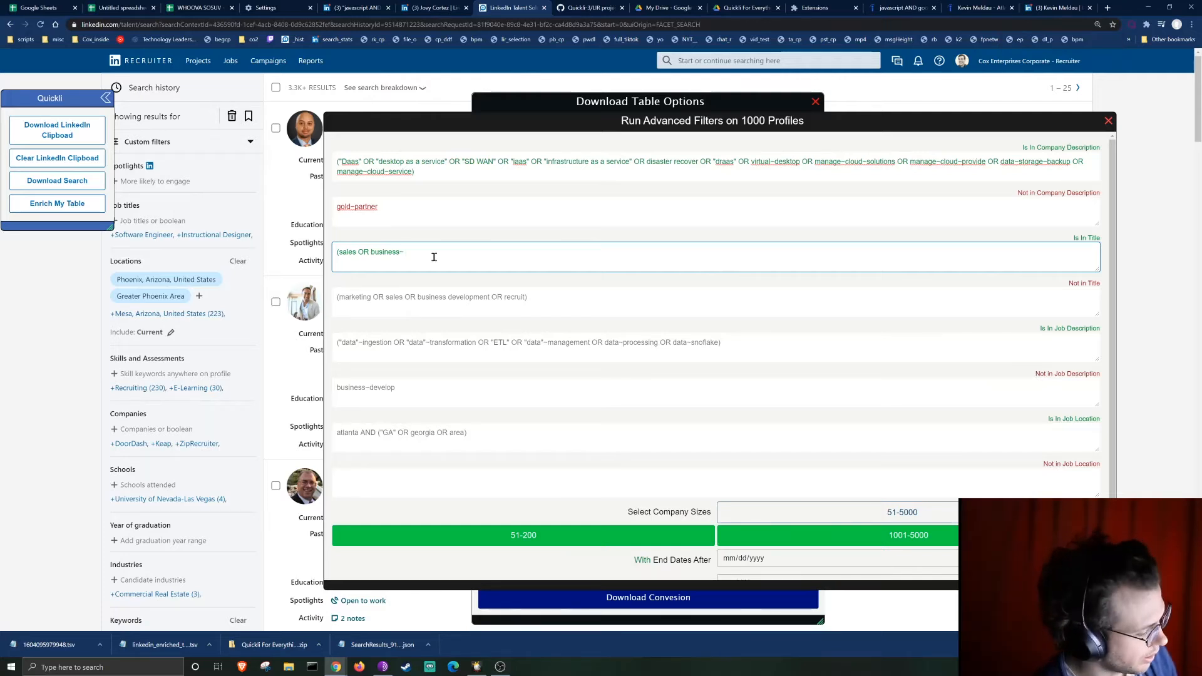
type("dev")
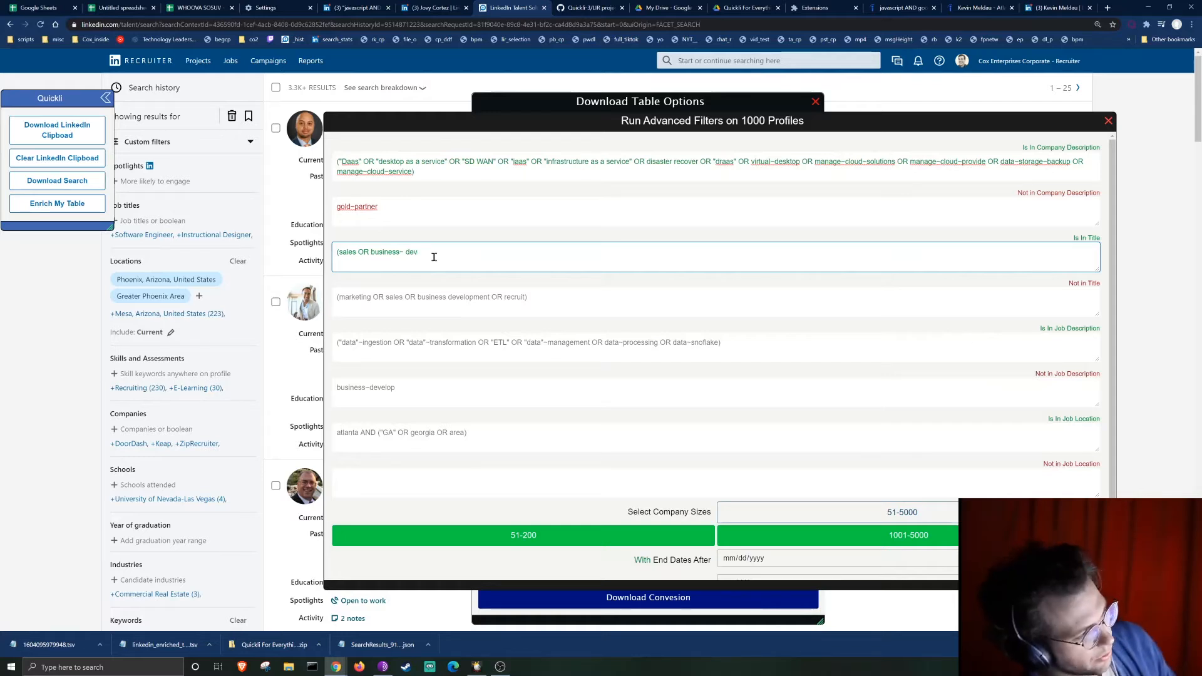
key("BackSpace")
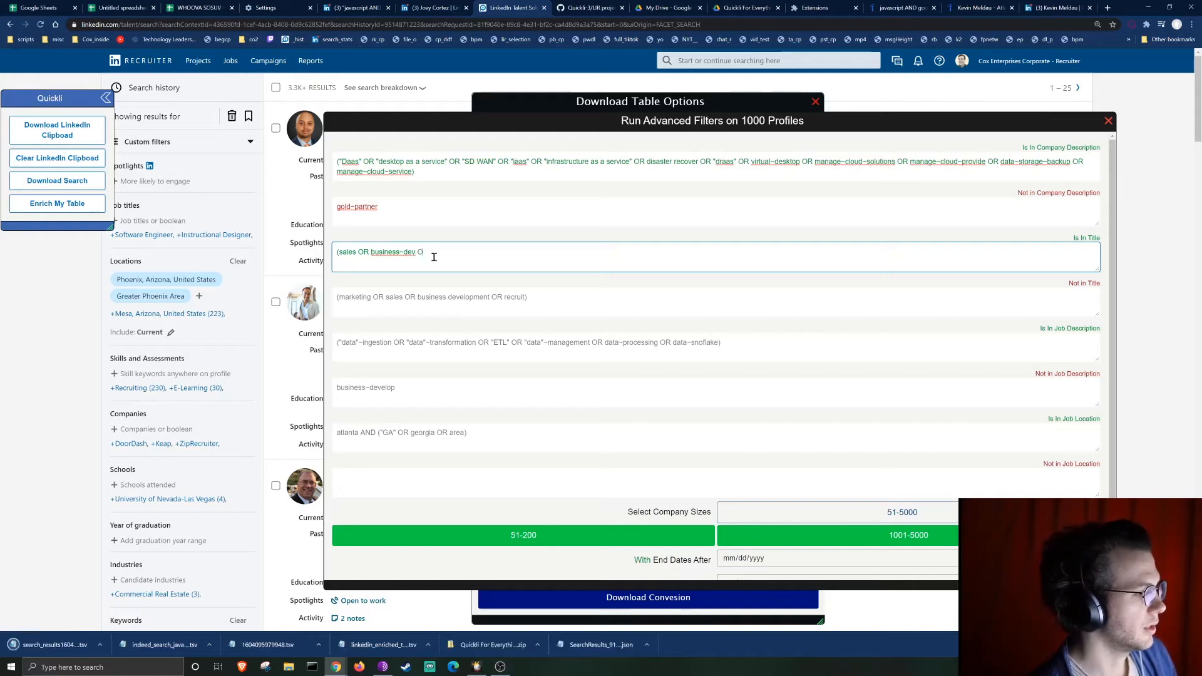
Complete the Is In Title filter by adding OR account exec OR account manager OR account director) after business~dev.
type("OR")
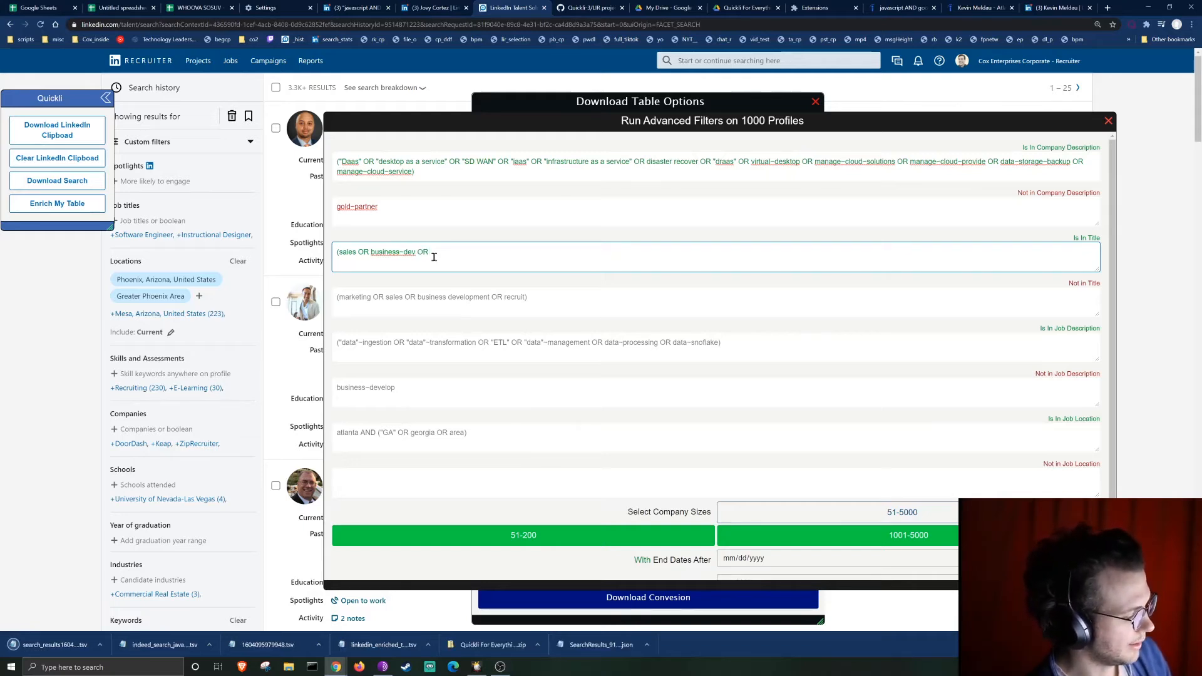
type(" accou")
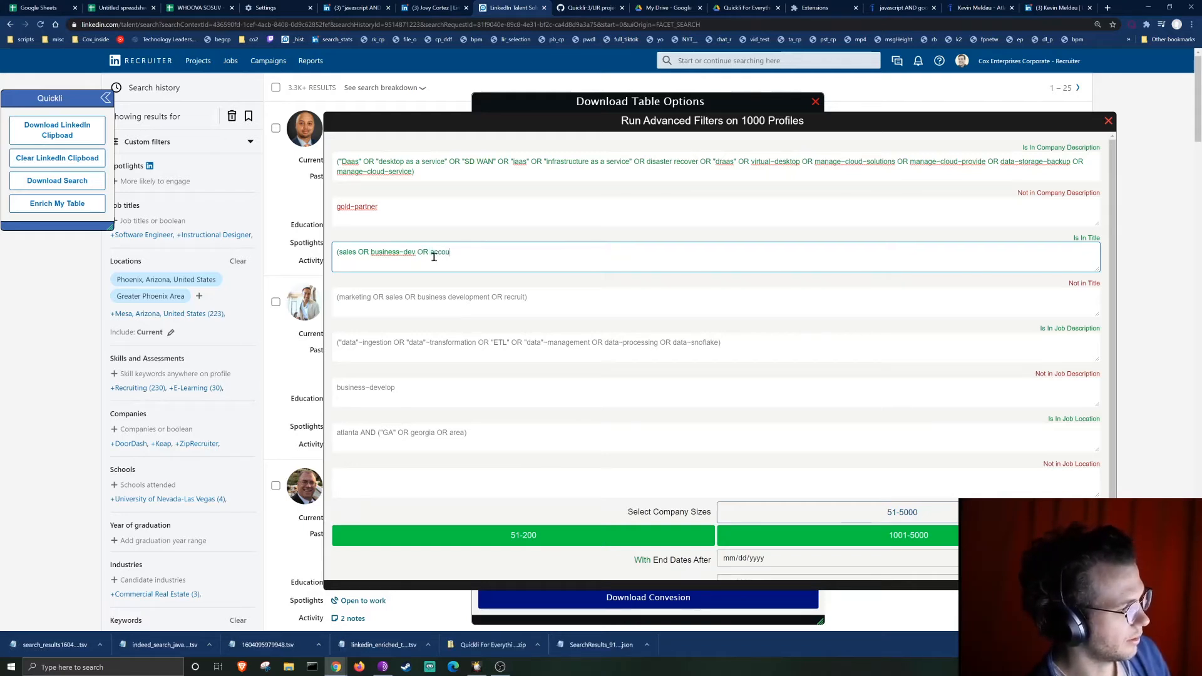
type("nt exec")
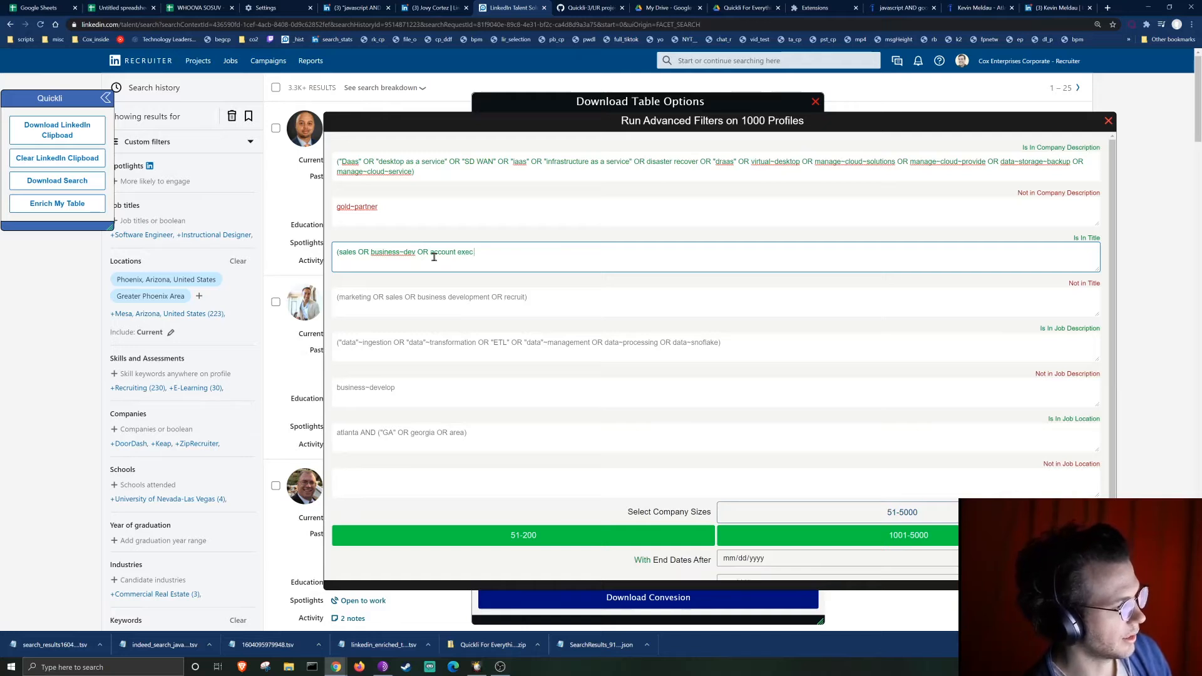
type(" OR account")
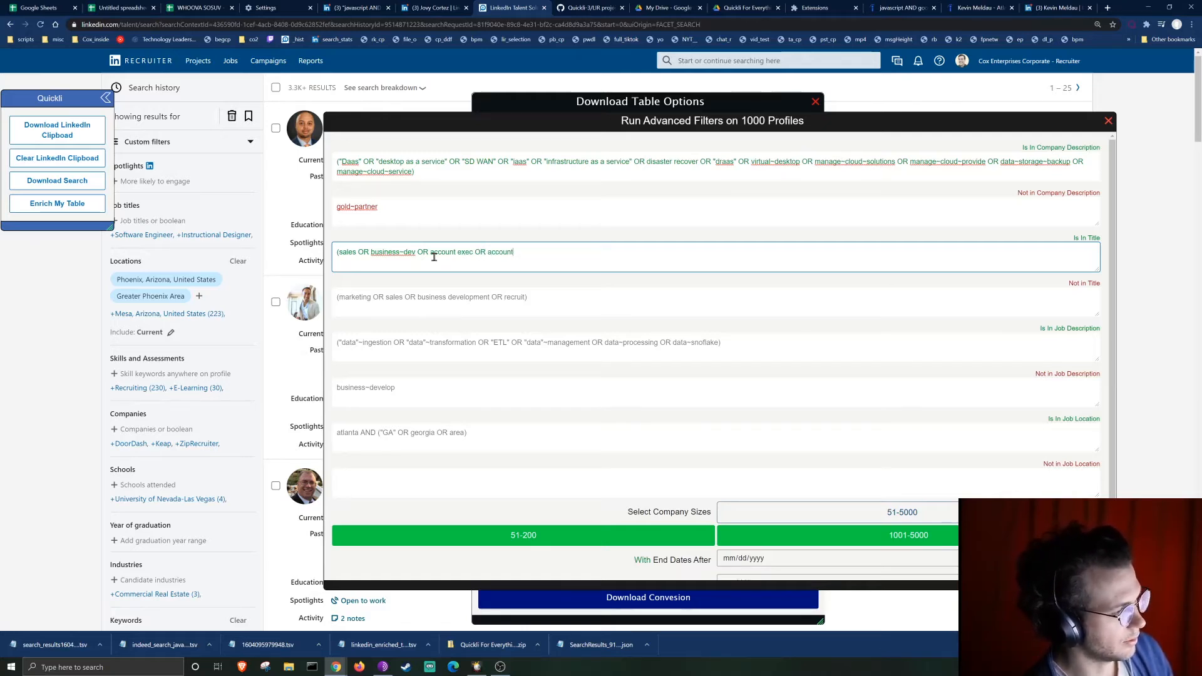
type(" manager OR ac")
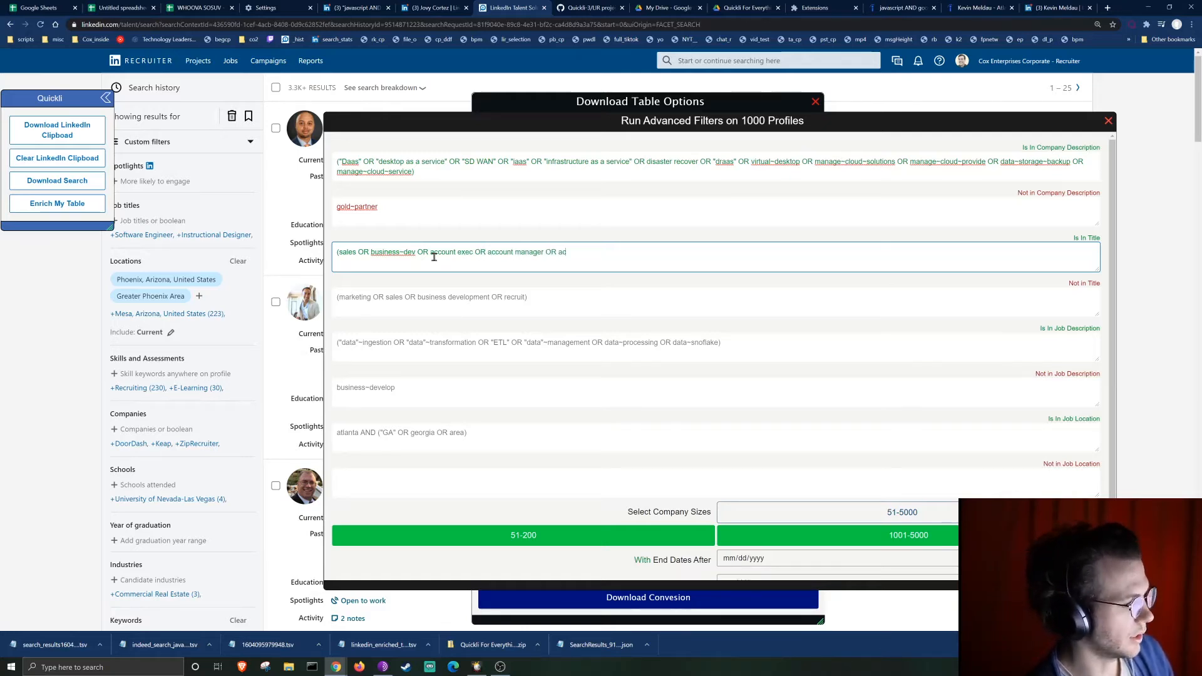
type("count dirre")
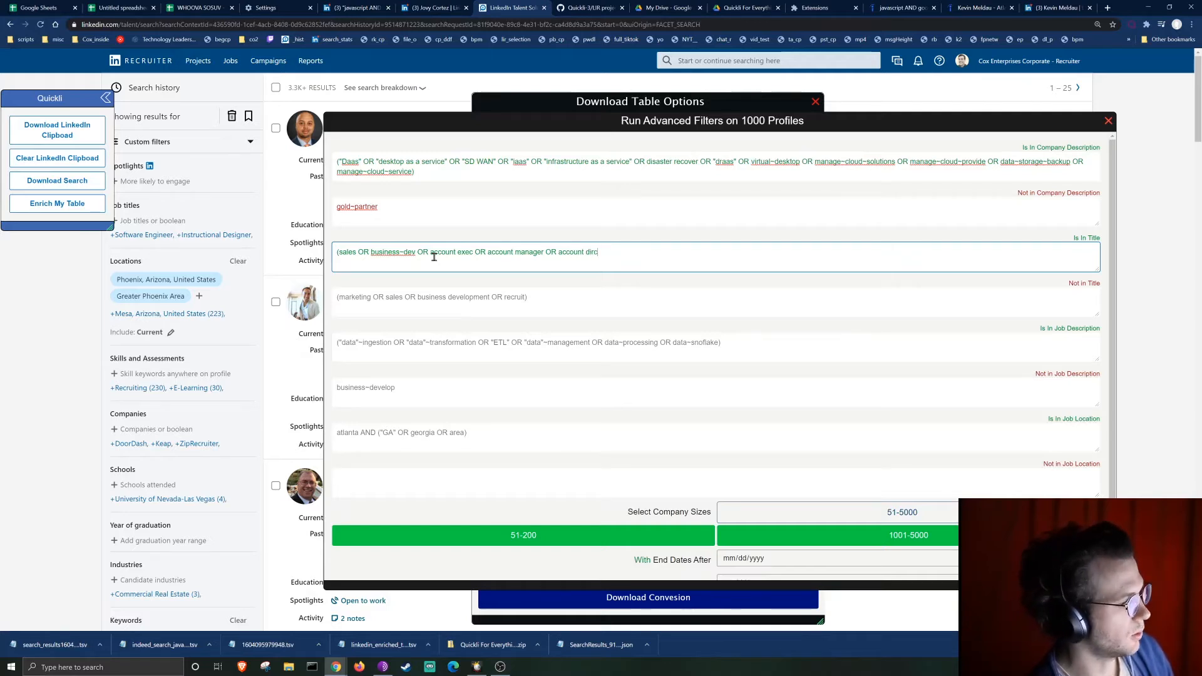
type("c")
key("BackSpace")
type("rec")
key("BackSpace")
key("BackSpace")
type("ec")
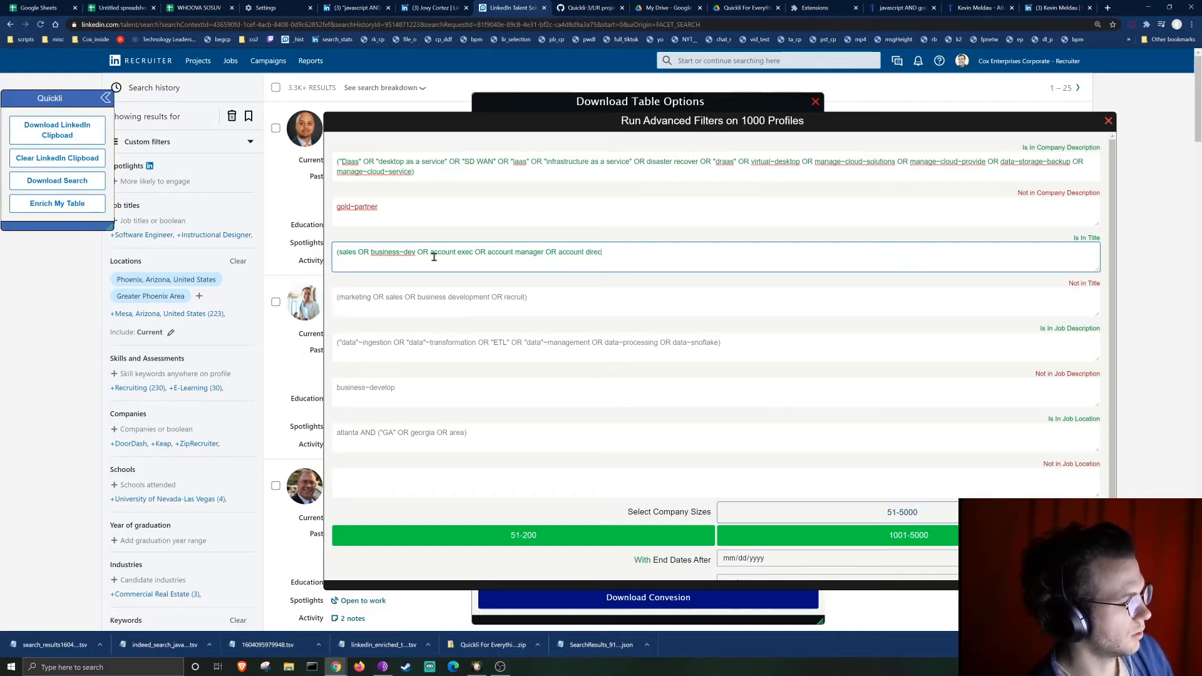
type("tor)")
key("Tab")
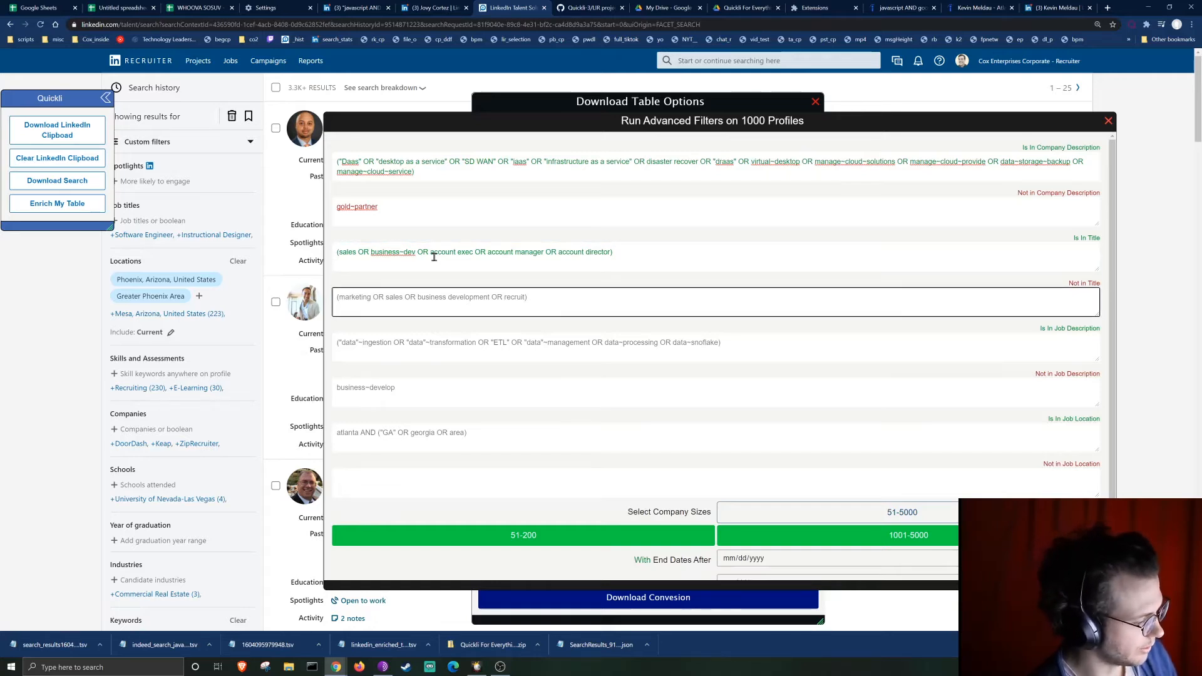
Set the Not in Title filter to (VP OR president OR sale~director OR sale~manage OR chief).
type("VP")
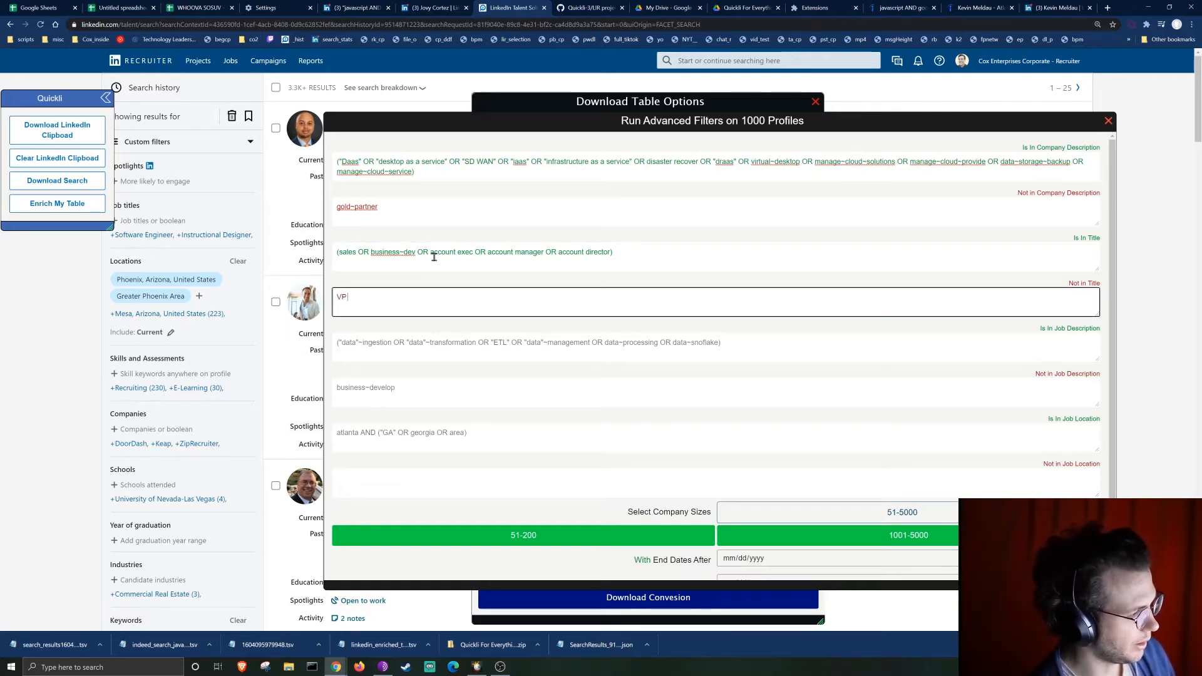
type(" OR")
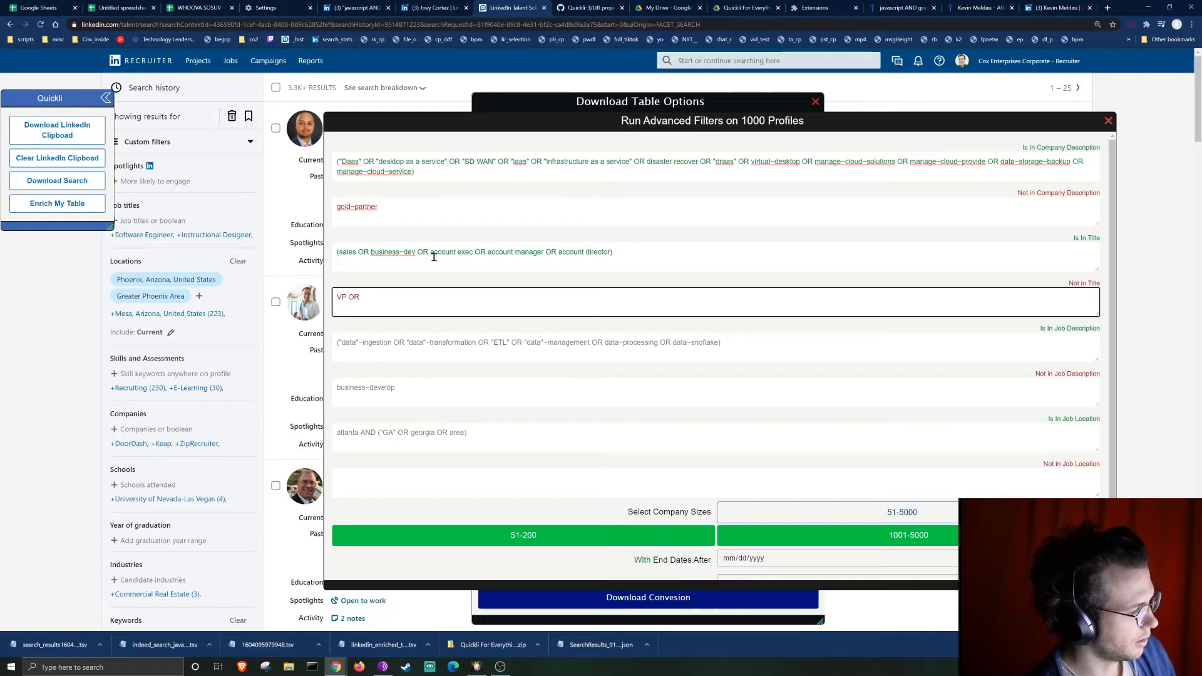
type(" president ")
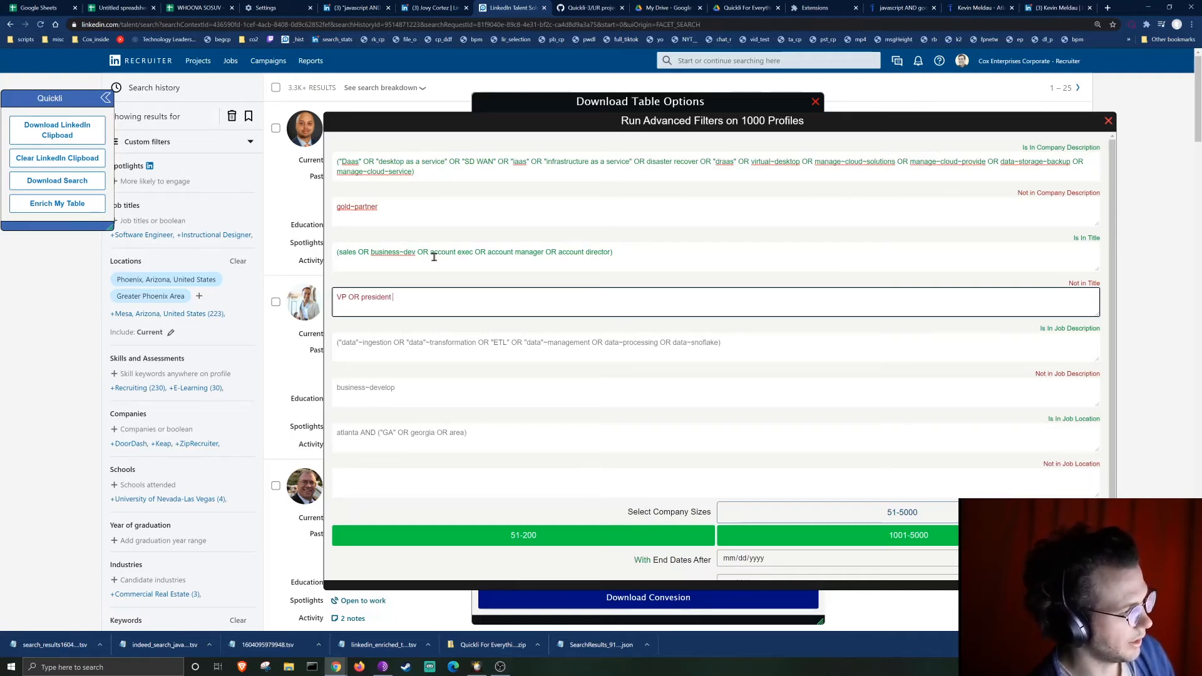
type("oR")
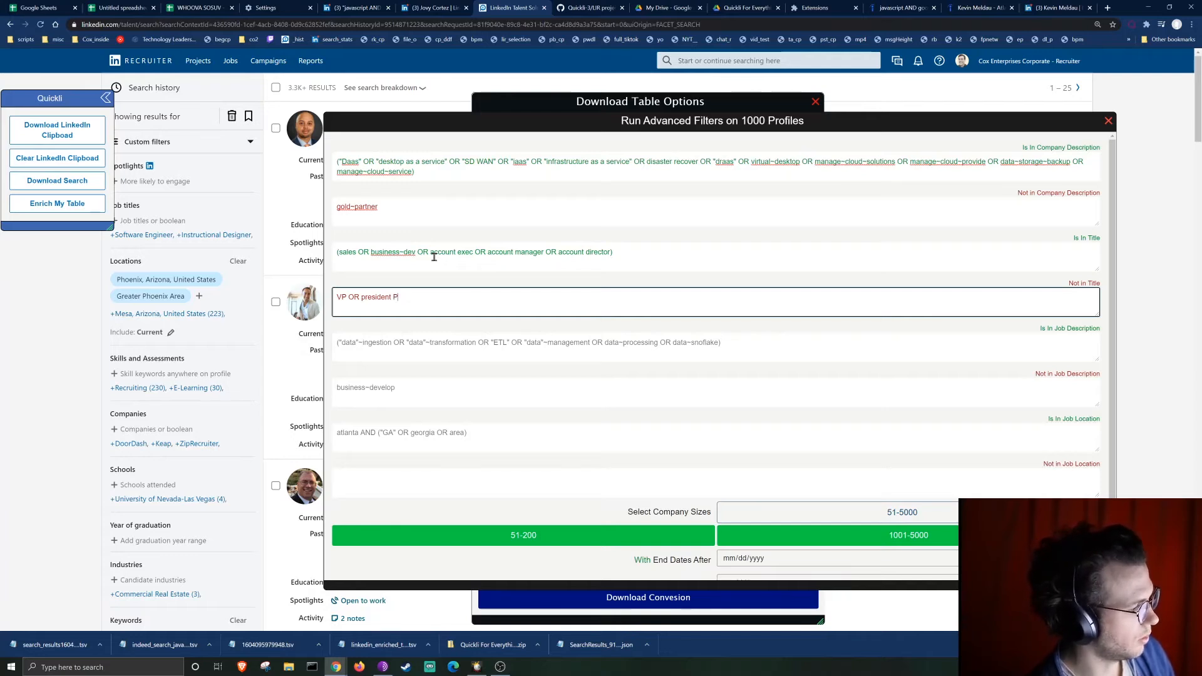
key("BackSpace")
key("BackSpace")
type("OR sale~director")
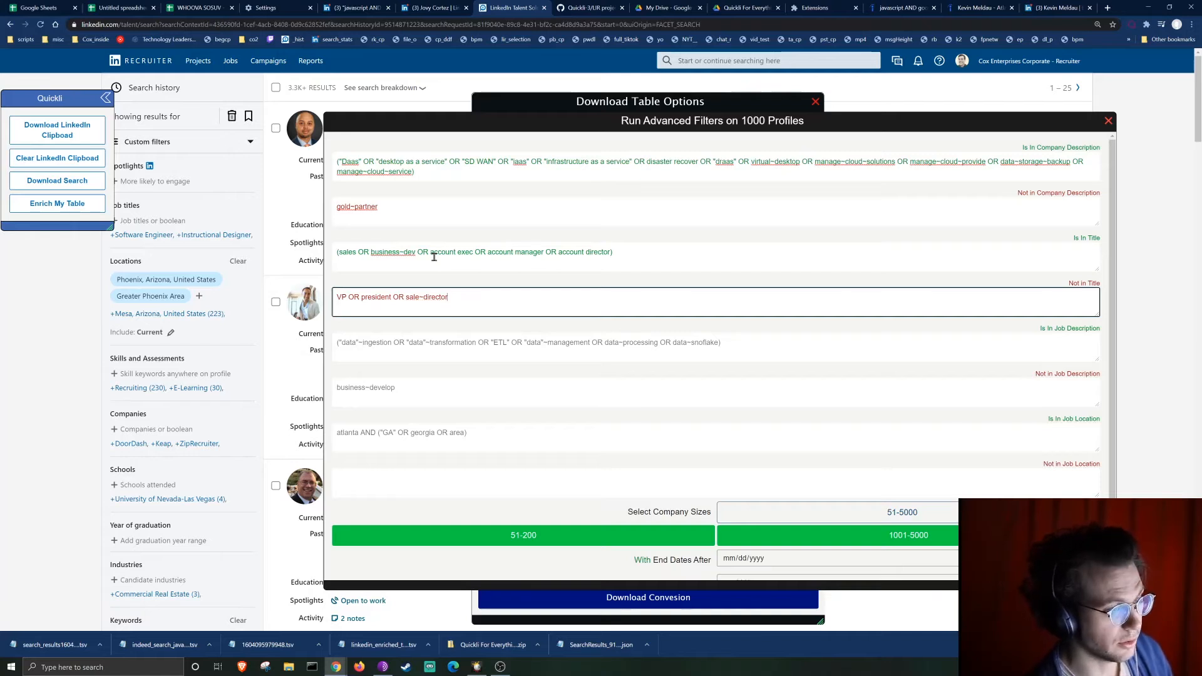
type("\"")
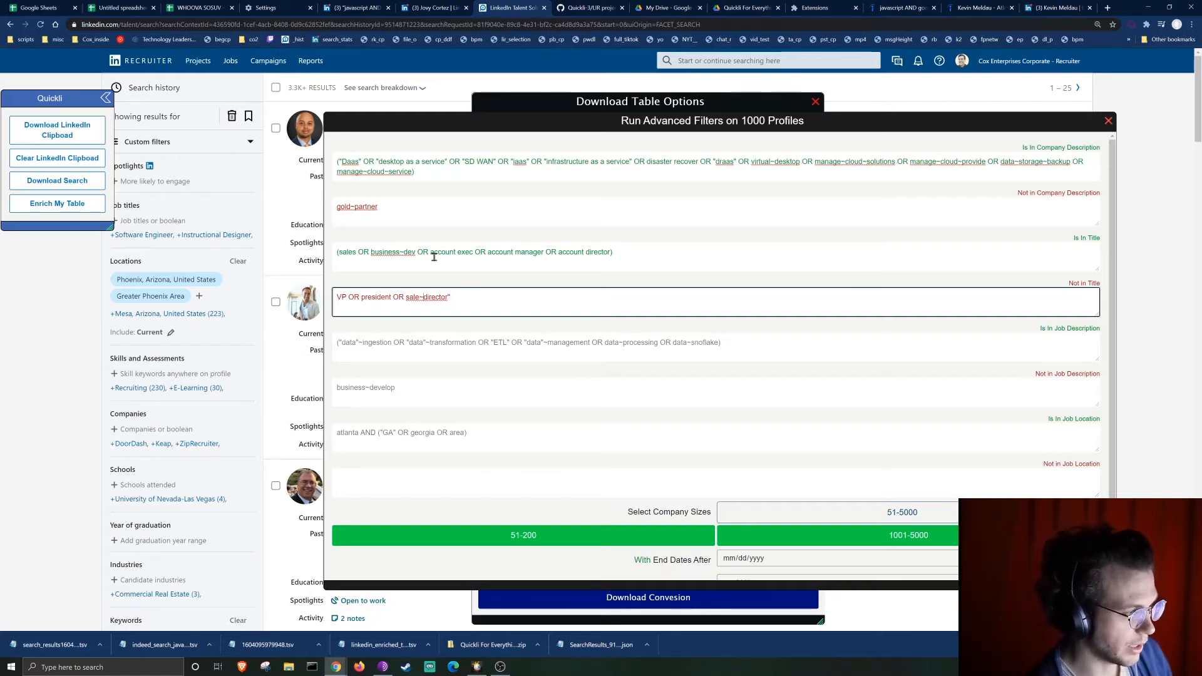
key("BackSpace")
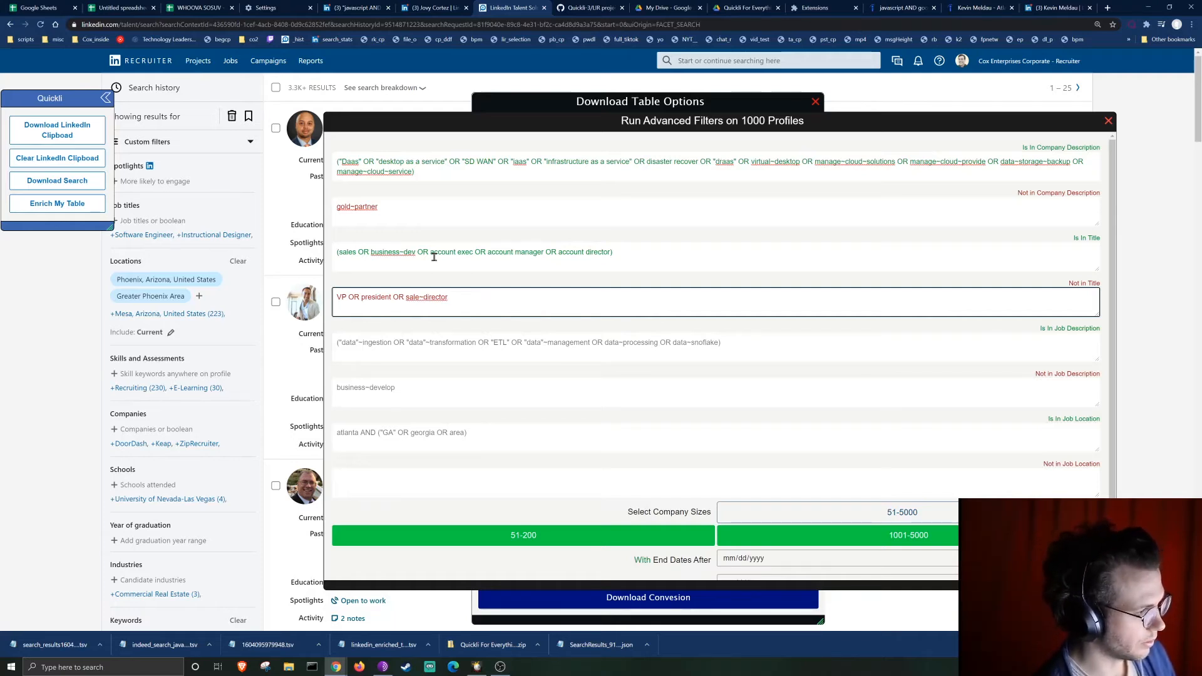
type("O")
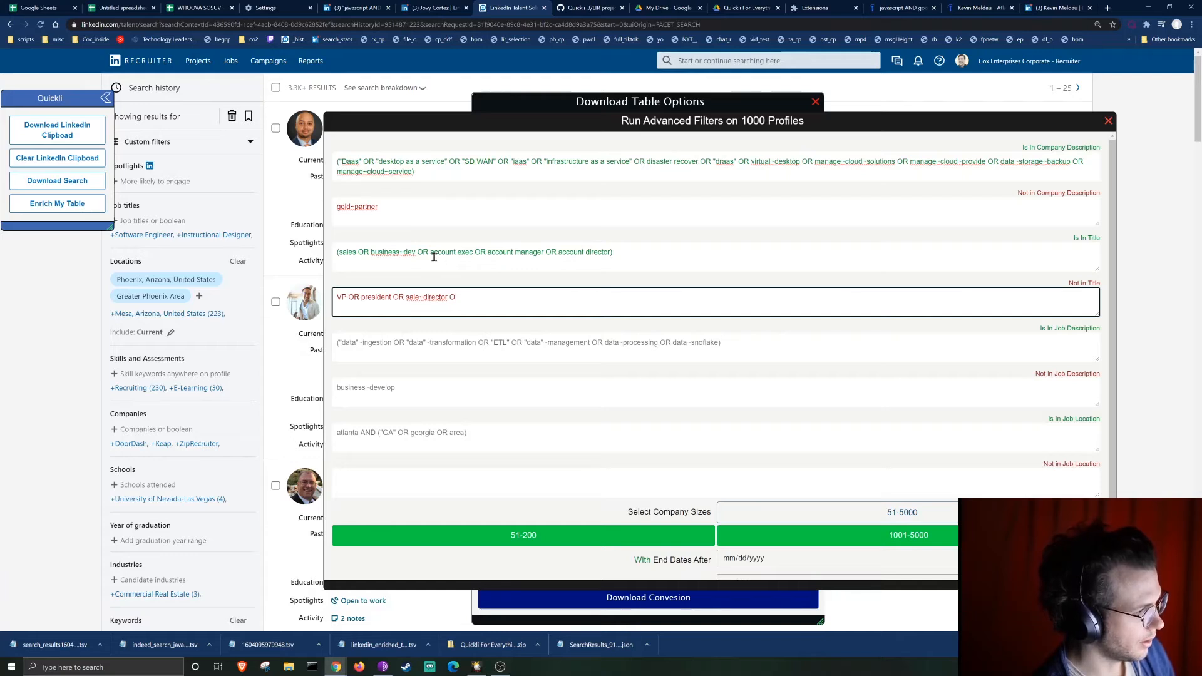
type("RE")
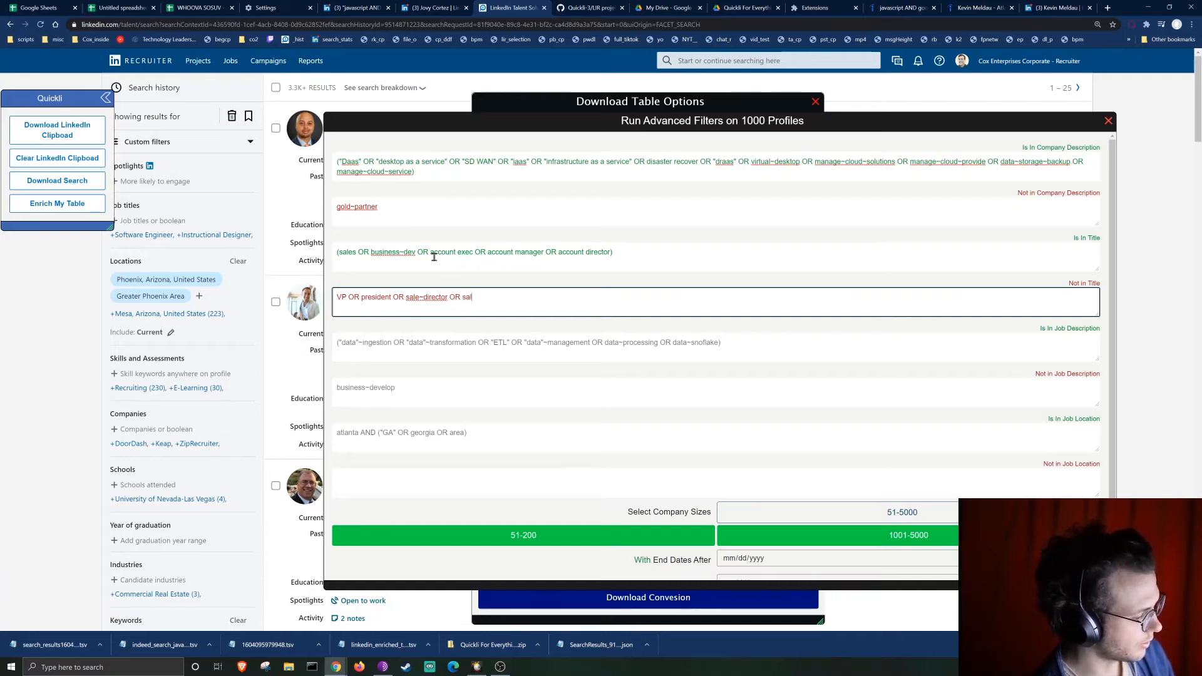
type(" sale~manag")
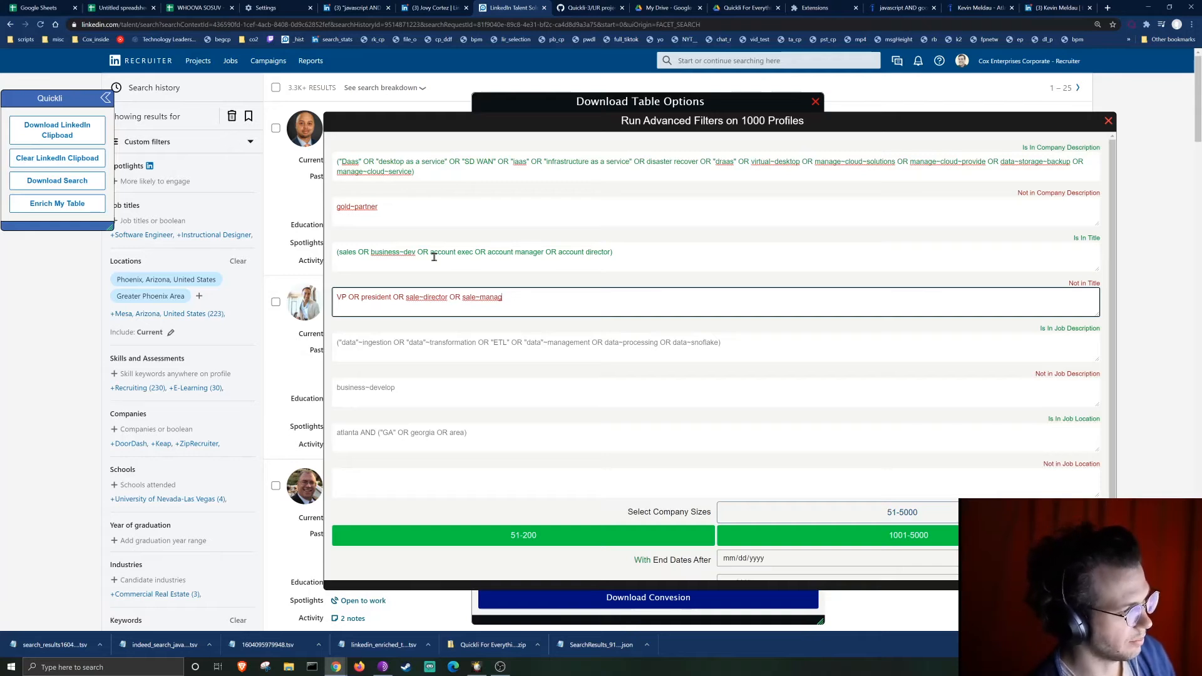
type("e OR c")
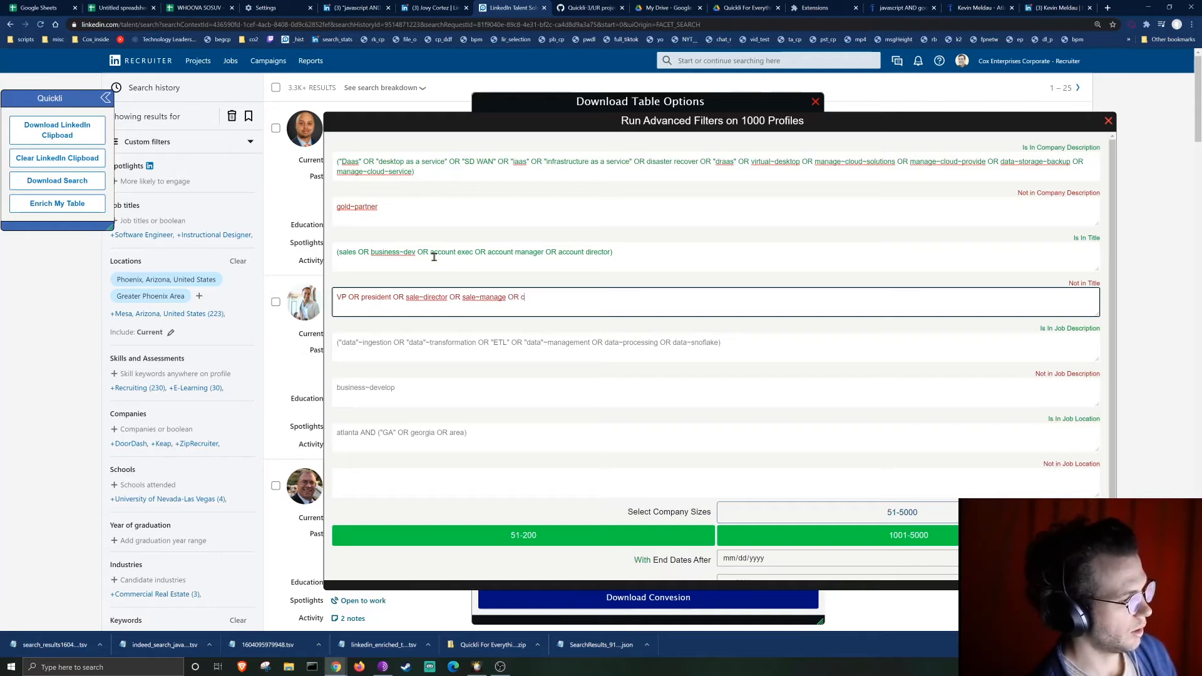
type("hief")
key("Tab")
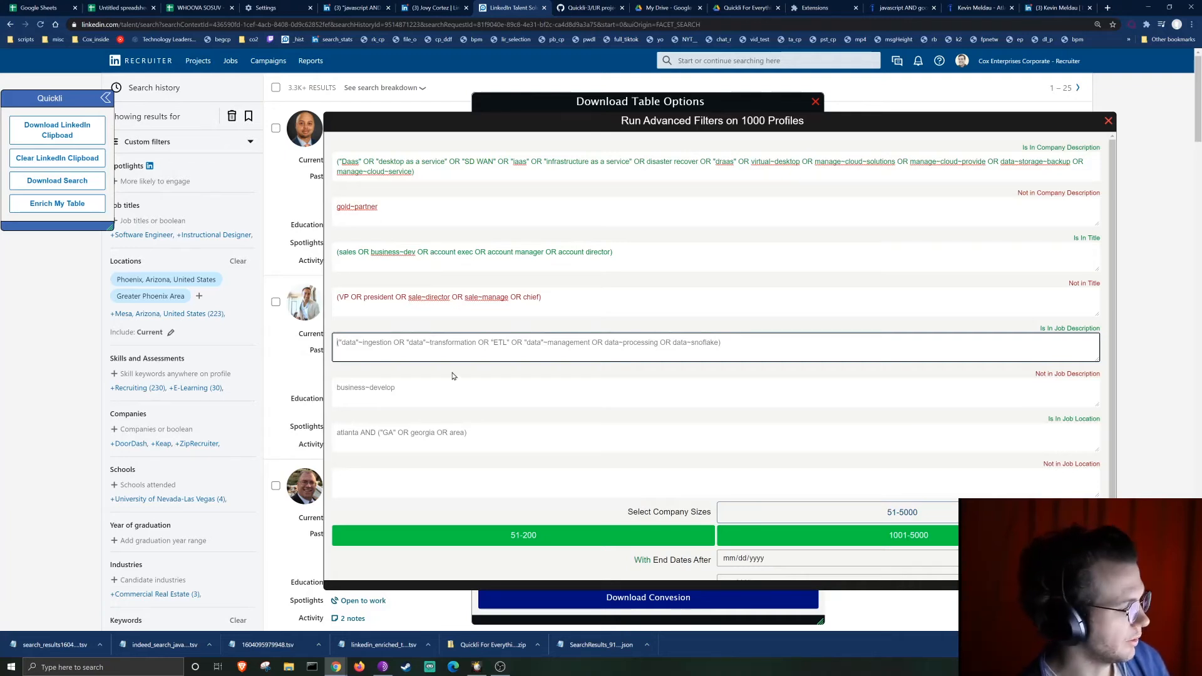
Run the advanced filters with the job location left blank and copy the resulting companies boolean string.
left_click(439, 429)
scroll(676, 430, "down", 1)
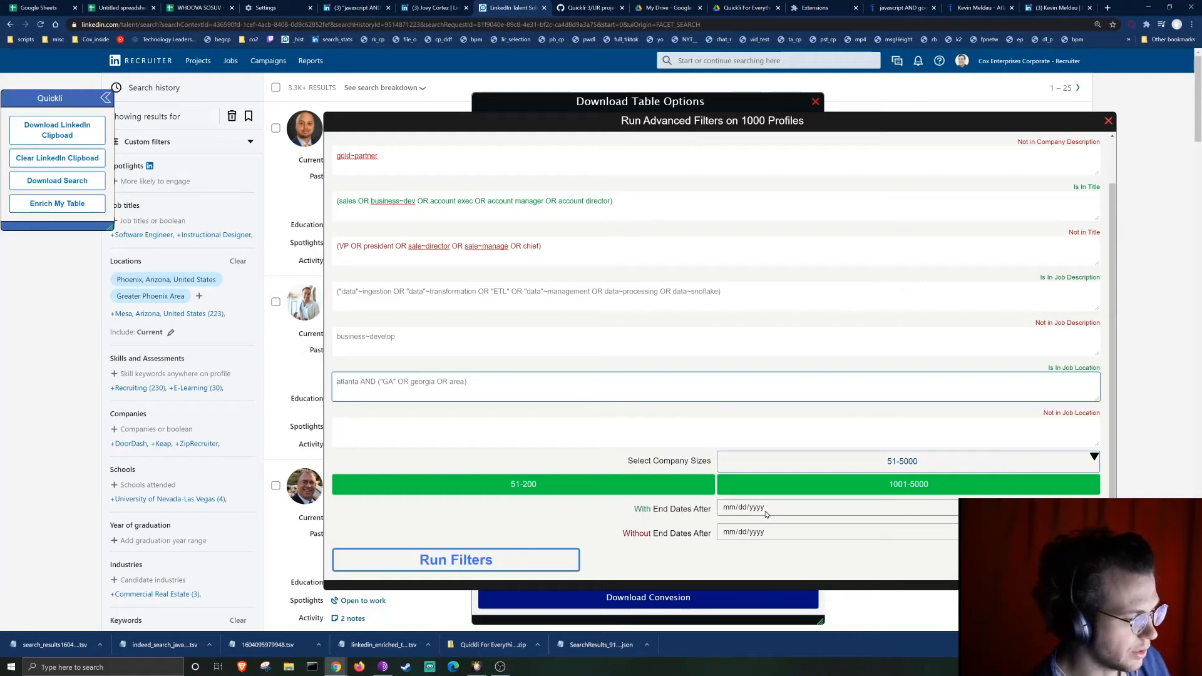
left_click(510, 570)
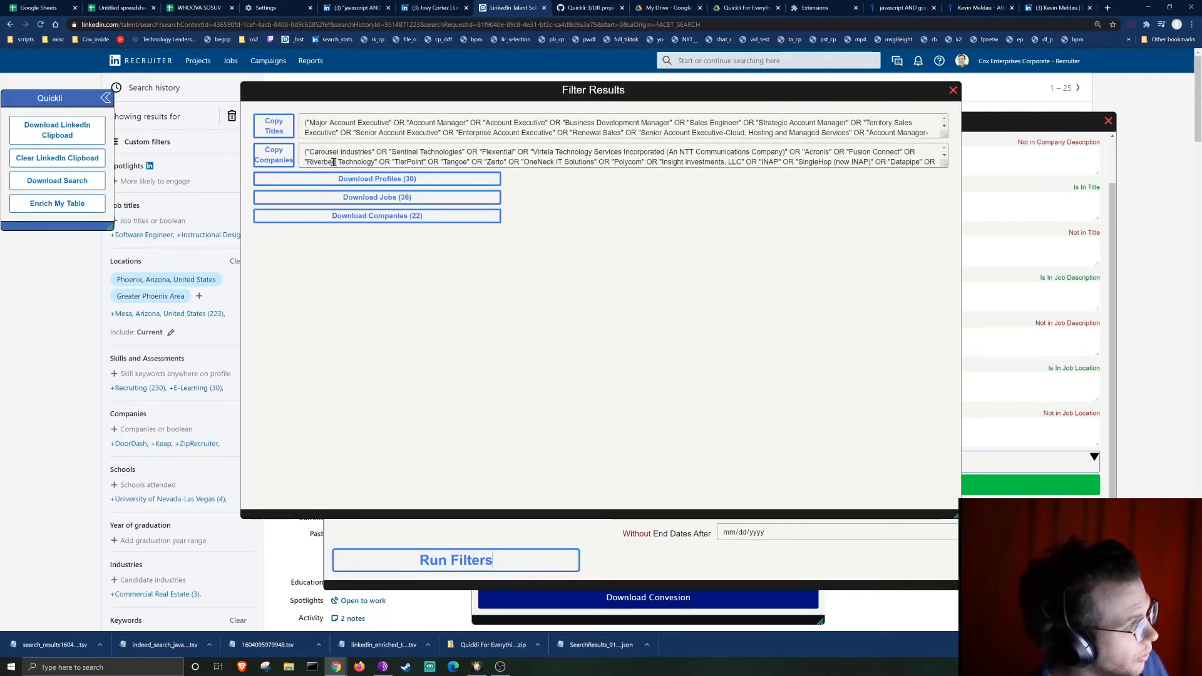
left_click(274, 155)
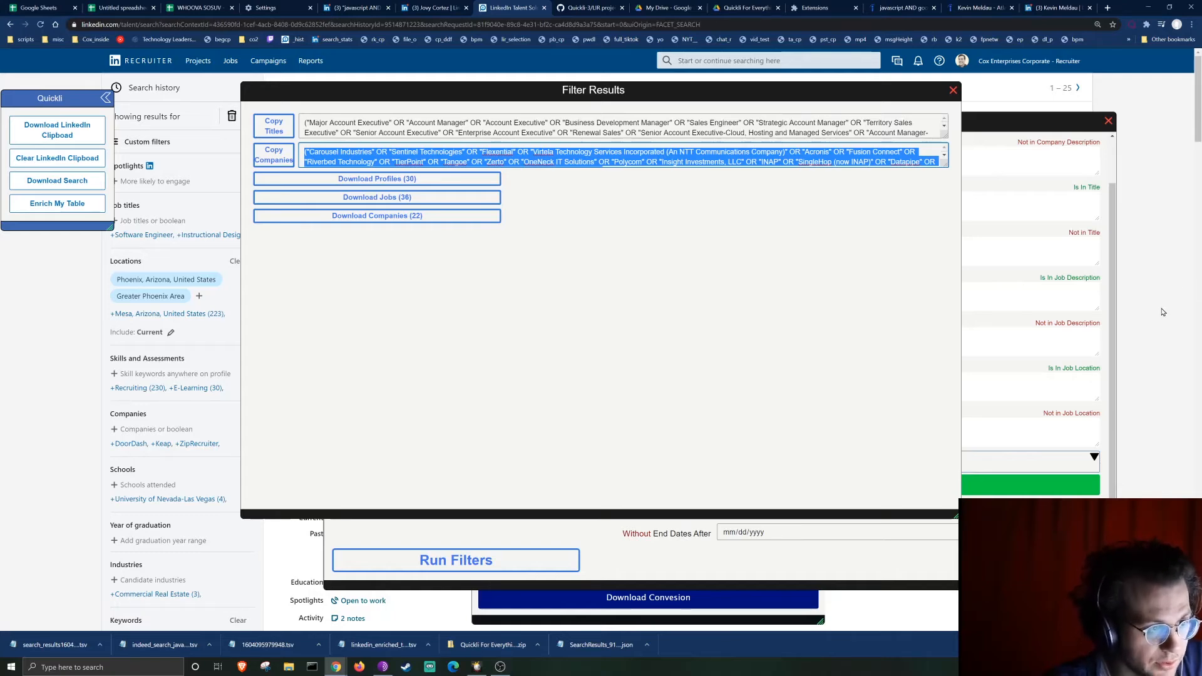
left_click_drag(722, 94, 802, 122)
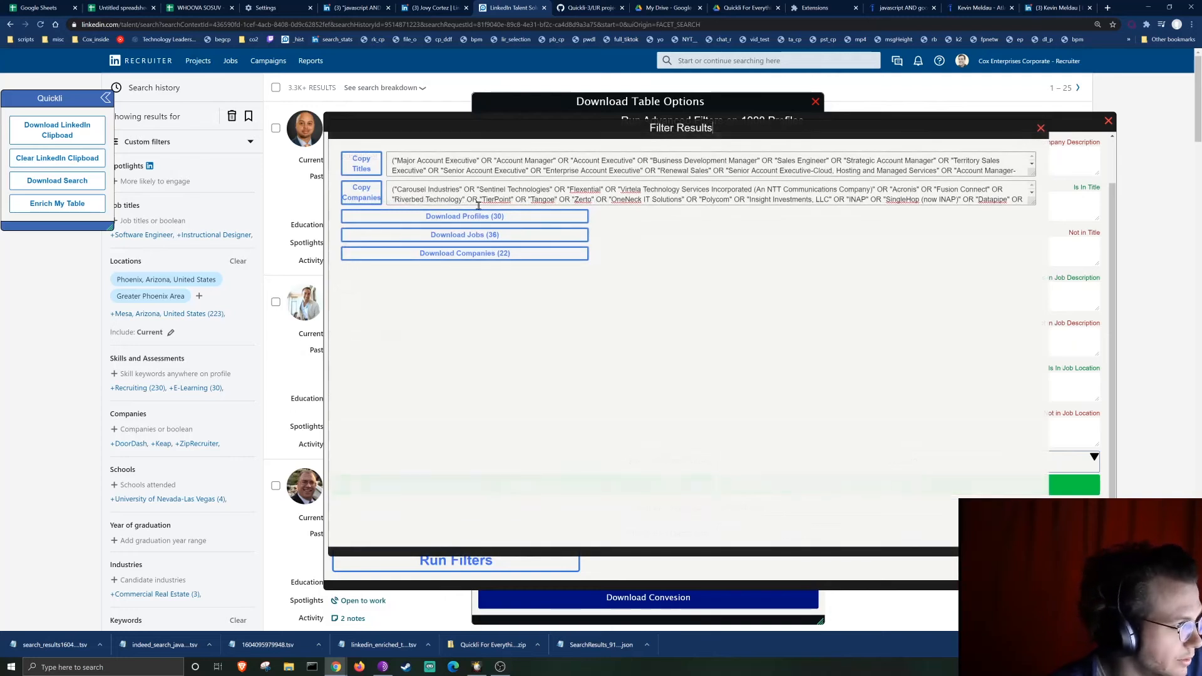
left_click(361, 193)
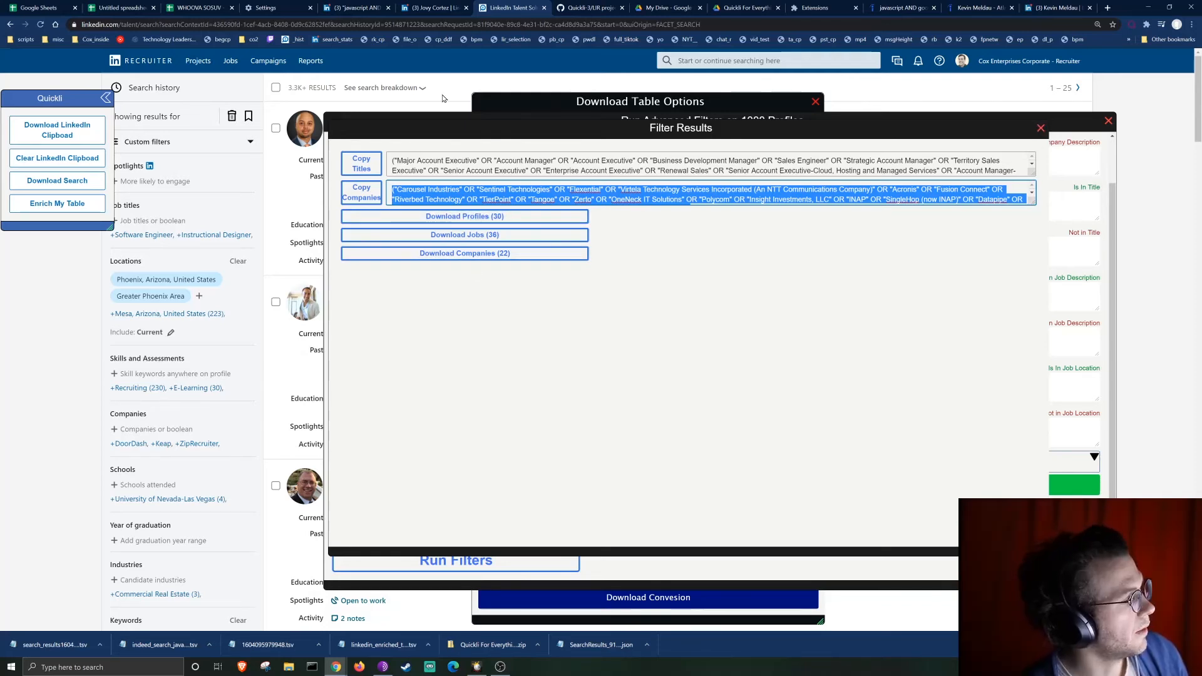
Start a Recruiter advanced search in a new tab and add the copied boolean string as a current-only company filter.
left_click(143, 65)
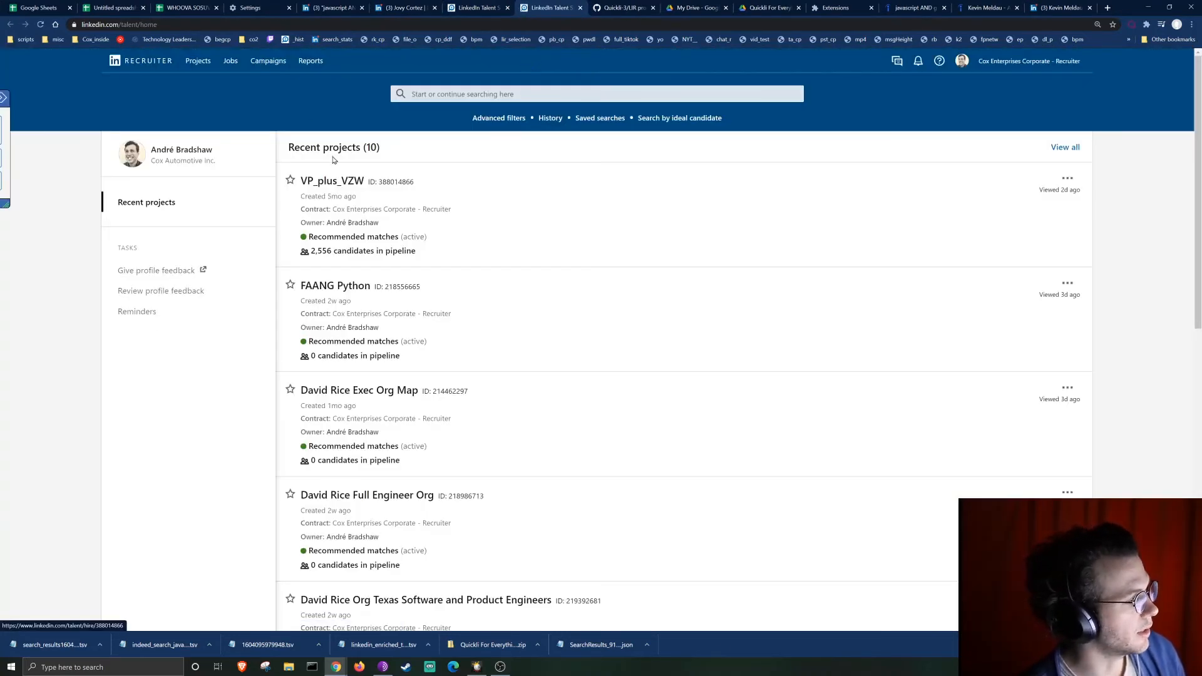
left_click(499, 119)
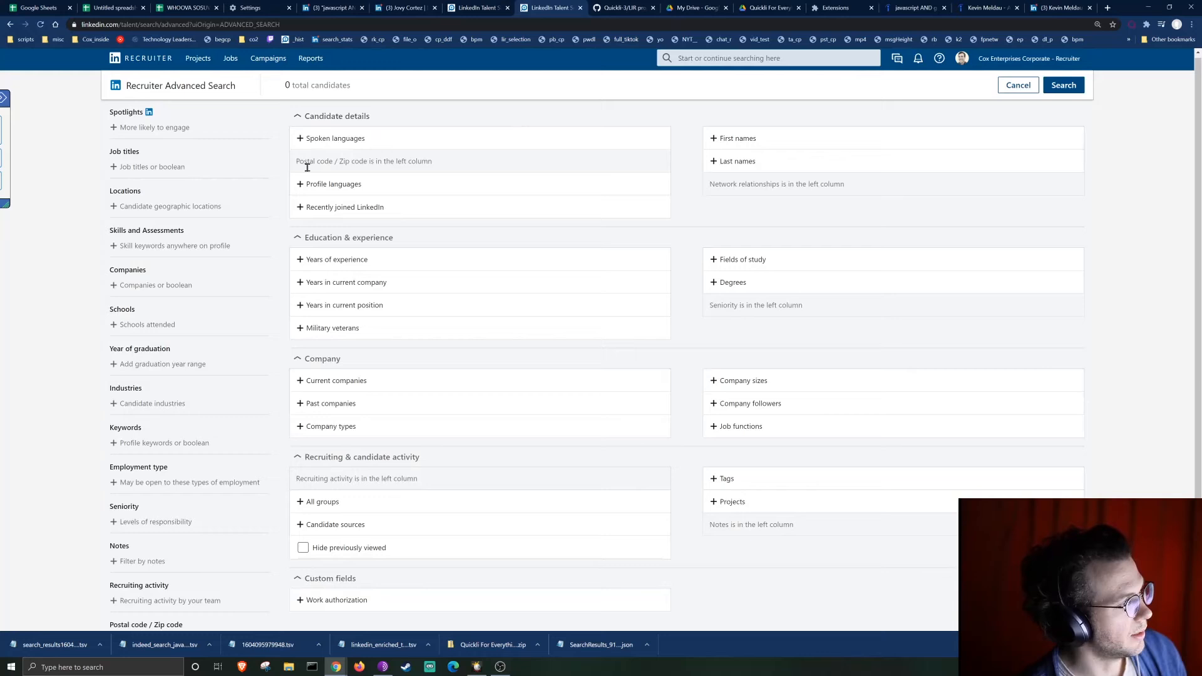
left_click(141, 285)
left_click(144, 339)
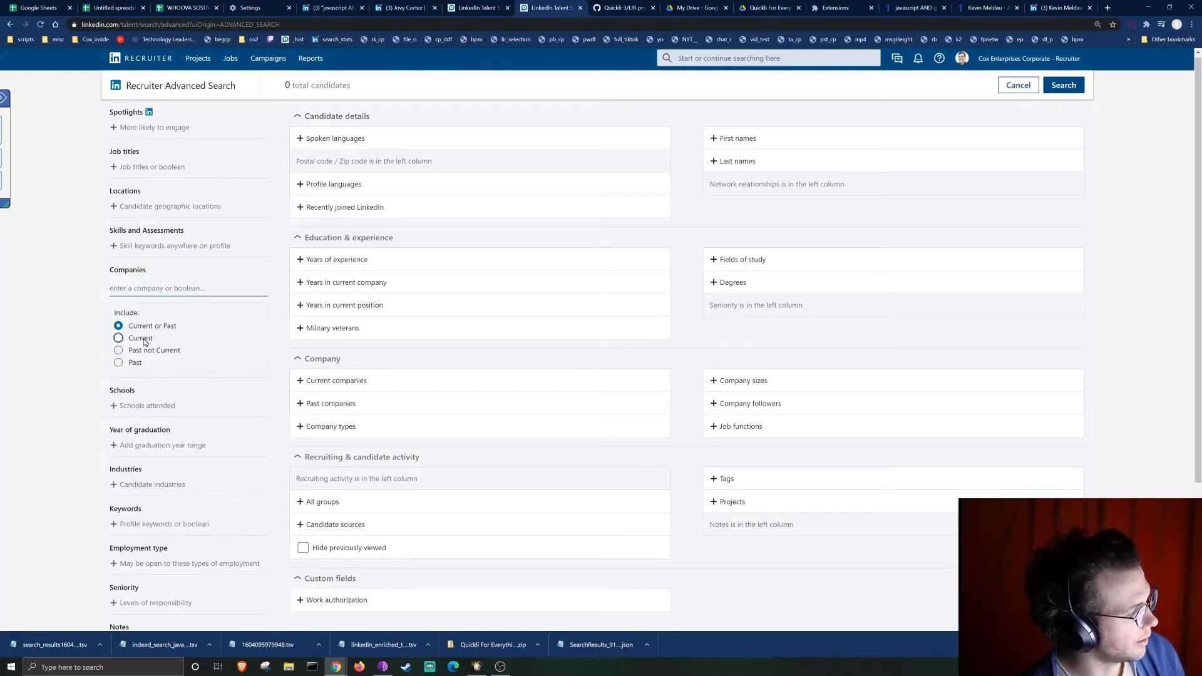
left_click(134, 288)
key("ctrl+v")
key("Return")
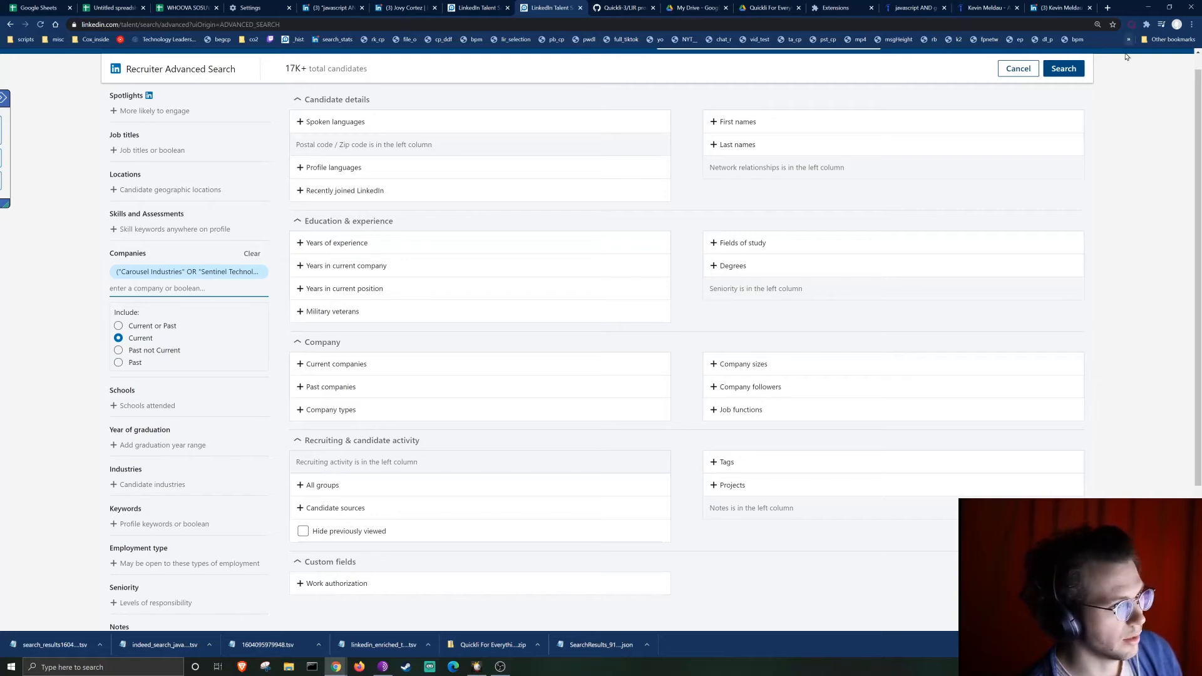
Add Phoenix, Greater Phoenix Area, Mesa, Gilbert, Peoria, Litchfield Park and Sun City West, Arizona as candidate locations and run the search.
left_click(160, 189)
type("phoe")
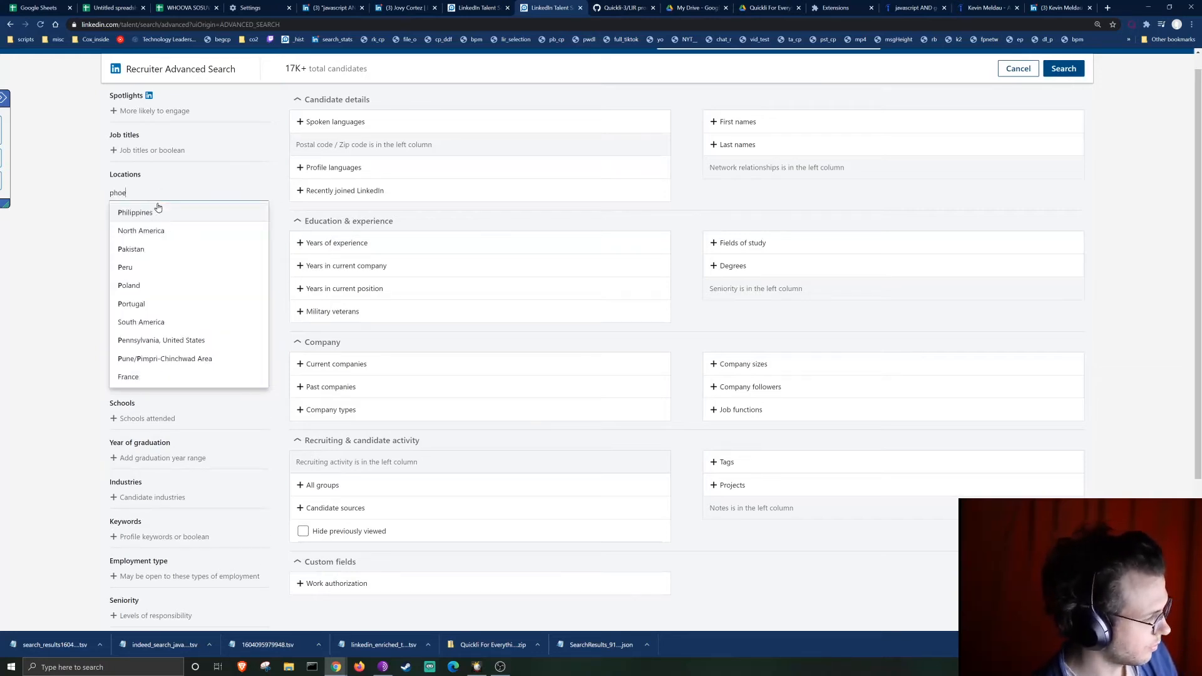
left_click(1064, 88)
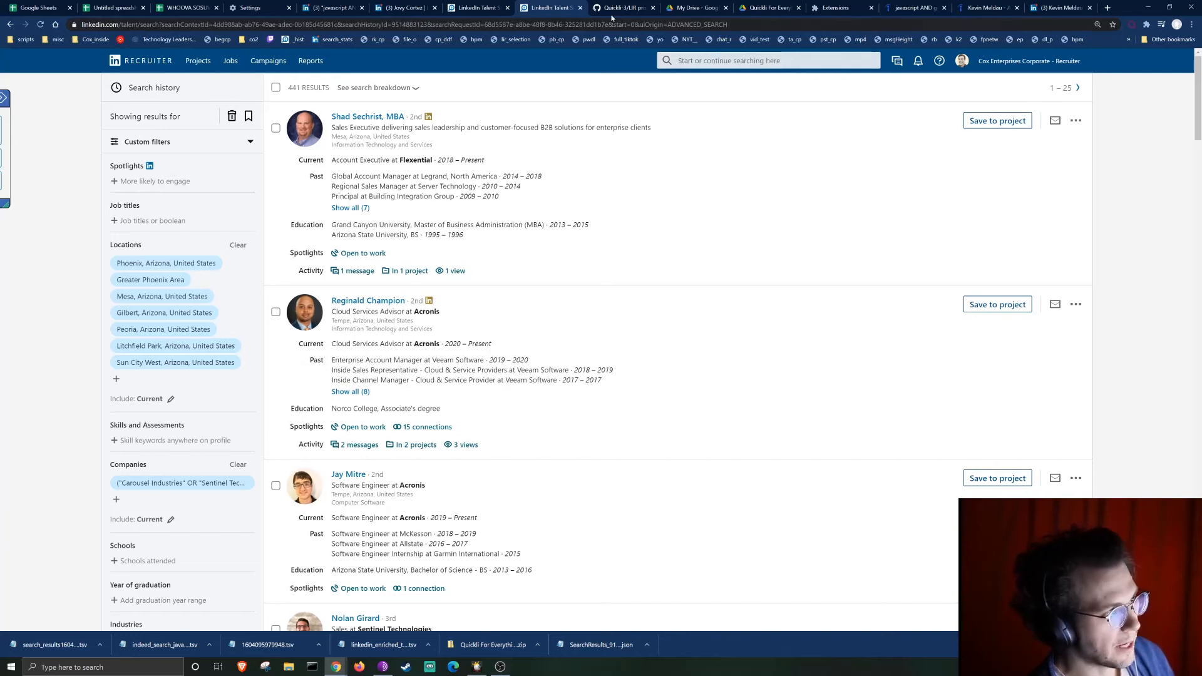
Copy the titles boolean string from the filter results into the new search's job titles and limit it to current titles.
left_click(471, 12)
left_click(362, 164)
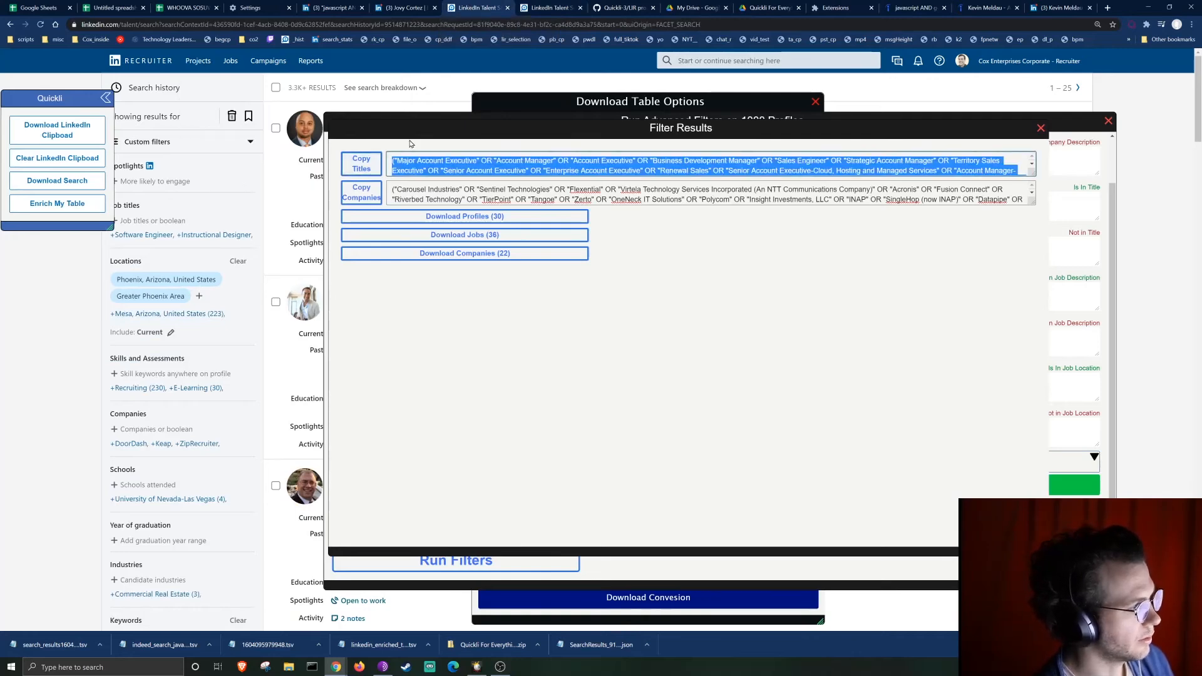
key("ctrl+Tab")
left_click(144, 221)
key("ctrl+v")
key("Return")
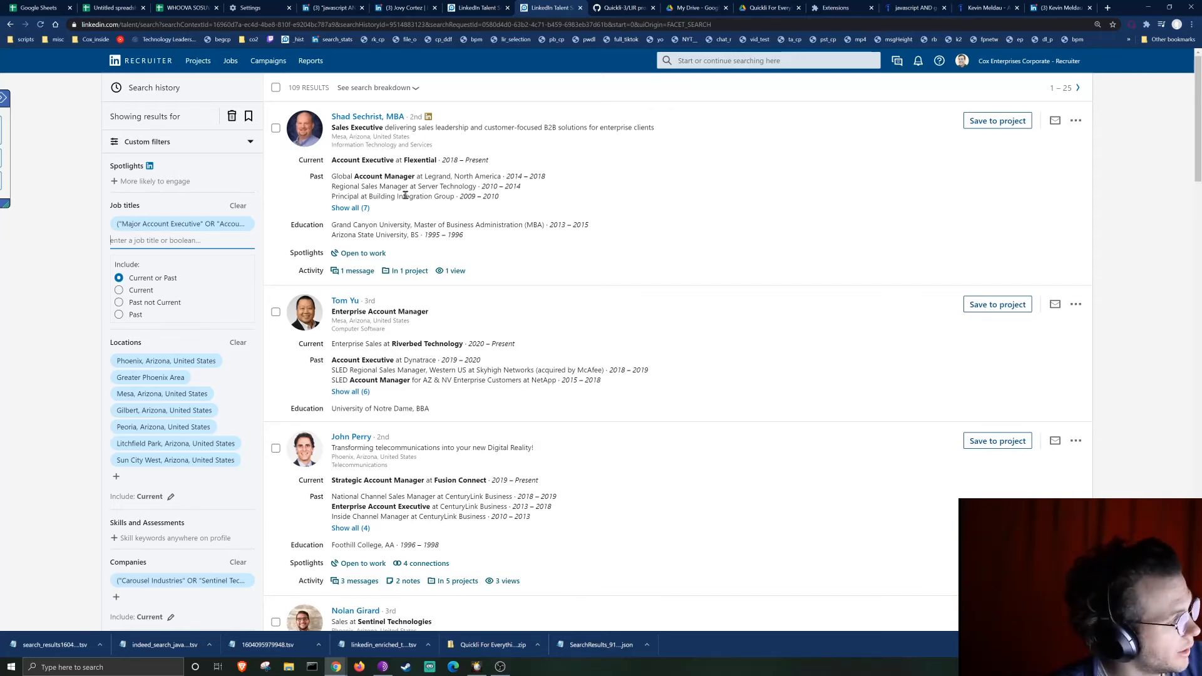
left_click(145, 292)
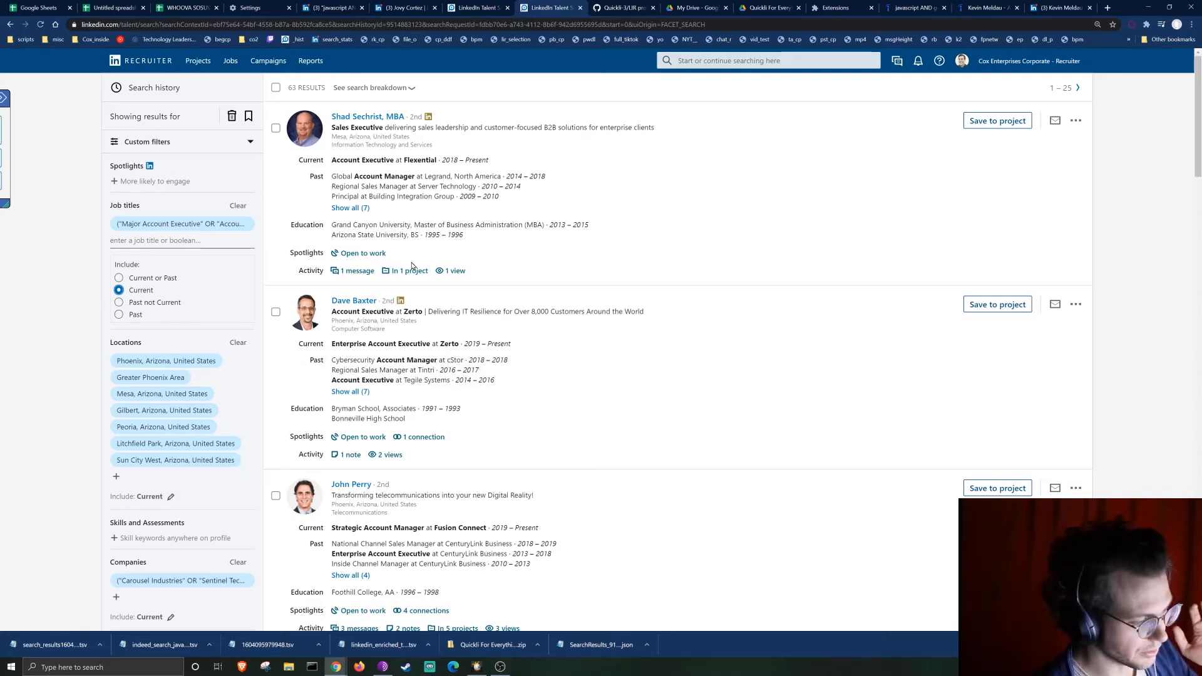
mouse_move(402, 274)
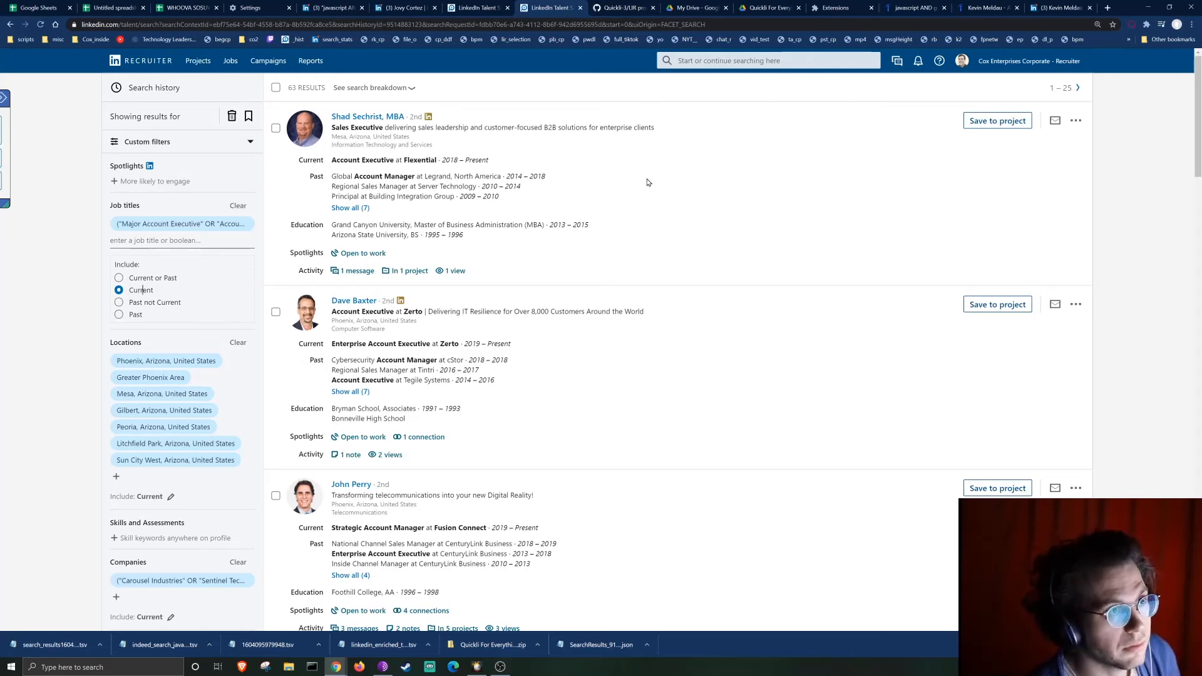
Clear the company description, excluded company description, title and excluded title filters in the advanced filters for the 1000 profiles.
left_click(480, 8)
left_click(1065, 145)
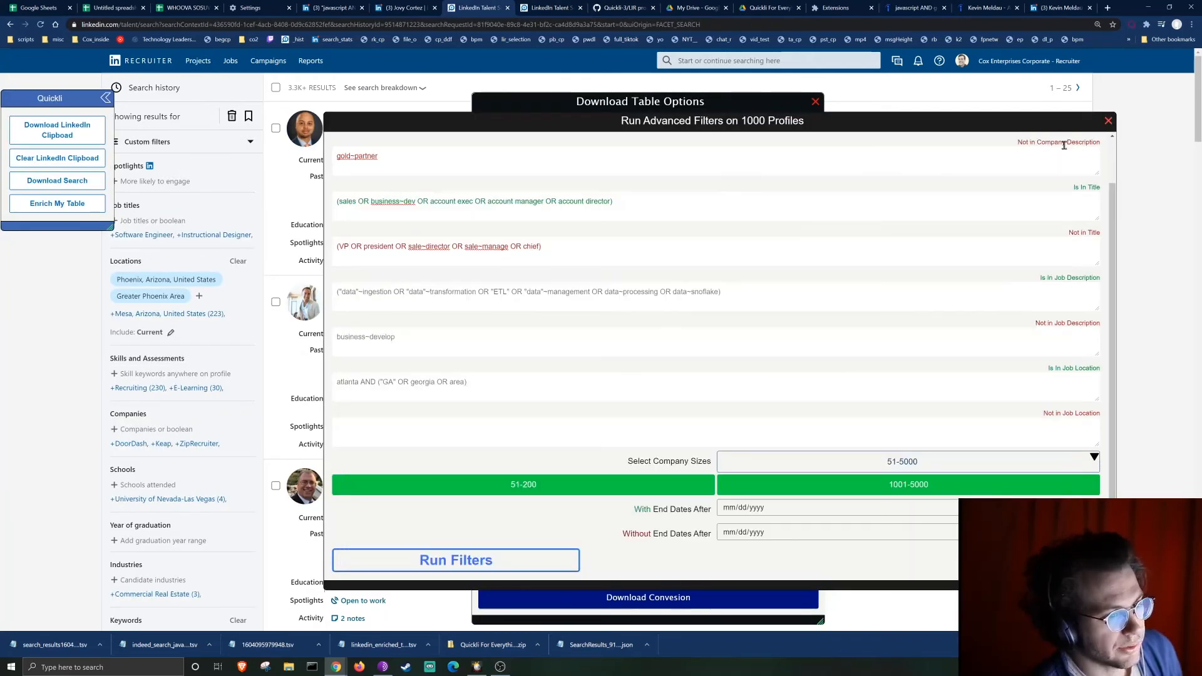
scroll(650, 184, "up", 1)
triple_click(625, 166)
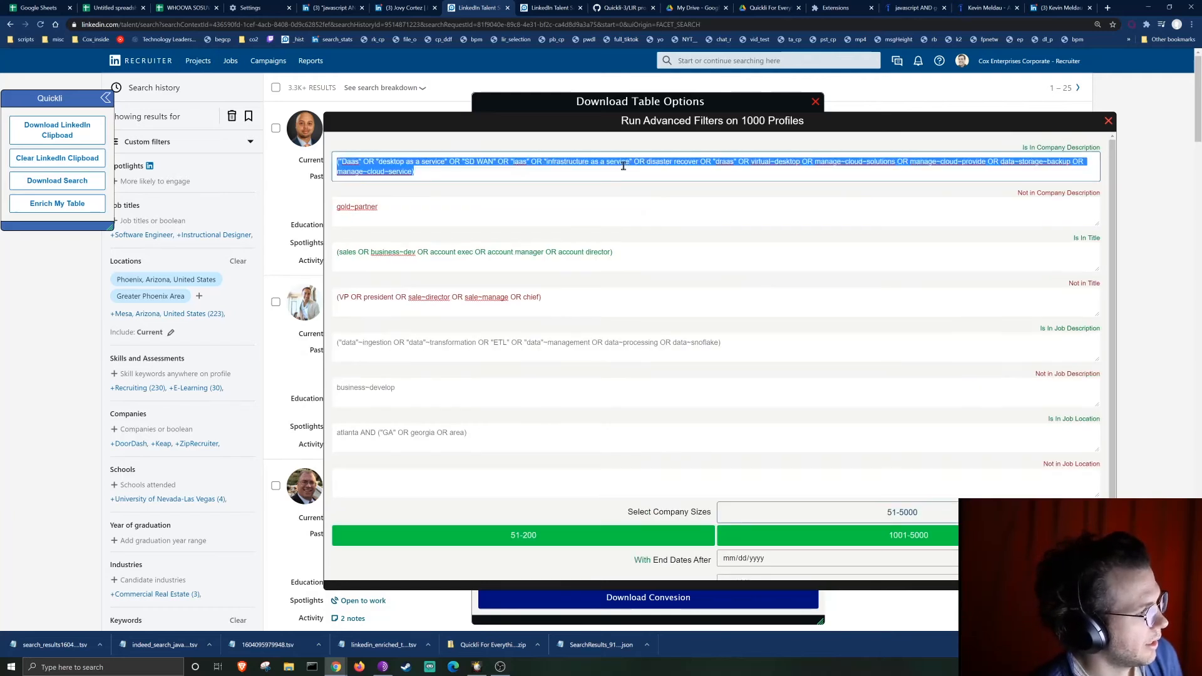
key("BackSpace")
triple_click(502, 214)
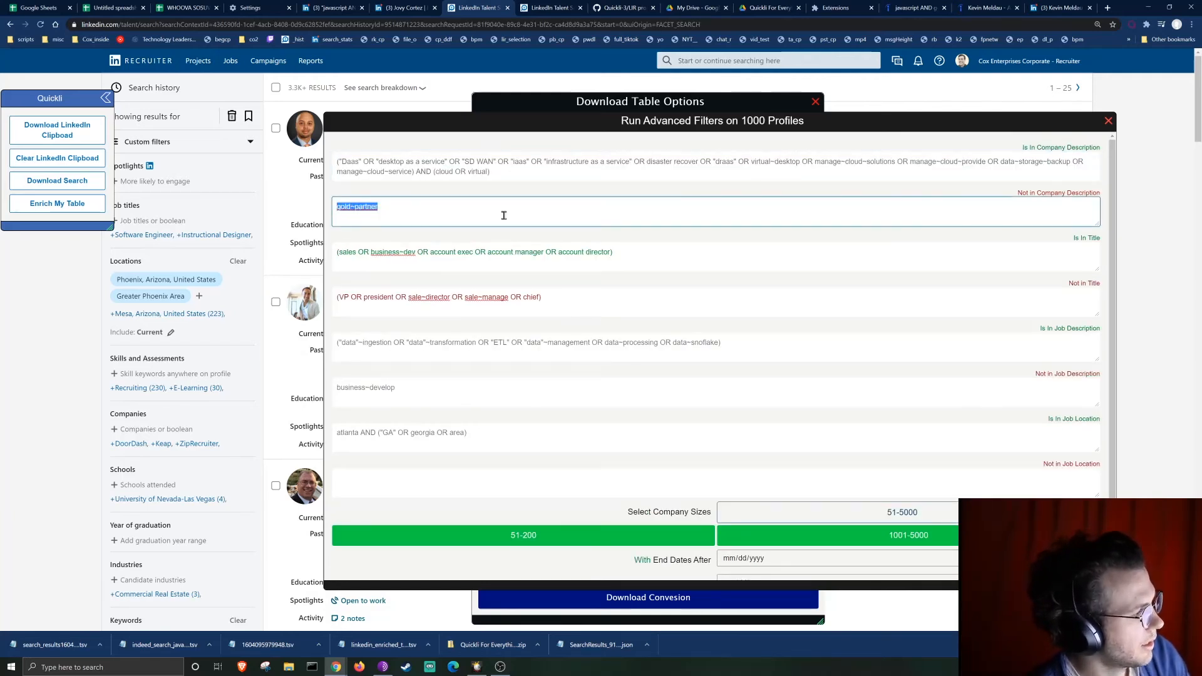
key("BackSpace")
triple_click(514, 254)
key("BackSpace")
left_click(529, 297)
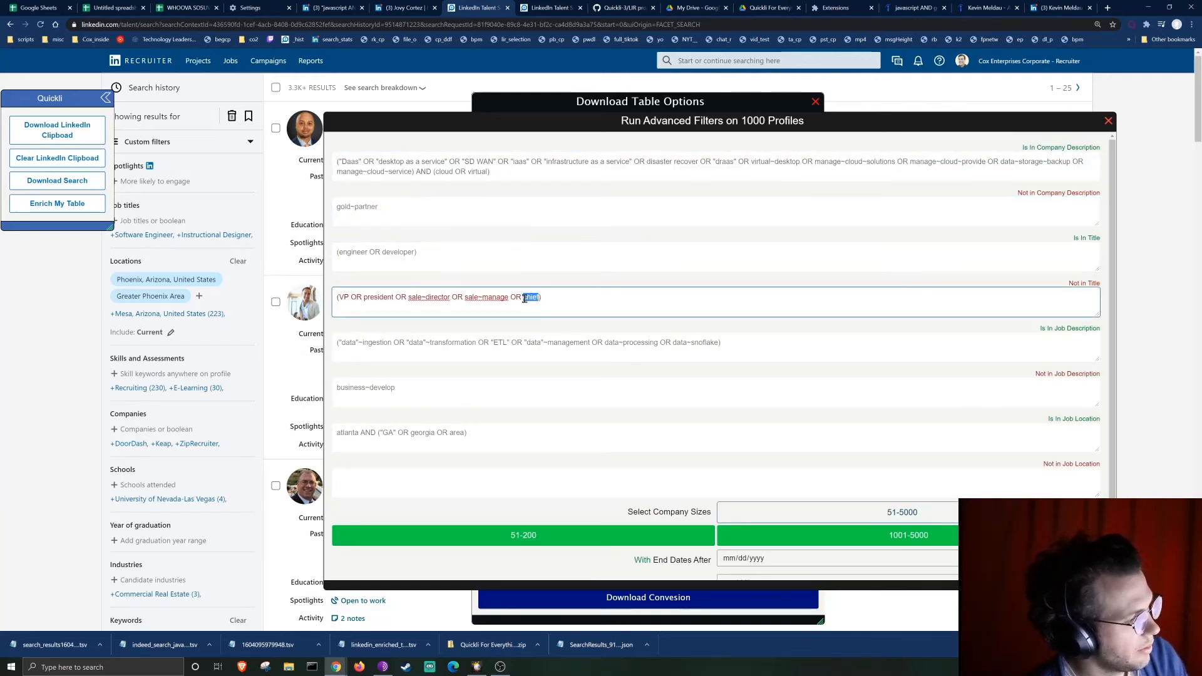
triple_click(529, 297)
key("BackSpace")
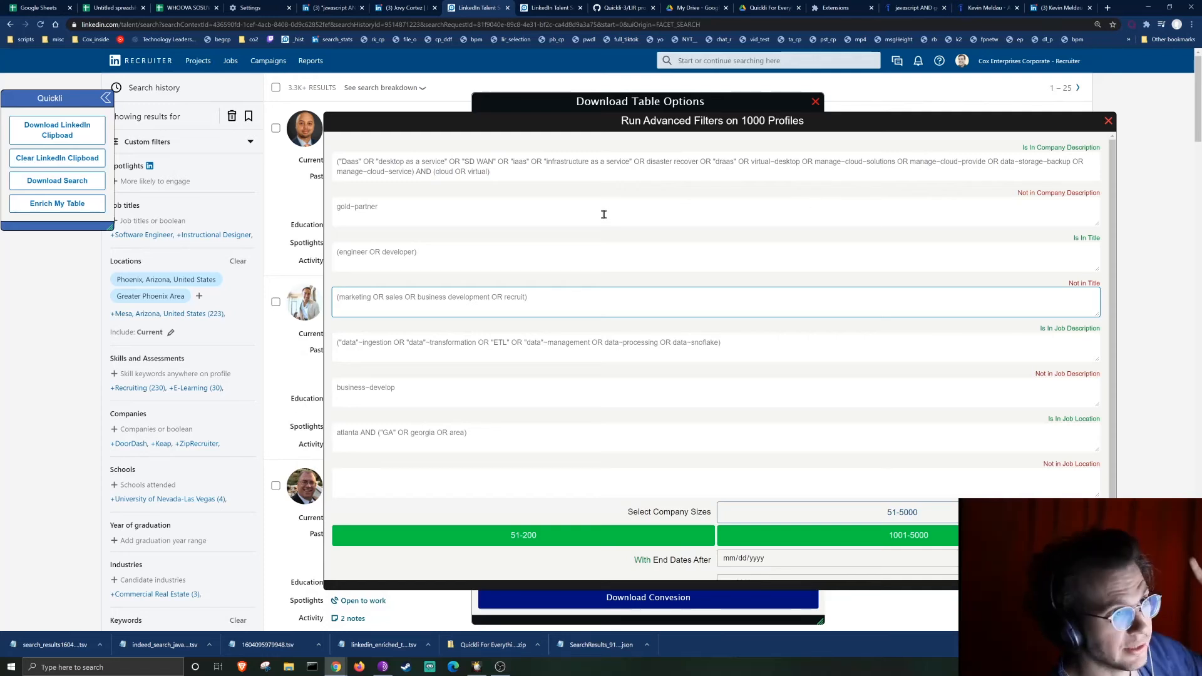
Set the required job location filter to atlanta AND (metro OR greater OR area OR "GA" OR georgia).
left_click(526, 437)
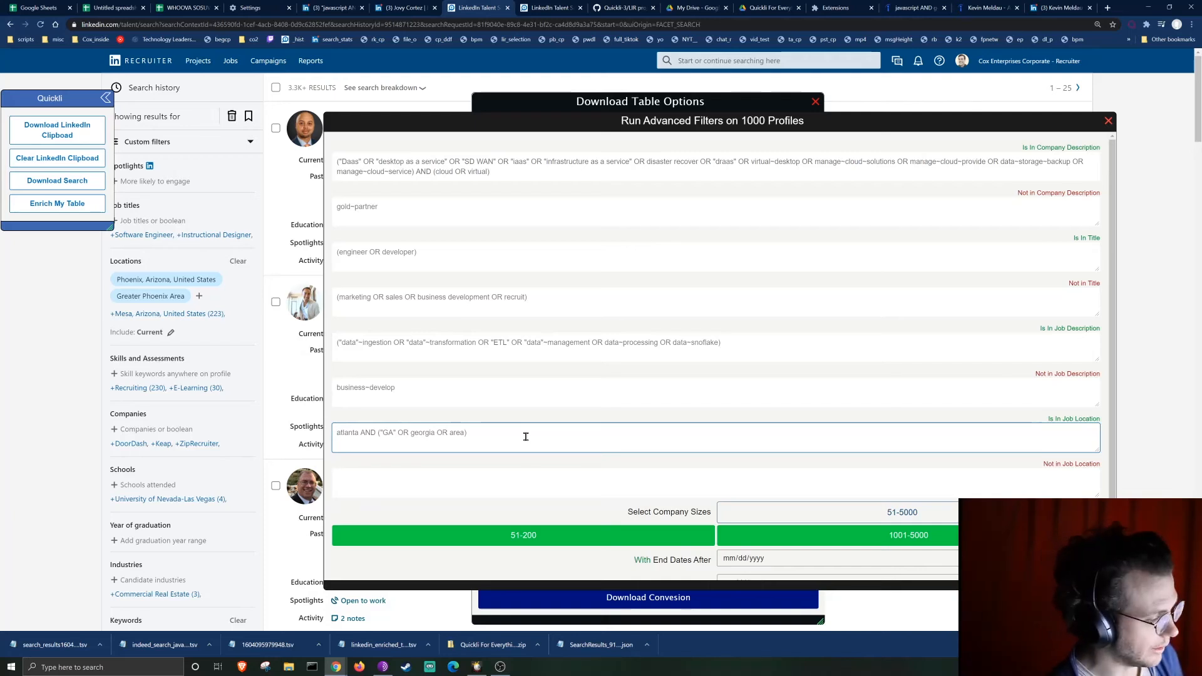
type("a")
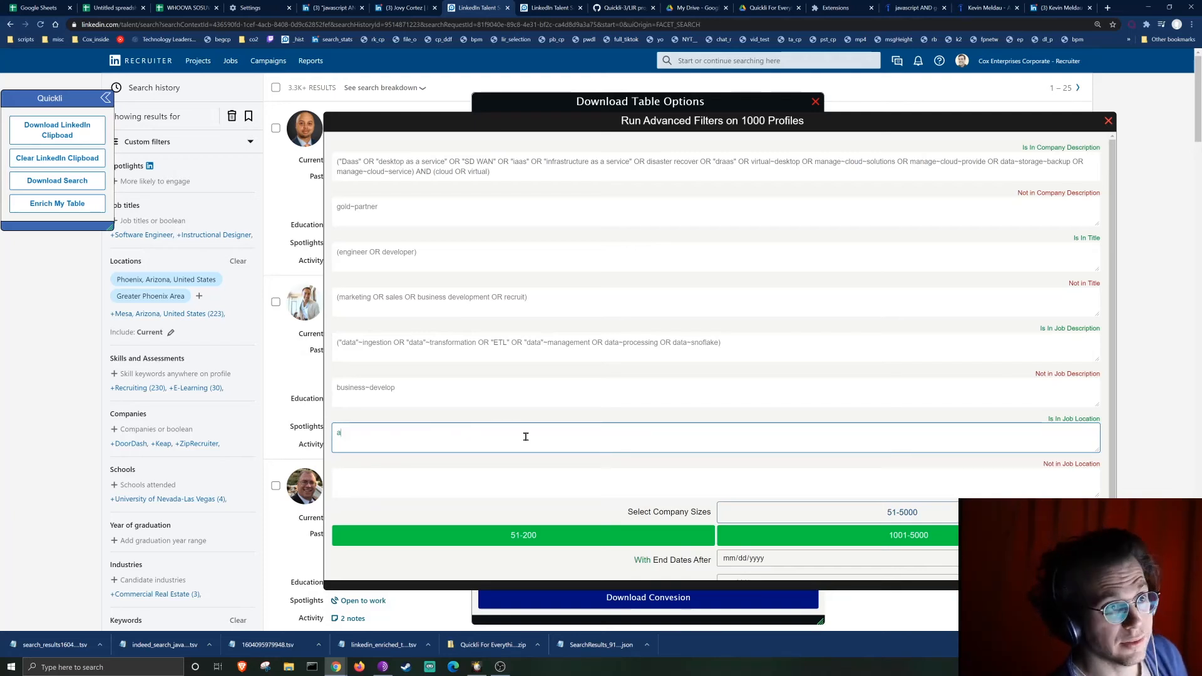
key("BackSpace")
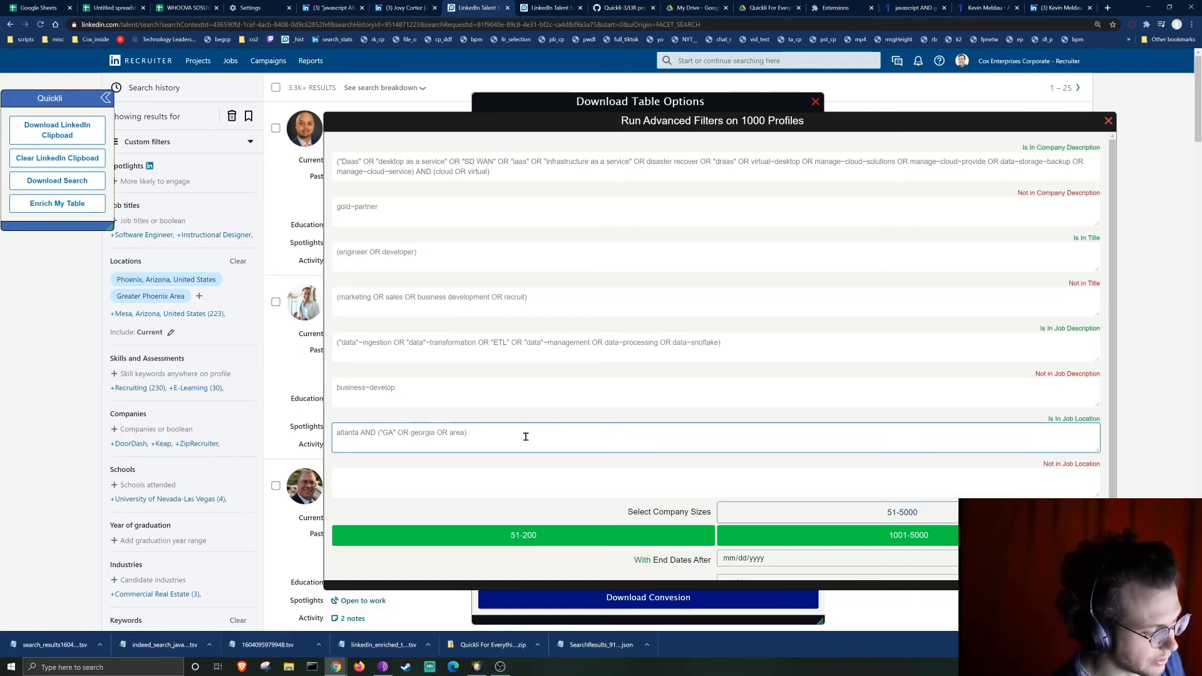
type("a")
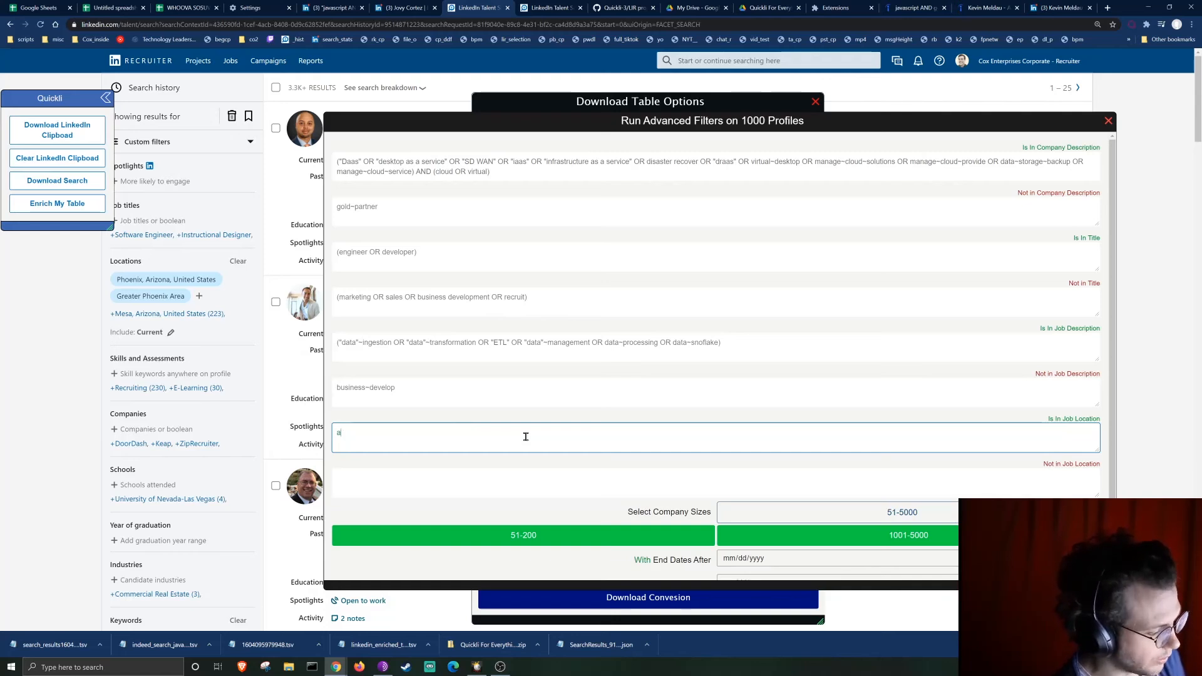
type("talant")
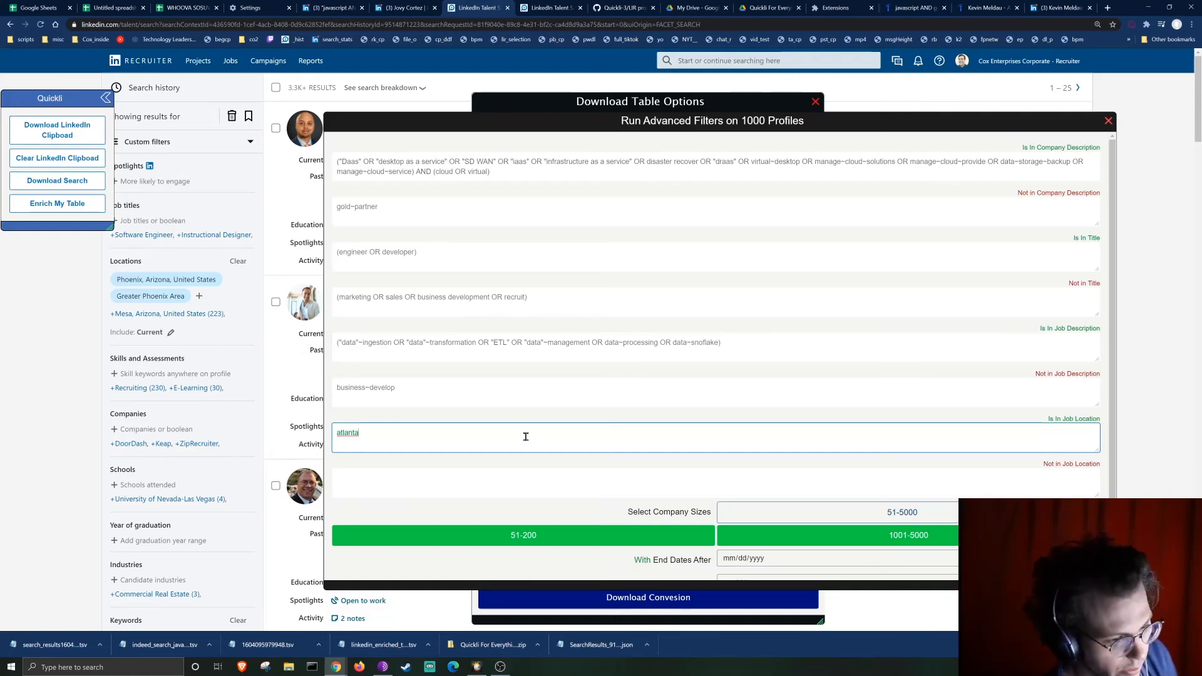
type(" AND")
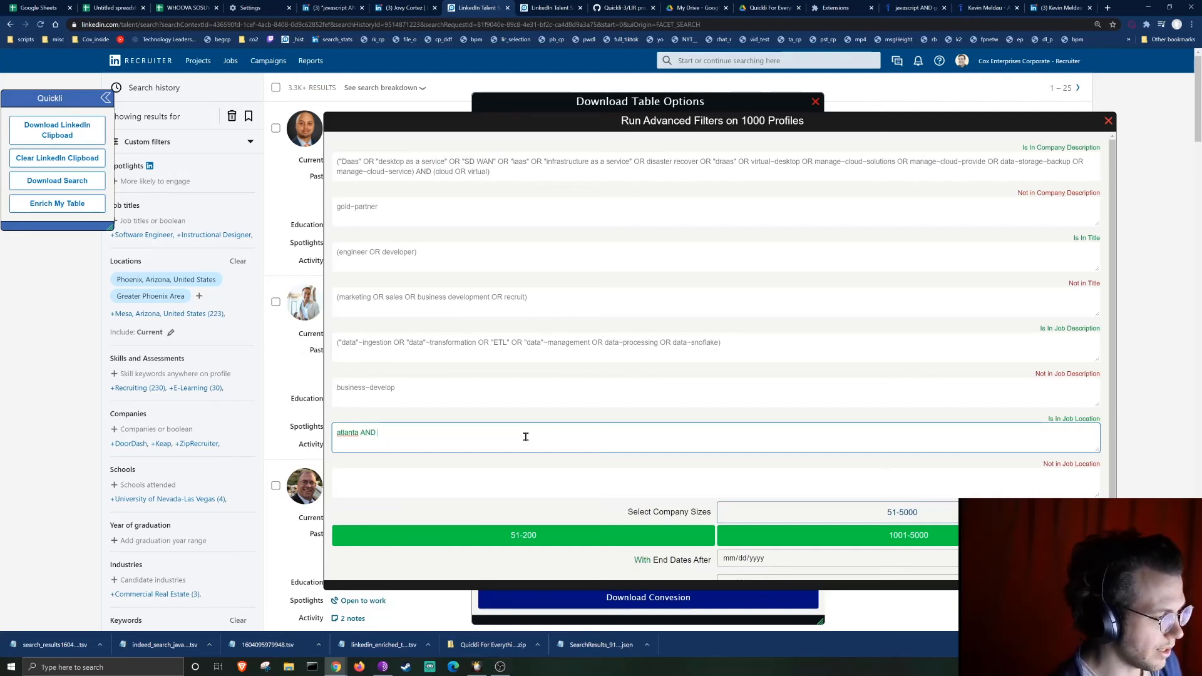
type(" (metro")
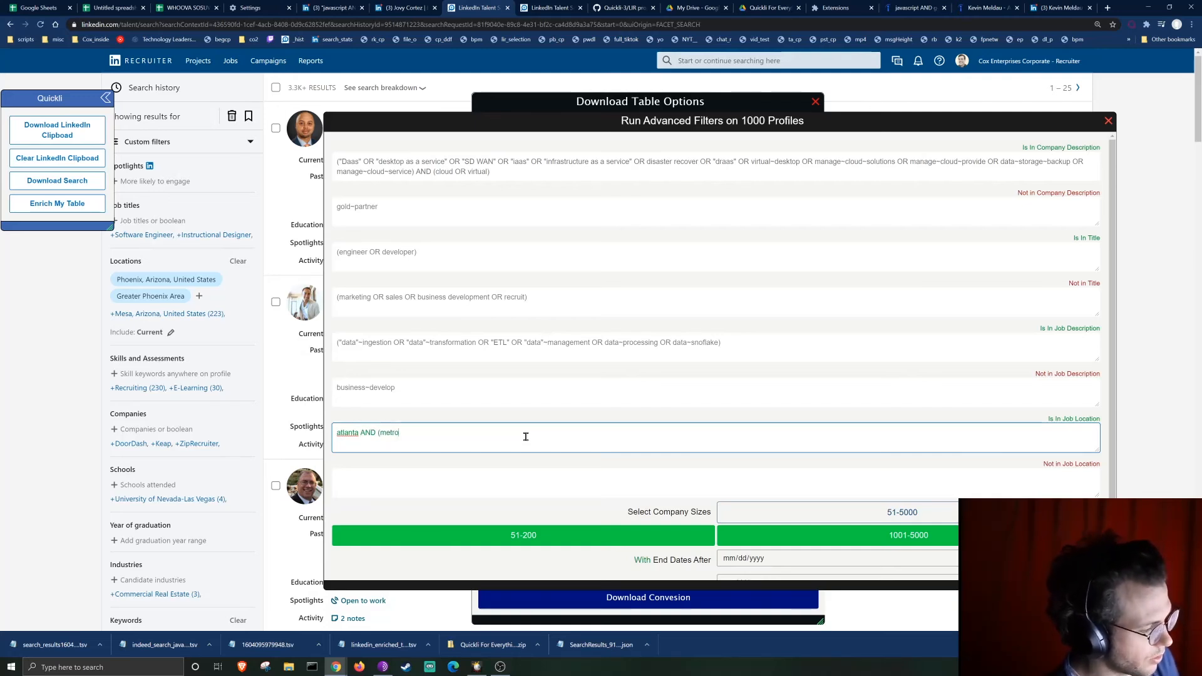
type(" OR greate")
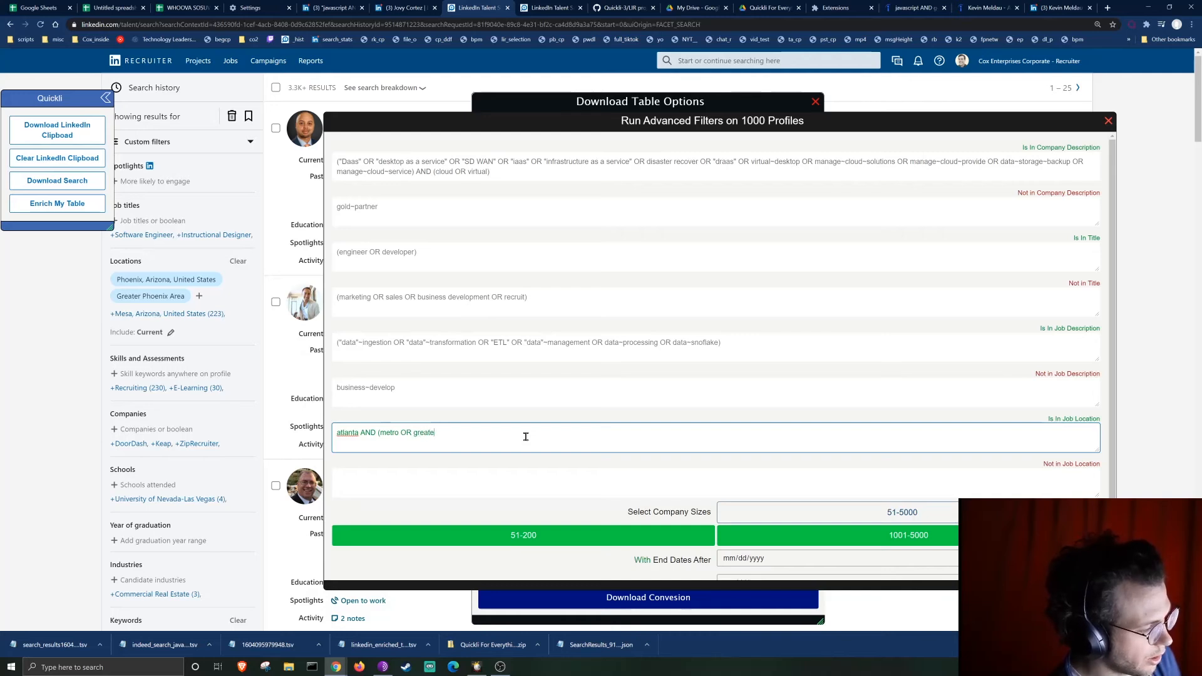
type("r OR area ")
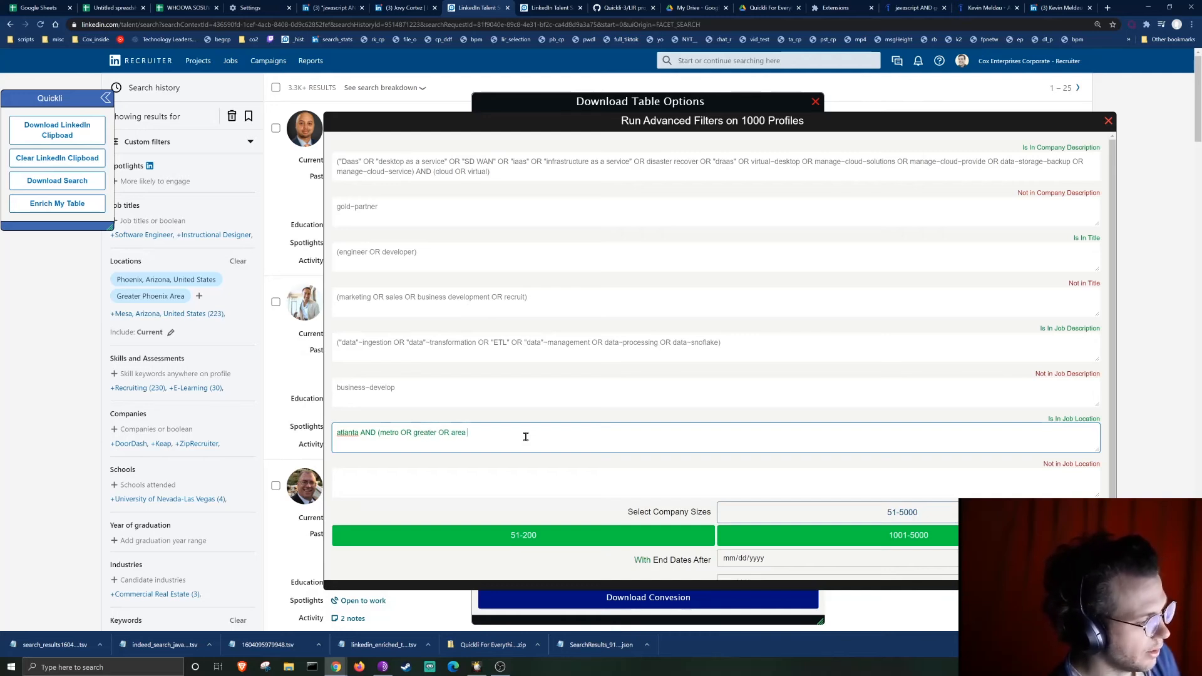
type("OR \"GA\" OR geo")
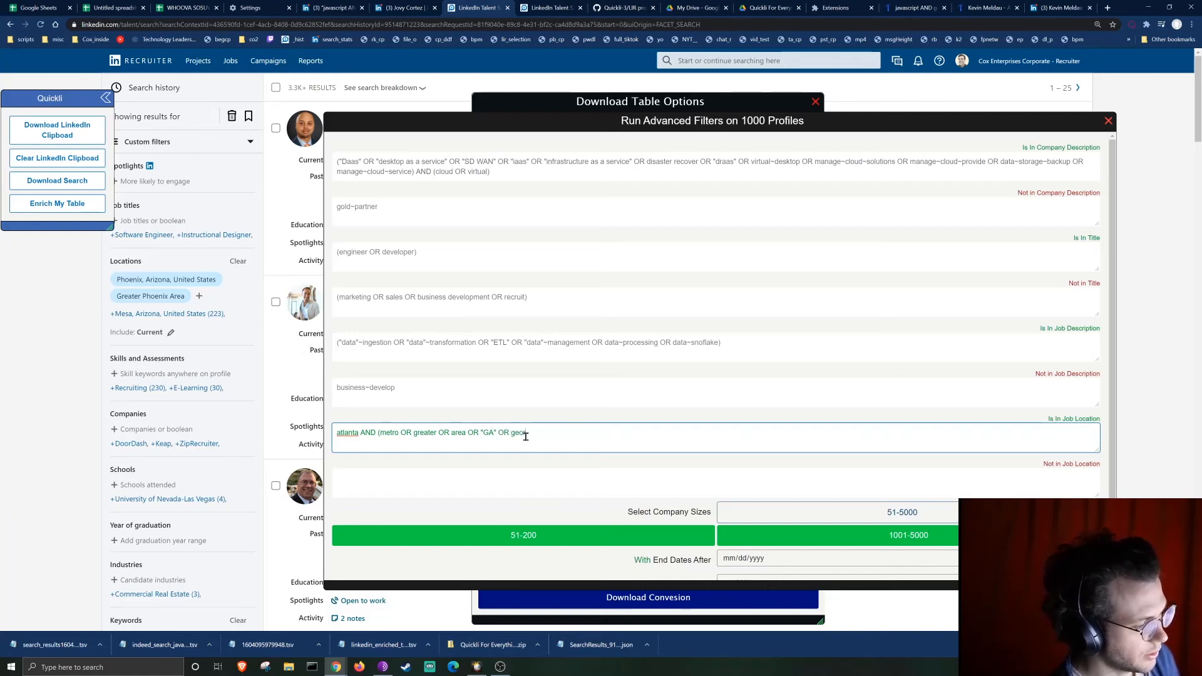
type("rgia")
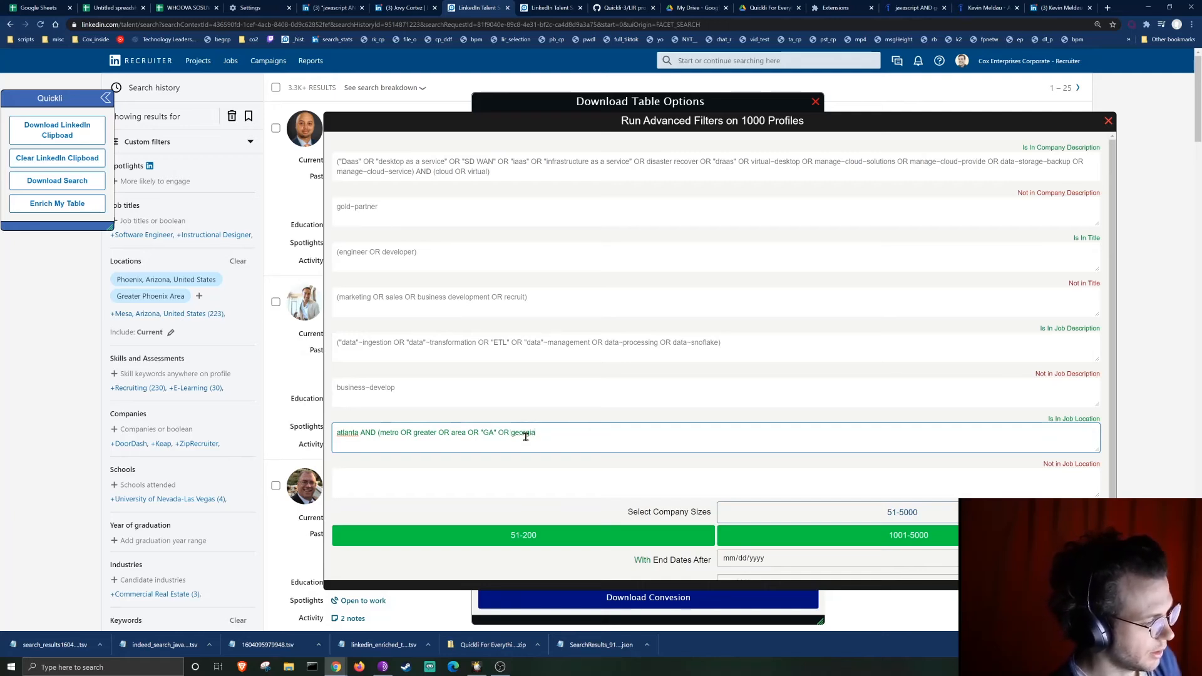
Run the advanced filters and download the matching profiles.
scroll(750, 425, "down", 1)
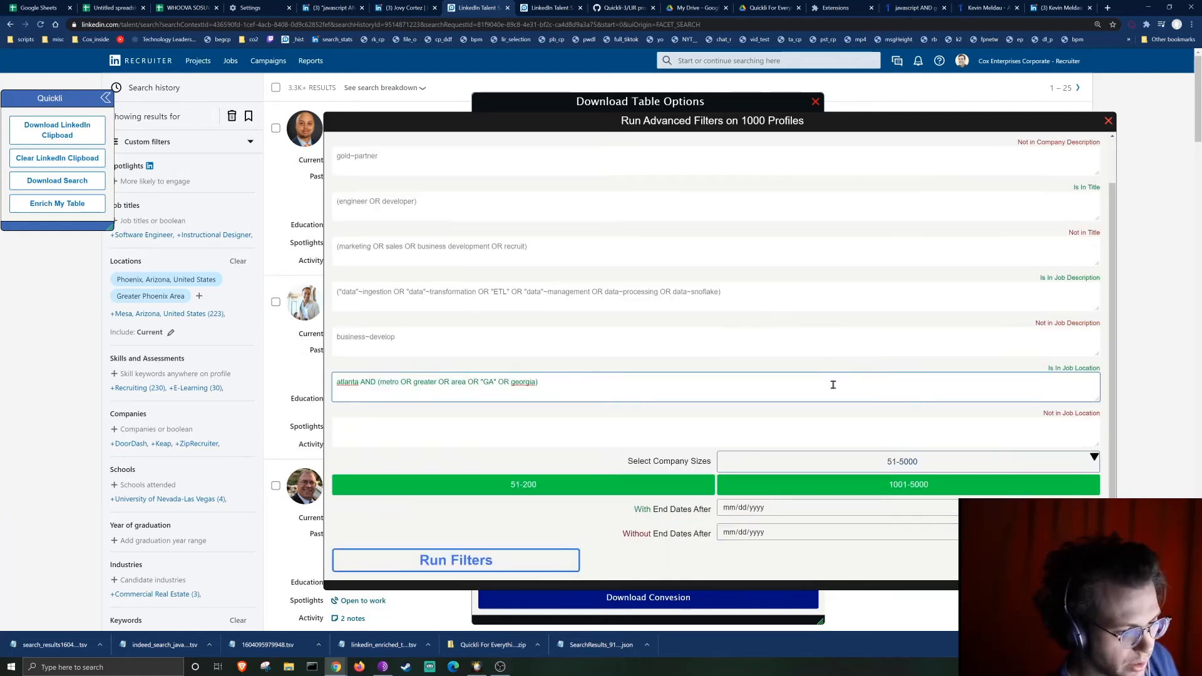
left_click(482, 562)
left_click(377, 179)
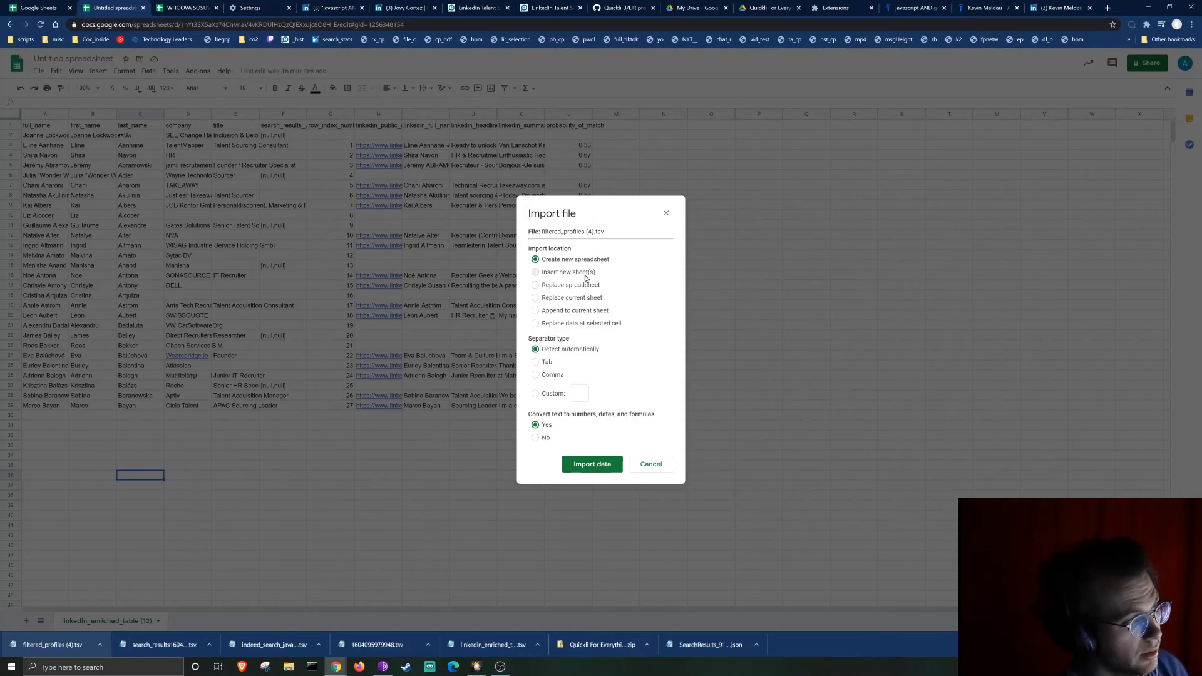
Import filtered_profiles (4).tsv into the untitled Google Sheets spreadsheet as a new sheet, using tab as the separator.
left_click(586, 276)
left_click(544, 363)
left_click(589, 464)
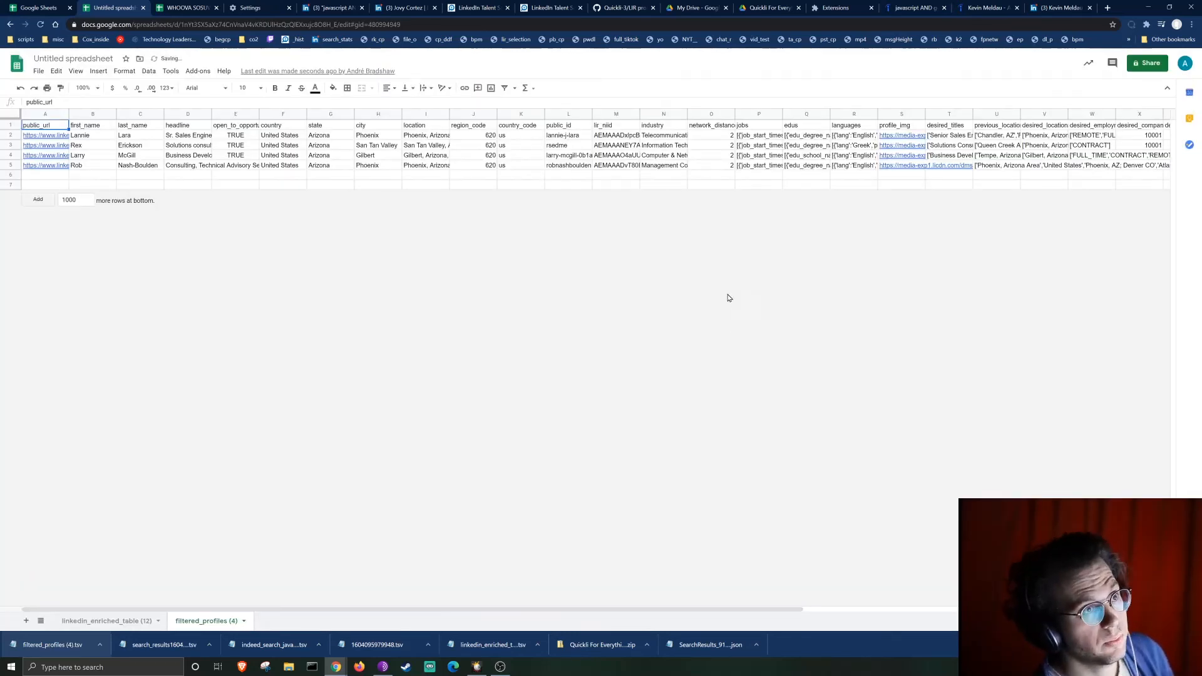
Open the first filtered candidate's LinkedIn profile from the sheet and show the company info for the current employer.
left_click(112, 156)
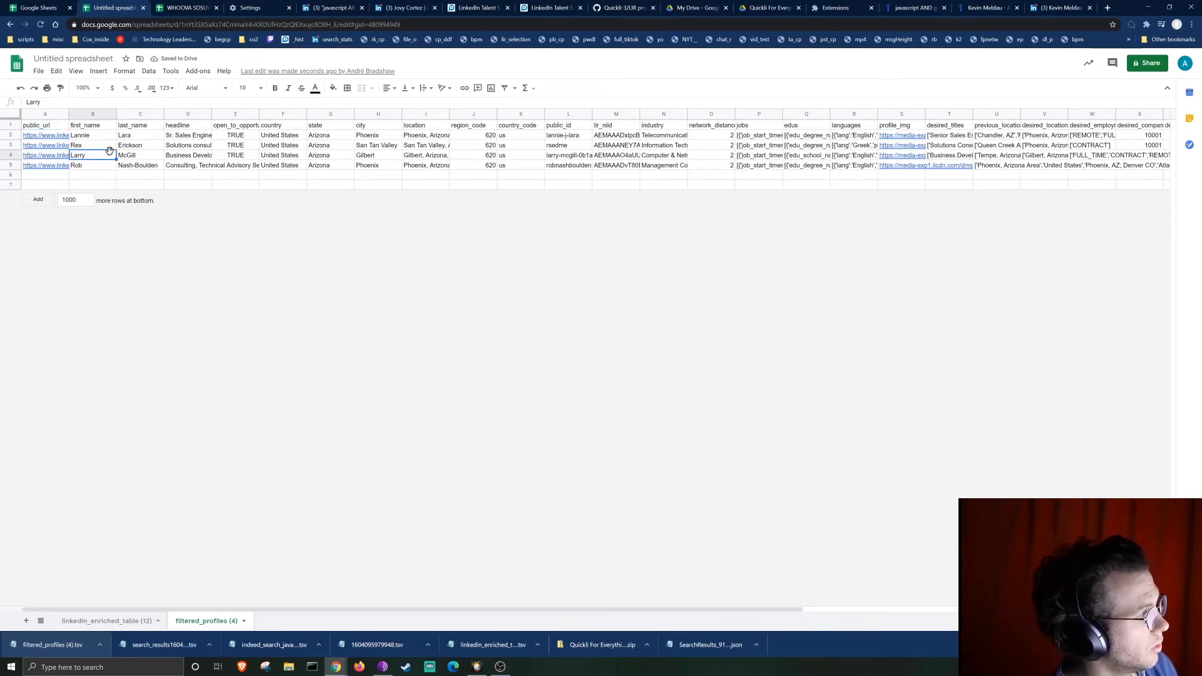
left_click(141, 156)
left_click(45, 135)
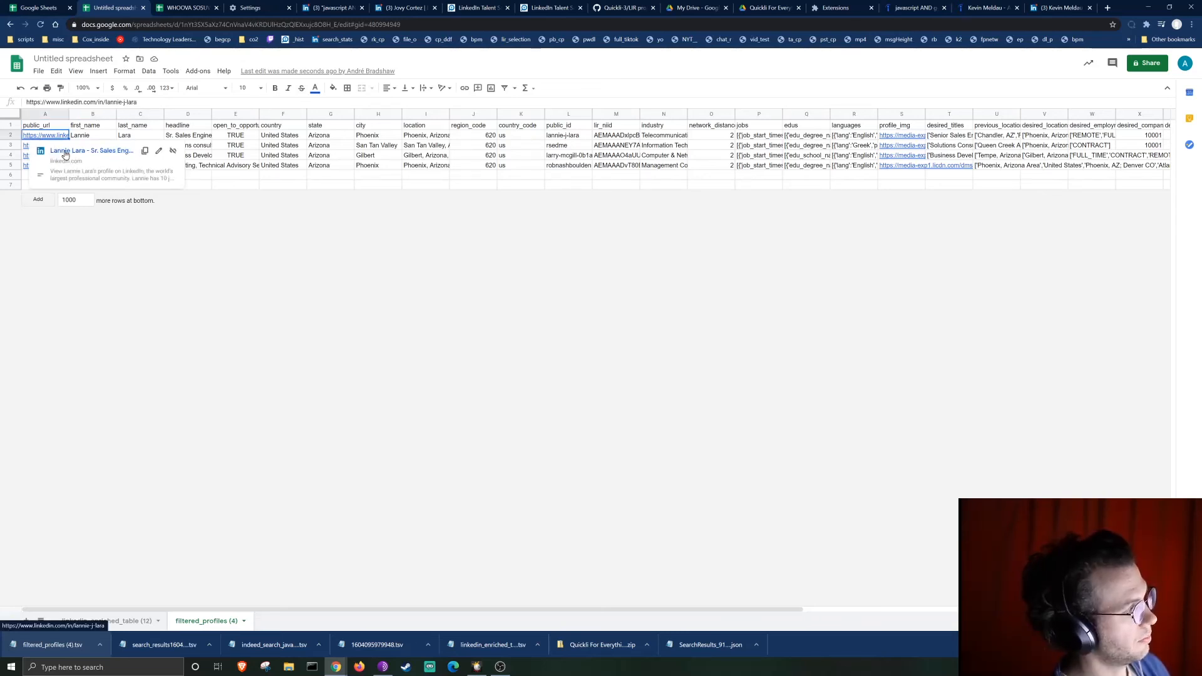
left_click(63, 150)
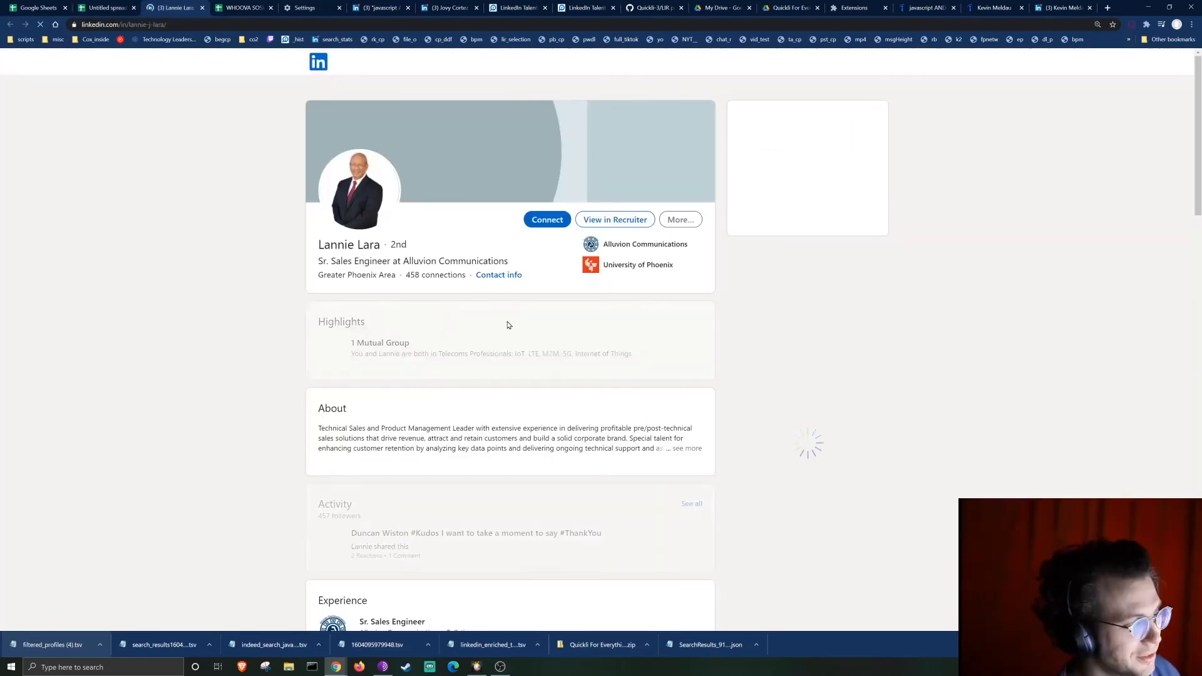
scroll(510, 328, "down", 4)
scroll(509, 331, "down", 4)
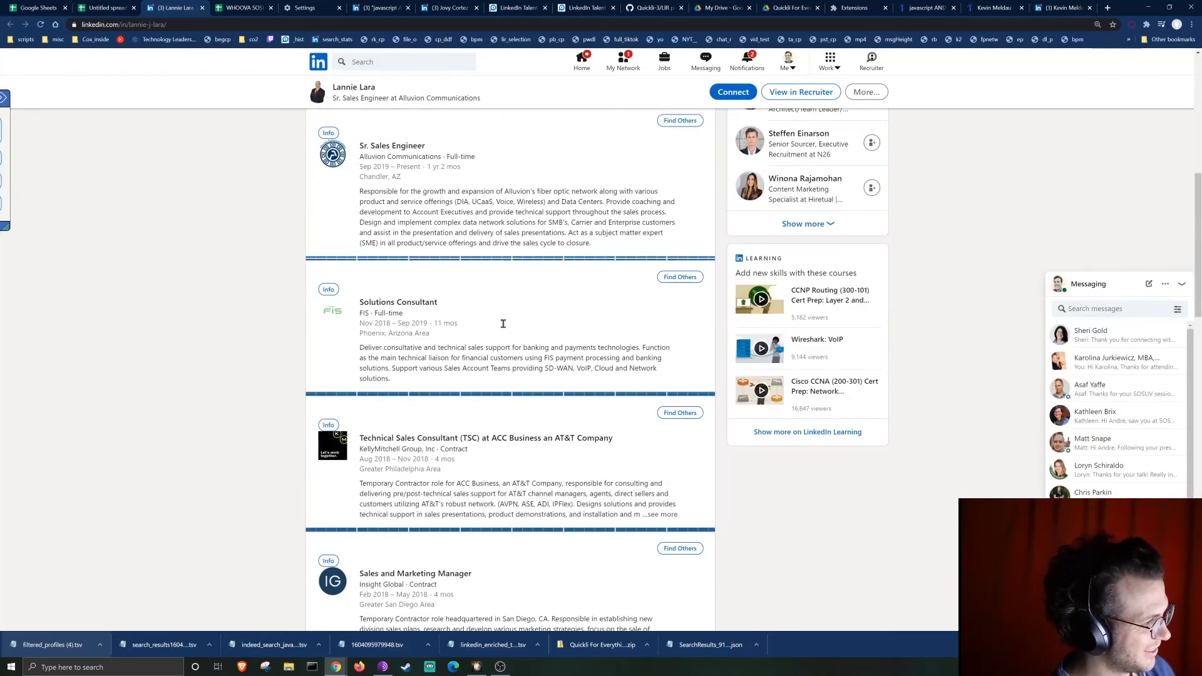
left_click(328, 133)
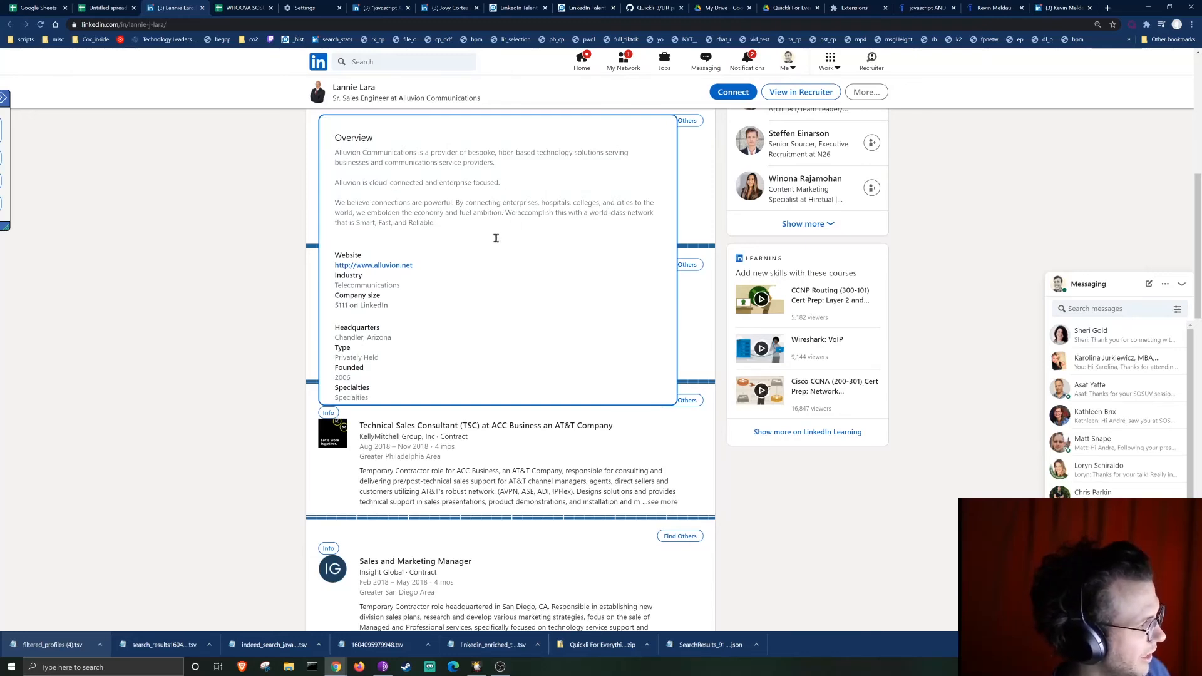
Expand the candidate's remaining experiences, check the older positions for an Atlanta location, and close the profile.
scroll(268, 261, "down", 2)
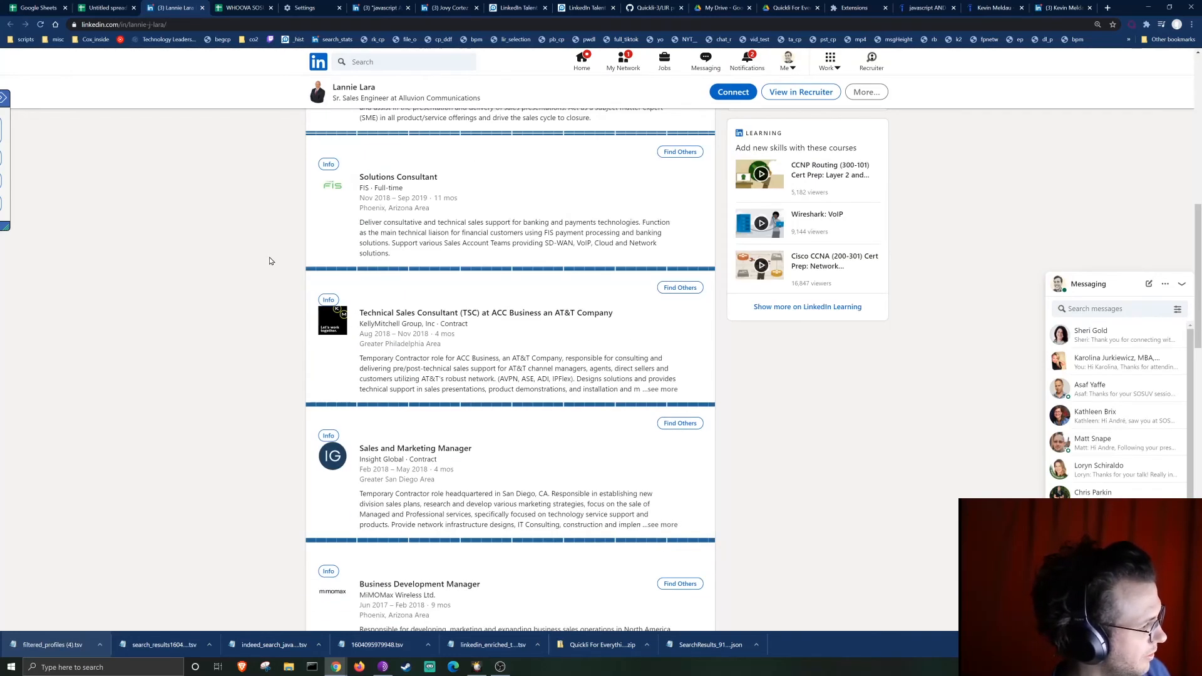
scroll(270, 267, "down", 2)
scroll(272, 275, "down", 2)
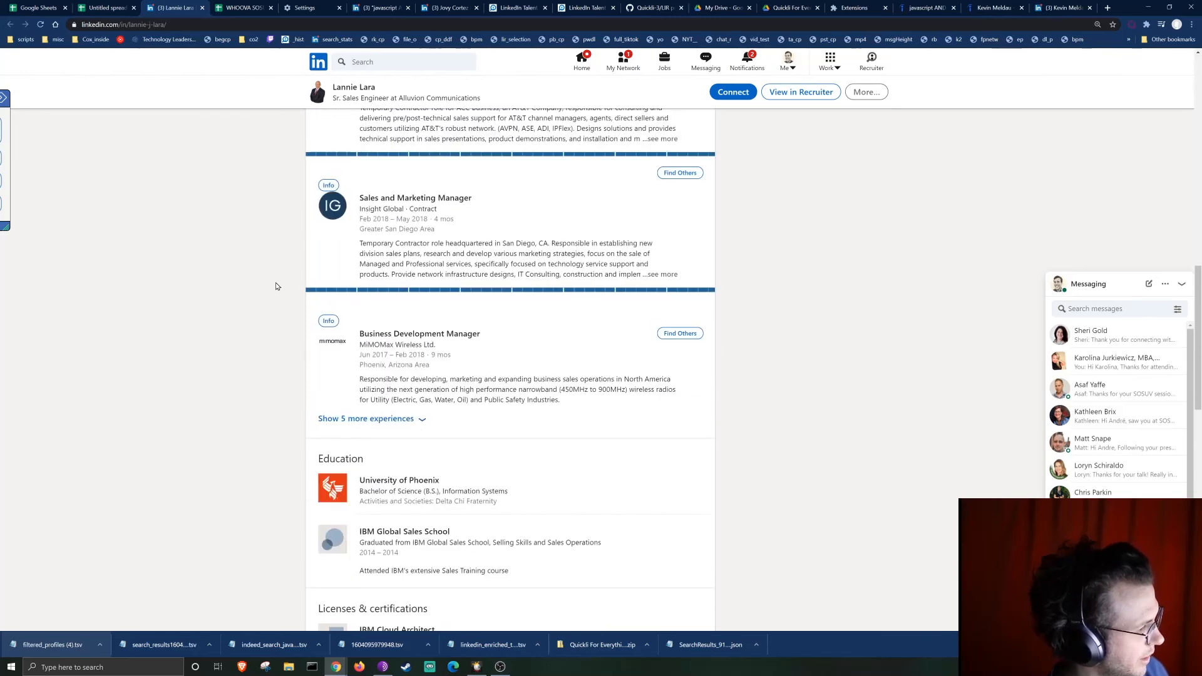
left_click(365, 419)
scroll(370, 404, "down", 6)
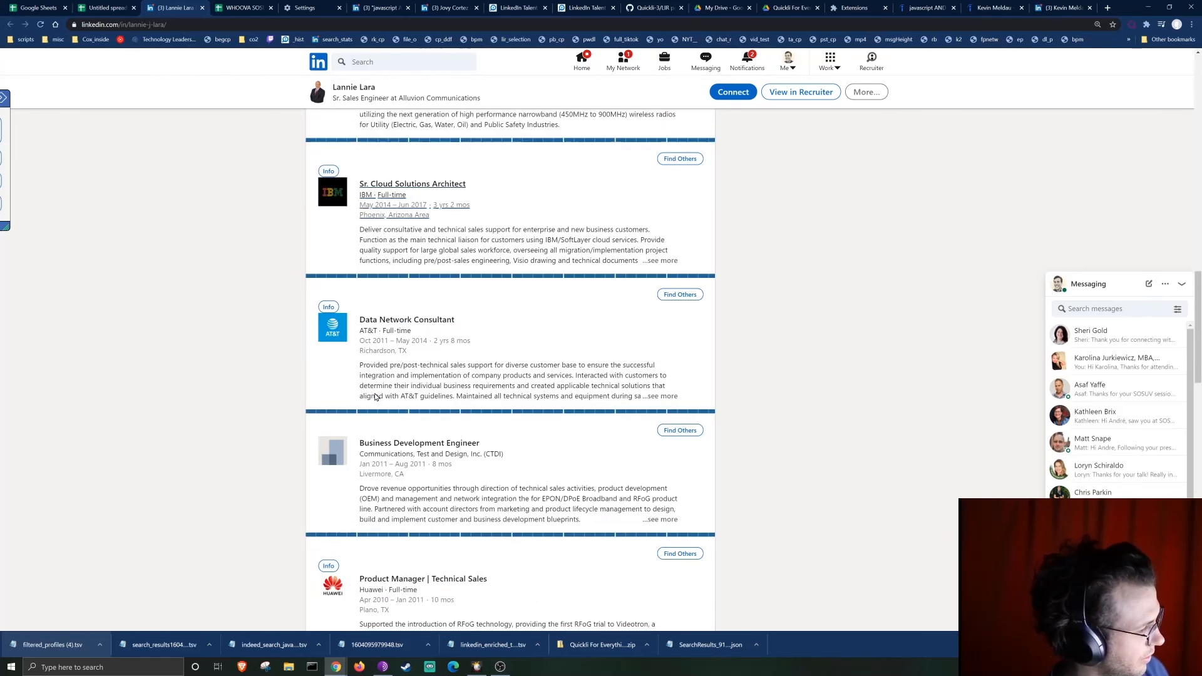
scroll(374, 392, "down", 3)
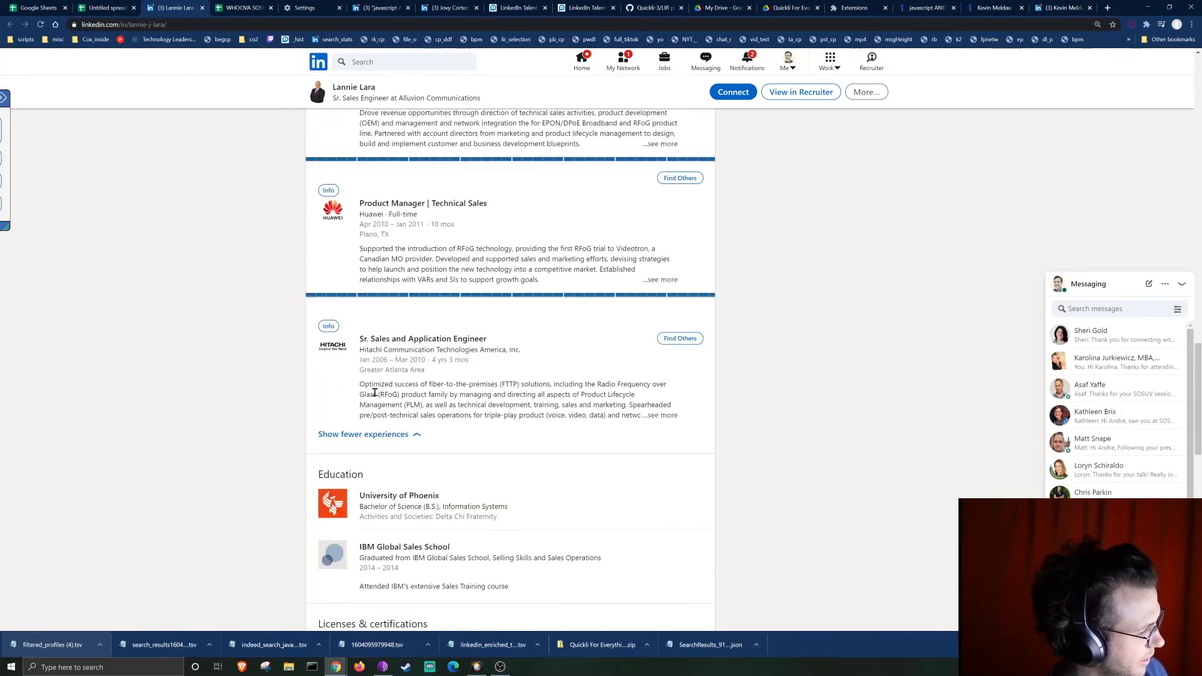
left_click_drag(496, 405, 401, 359)
left_click(498, 406)
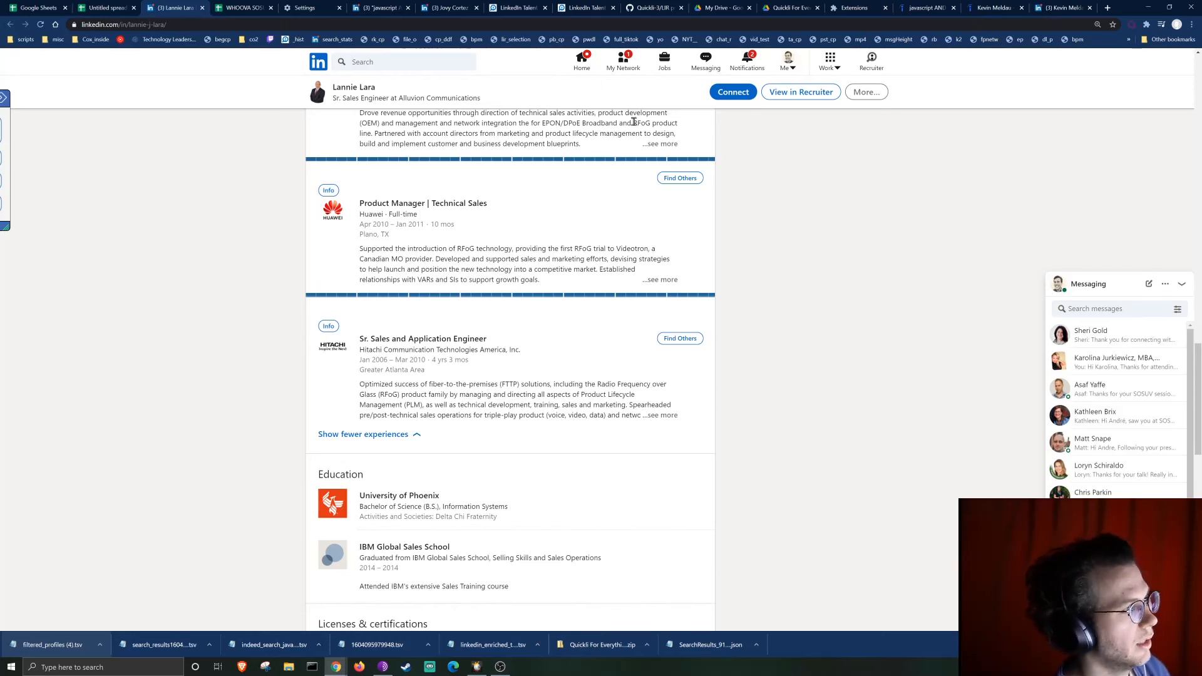
key("ctrl+w")
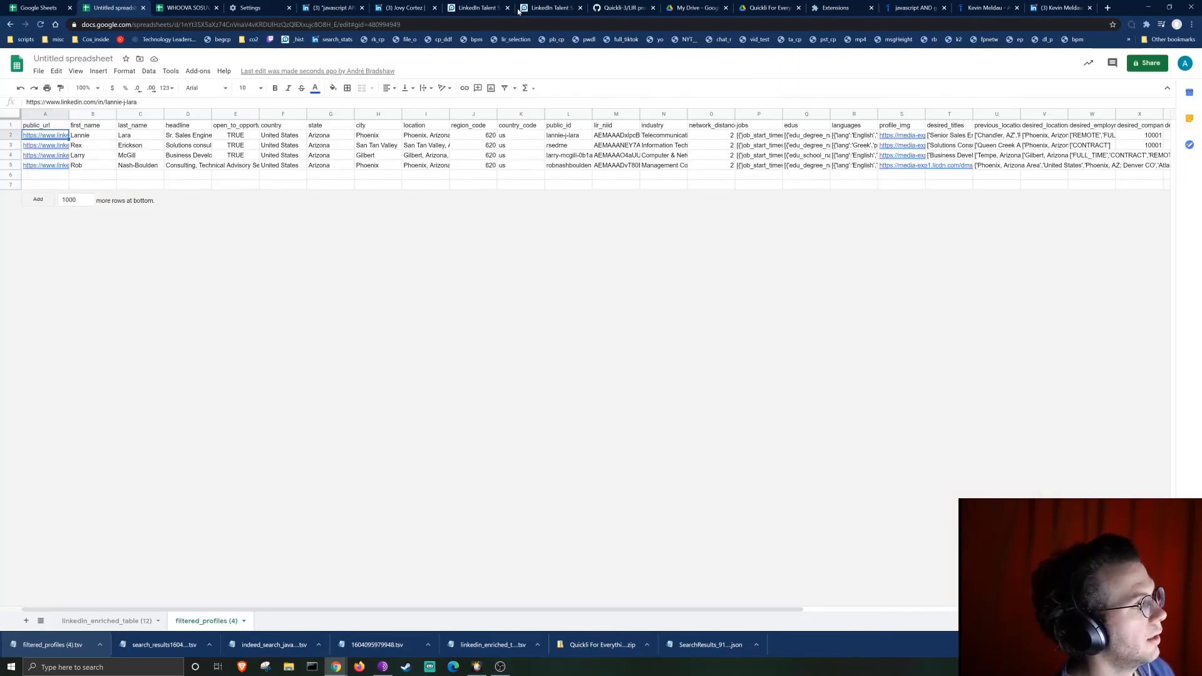
Return to the LinkedIn people search for javascript AND Google apps script and download the LinkedIn clipboard.
left_click(474, 9)
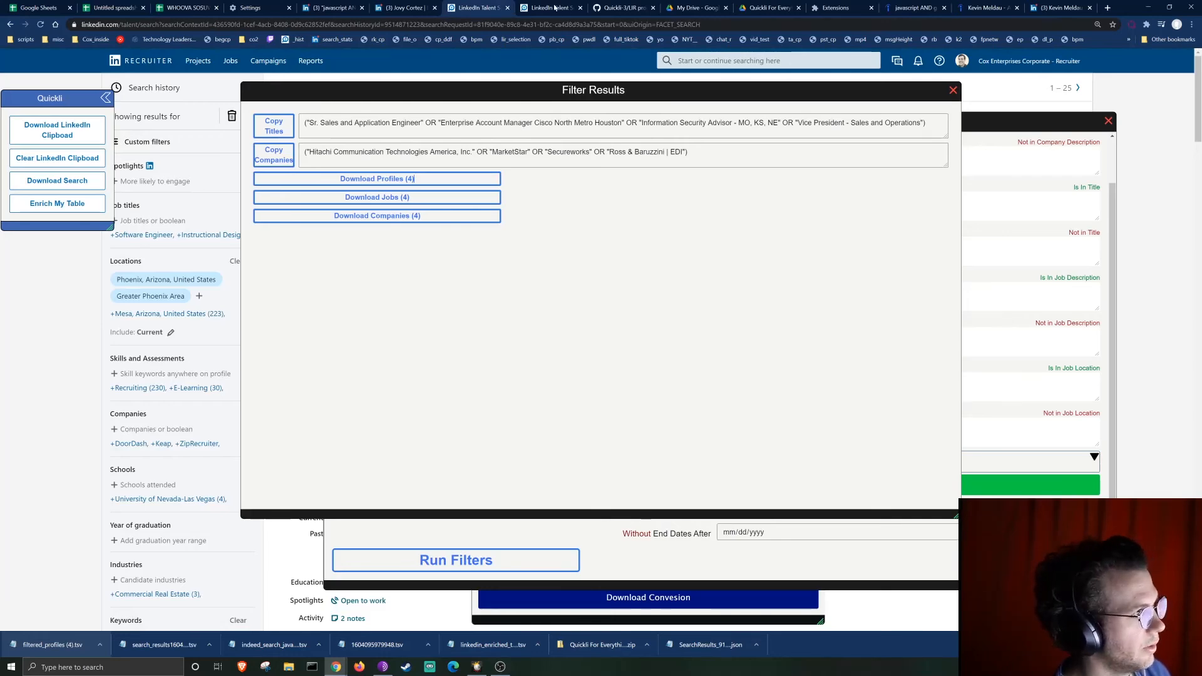
key("Escape")
left_click(399, 9)
left_click(332, 7)
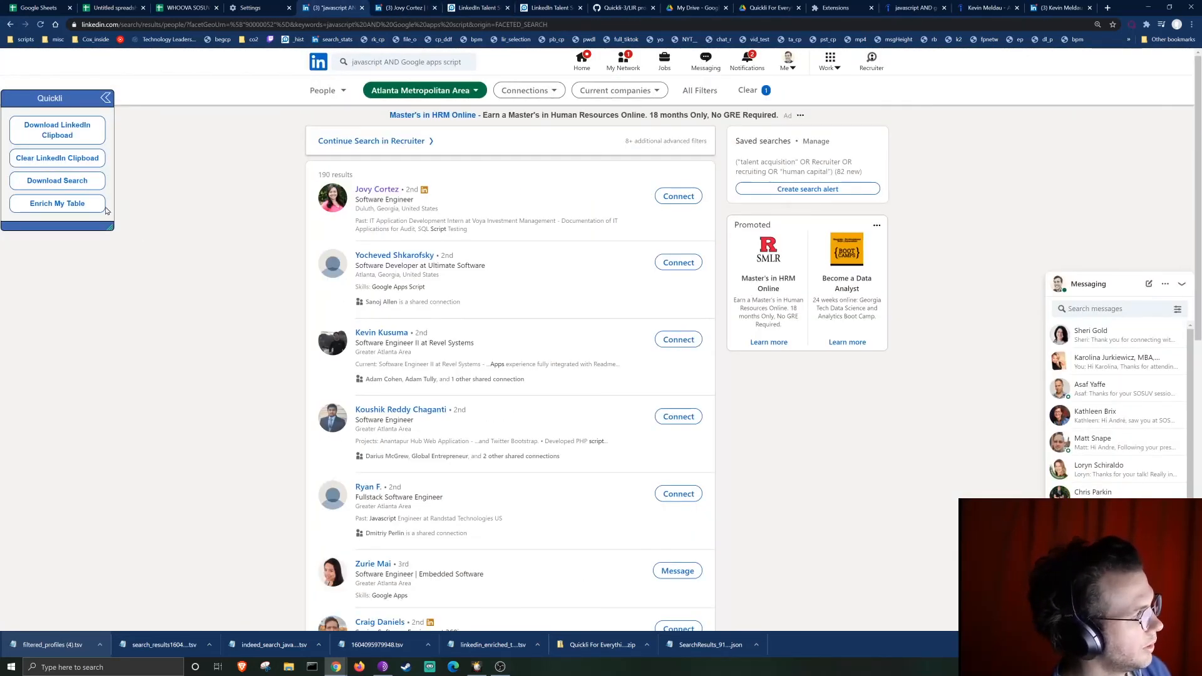
left_click(71, 129)
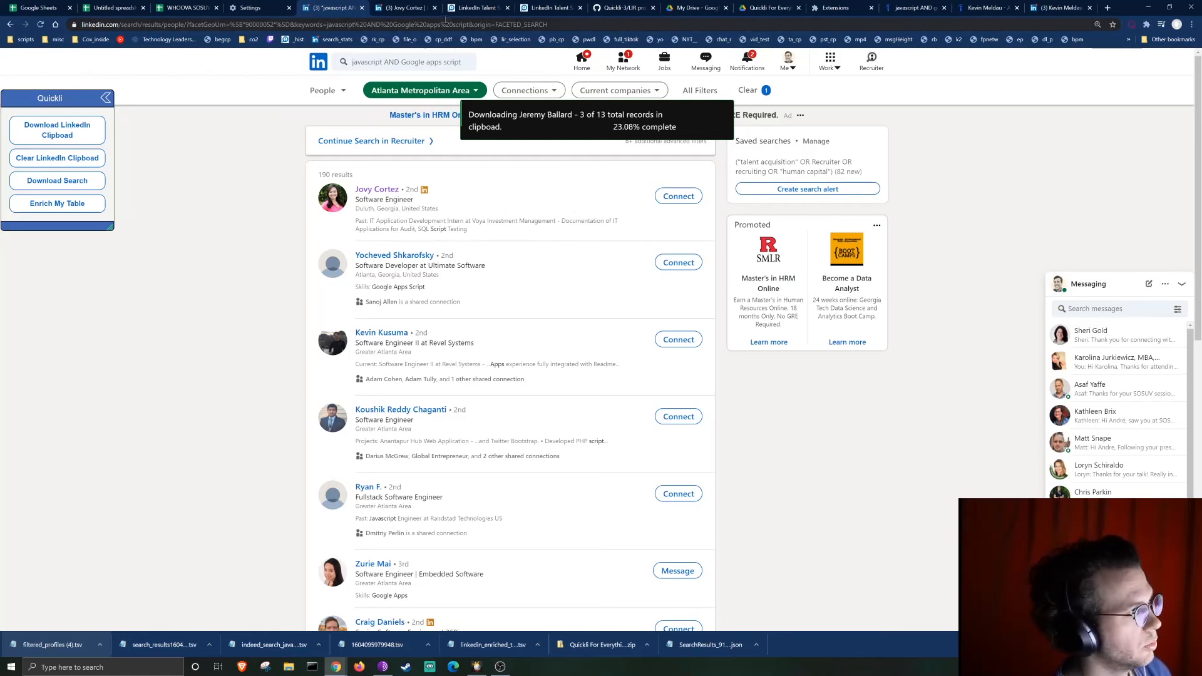
Import search_results1604096137969.tsv into the untitled Google Sheets spreadsheet as a new sheet, using tab as the separator.
left_click(189, 8)
left_click(114, 8)
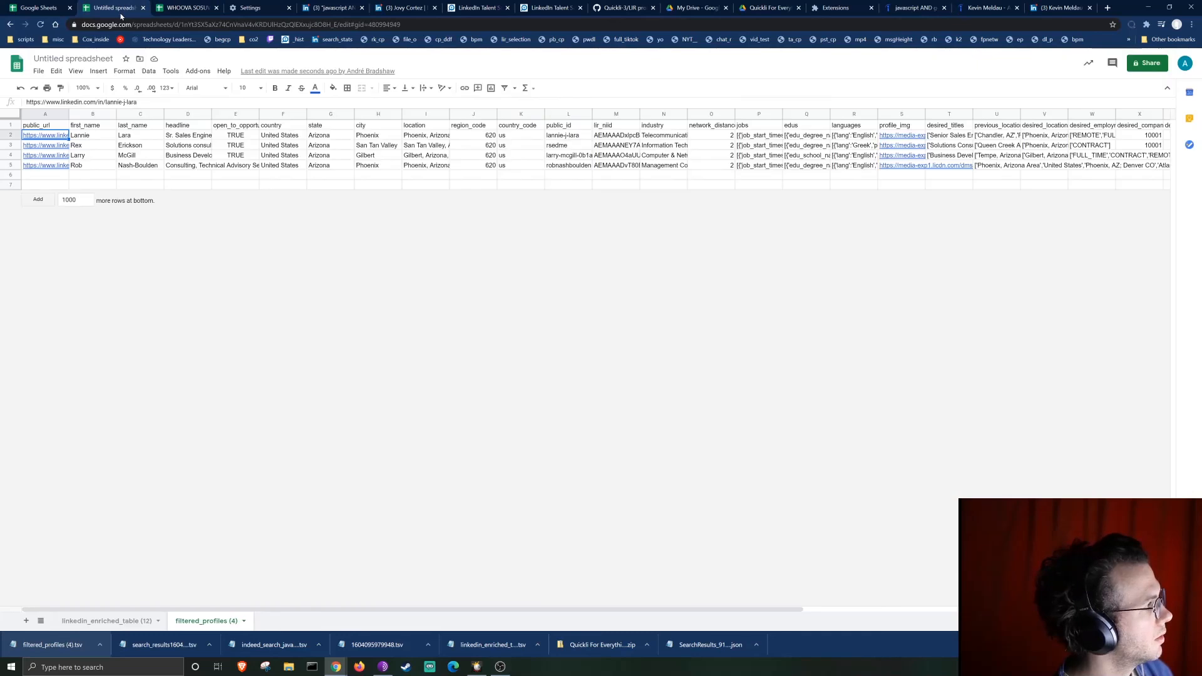
left_click(39, 70)
left_click(60, 141)
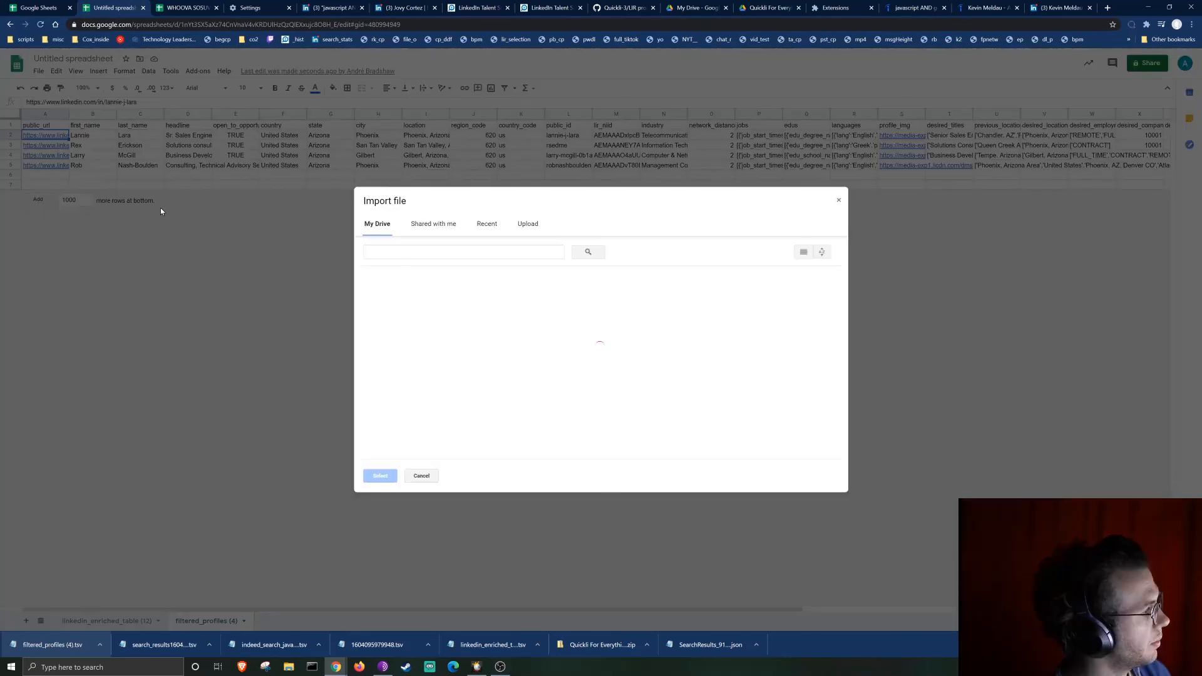
left_click(528, 224)
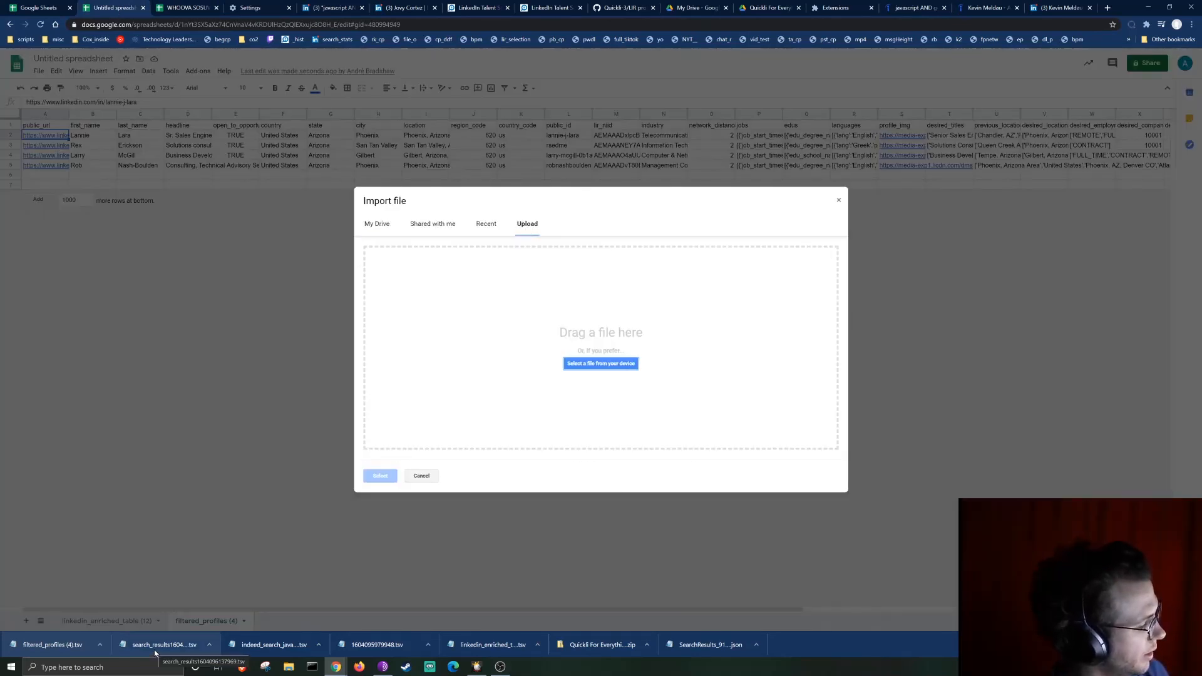
left_click_drag(154, 649, 564, 347)
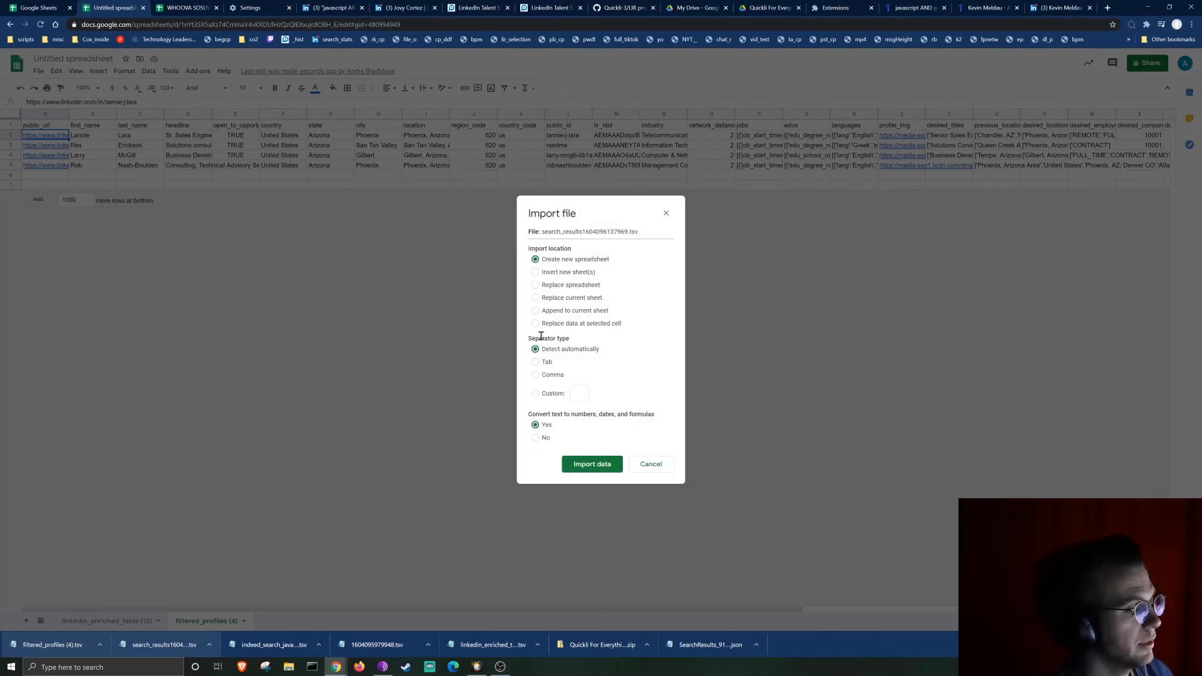
left_click(569, 275)
left_click(549, 364)
left_click(578, 467)
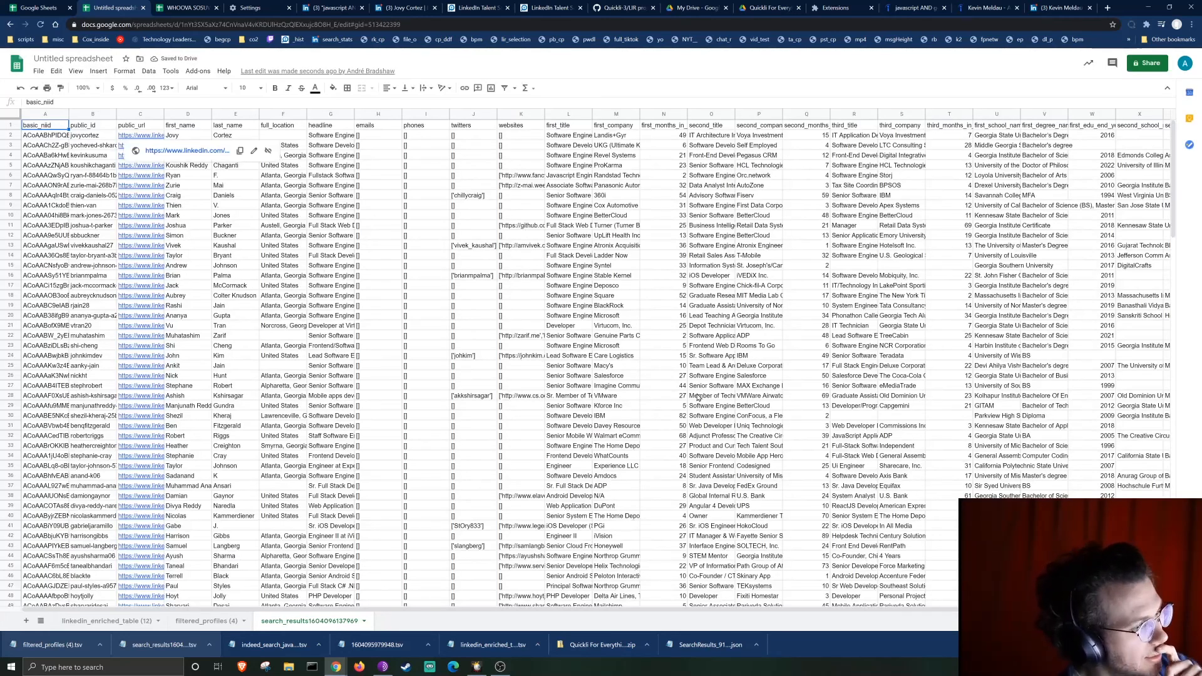
Review the imported sheet's columns for first, second and third titles, companies and months in job, plus the school columns.
left_click(569, 129)
left_click(612, 128)
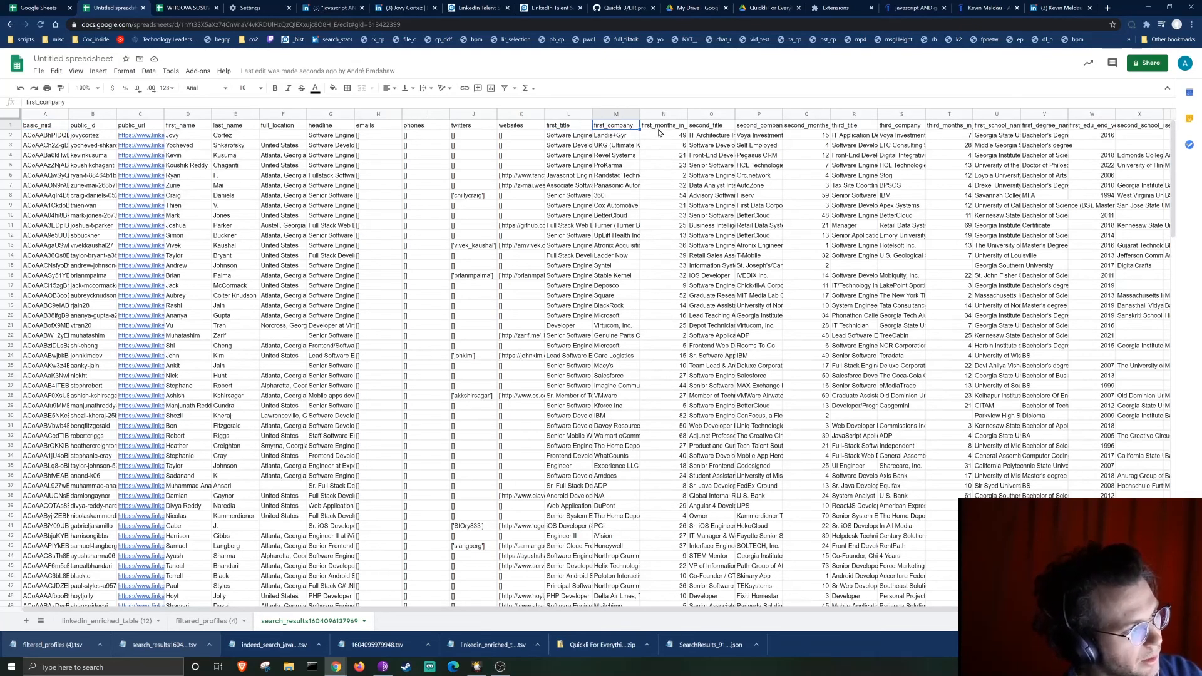
left_click(659, 127)
left_click_drag(748, 130, 900, 129)
left_click(997, 137)
left_click_drag(759, 135, 2, 156)
left_click(633, 167)
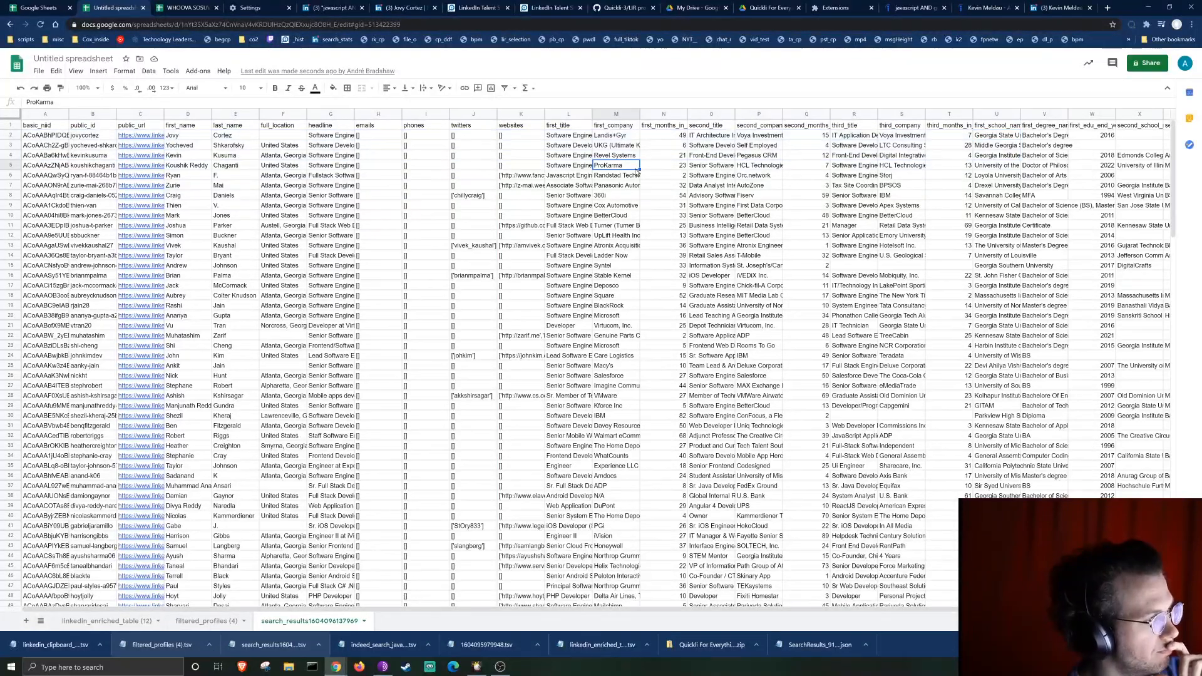
left_click(674, 128)
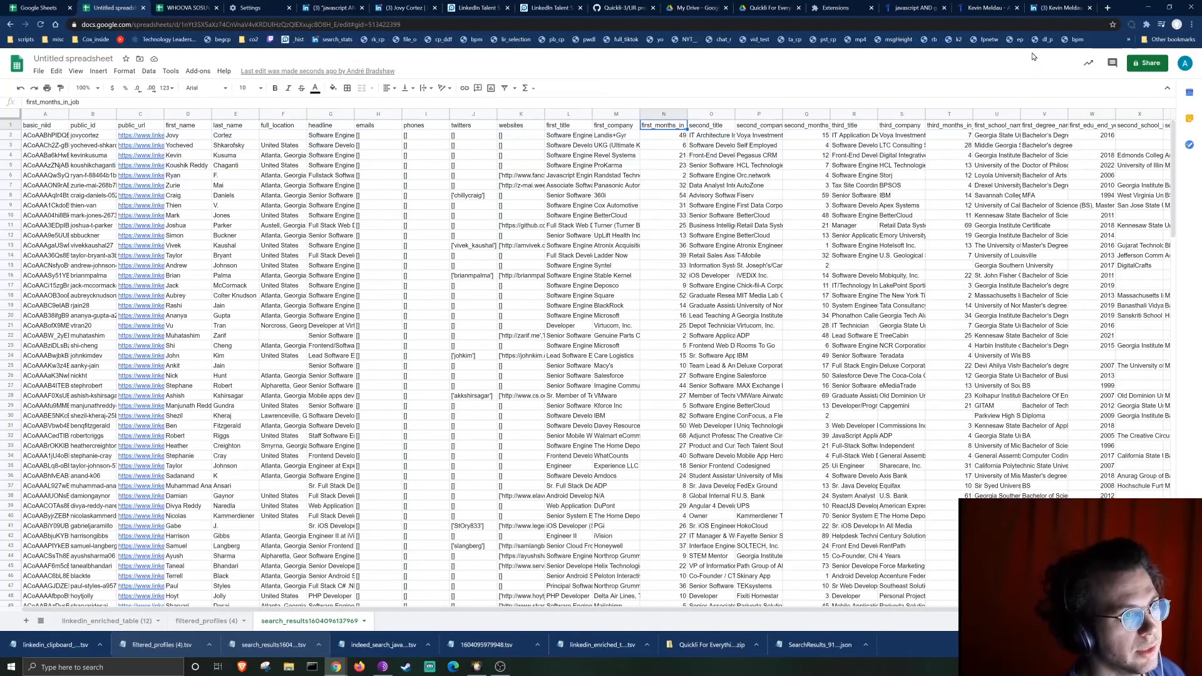
Check the Indeed resume search, then return to Recruiter's advanced filters and examine the With End Dates After date field.
left_click(918, 8)
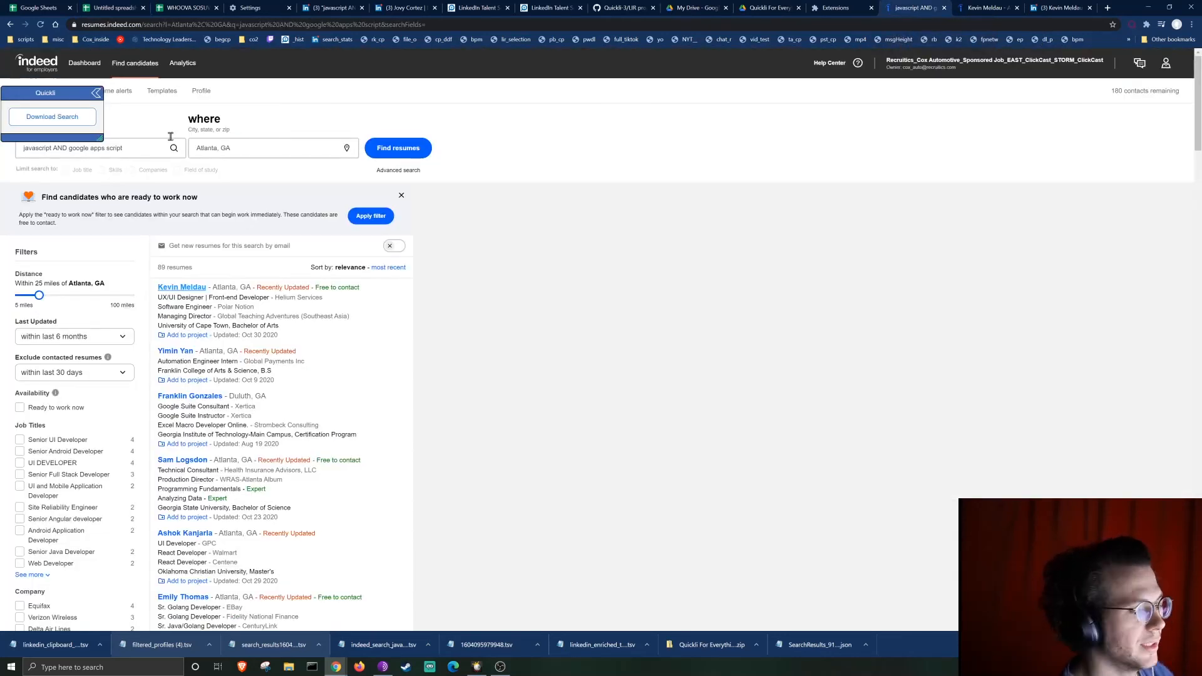
left_click(479, 7)
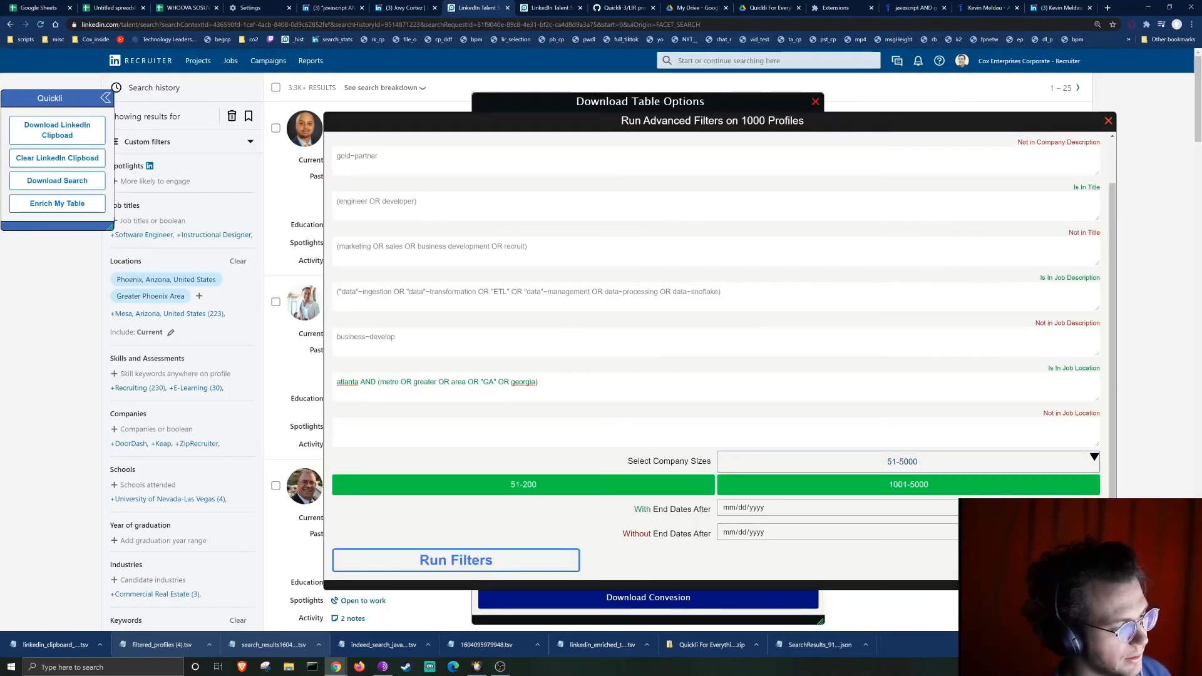
left_click(902, 508)
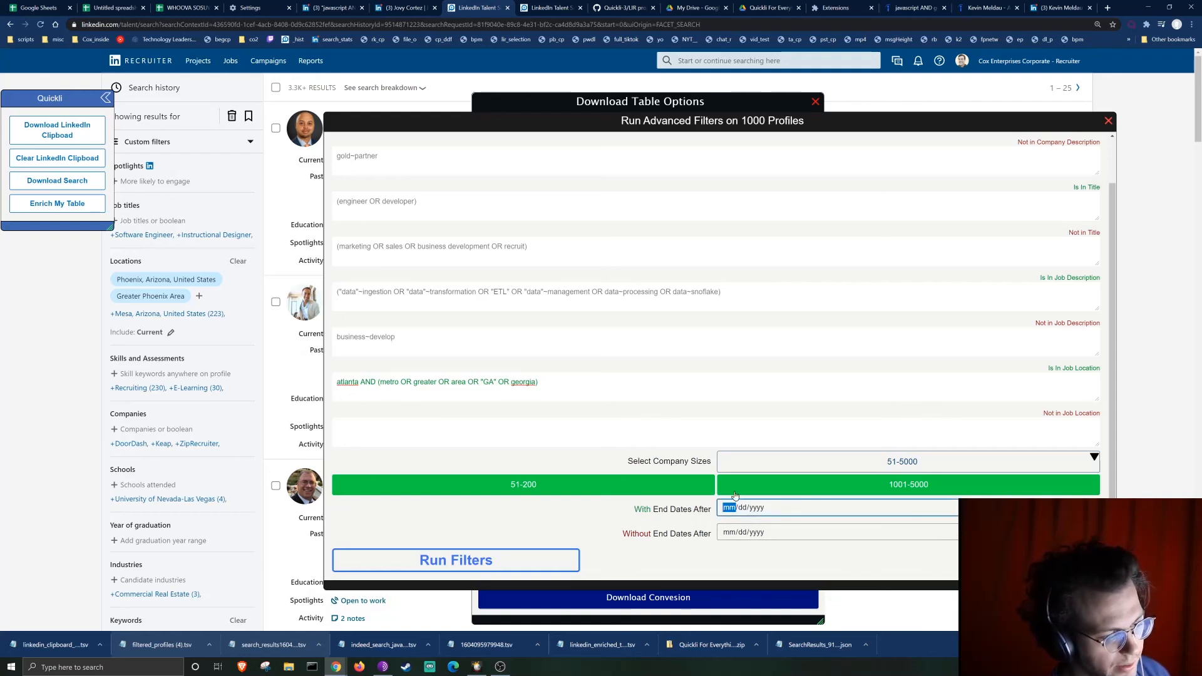
left_click(745, 513)
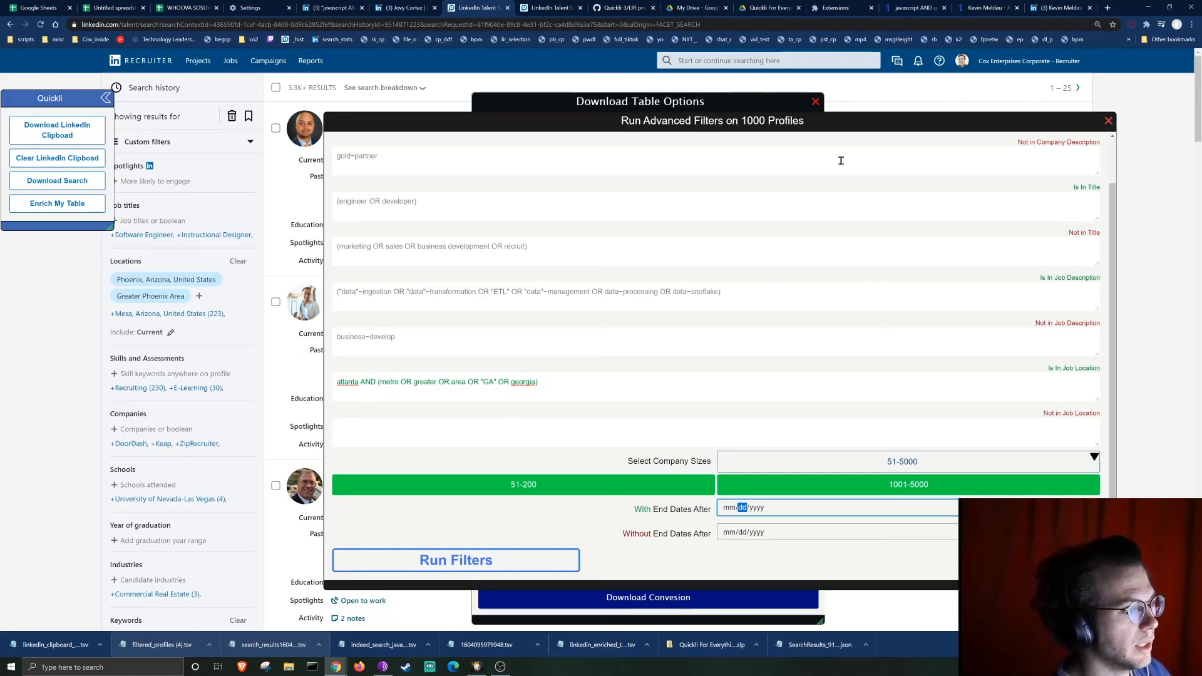
left_click_drag(890, 121, 887, 87)
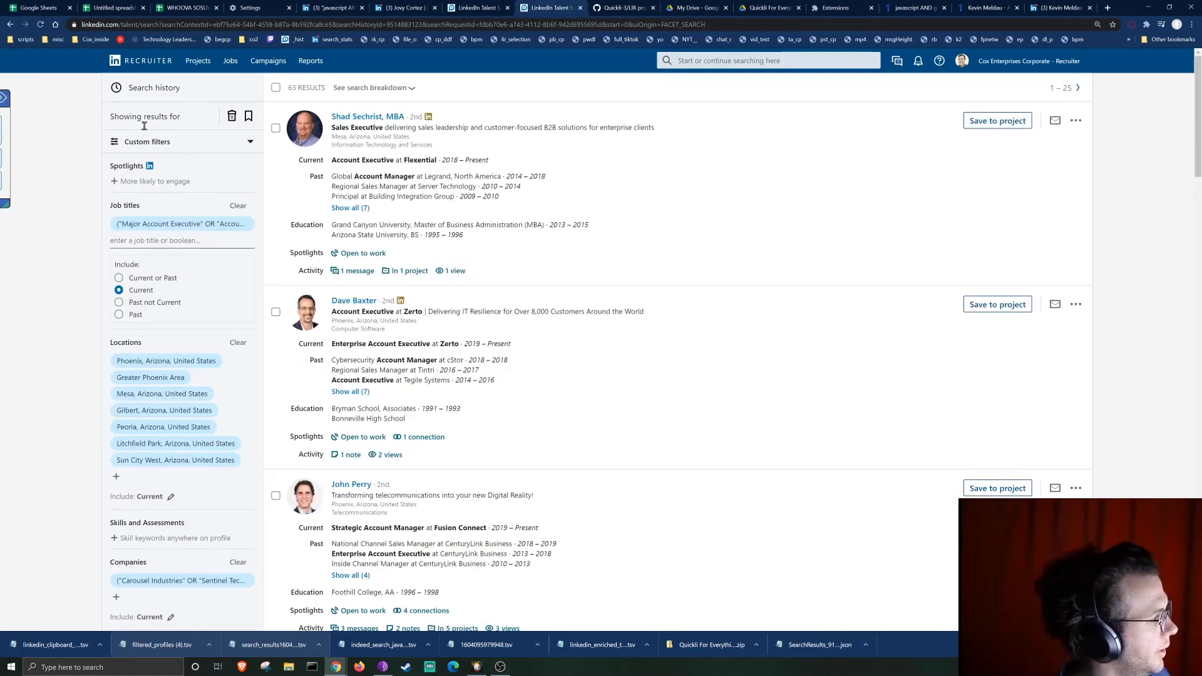
In the other Recruiter search, for Phoenix-area account executives, open the first candidate's profile at the Experience section.
scroll(366, 275, "down", 3)
scroll(368, 272, "up", 3)
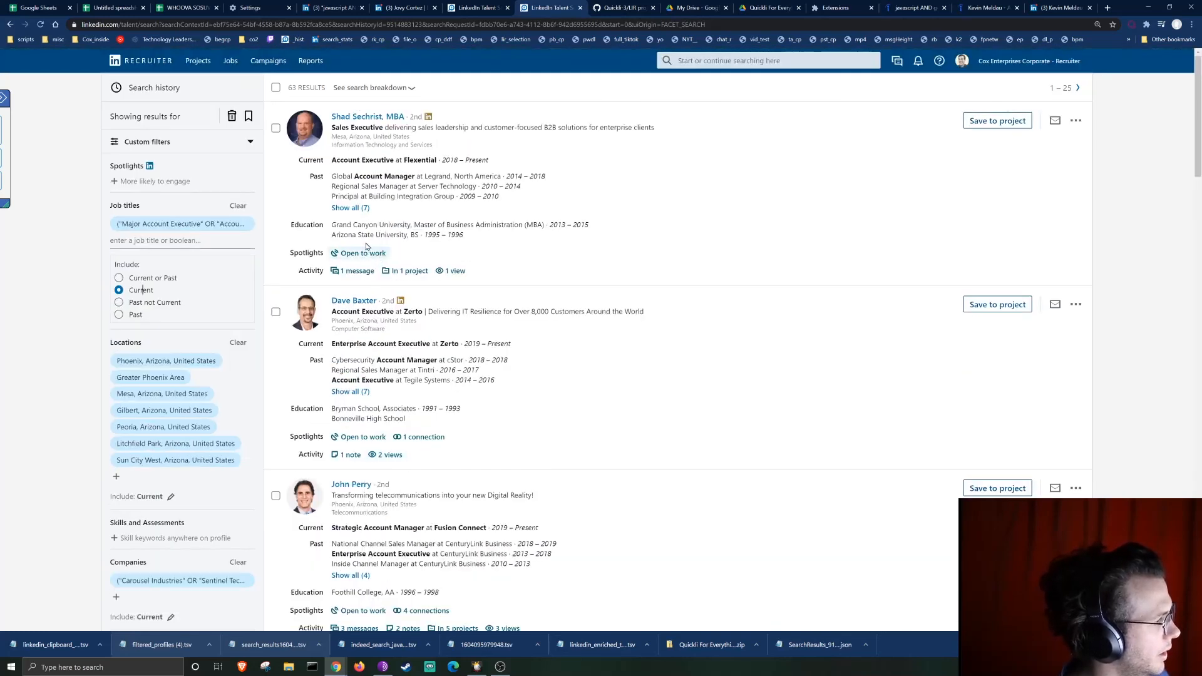
mouse_move(363, 253)
left_click(364, 117)
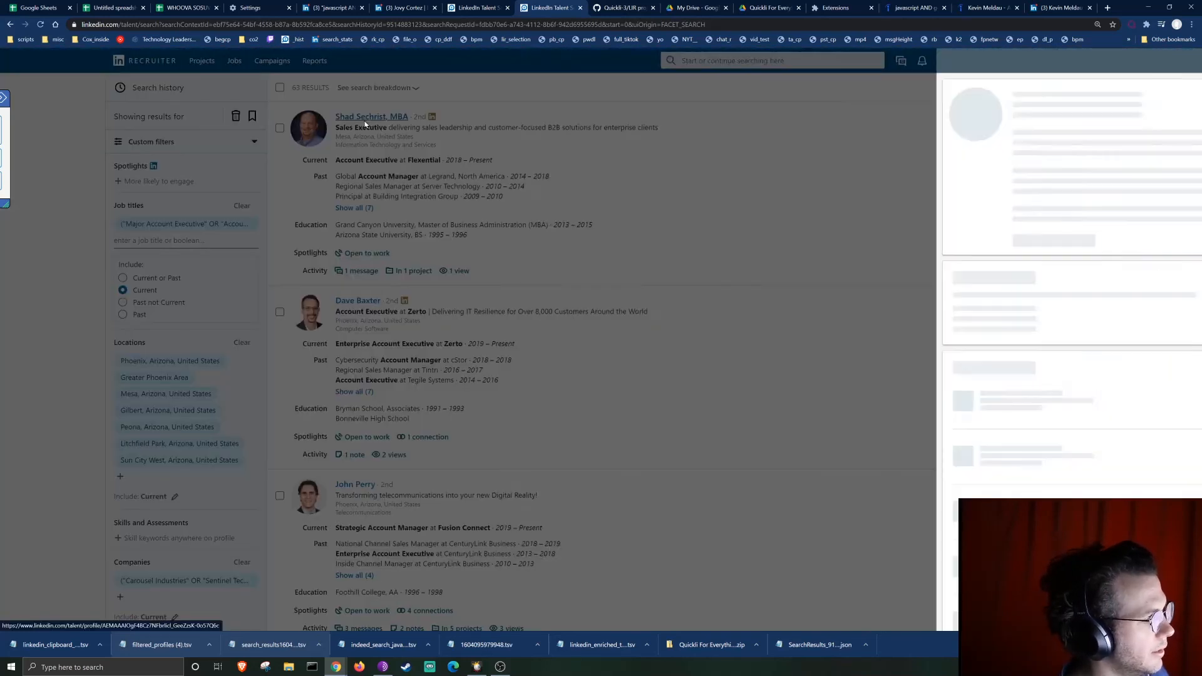
scroll(646, 300, "down", 5)
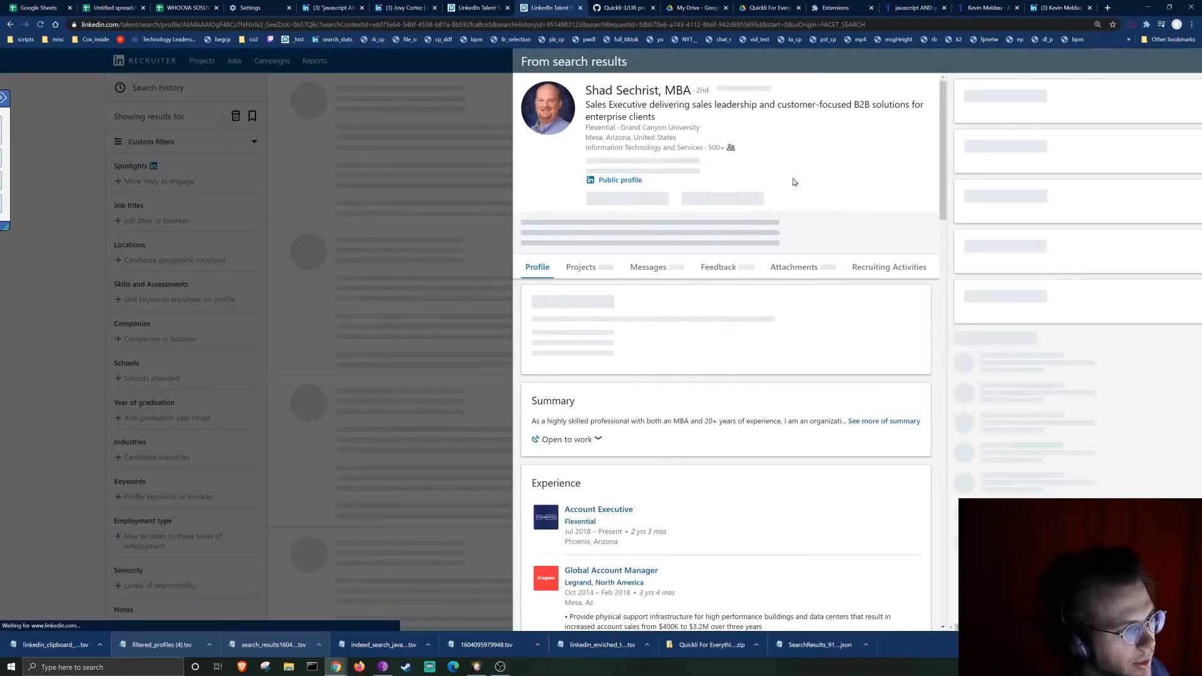
scroll(669, 287, "down", 3)
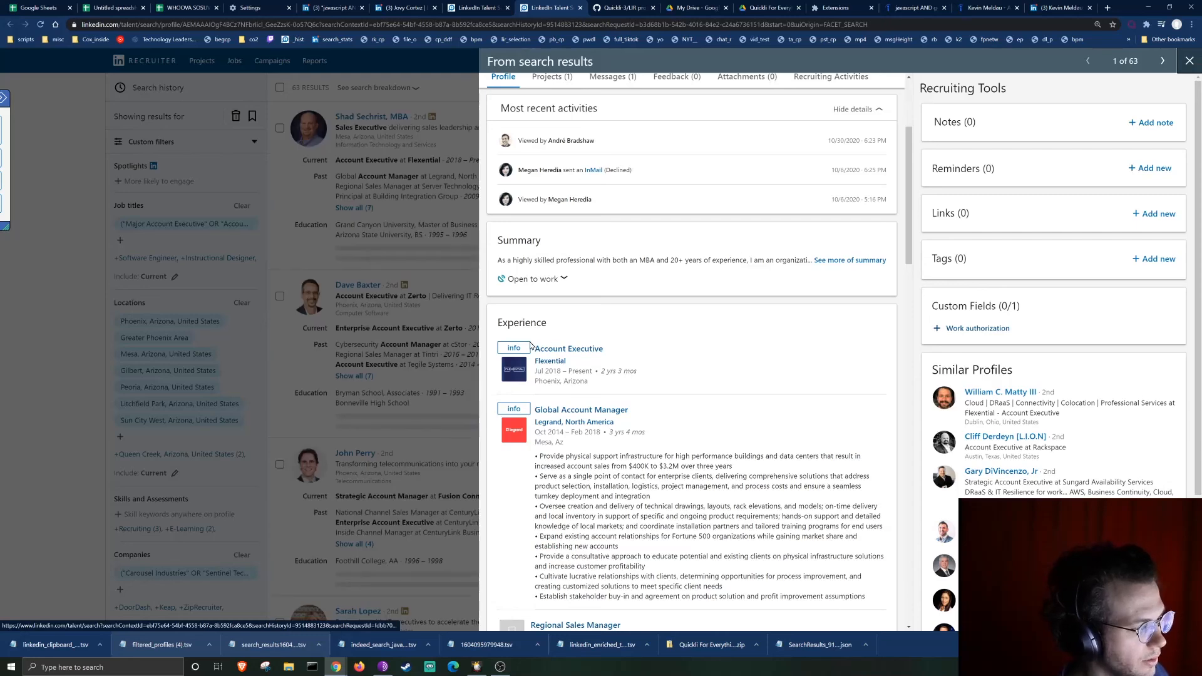
Show the company overviews for the candidate's current and past employers, then close the profile.
mouse_move(520, 355)
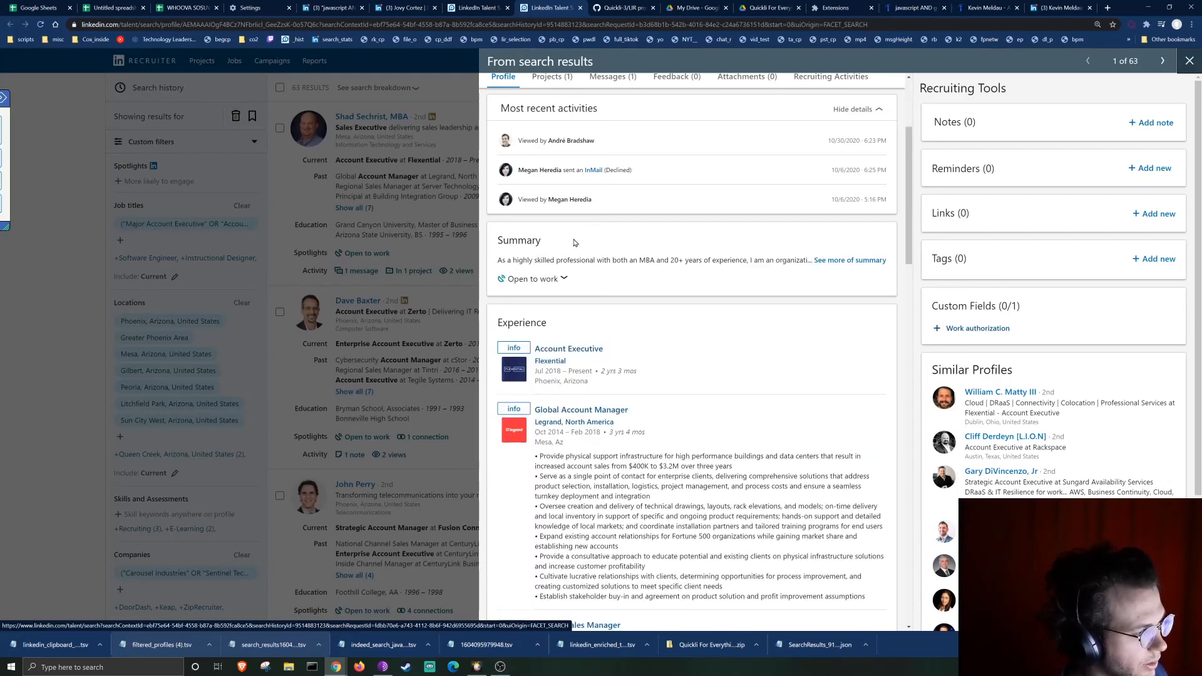
scroll(696, 219, "down", 4)
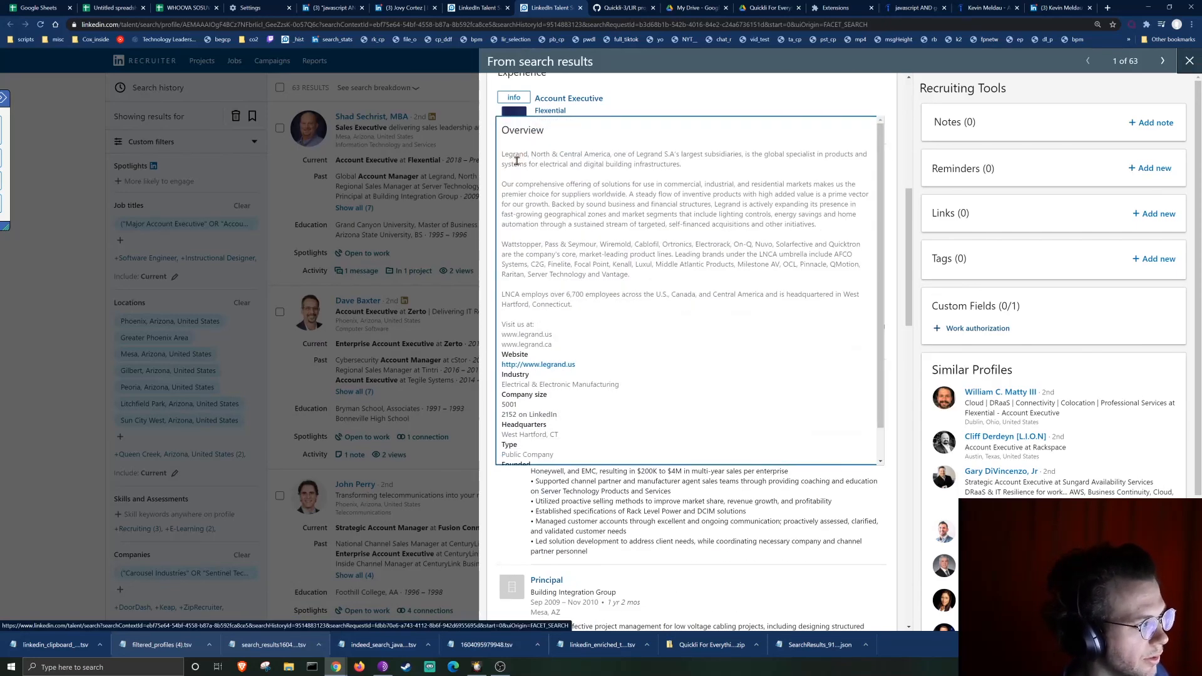
scroll(771, 479, "down", 5)
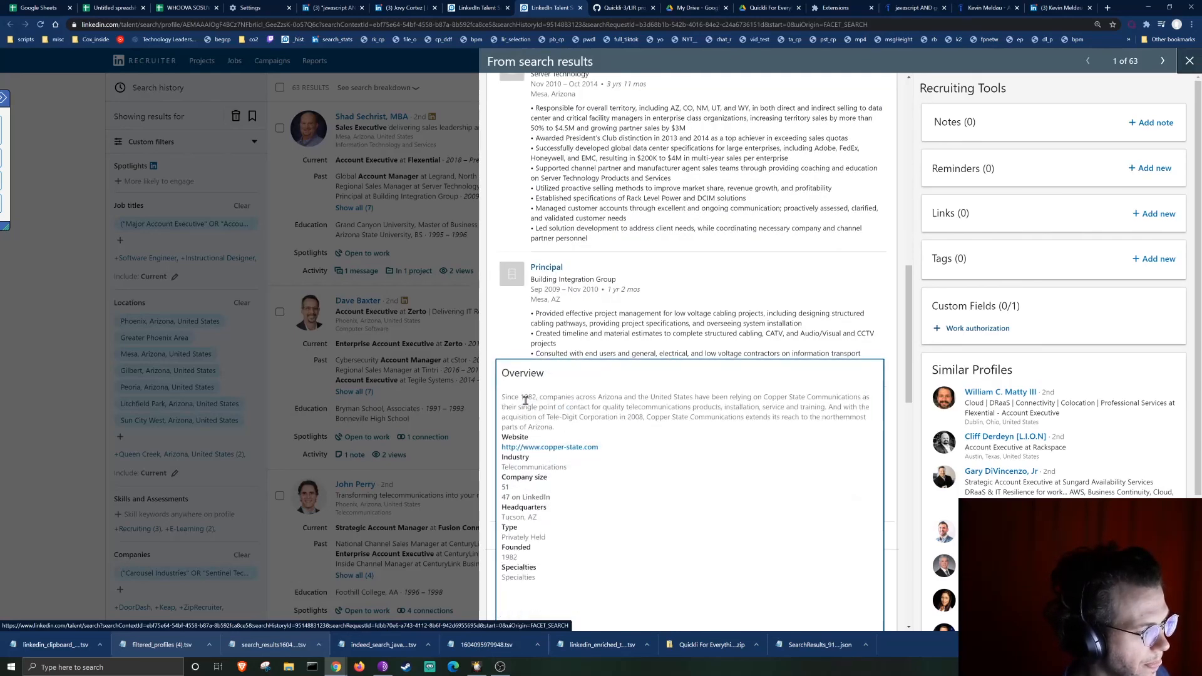
scroll(824, 304, "up", 10)
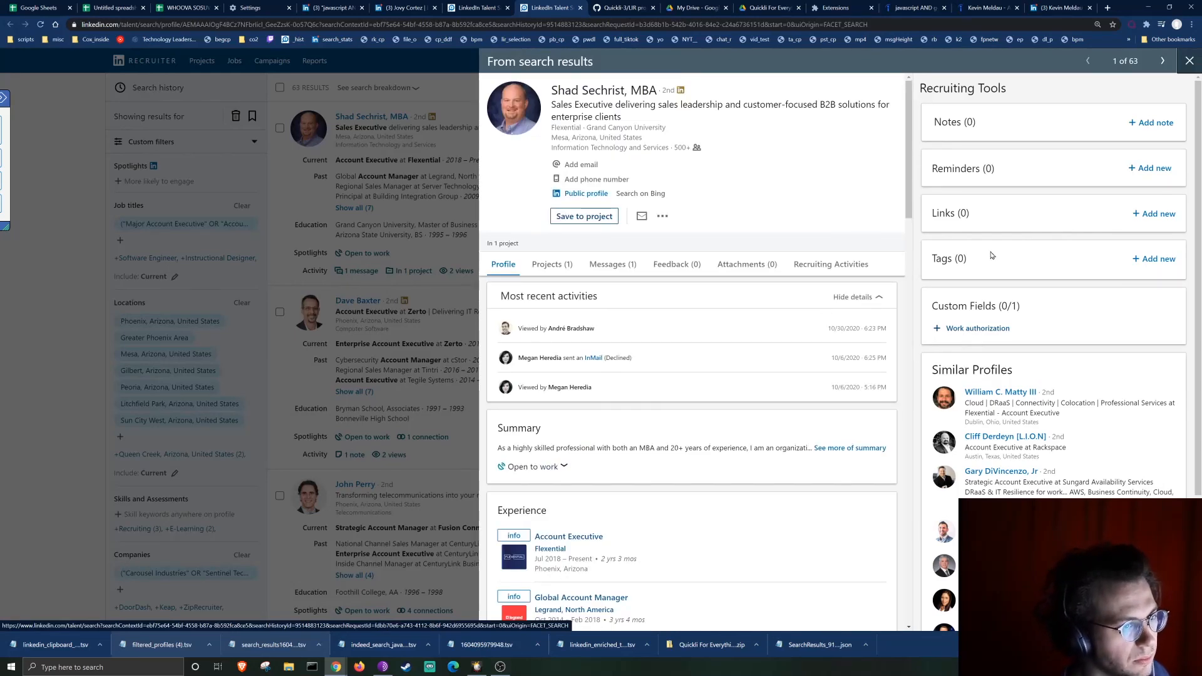
left_click(1186, 65)
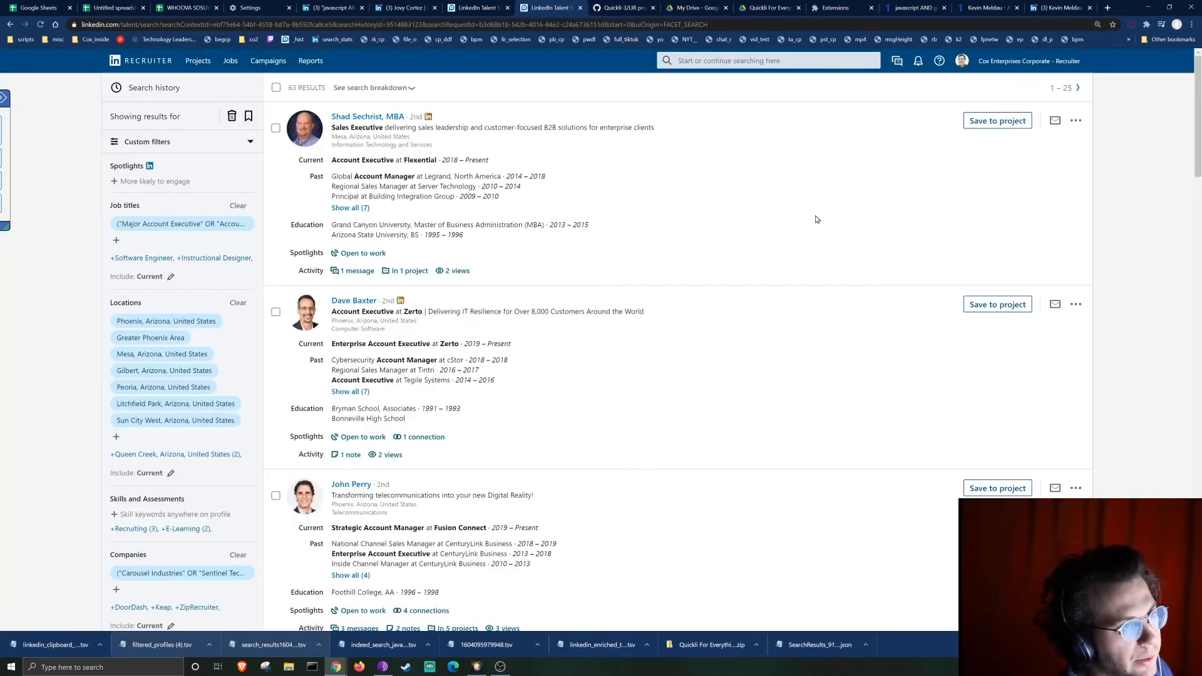
Look further through the account executive results and expand the collapsed Quickli panel.
scroll(816, 220, "down", 7)
left_click(5, 100)
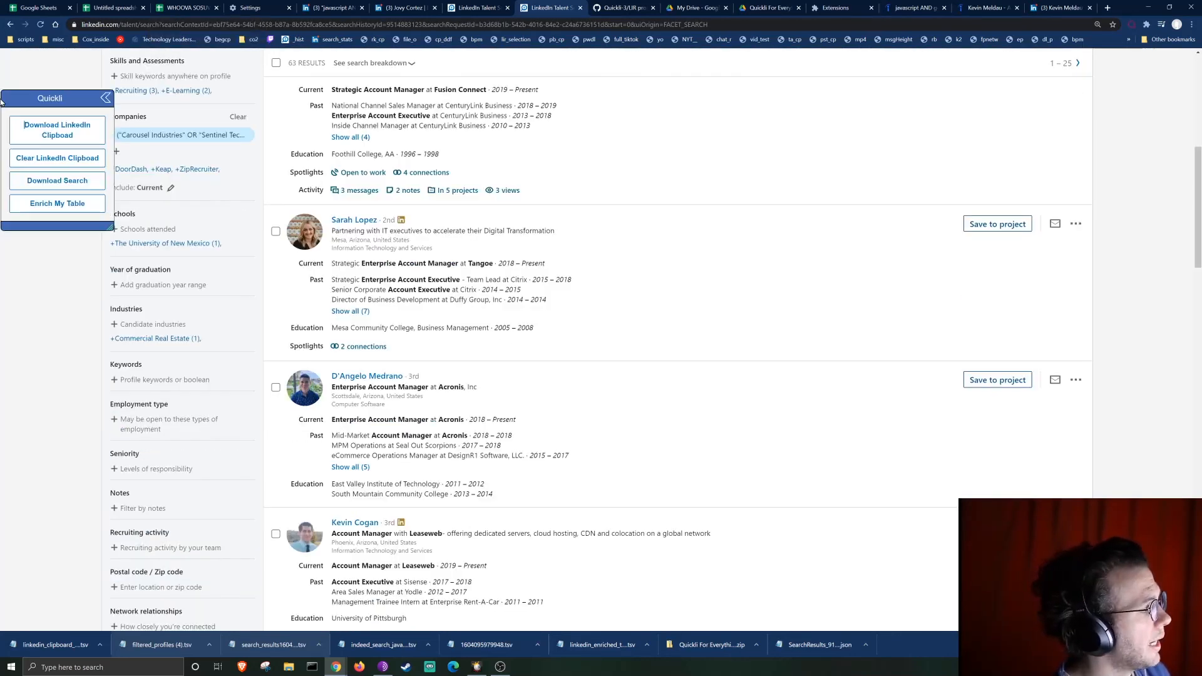